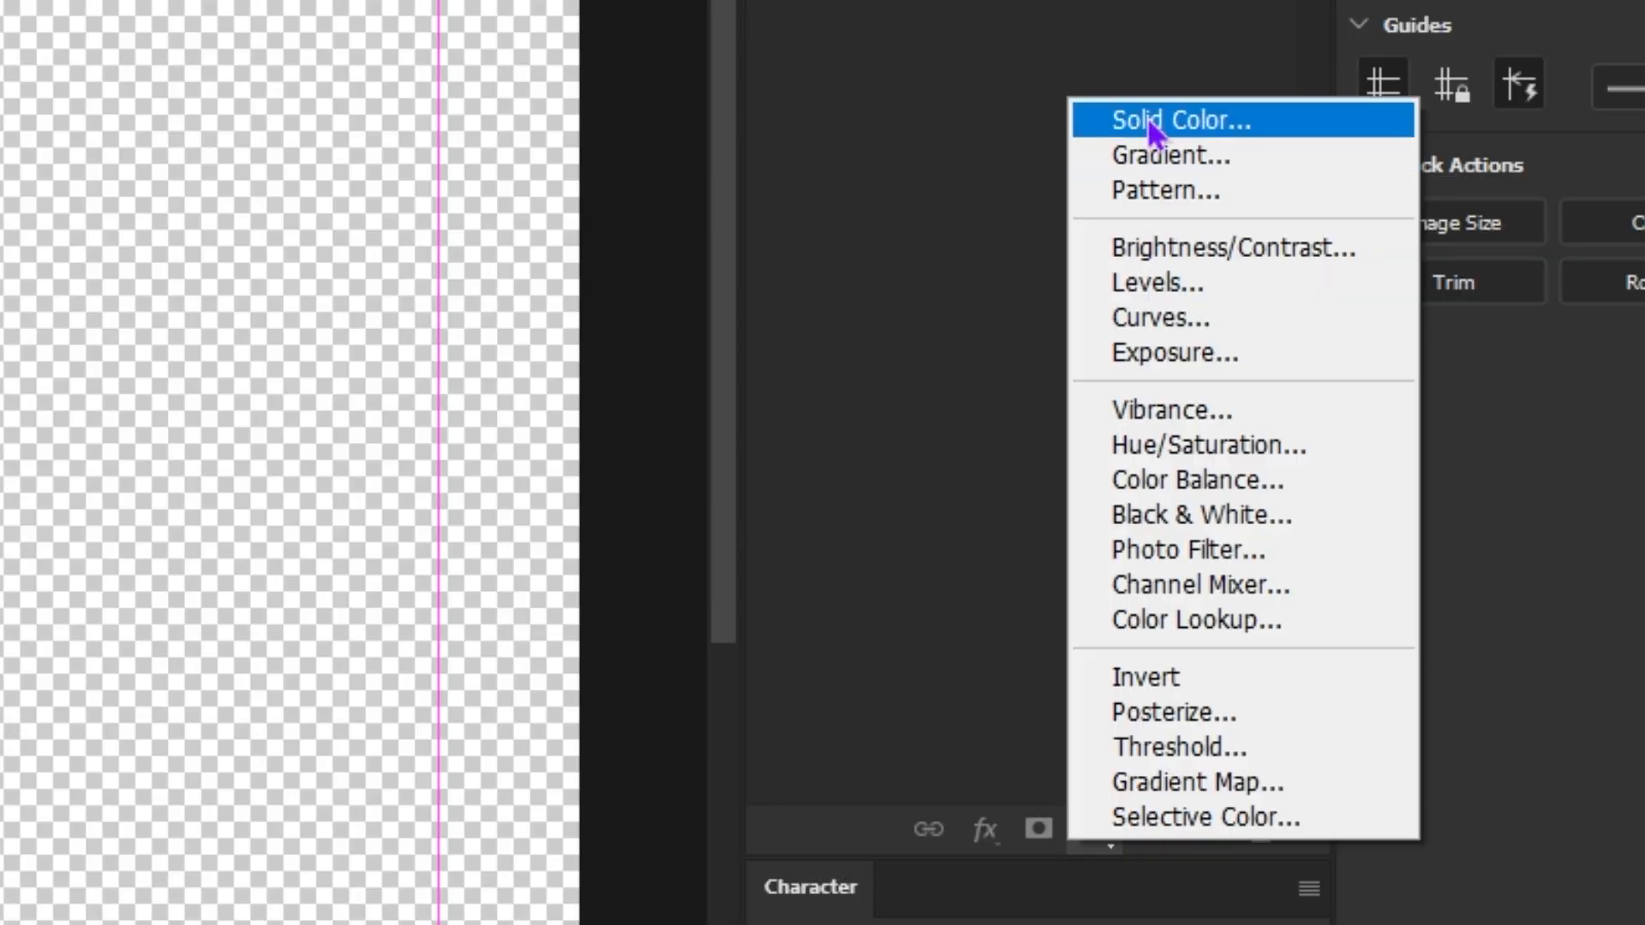
- Add a white Solid Color fill layer as the poster's background
left_click(1148, 118)
left_click(1121, 169)
left_click_drag(386, 422, 389, 454)
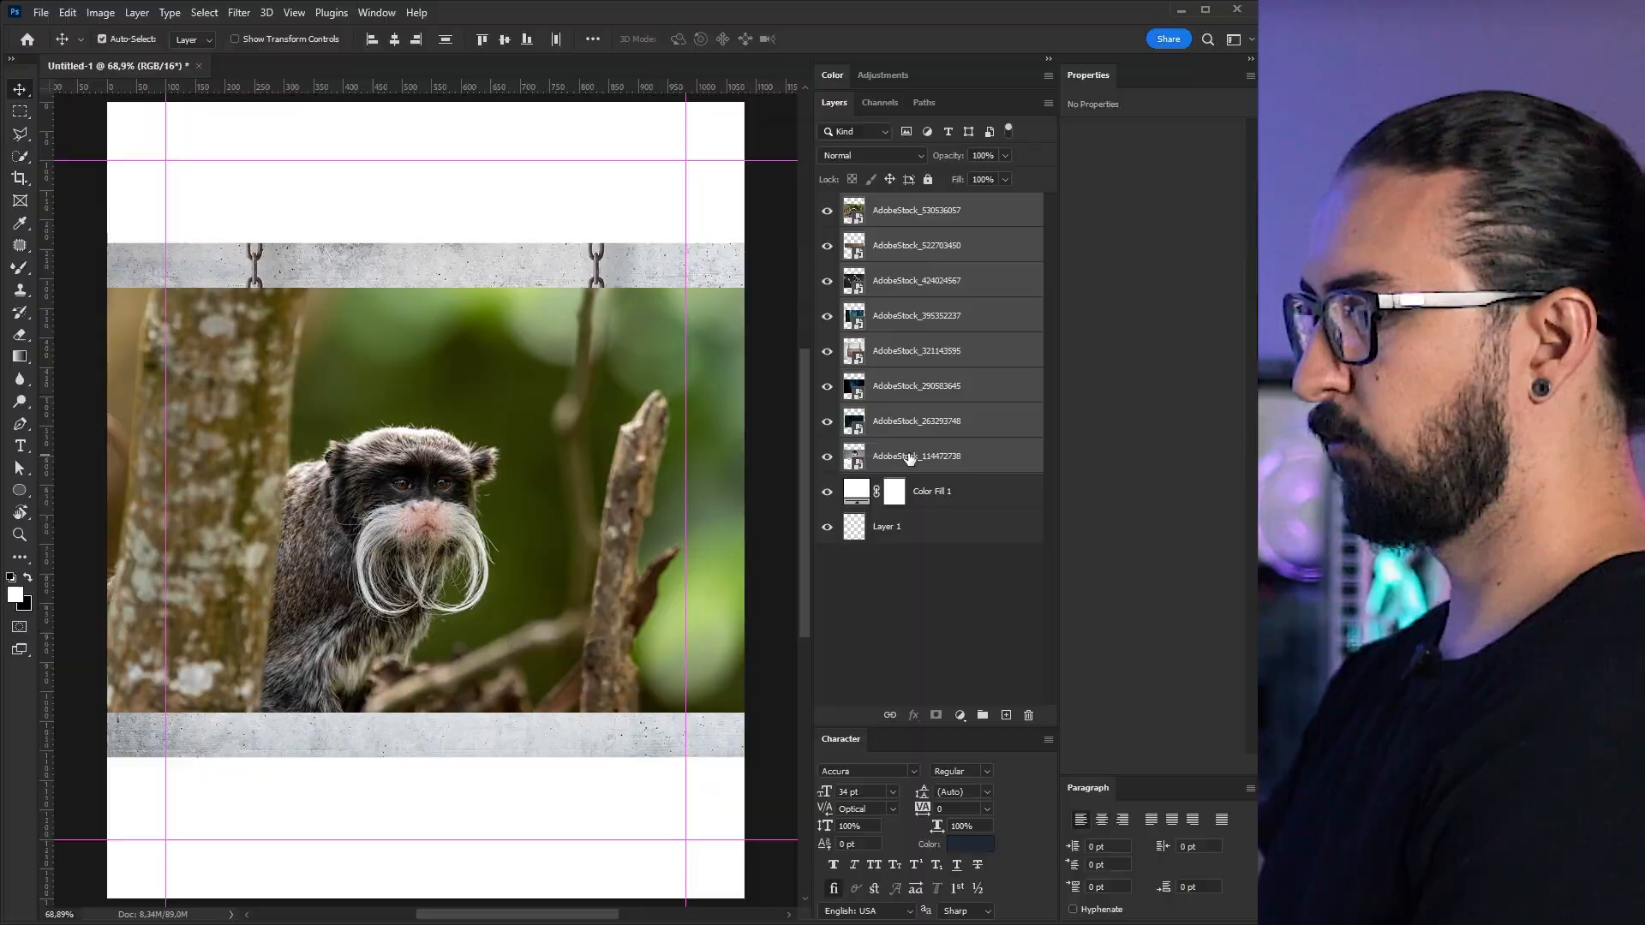
- Group all the AdobeStock image layers and name the group "imanges"
key("ctrl+g")
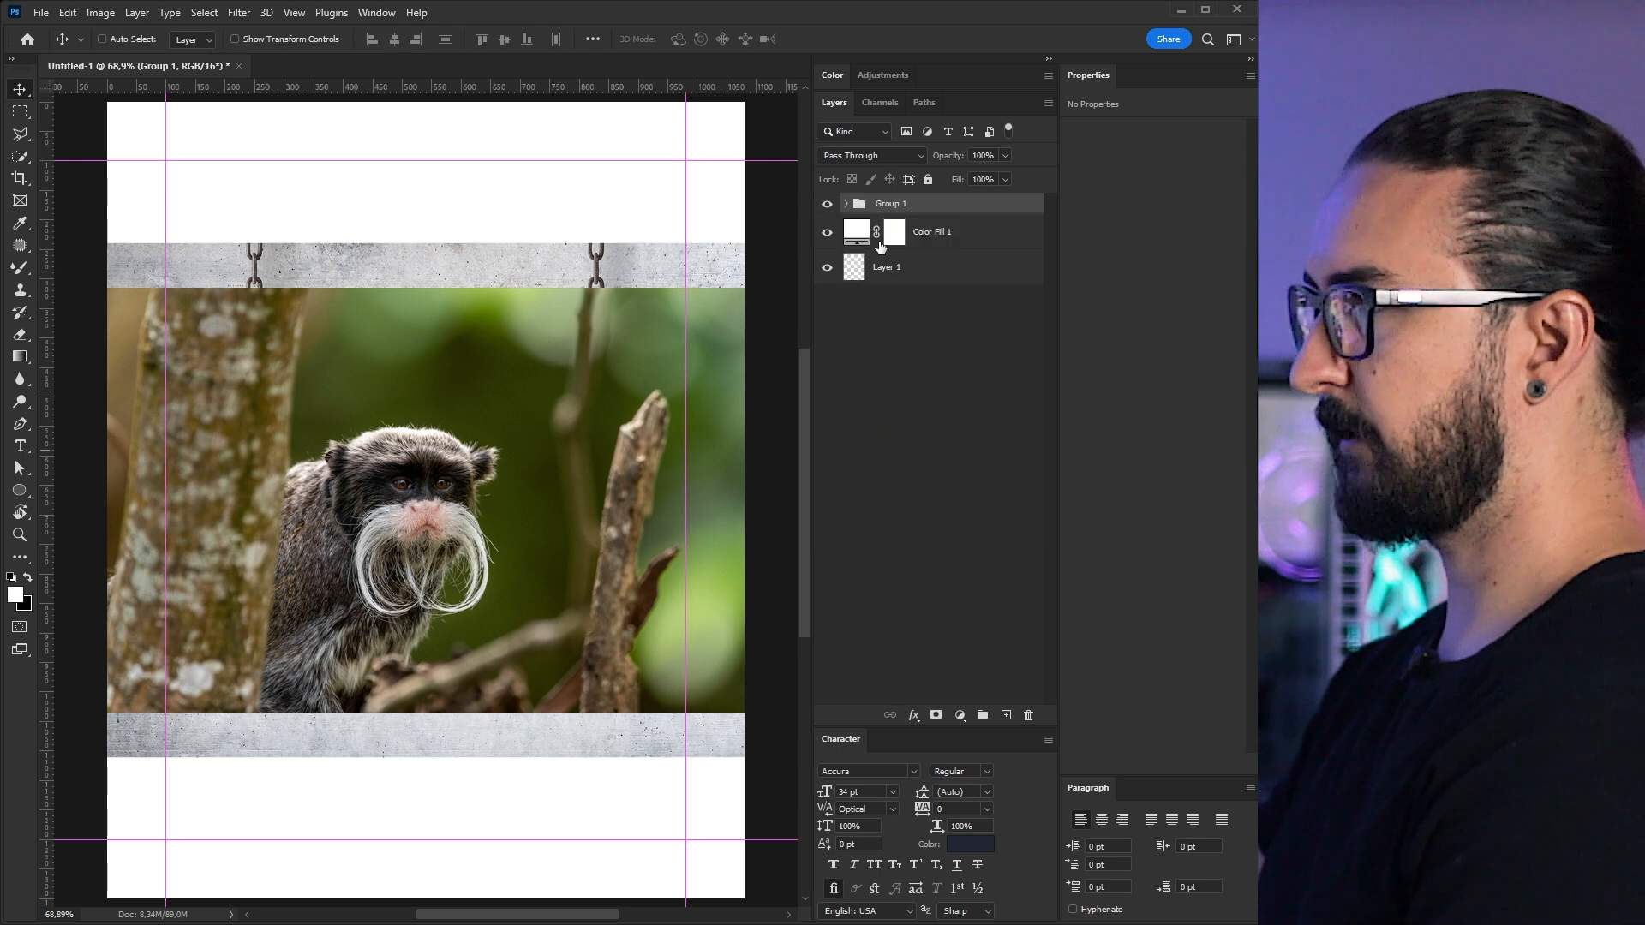
double_click(883, 203)
type("ima")
type("nges")
key("Return")
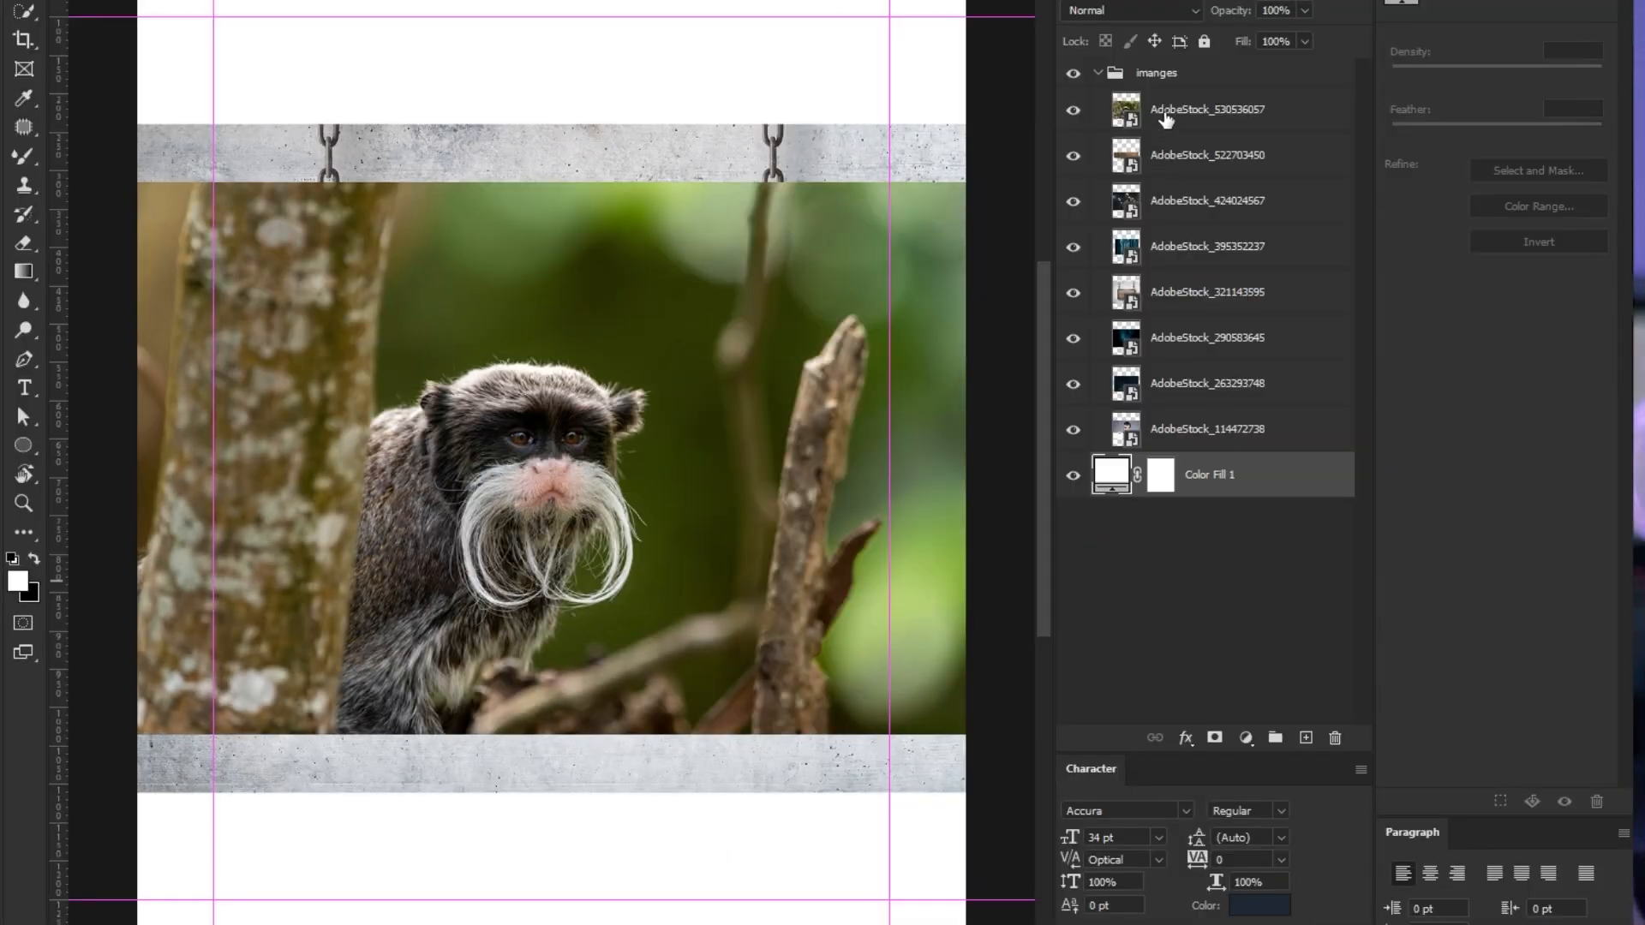
- Spread the stacked photos apart, moving the monkey aside and the viking photo to about X 163 px, Y 431 px
left_click(1168, 109)
left_click_drag(706, 482, 539, 554)
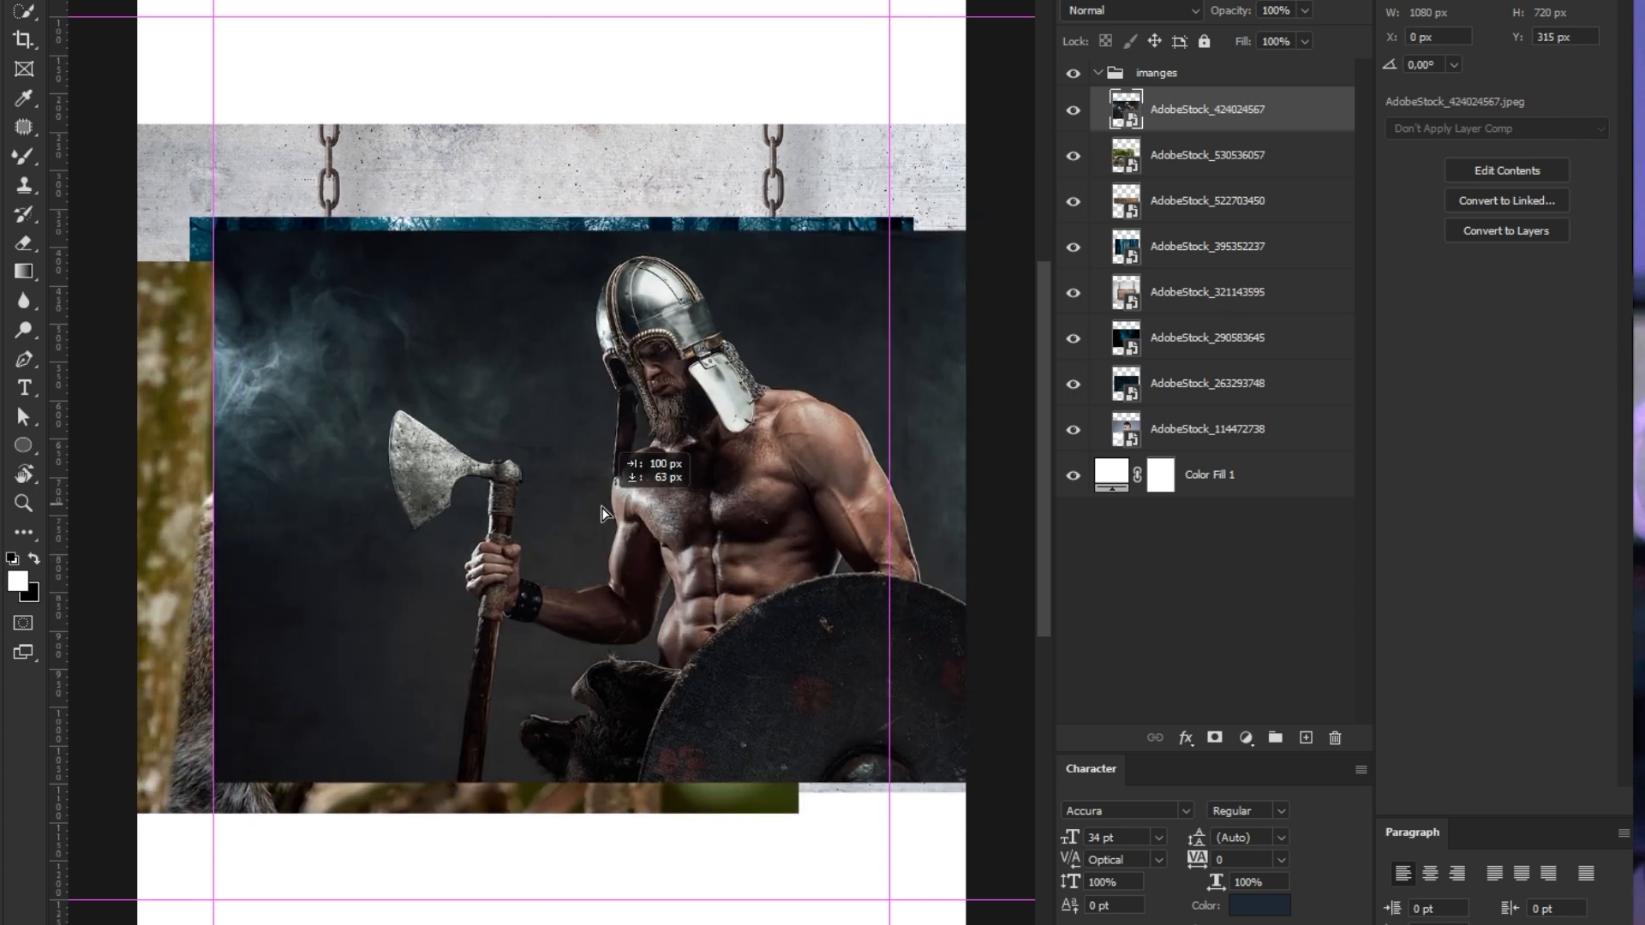
left_click_drag(612, 531, 653, 548)
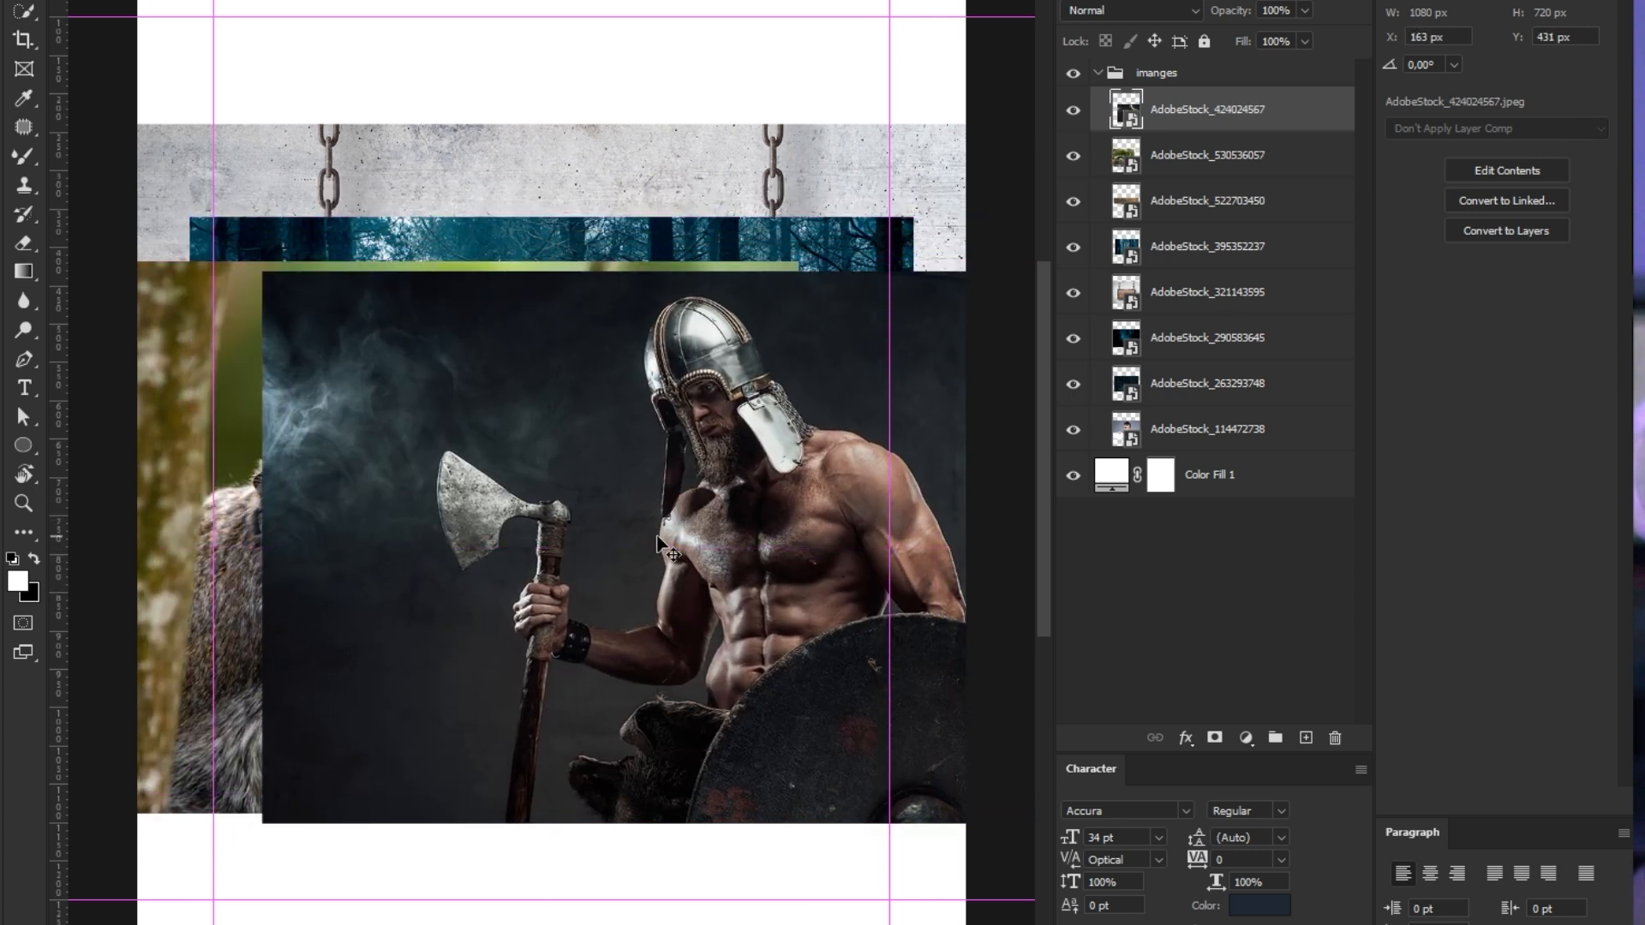
- Enlarge the viking photo to span the full canvas width, and hide and collapse the "imanges" group
key("ctrl+t")
left_click_drag(260, 272, 631, 174)
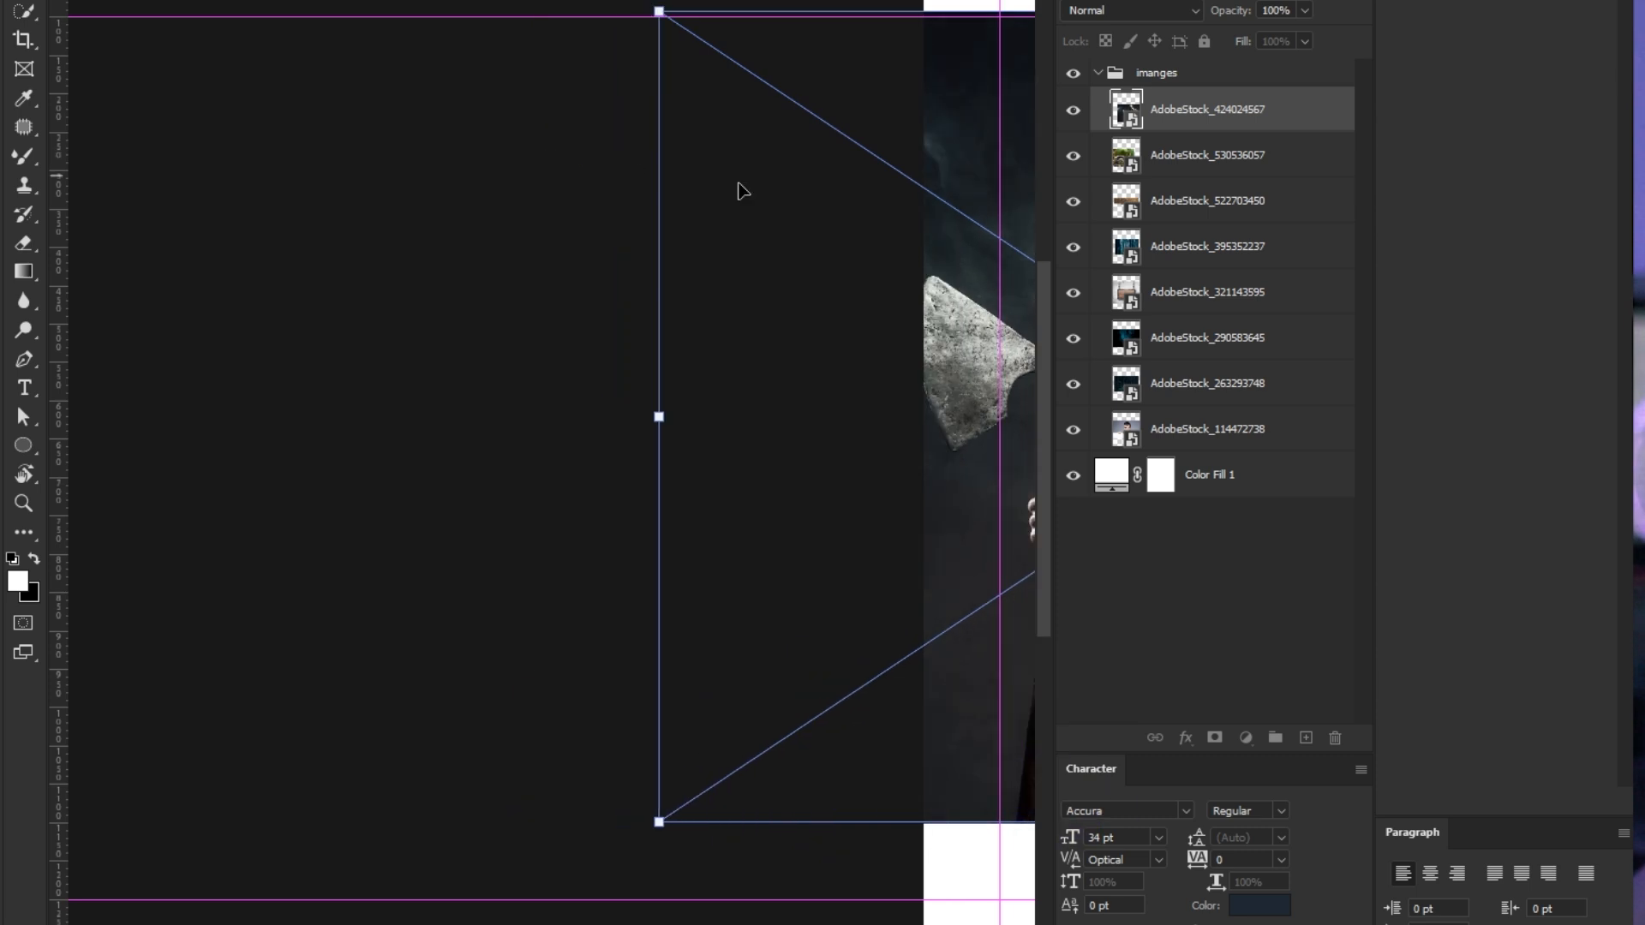
left_click_drag(881, 182, 404, 260)
scroll(458, 283, "down", 2)
left_click_drag(812, 279, 478, 297)
left_click_drag(458, 360, 572, 364)
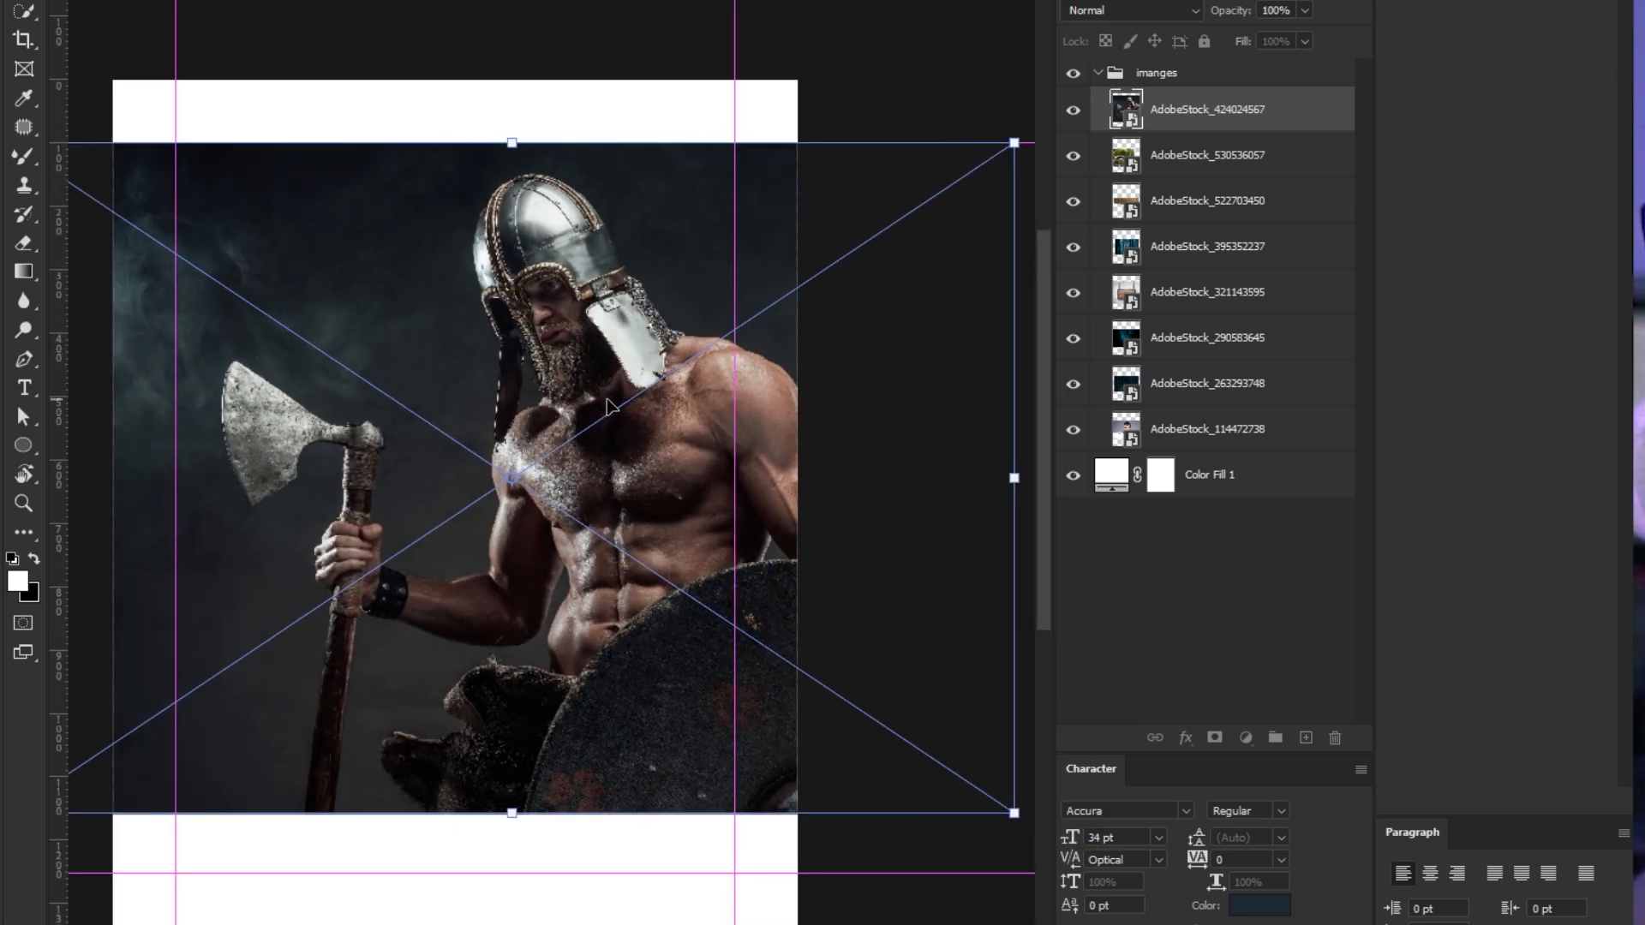
key("Return")
left_click(1073, 73)
left_click(1099, 72)
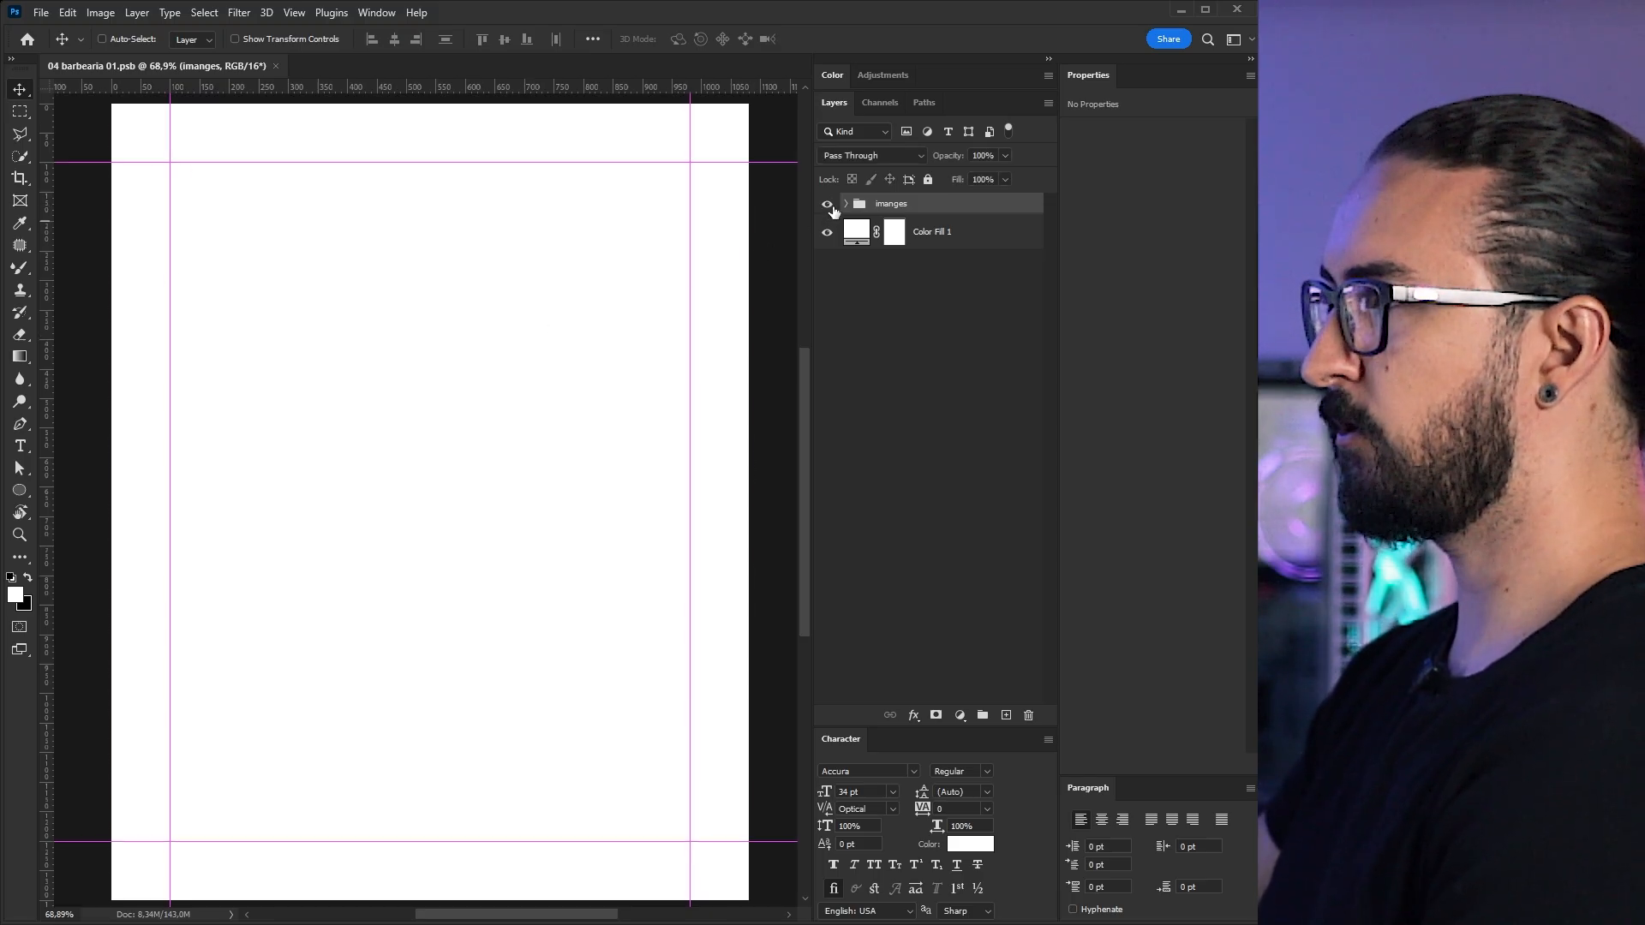
- Show and expand the "imanges" group and scale all its image layers down together
left_click(827, 203)
left_click(845, 203)
left_click(893, 238)
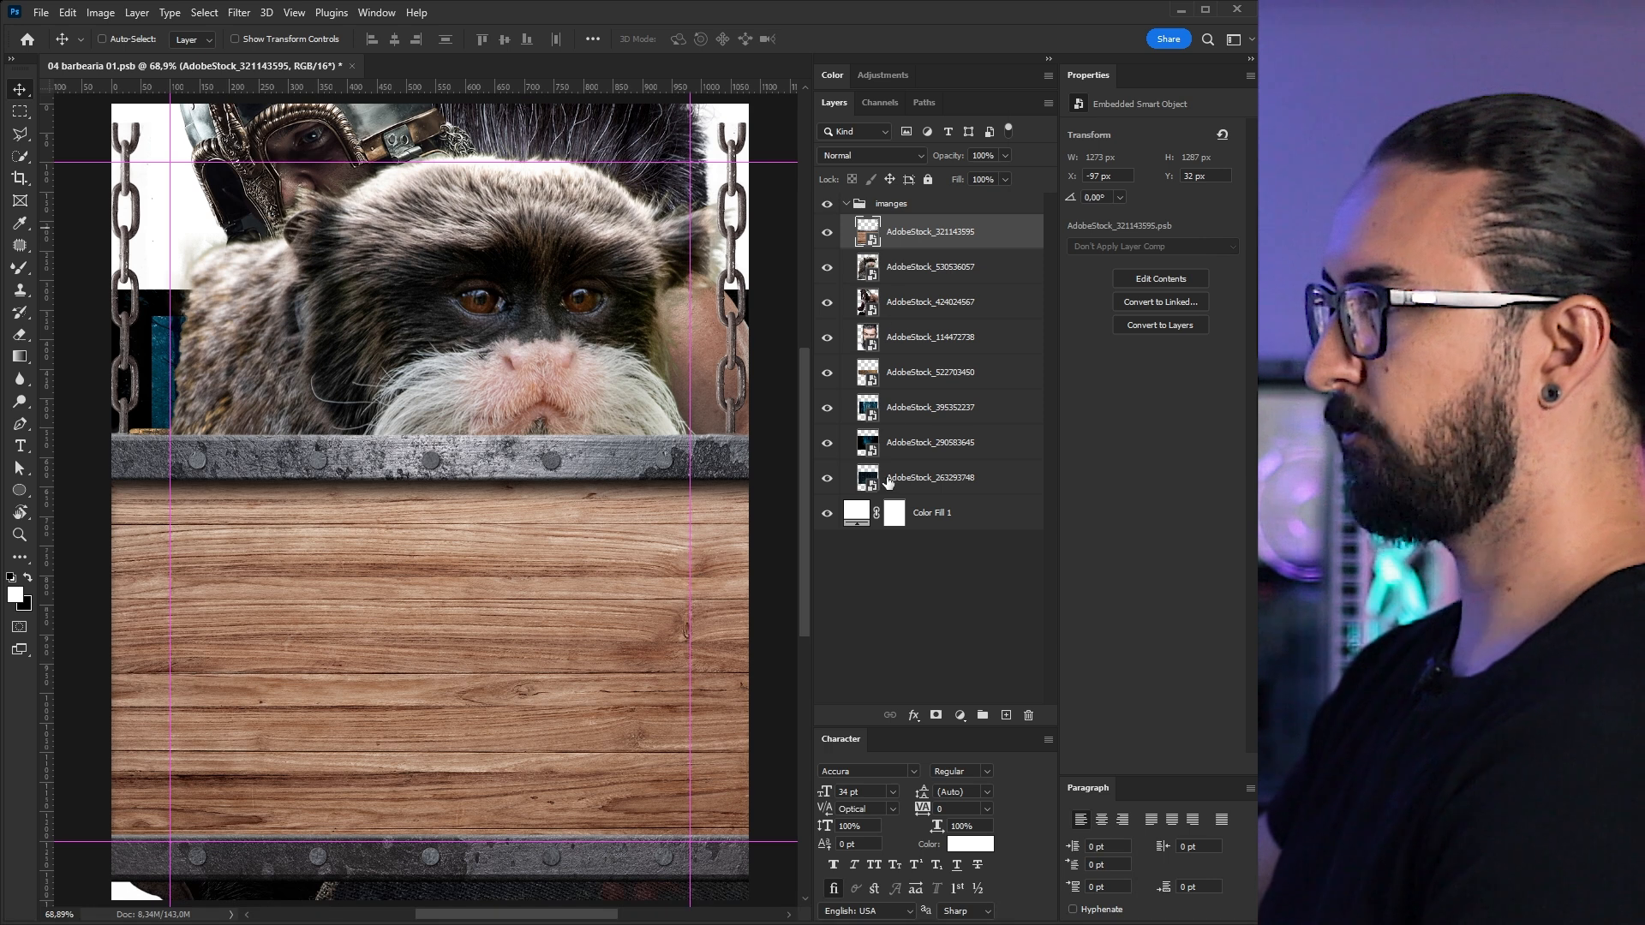
left_click(925, 477, "shift")
key("ctrl+t")
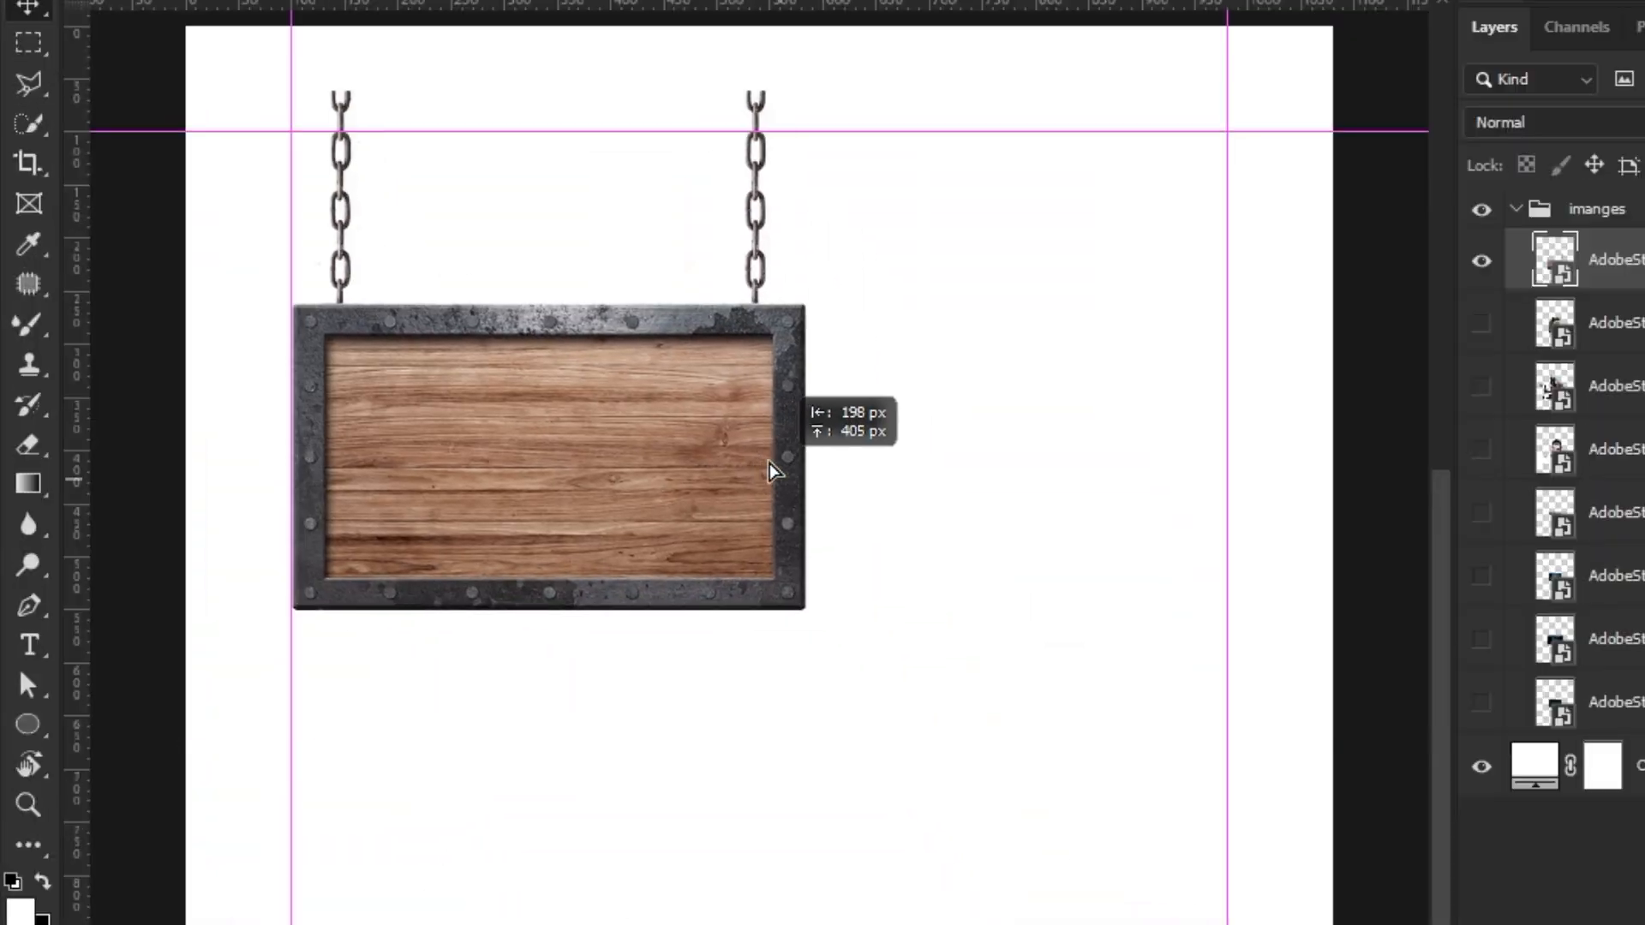
- Place the hanging wooden sign in the poster's upper-left area and enlarge the monkey cutout in the lower-left corner
left_click_drag(779, 467, 763, 383)
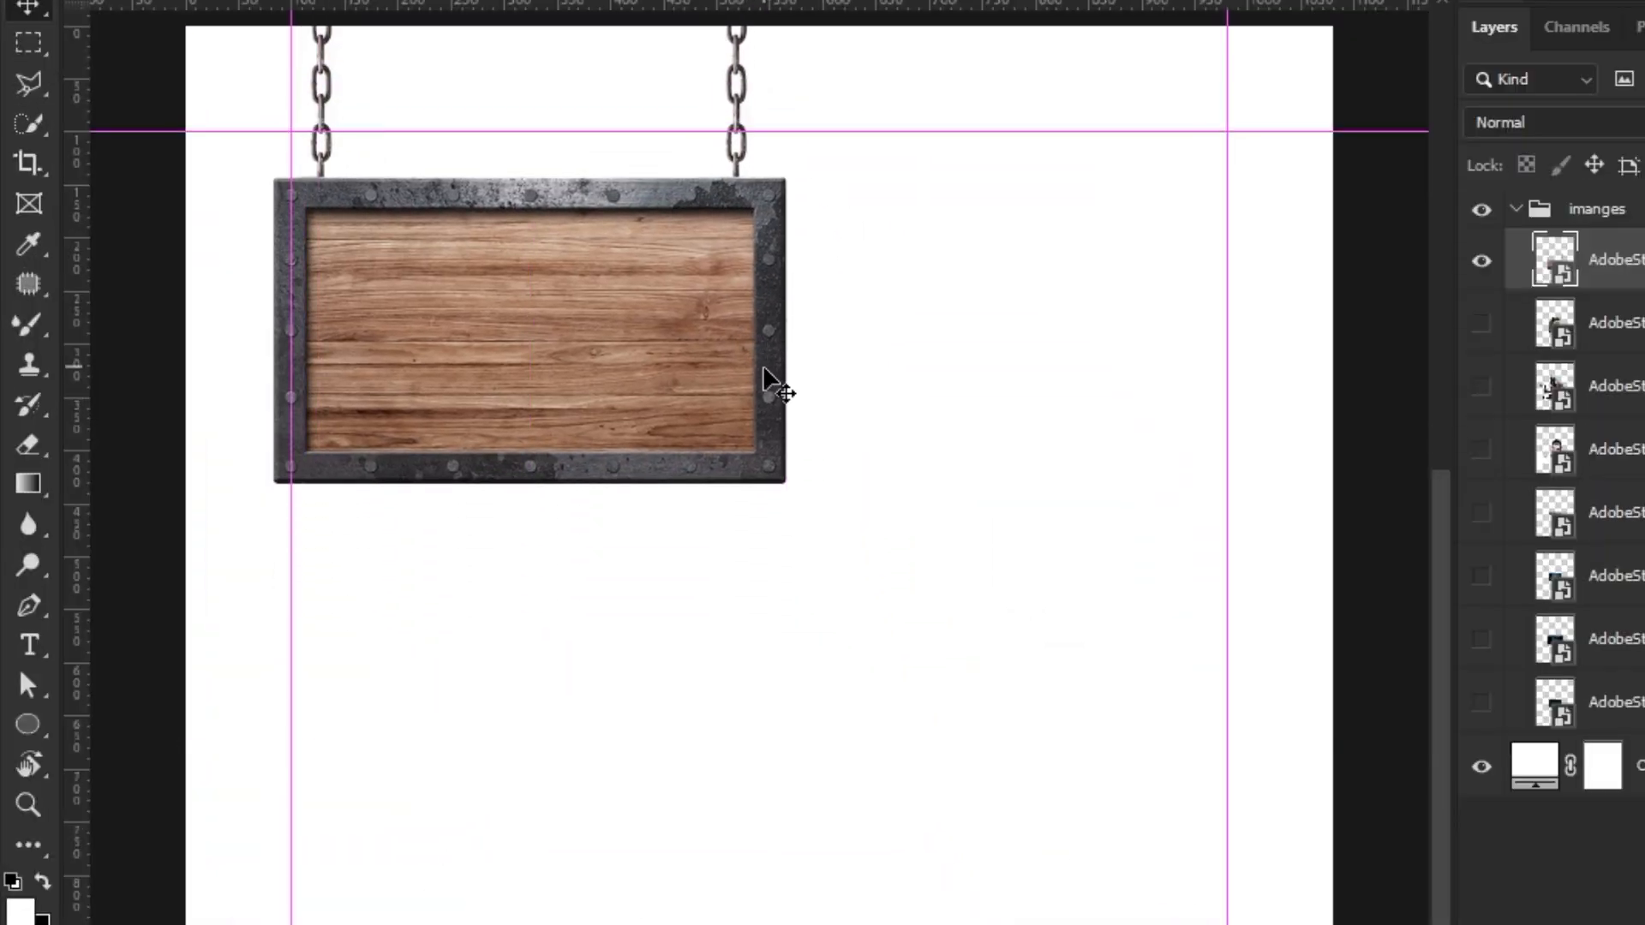
left_click_drag(796, 599, 815, 613)
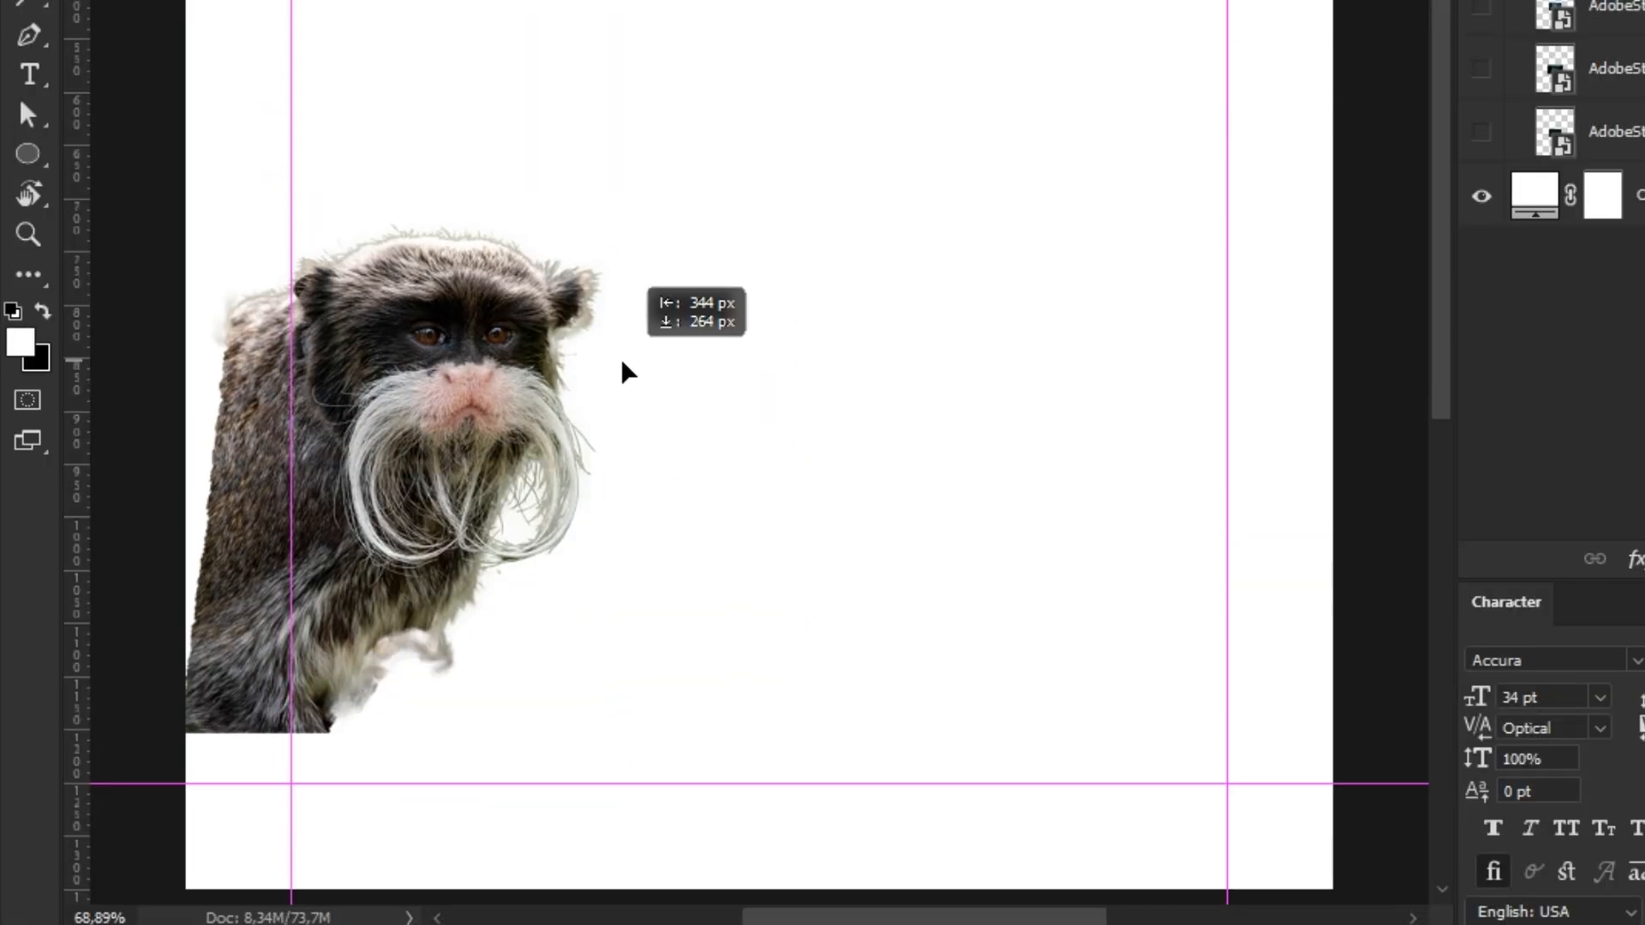
left_click_drag(624, 368, 617, 369)
key("ctrl+t")
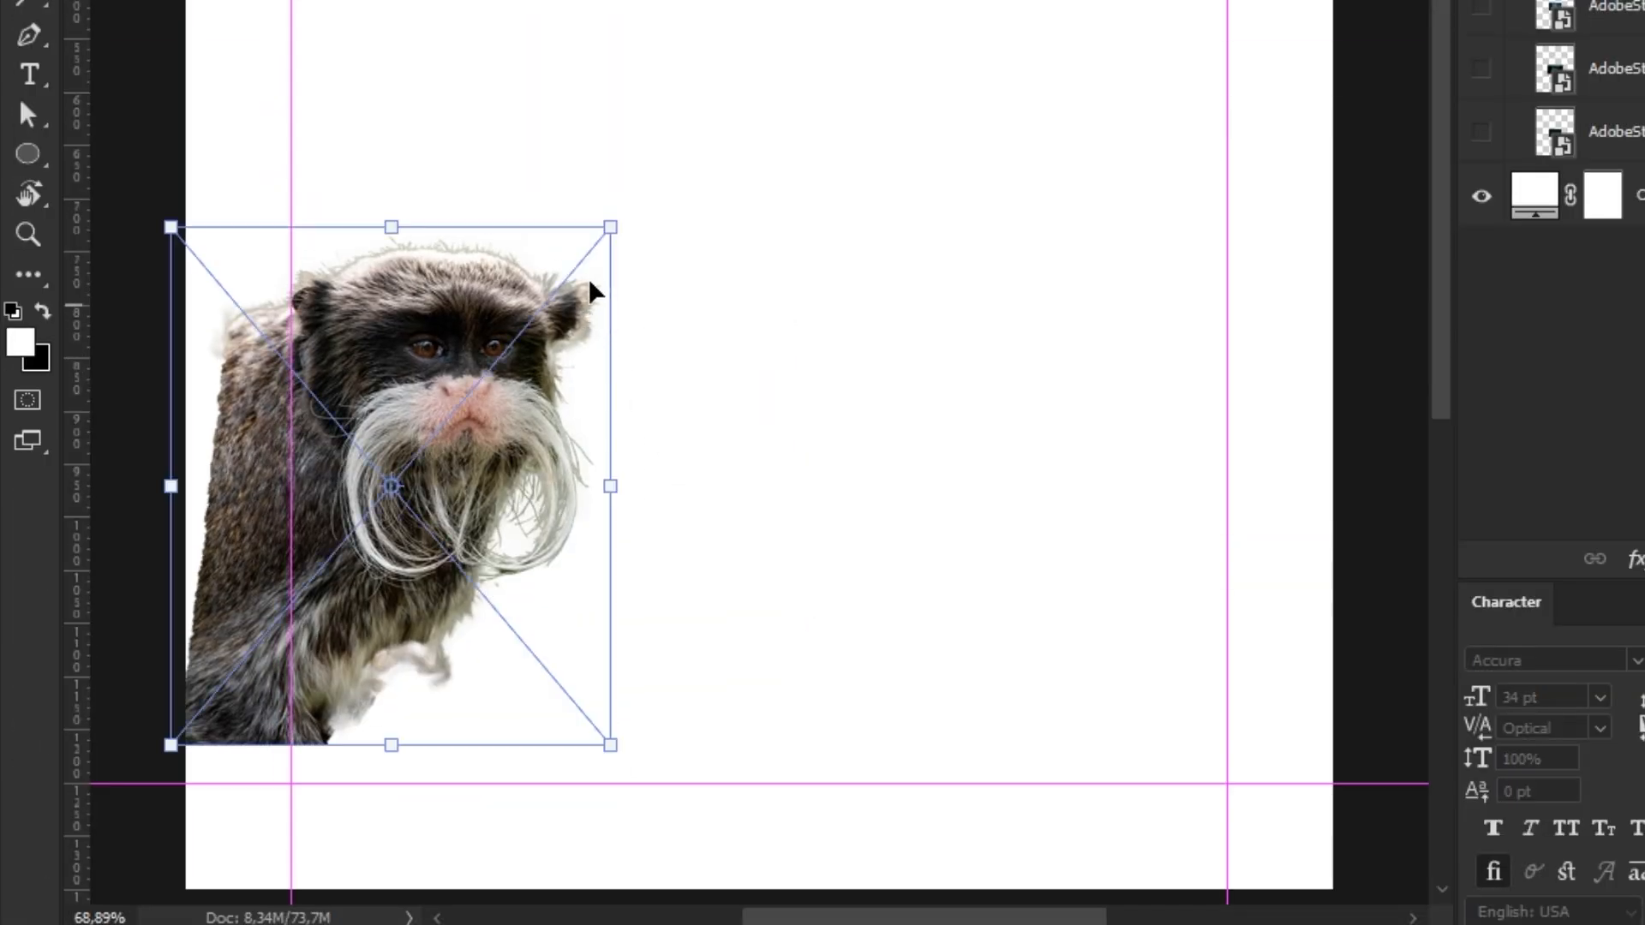
left_click_drag(617, 217, 700, 119)
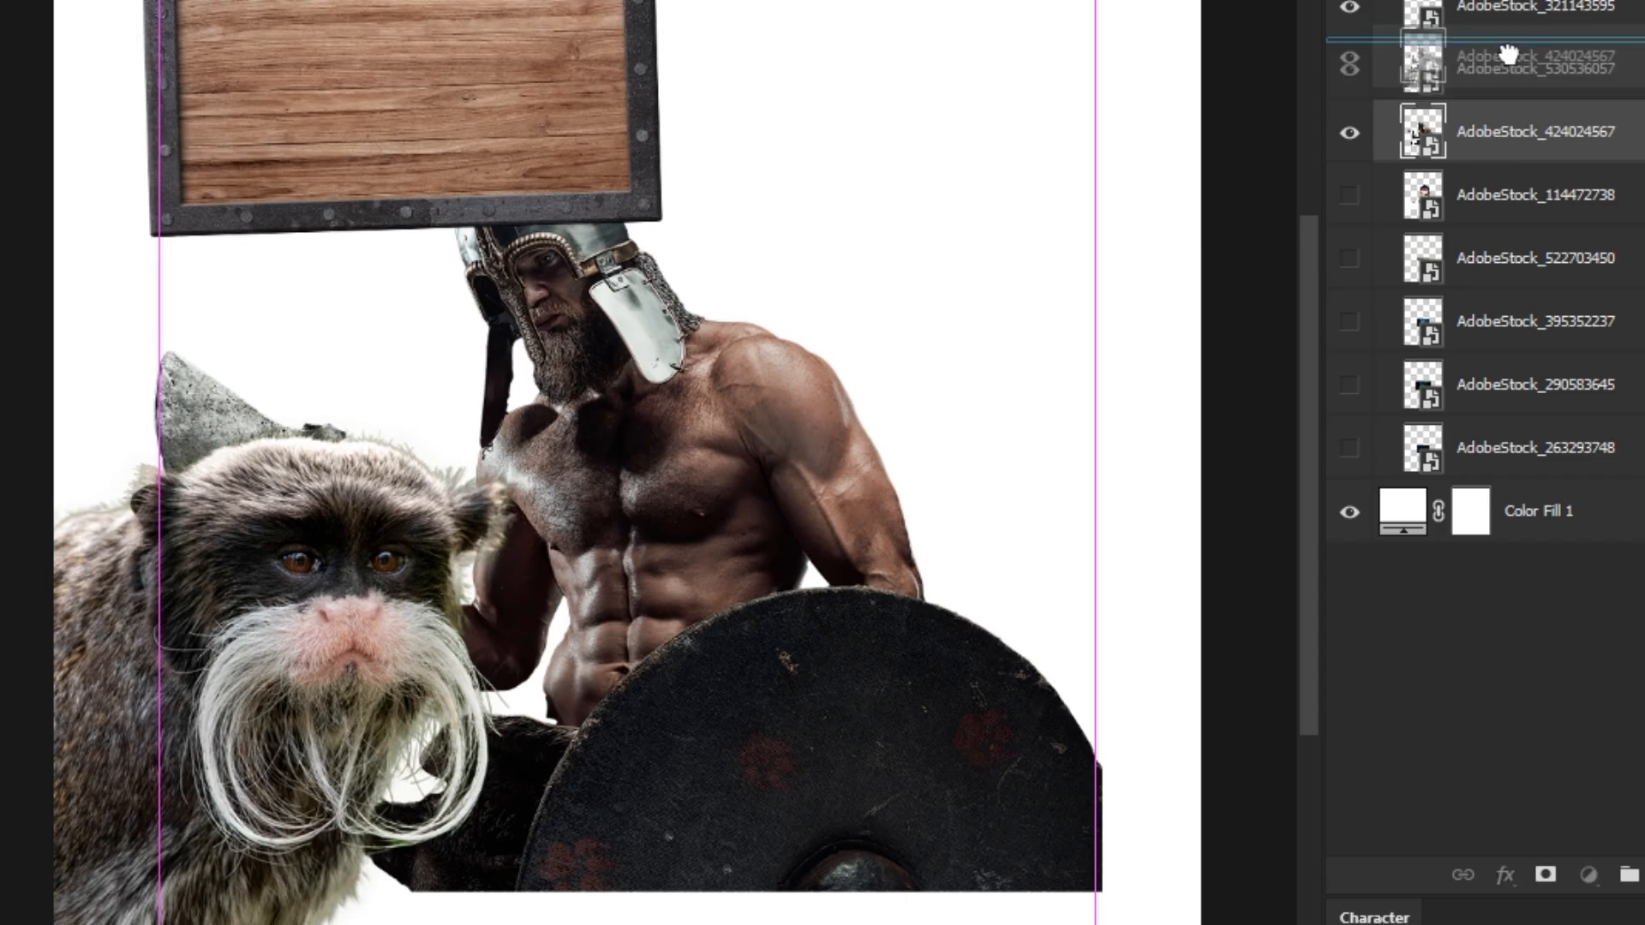
- Bring the viking layer above the sign and monkey layers, enlarge it, and place it on the poster's right side
left_click_drag(1508, 56, 1506, 8)
key("ctrl+t")
left_click_drag(153, 126, 2, 2)
left_click_drag(678, 391, 1033, 622)
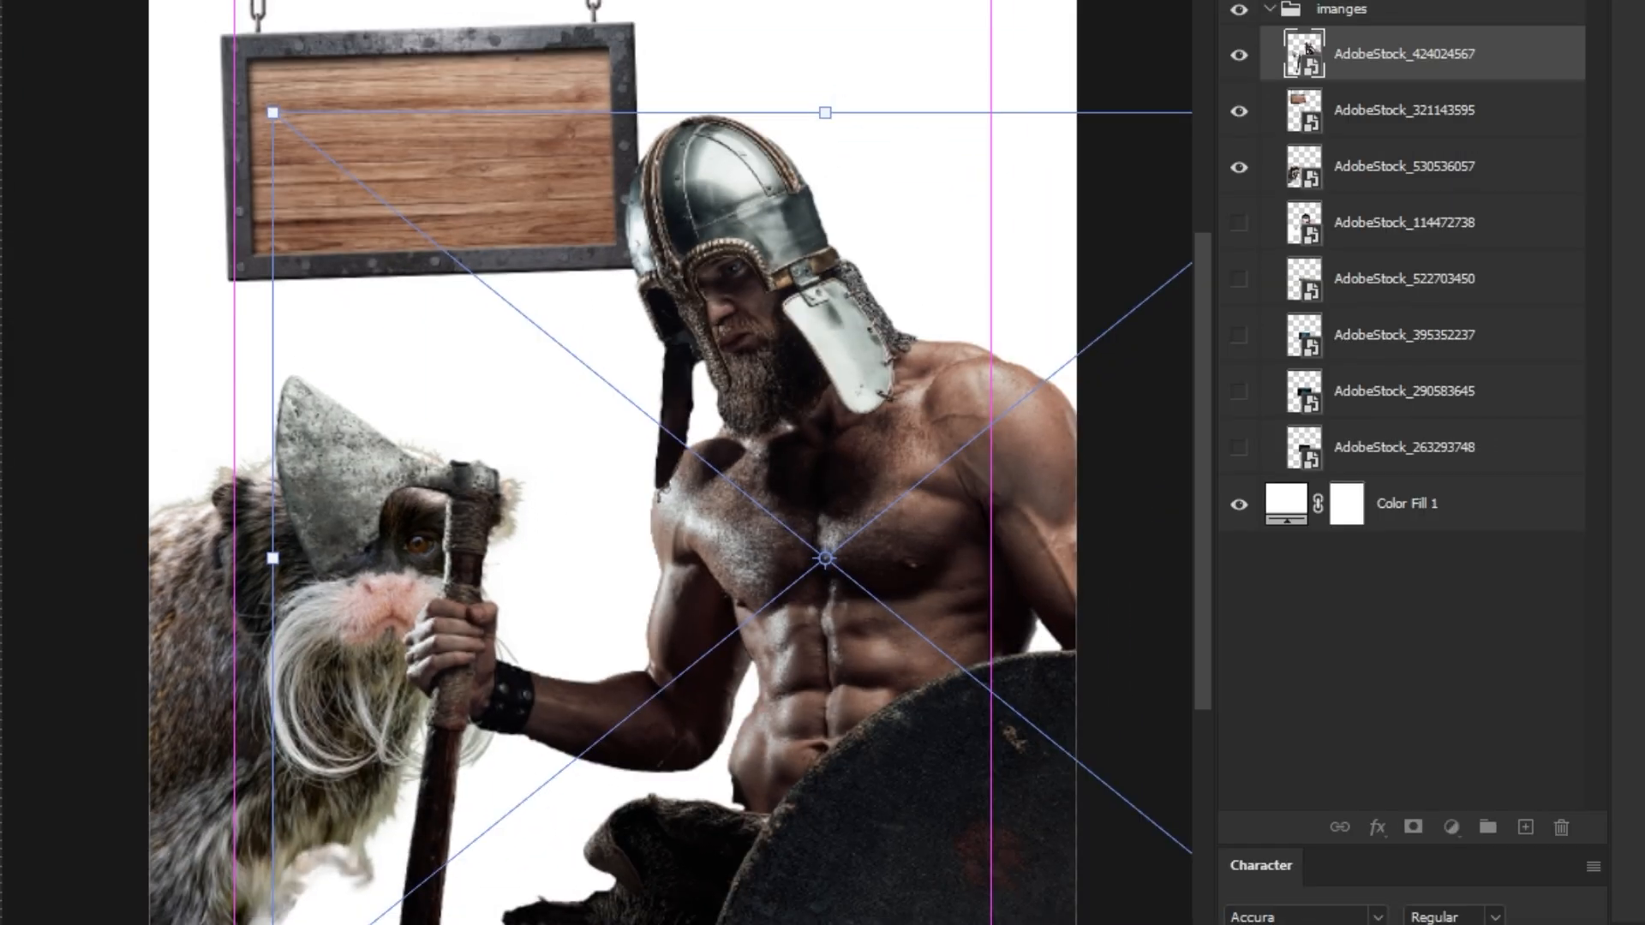
key("Return")
- Bring the monkey layer in front of the viking and reposition it over the axe
left_click_drag(1410, 180, 1409, 29)
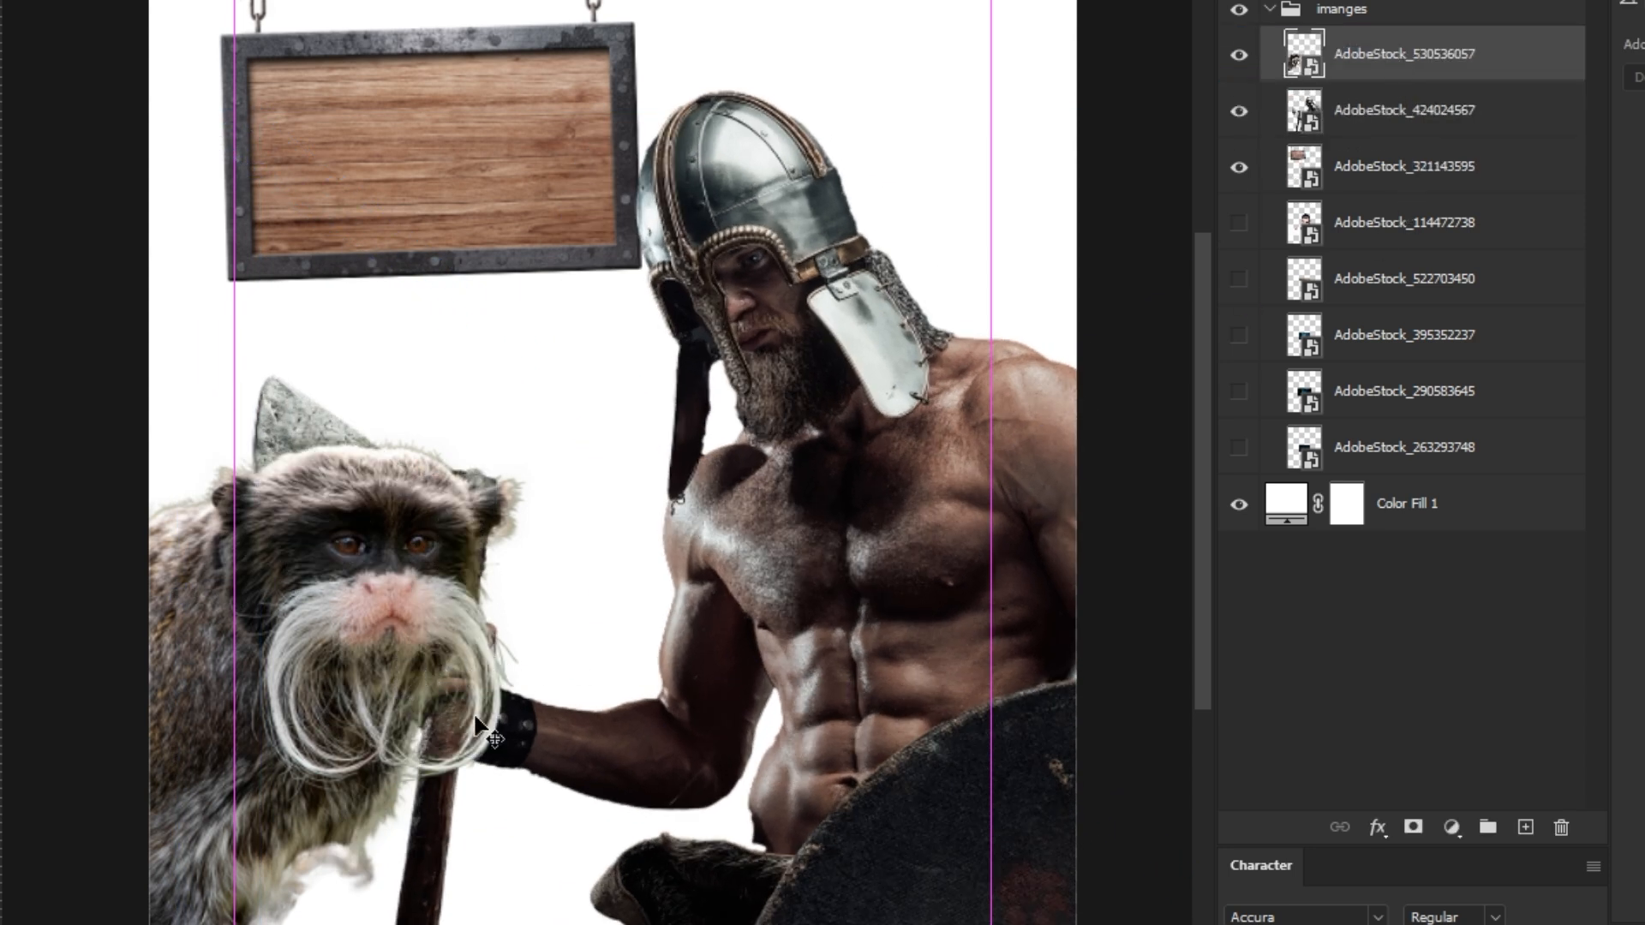
left_click_drag(394, 651, 401, 576)
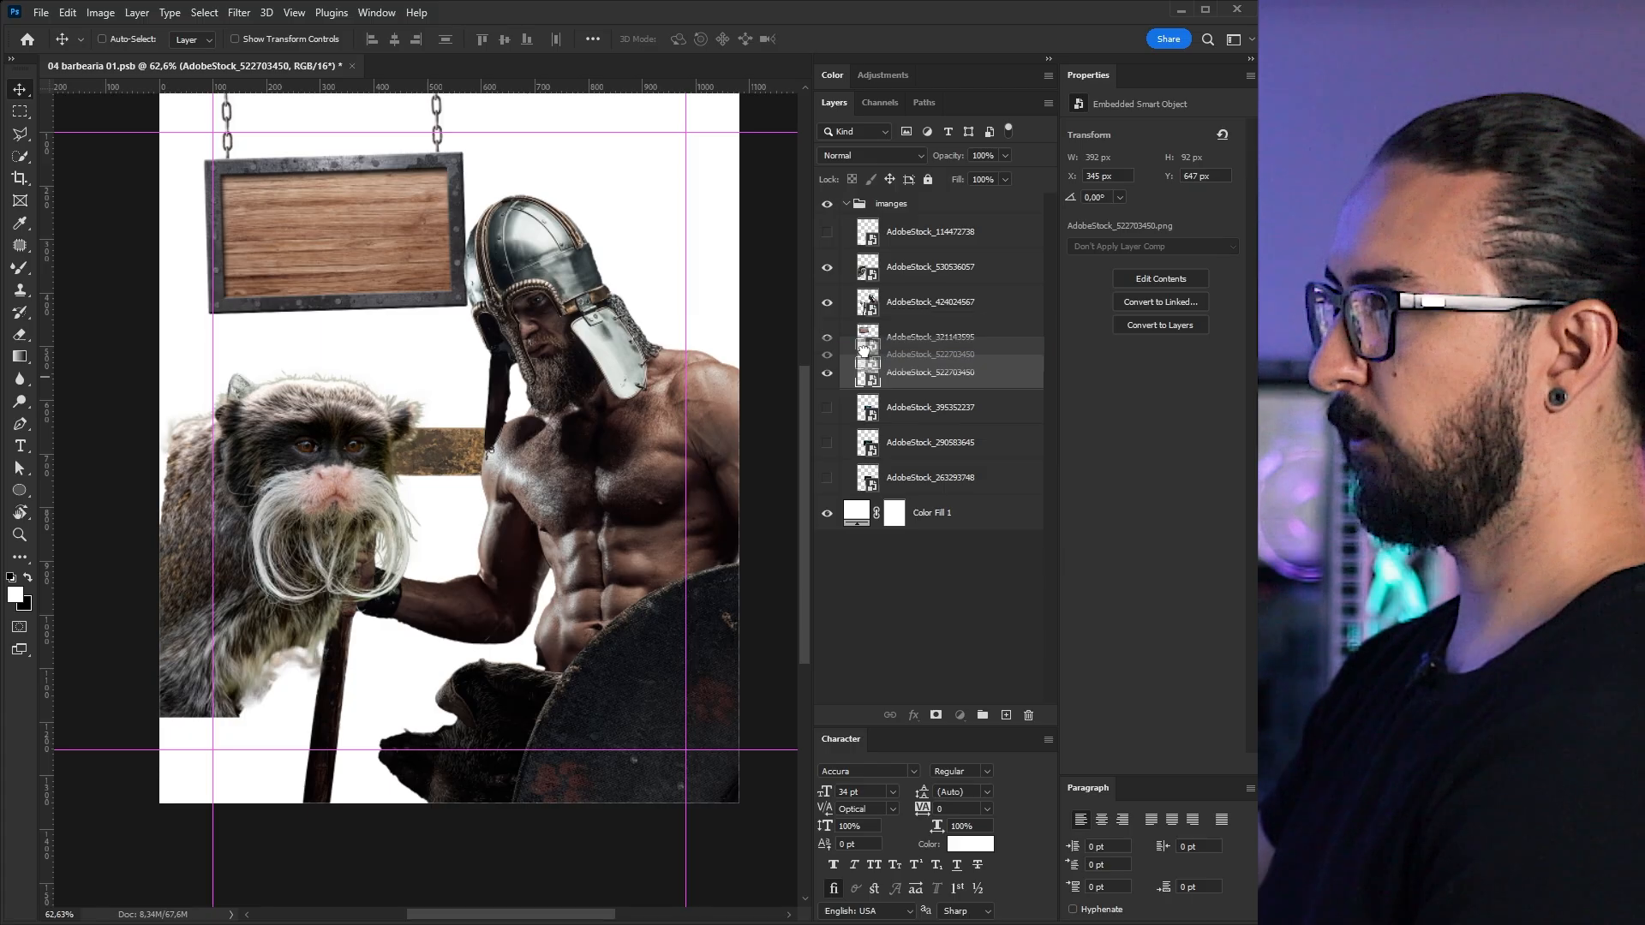
- Stack the rusty orange strip above the sign layer but behind the viking, and enlarge it just below the wooden sign
left_click_drag(869, 372, 870, 250)
left_click_drag(470, 444, 365, 334)
key("ctrl+t")
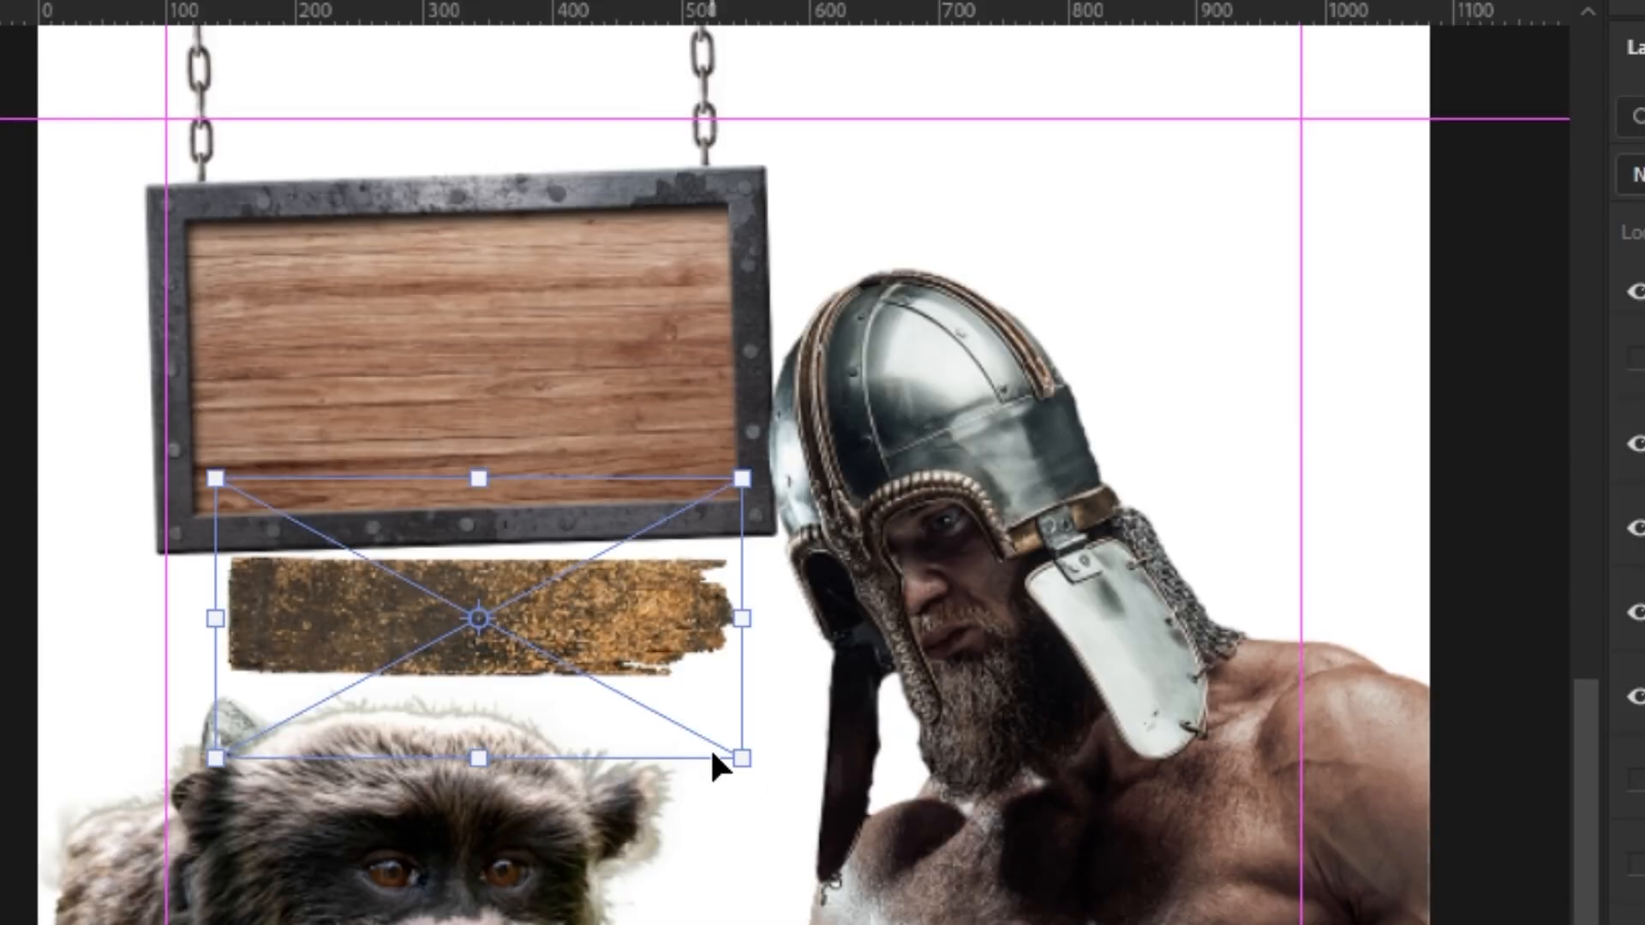
left_click_drag(743, 761, 837, 845)
key("Return")
left_click_drag(641, 803, 653, 818)
left_click_drag(506, 480, 506, 403)
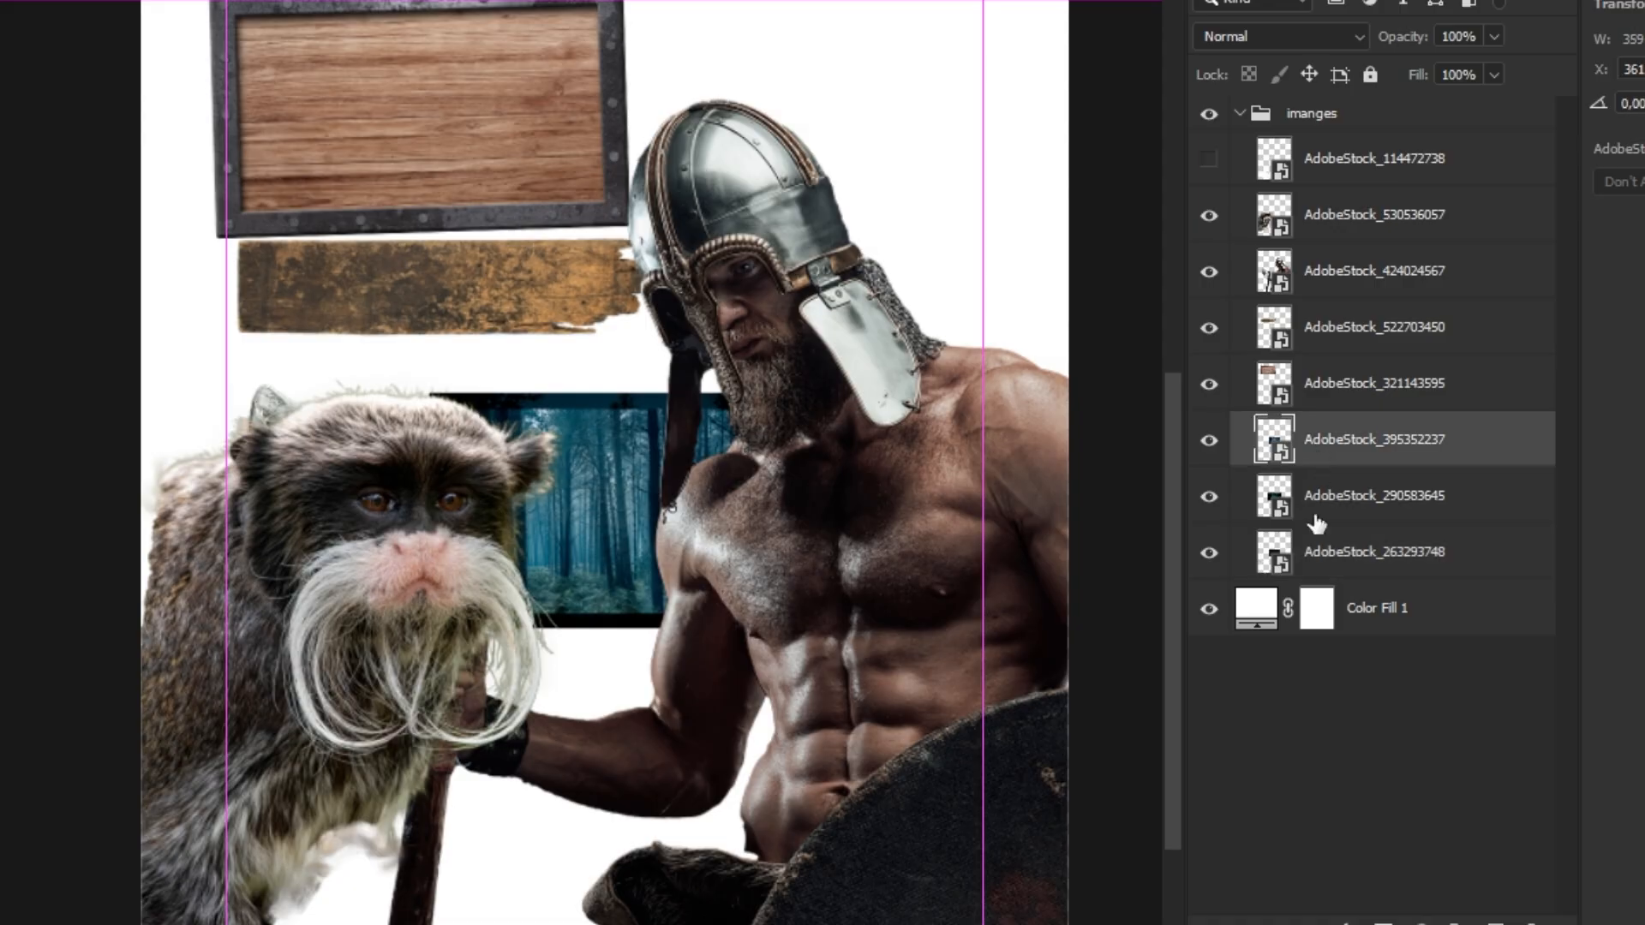
- Enlarge the three forest background layers together to cover the whole canvas, and shift the moonlit forest to the left
left_click(1330, 555, "shift")
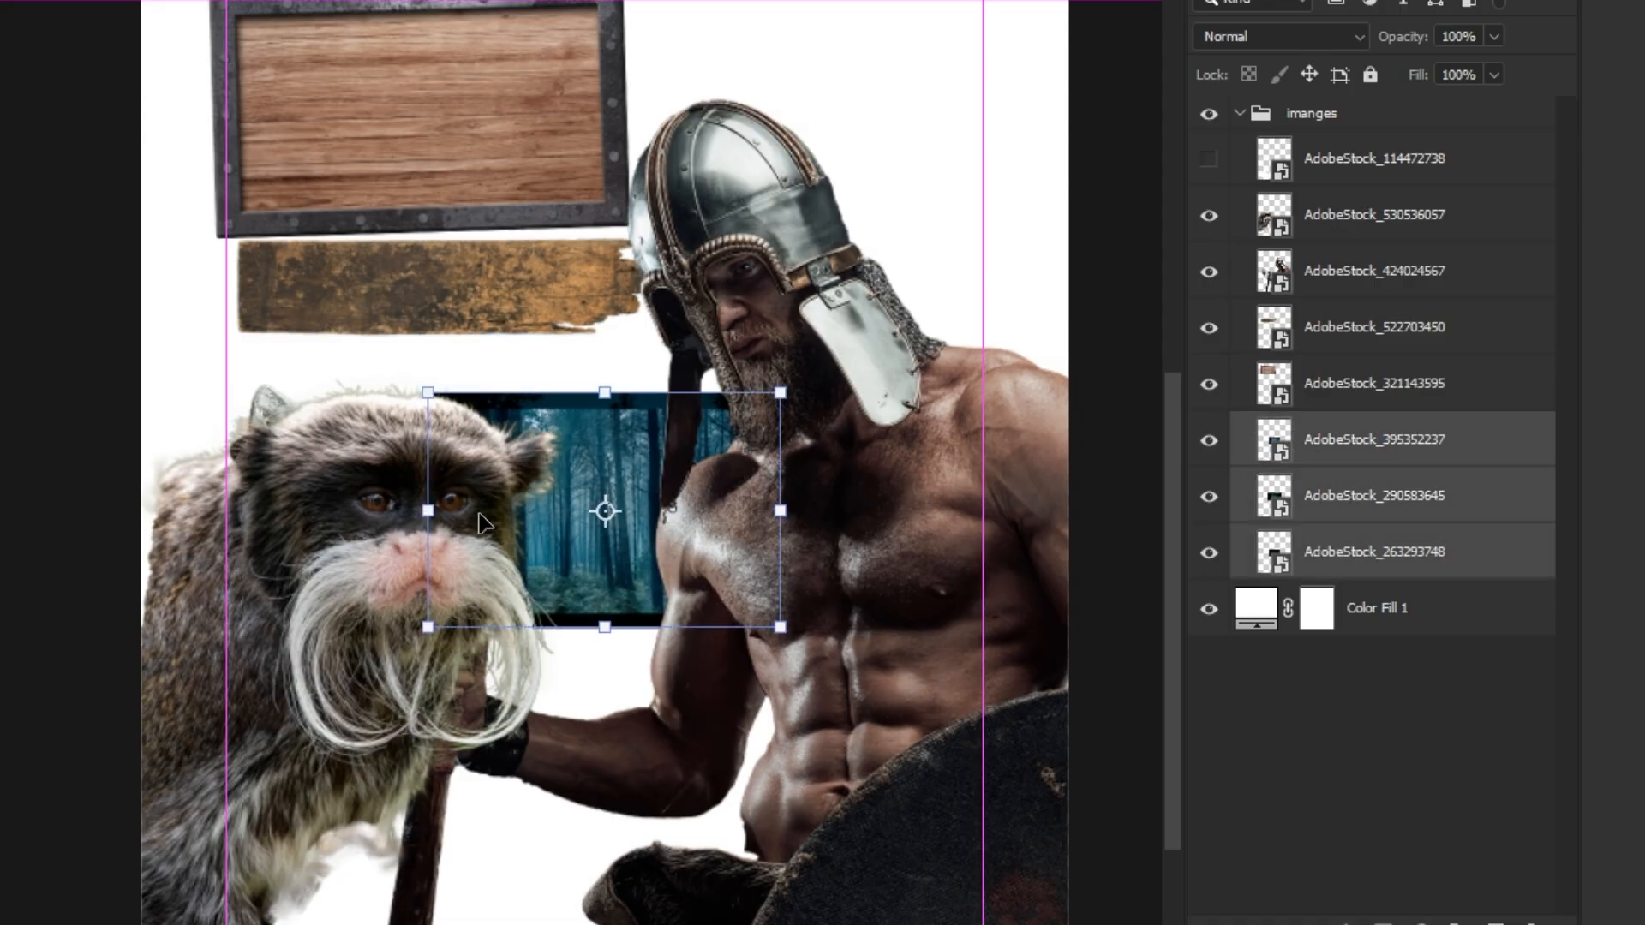
key("ctrl+minus")
left_click_drag(825, 651, 583, 736)
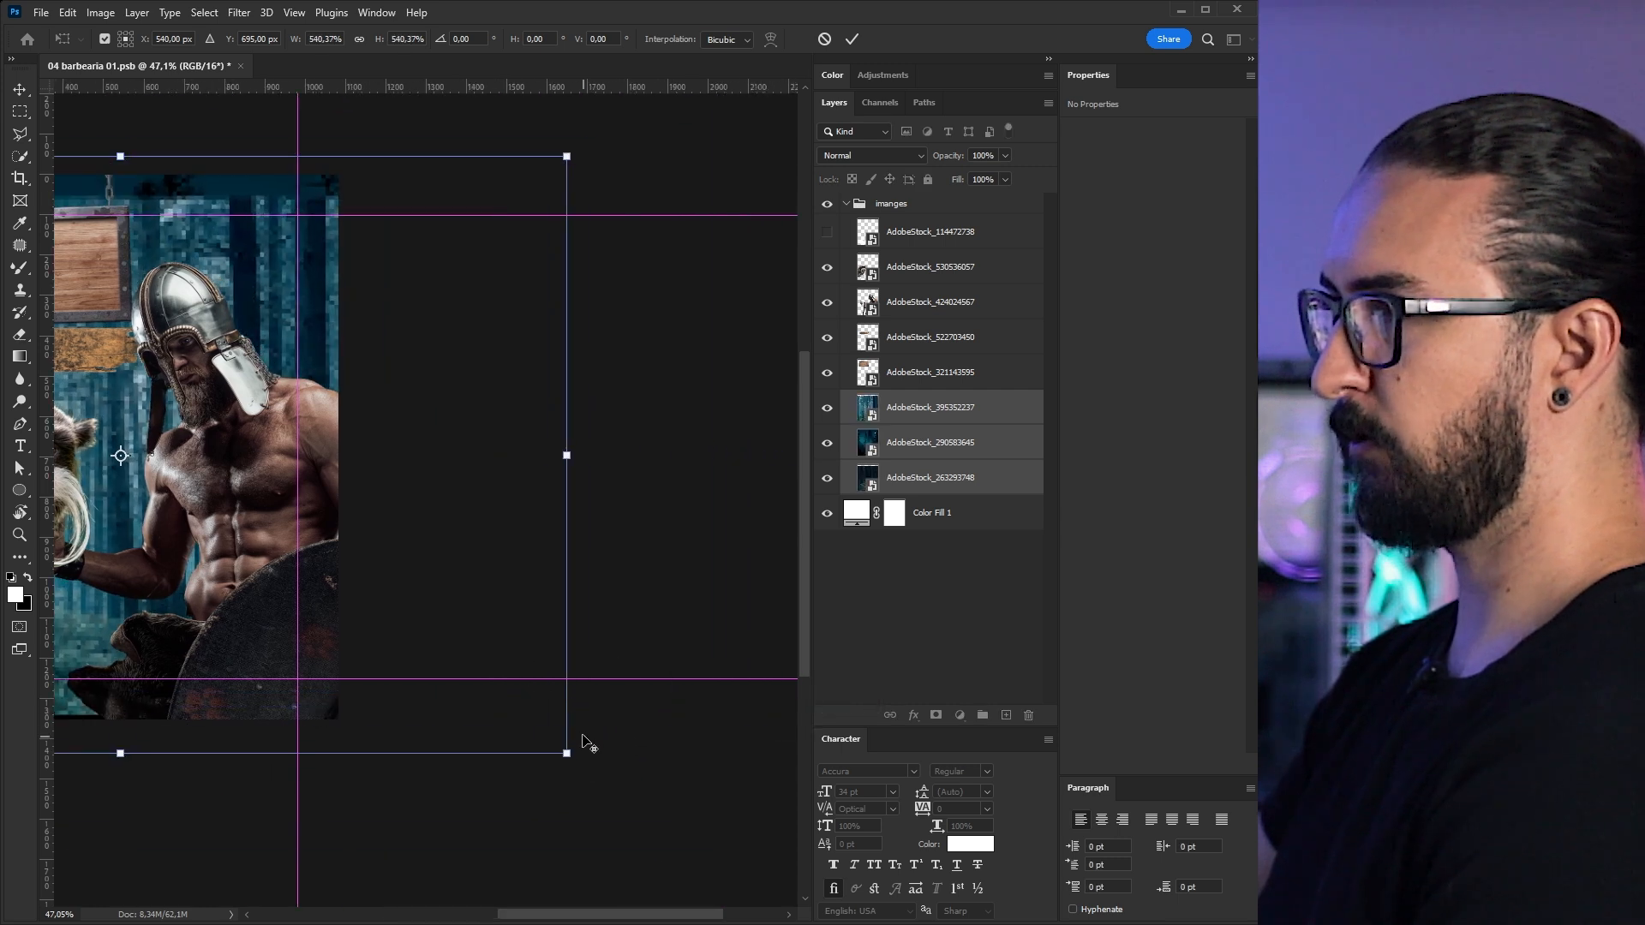
key("Escape")
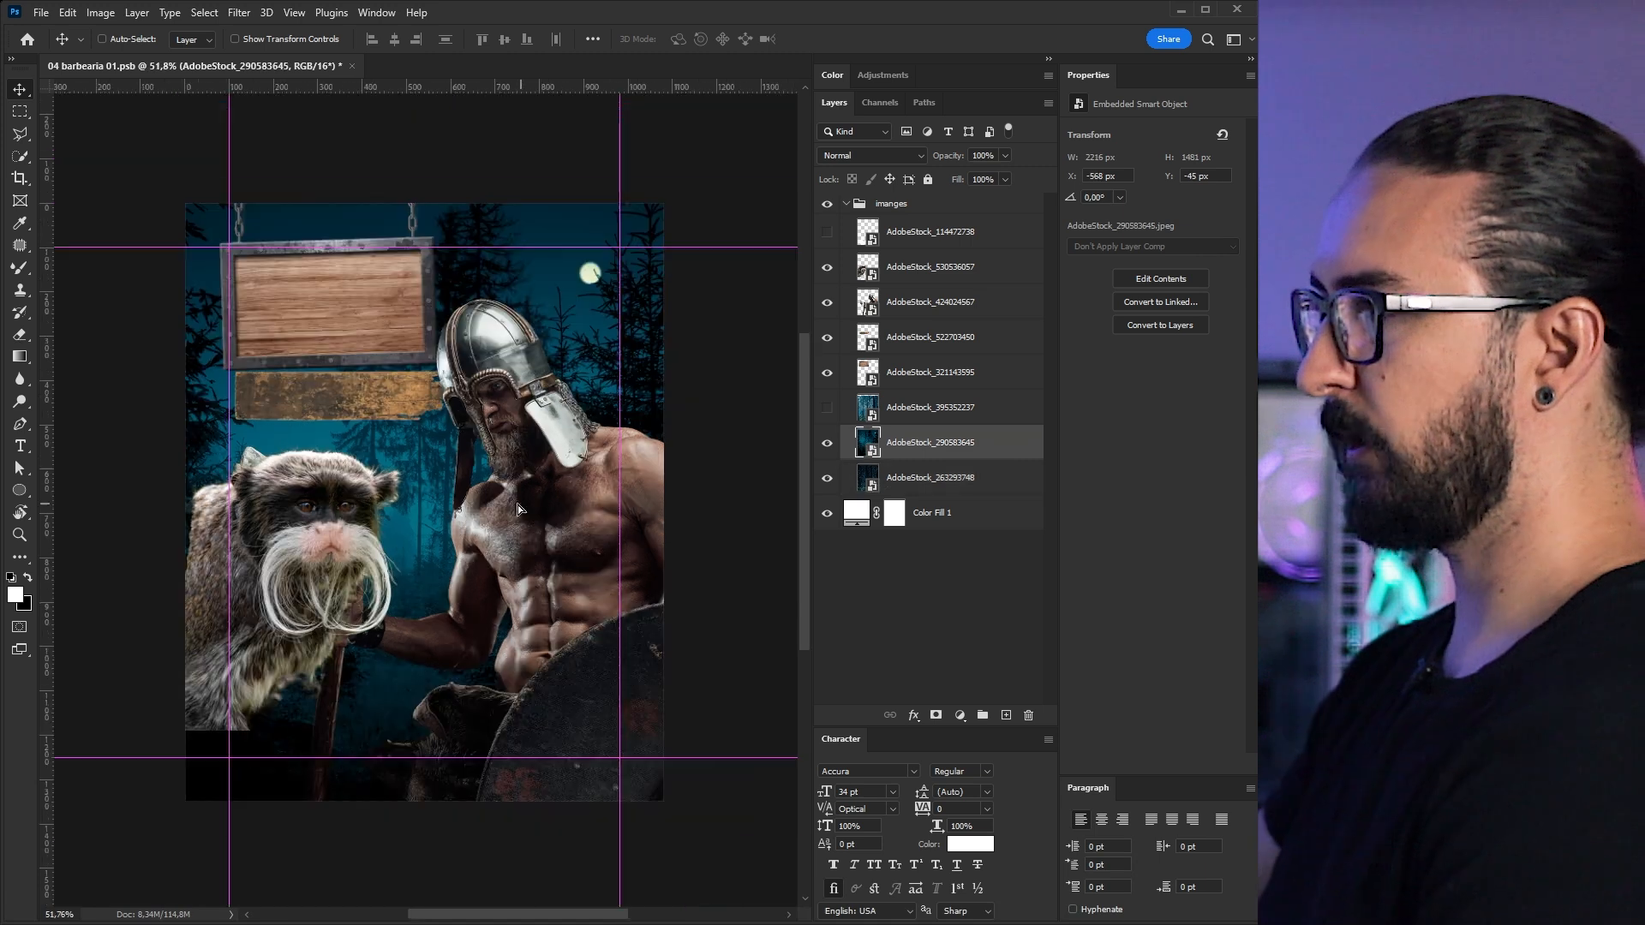
left_click_drag(521, 502, 485, 502)
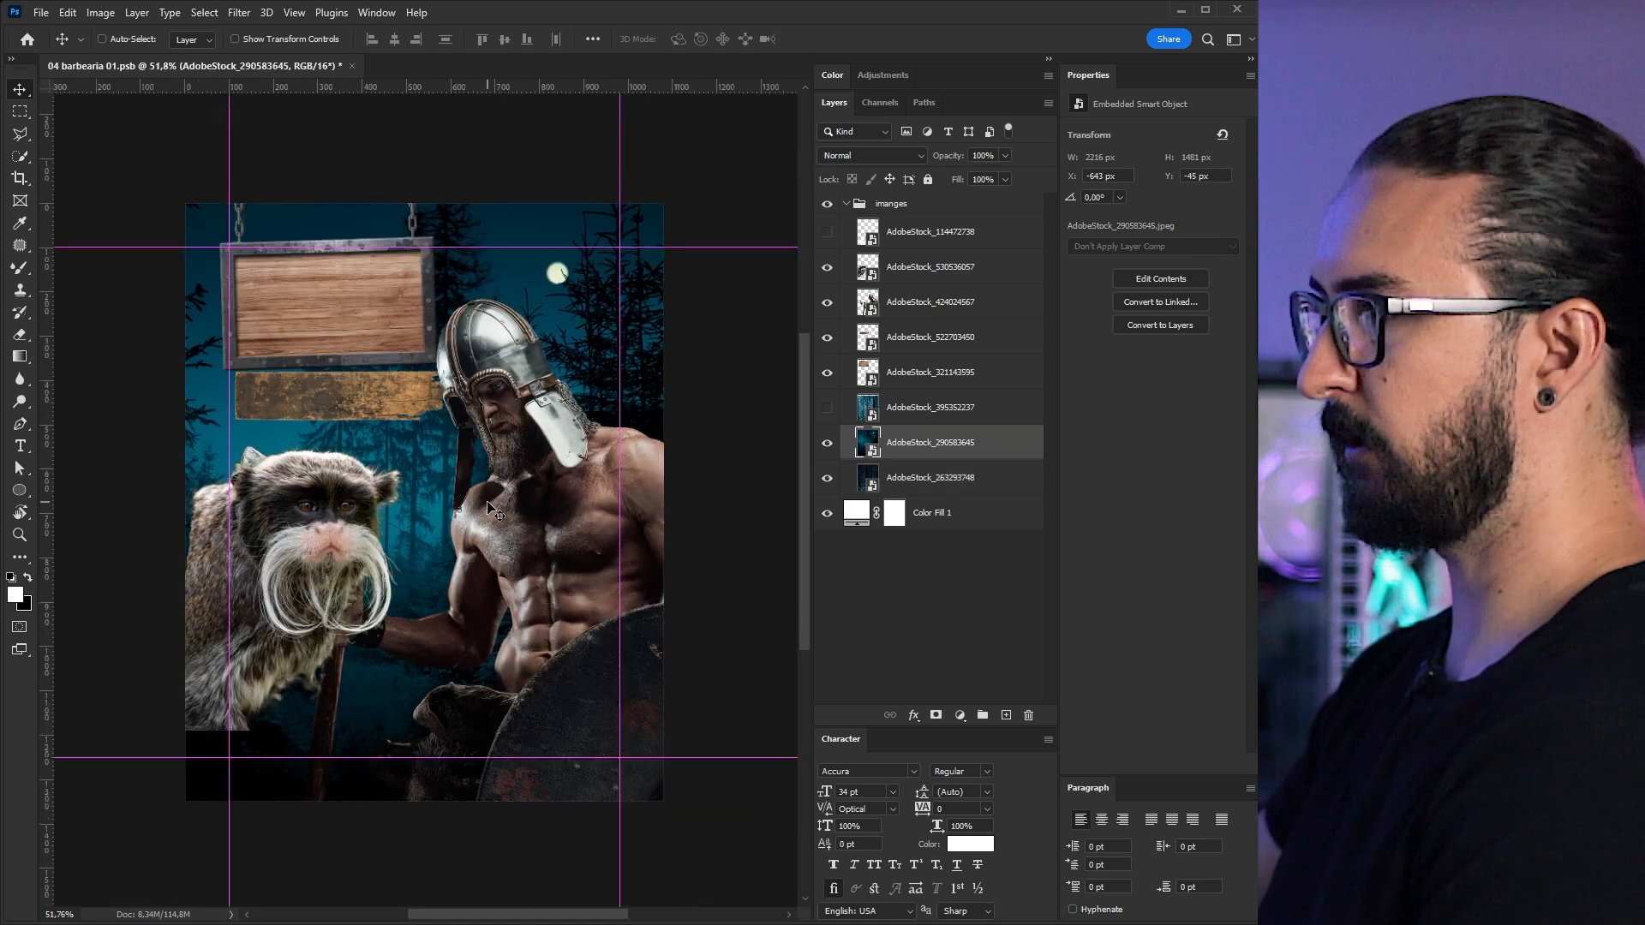
- Try the blue forest layer AdobeStock_395352237 as the background, shifting it sideways, and hide it again
left_click(828, 407)
left_click(930, 408)
left_click_drag(469, 531, 534, 521)
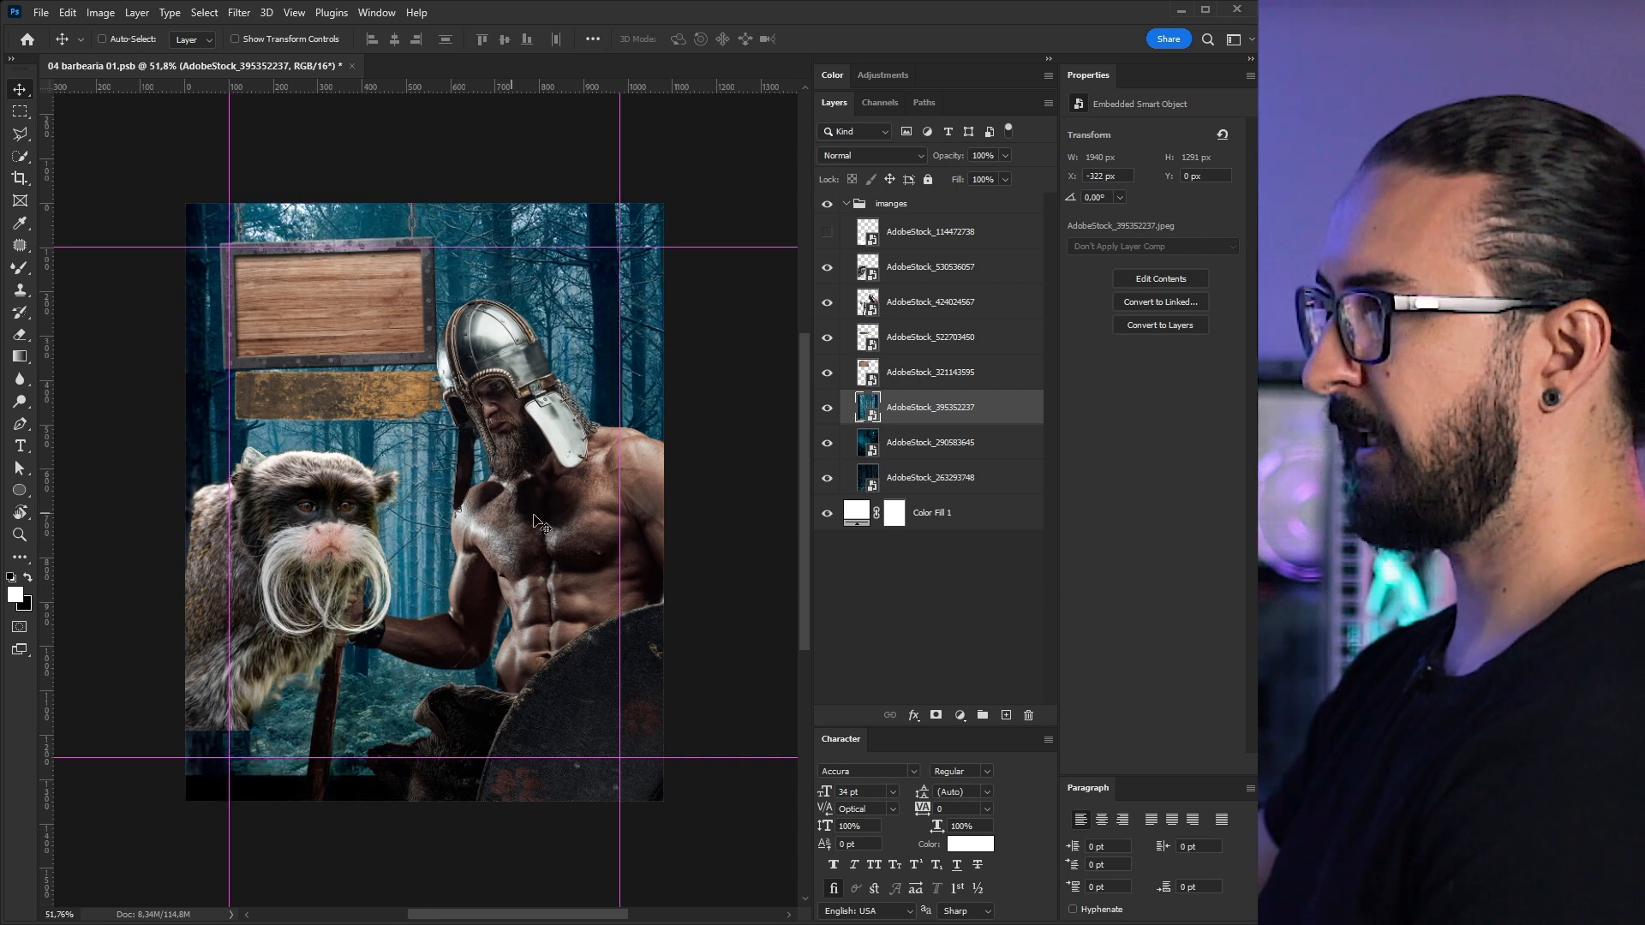
left_click(828, 408)
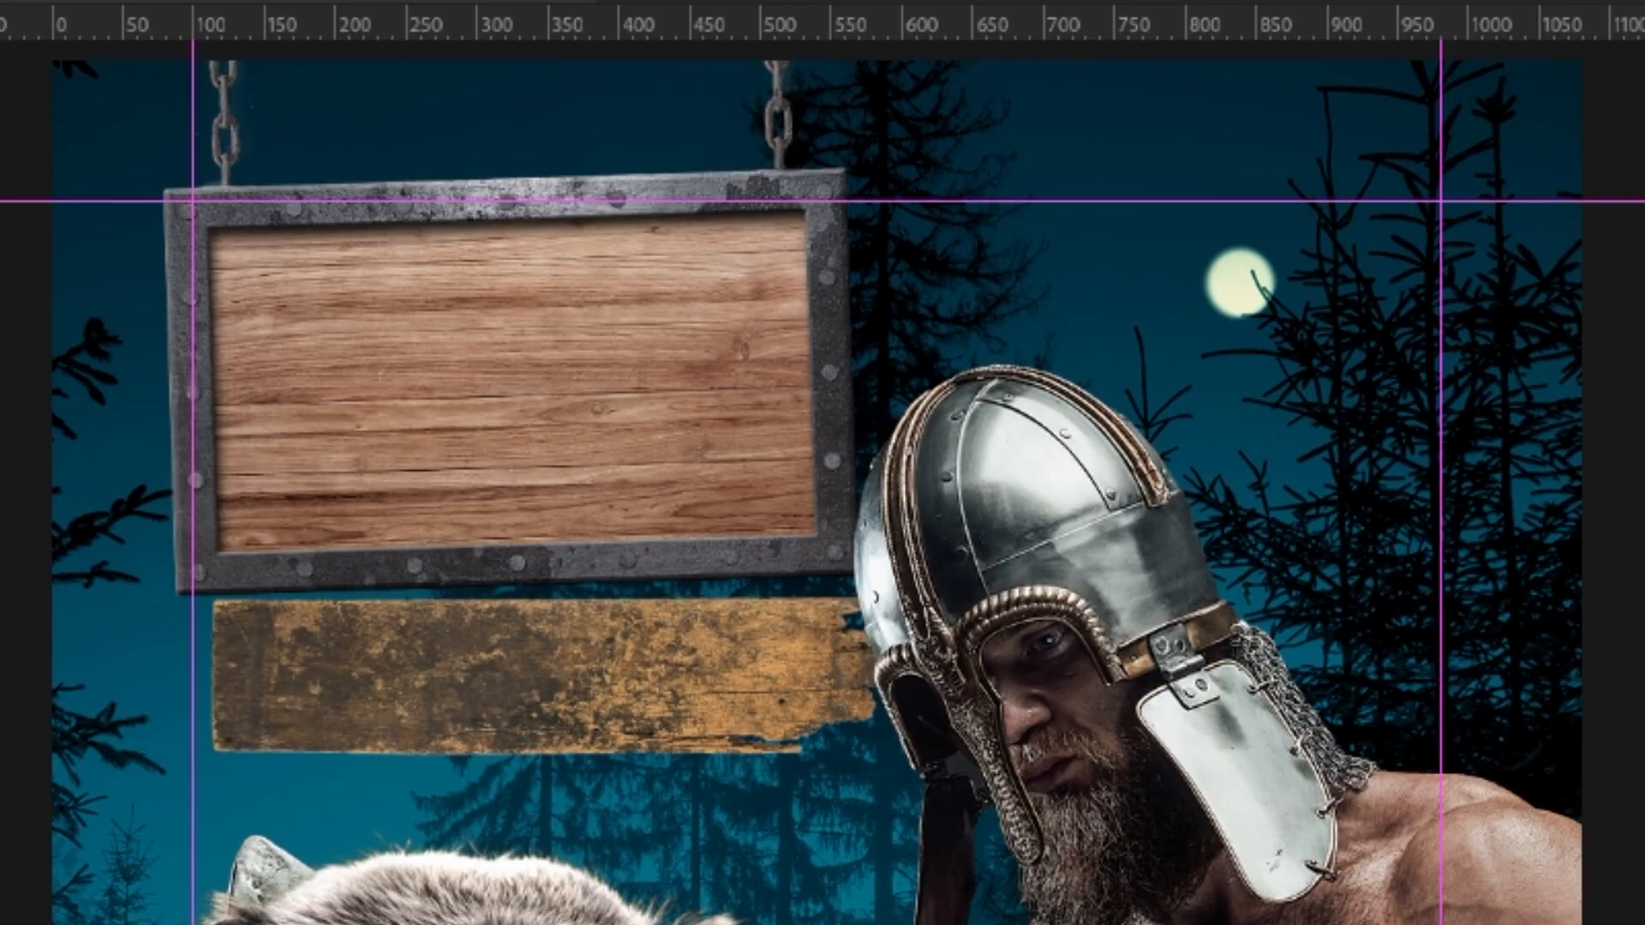
- Place the text lines "Todo mundo tem" and "um estilo" on the wooden sign and "Qual o seu?" on the rusty strip
left_click_drag(726, 498, 563, 458)
left_click_drag(1146, 917, 315, 381)
left_click_drag(1457, 924, 268, 437)
left_click_drag(1221, 921, 231, 502)
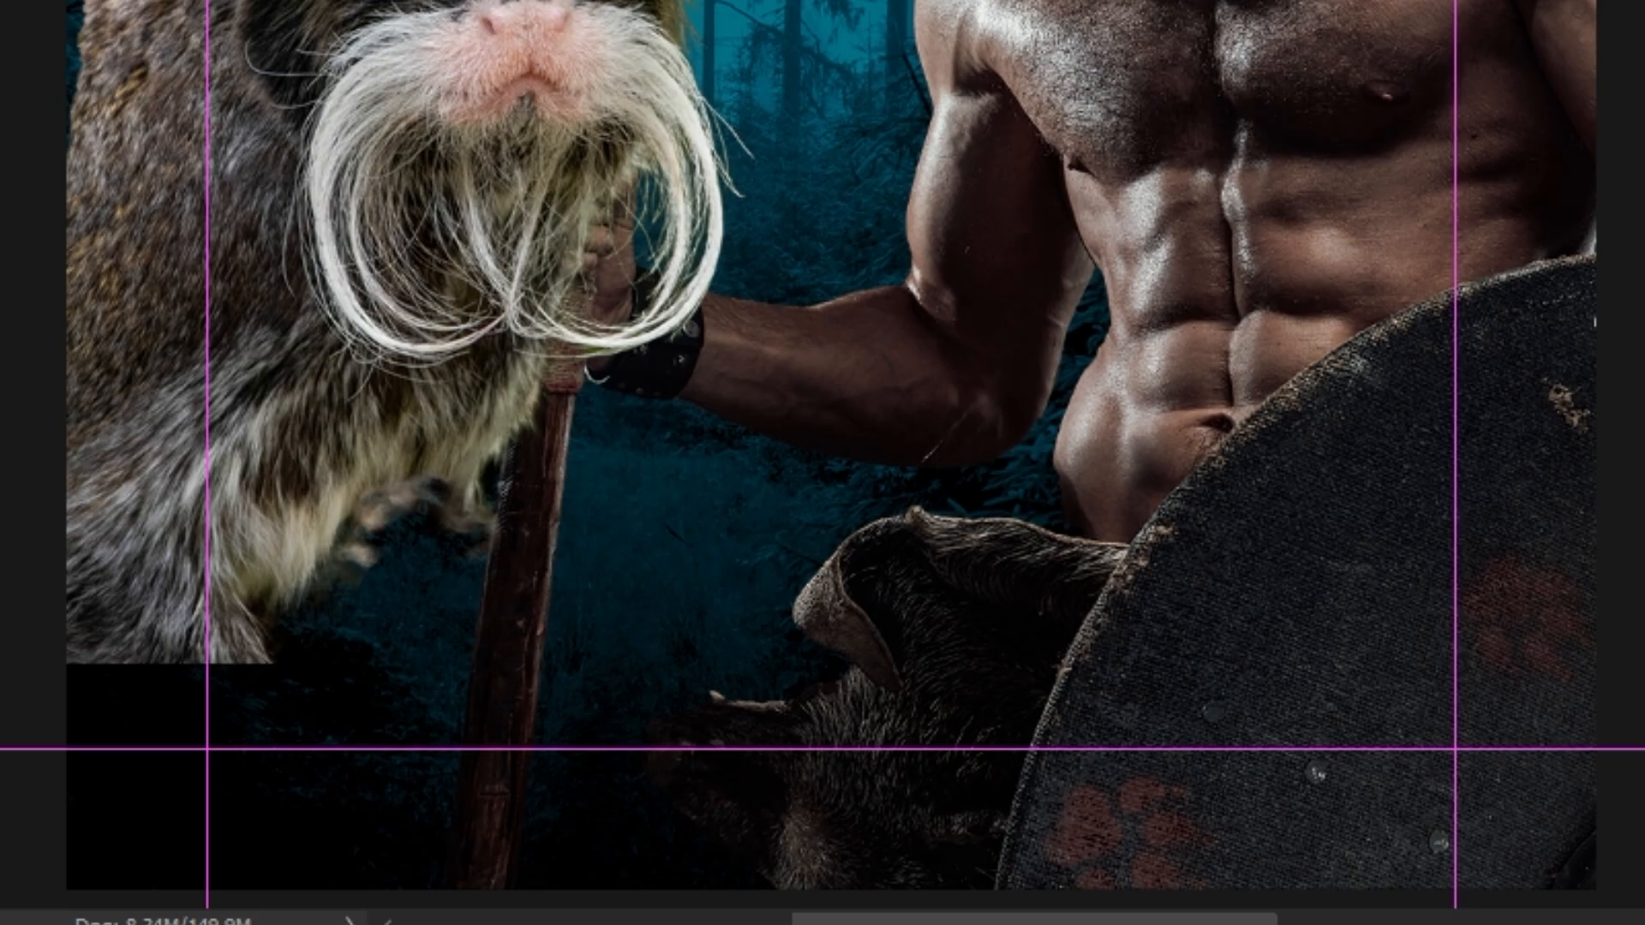
- Place the text lines "Vai ficar pagando", "Mico?", "Agende Agora" and the phone number stacked in the poster's lower area
left_click_drag(1641, 561, 529, 610)
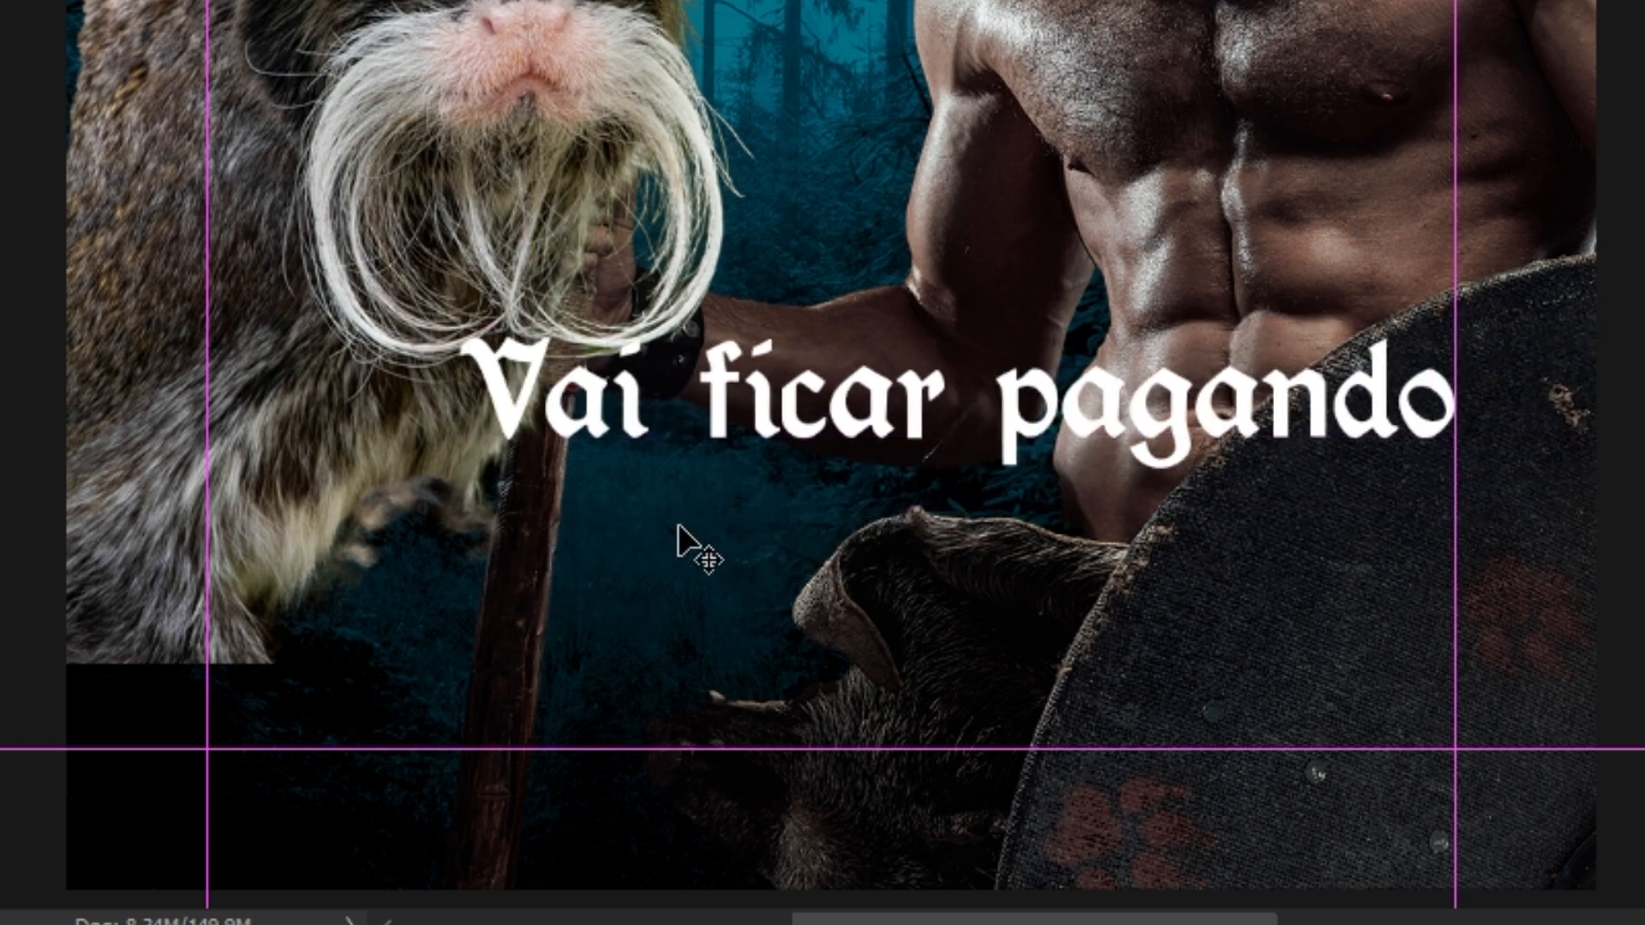
left_click_drag(1499, 523, 547, 590)
left_click_drag(456, 639, 390, 656)
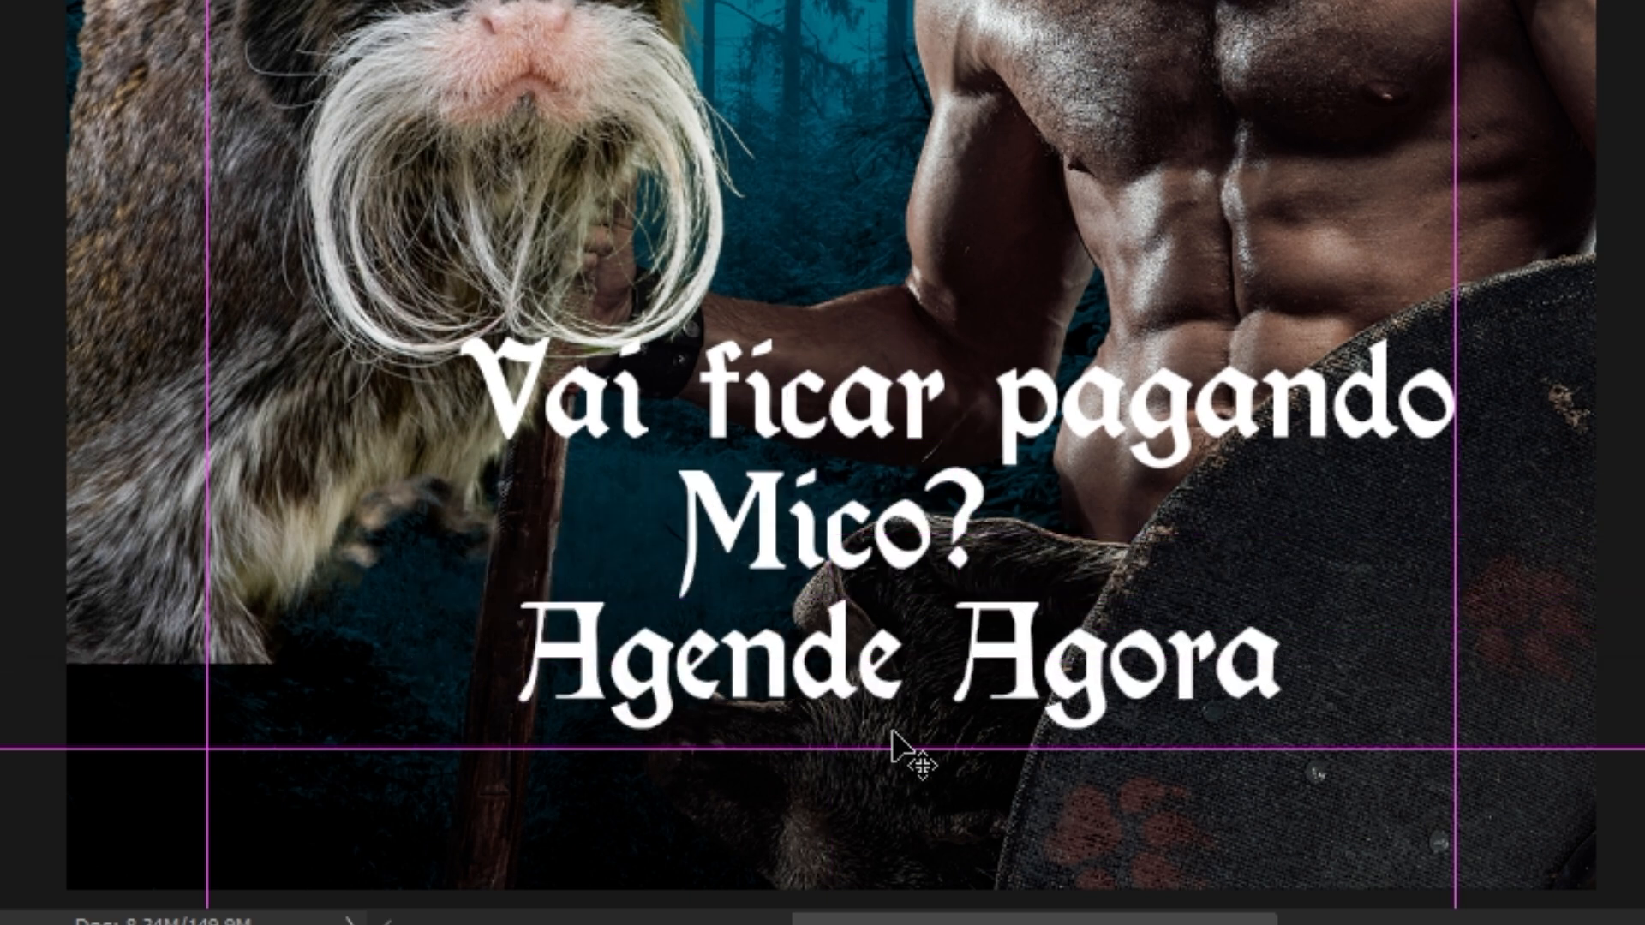
left_click_drag(1007, 466, 1008, 619)
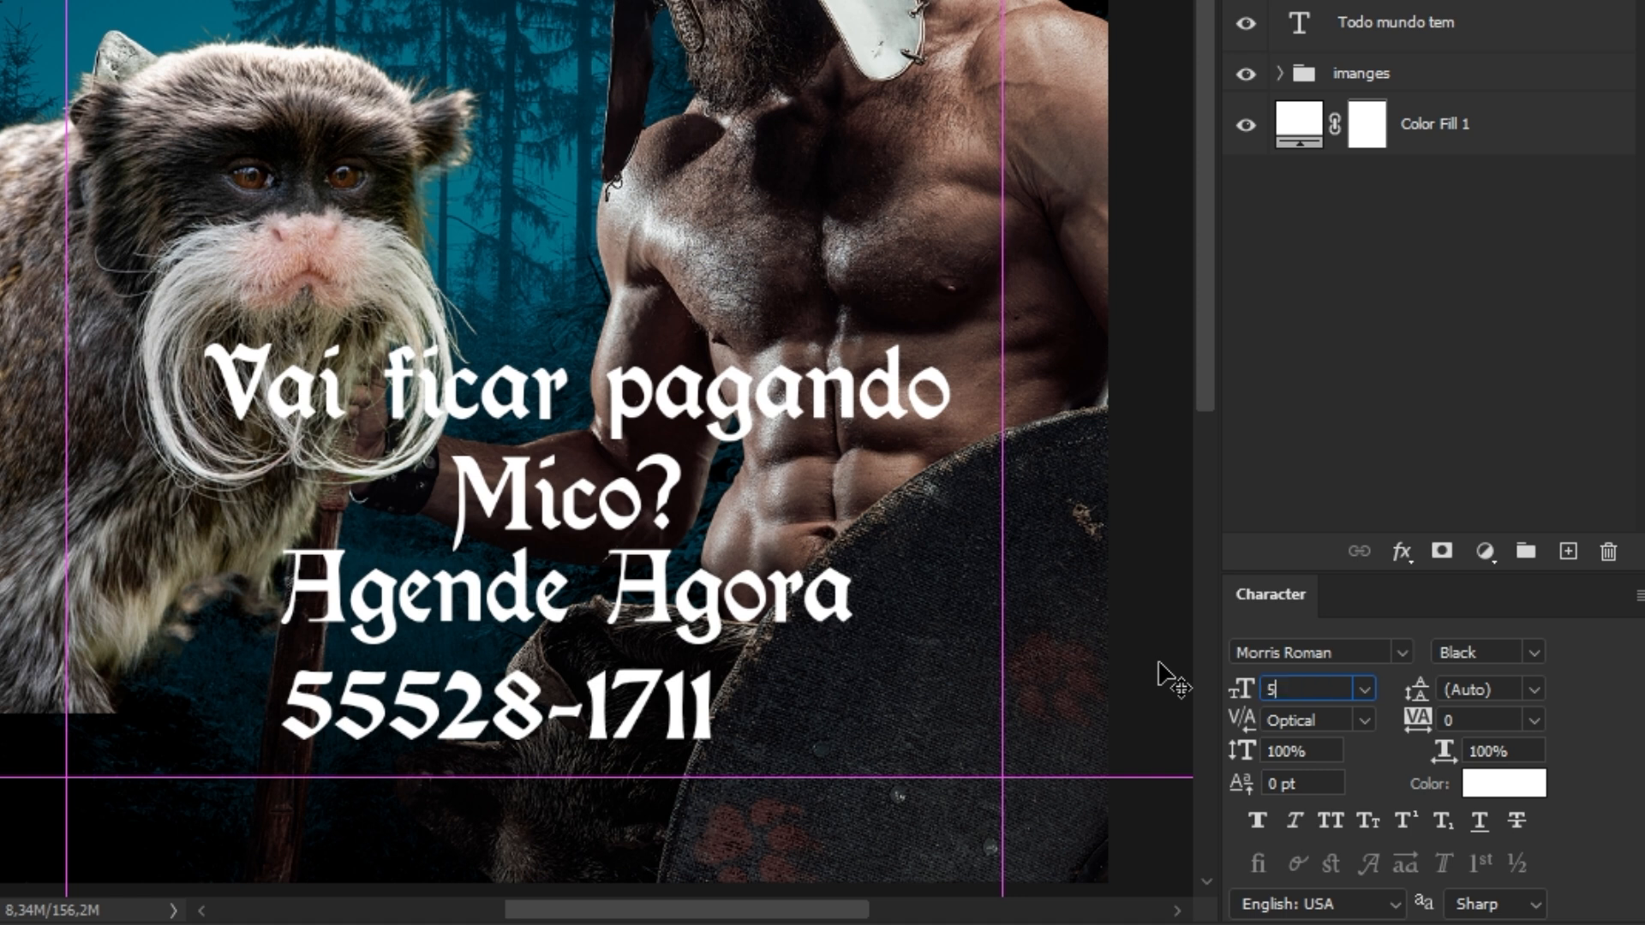
- Reduce the font size of "Vai ficar pagando" and "Agende Agora", and enlarge "Mico?"
key("Return")
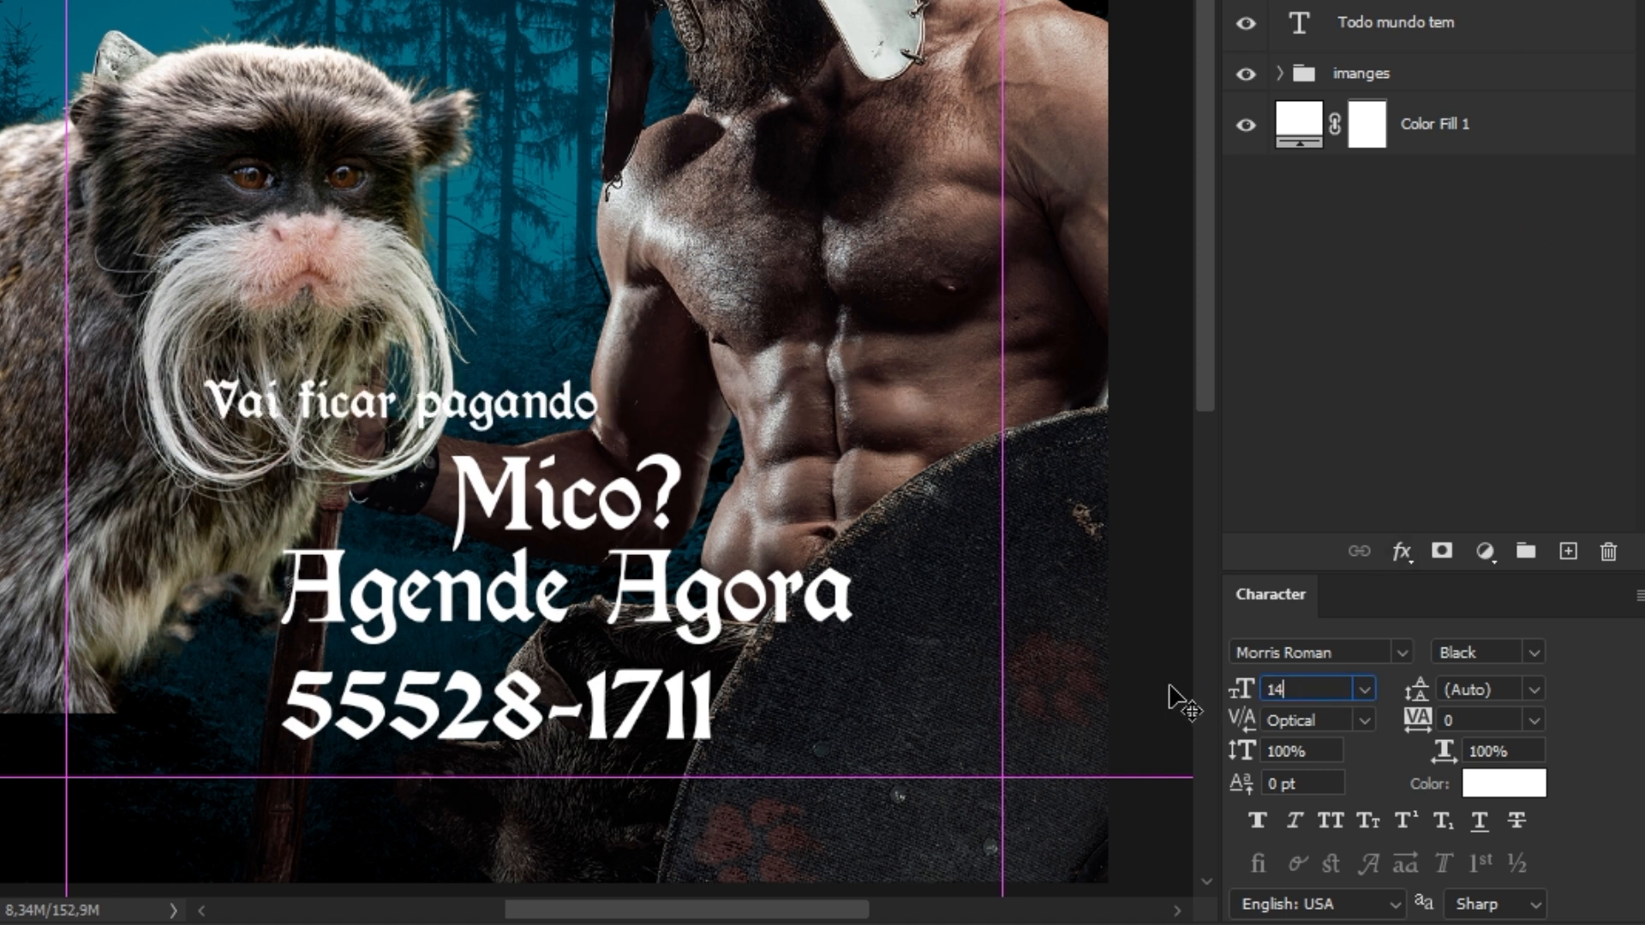
key("Return")
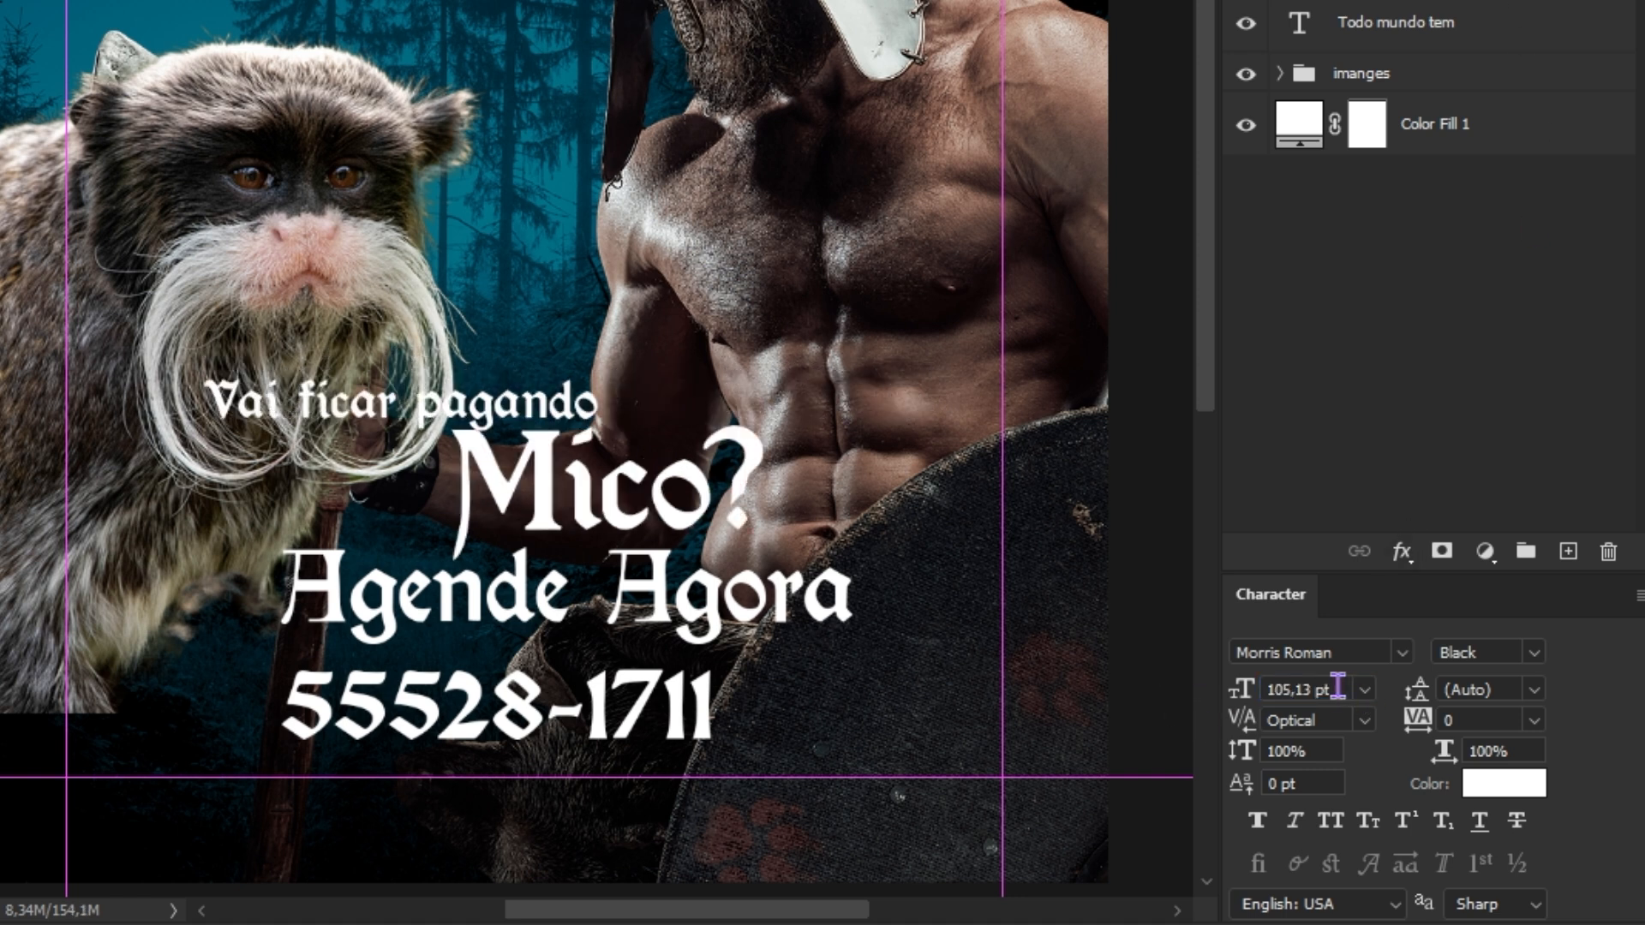
key("Return")
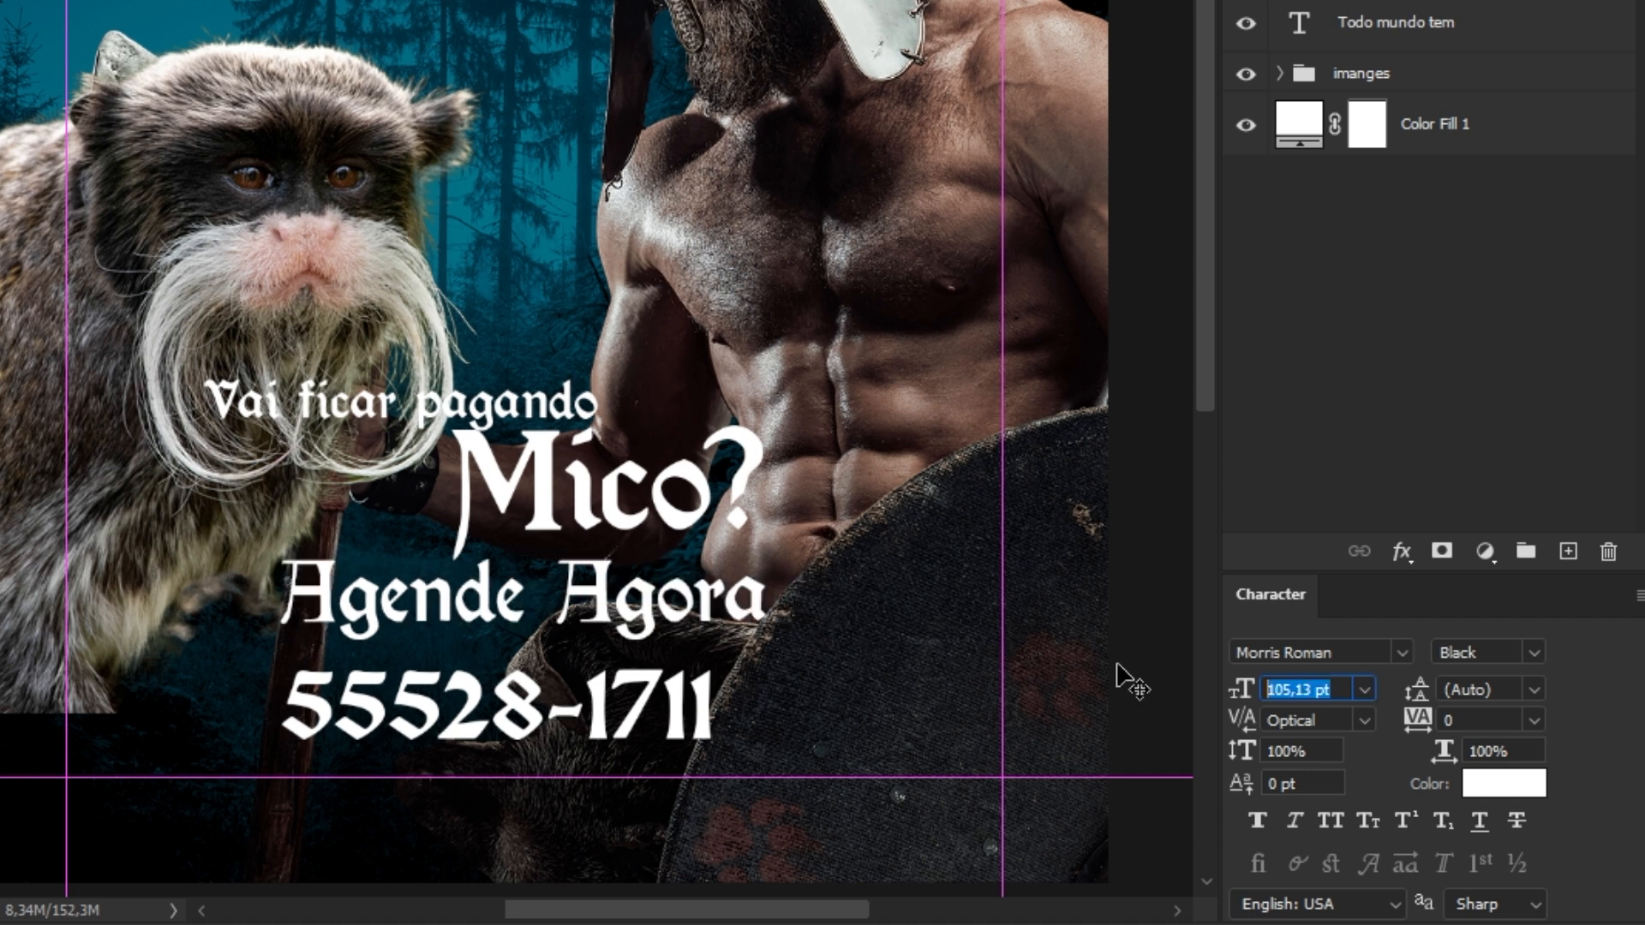
- Set the phone number line to 144 pt, centre it under "Agende Agora", and reposition the lower text lines
key("Return")
left_click_drag(810, 677, 766, 682)
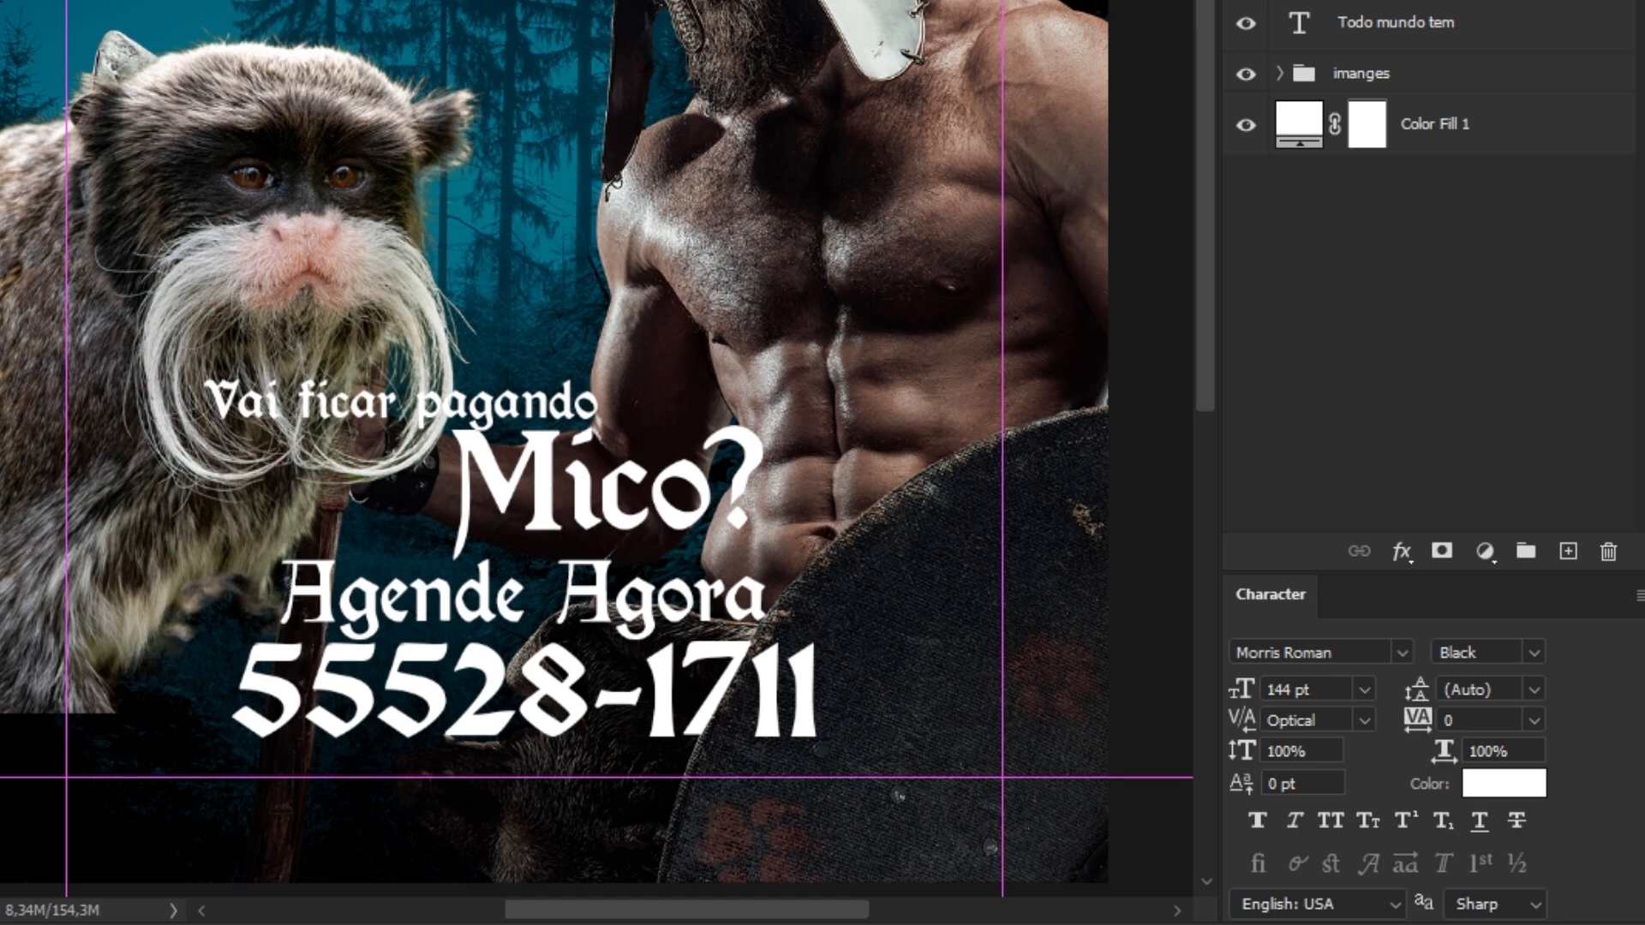
left_click_drag(835, 467, 864, 554)
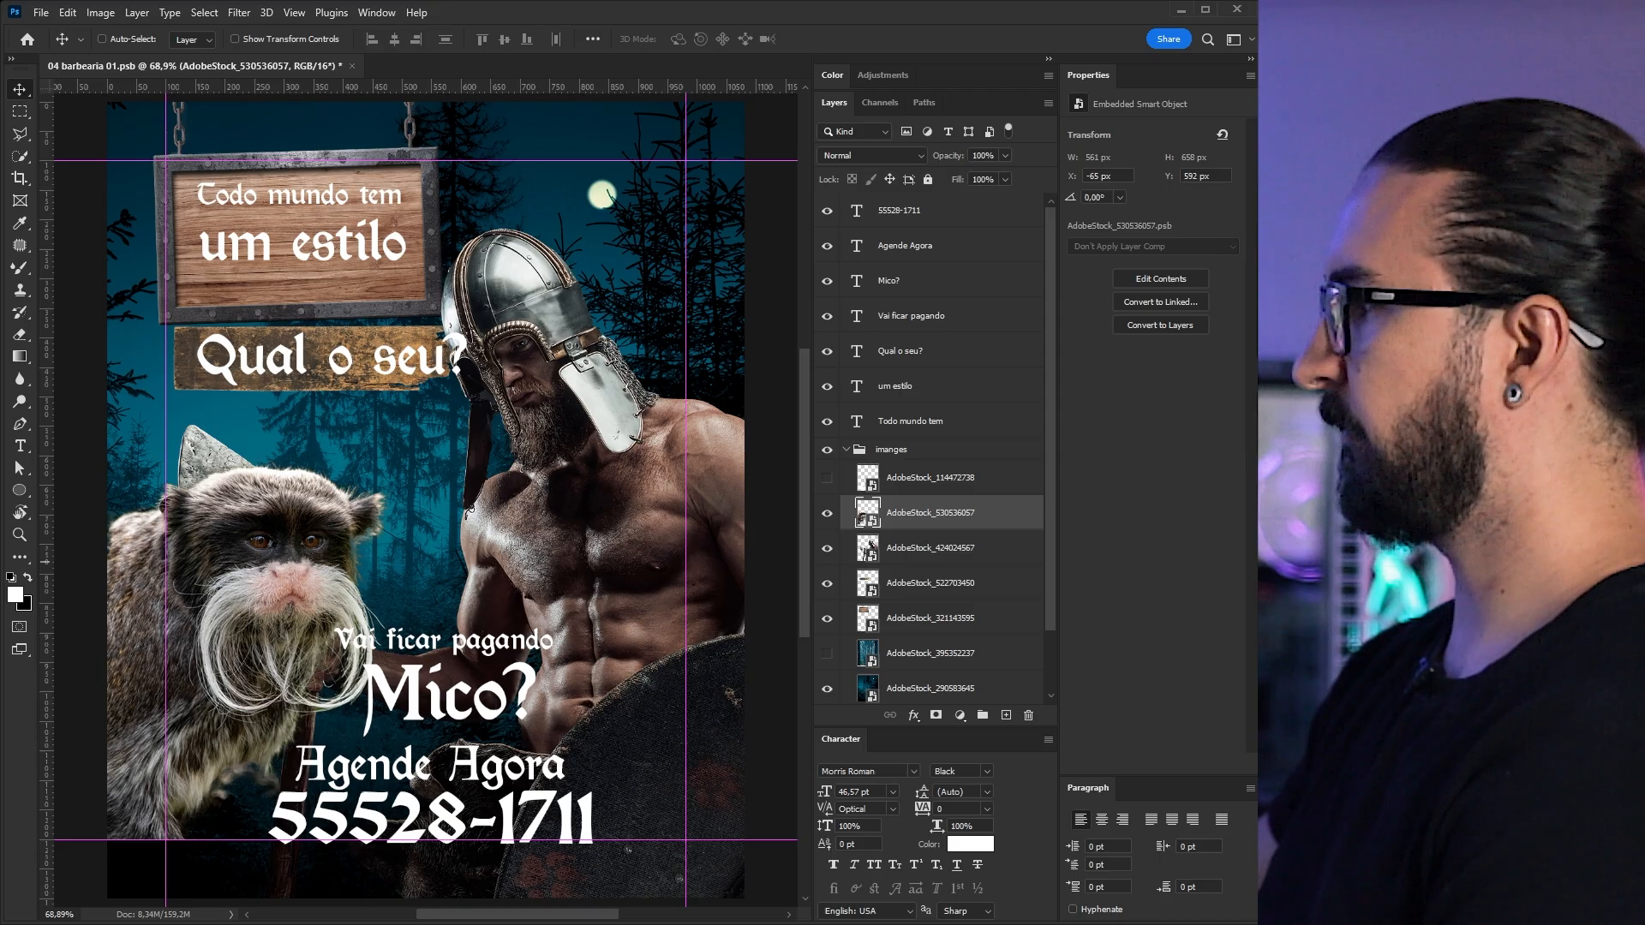
- Paste the logo into the poster, scale it down and place it in the upper-right corner along the margin guides
key("ctrl+v")
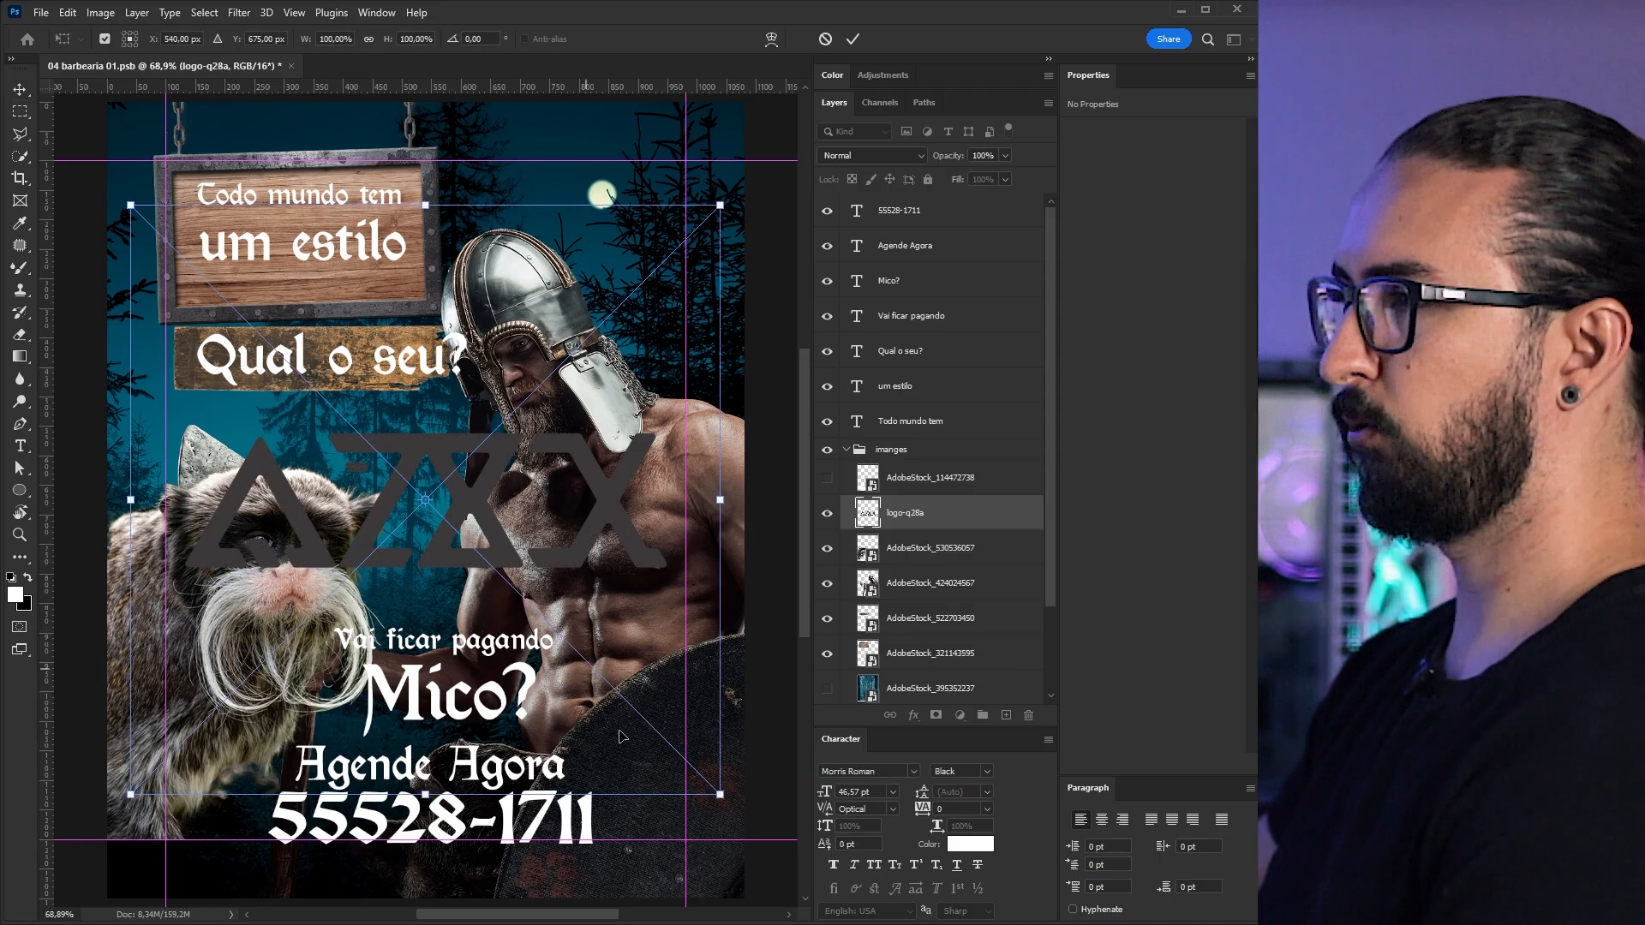
left_click_drag(724, 806, 665, 222)
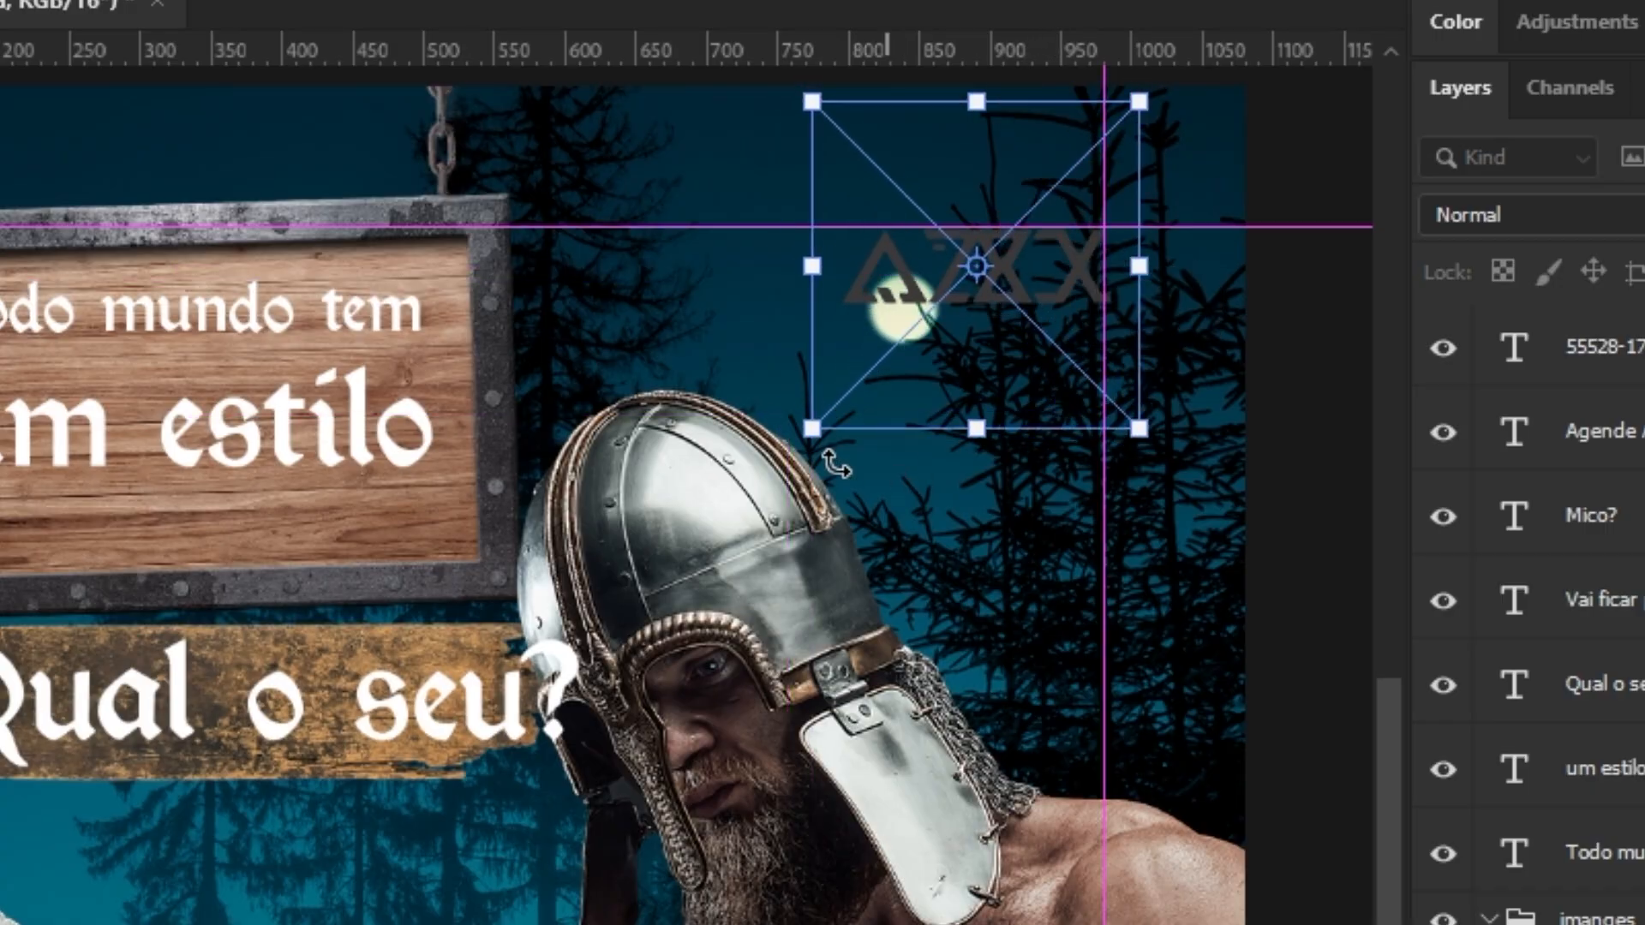
left_click_drag(816, 431, 832, 441)
key("Return")
left_click_drag(959, 383, 700, 814)
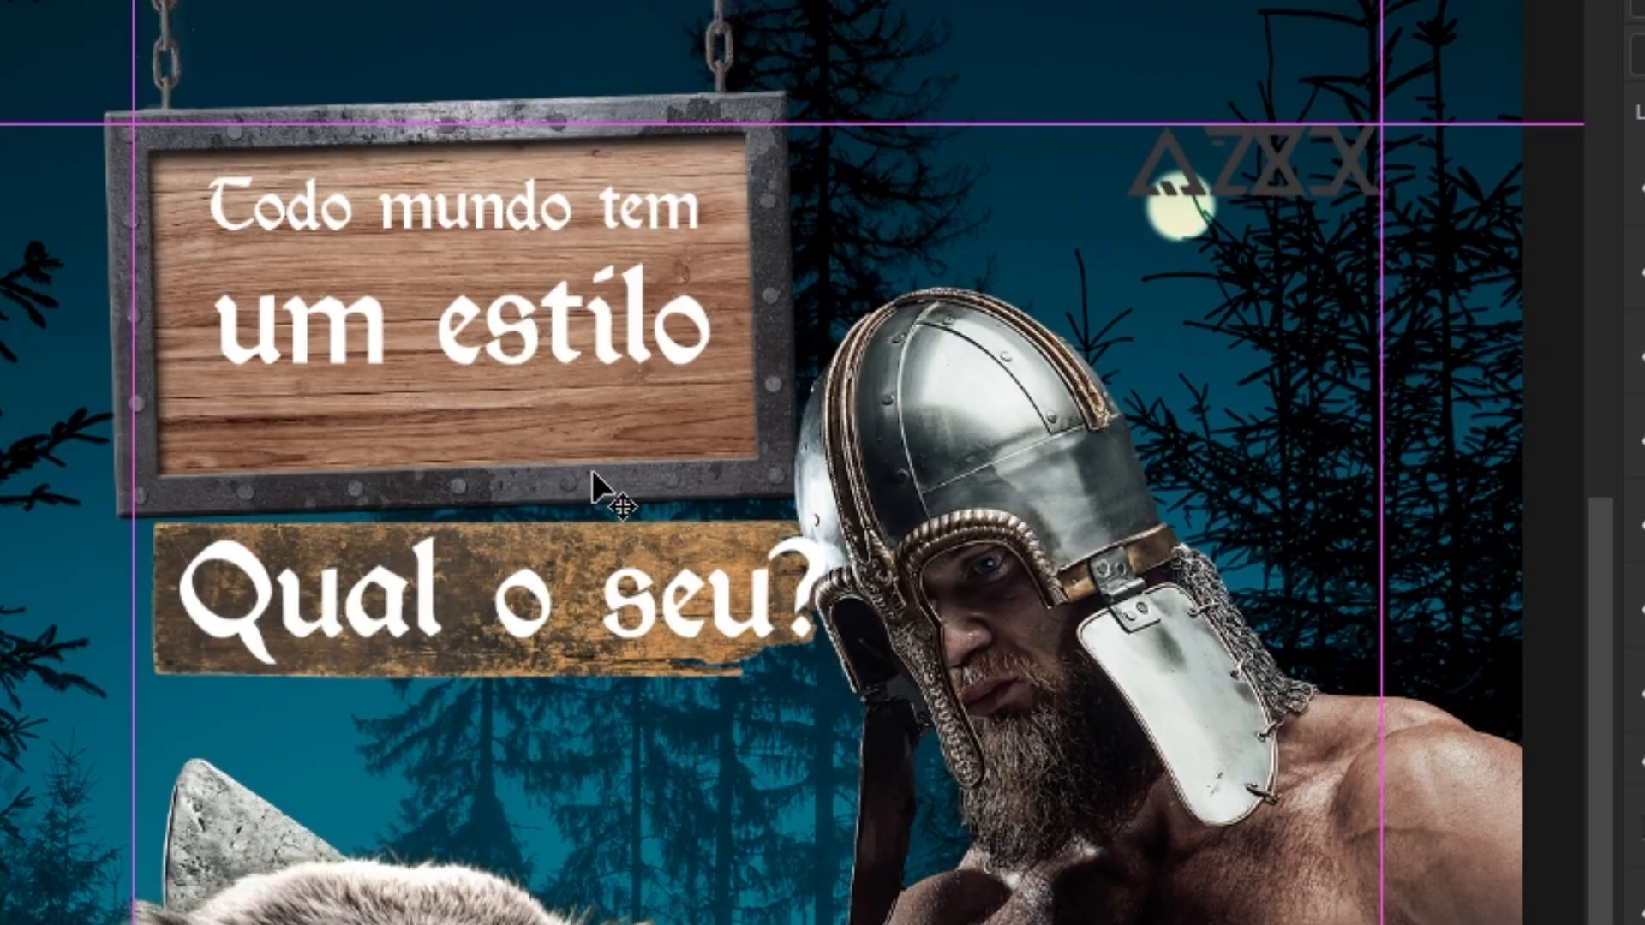
- Shift the framed wooden sign slightly left and up, and hide the guides
left_click_drag(593, 469, 584, 461)
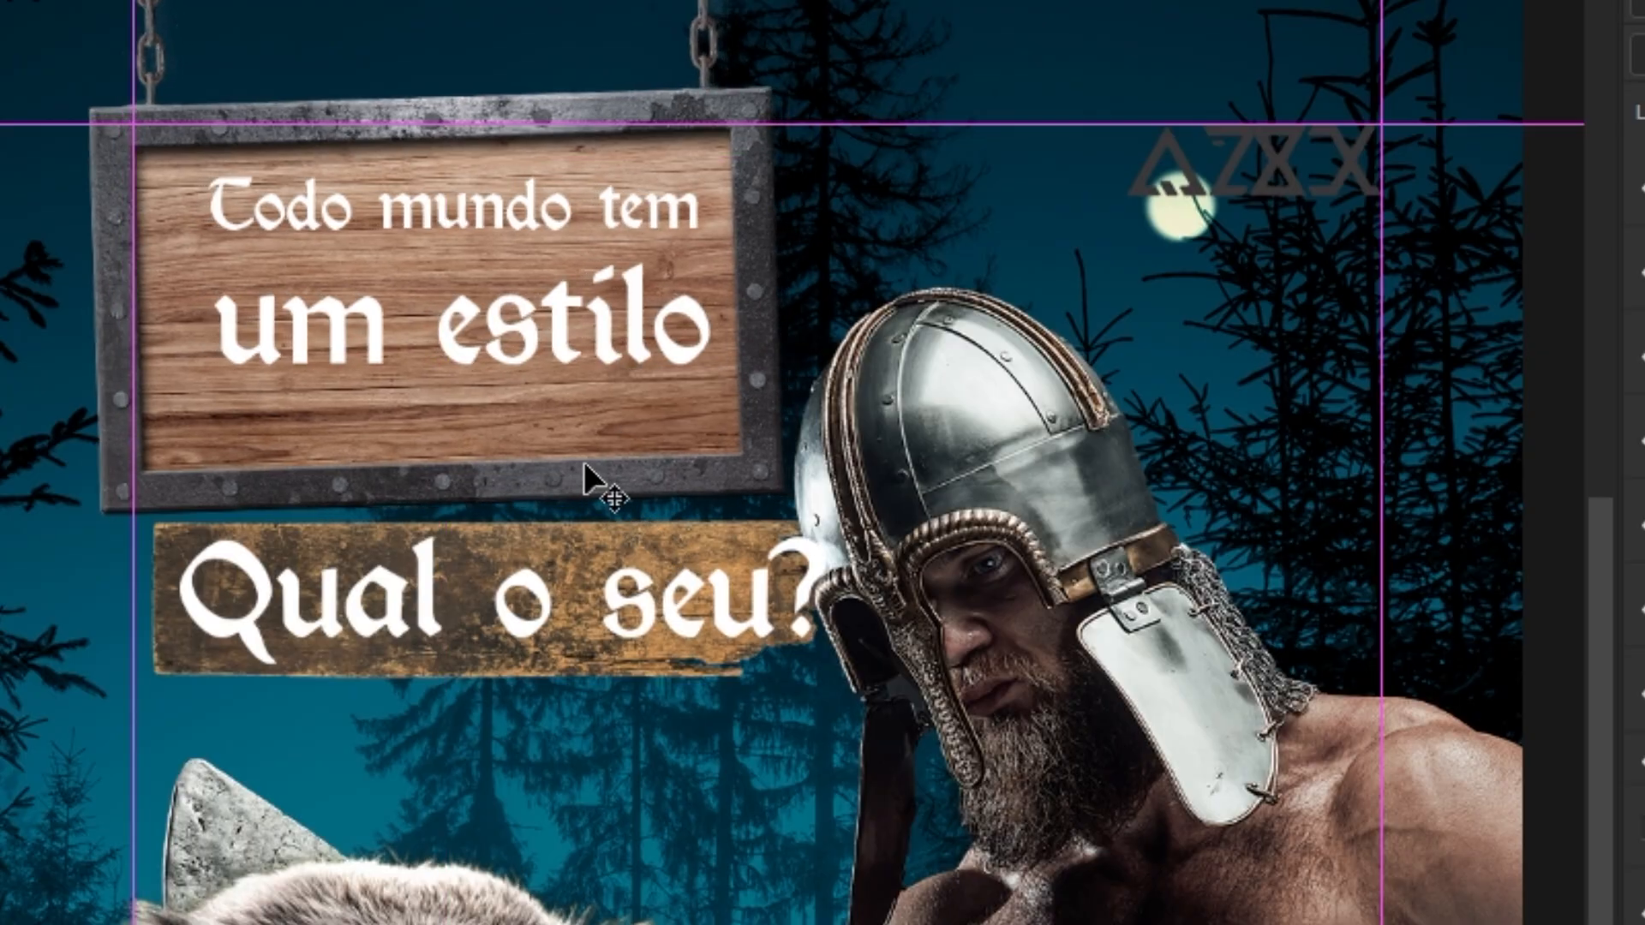
key("ctrl+semicolon")
key("shift+Up")
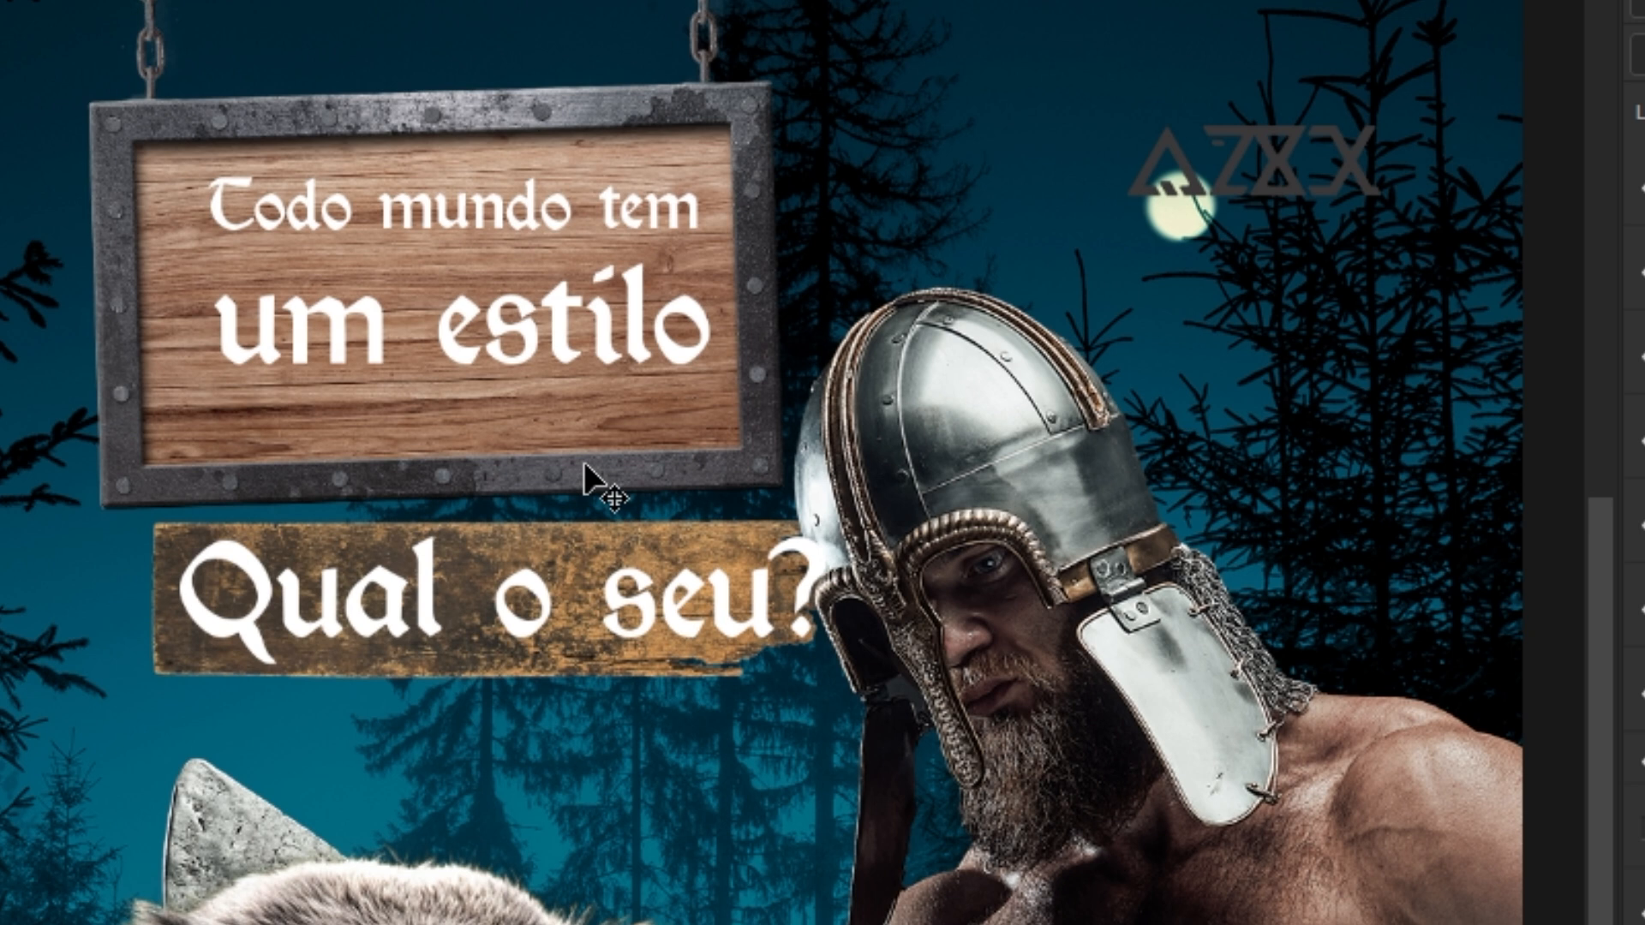
- Lower "Todo mundo tem" and "um estilo" on the sign and enlarge them slightly, stacked close together
left_click_drag(643, 277, 615, 338)
key("ctrl+t")
left_click_drag(681, 384, 745, 421)
key("Return")
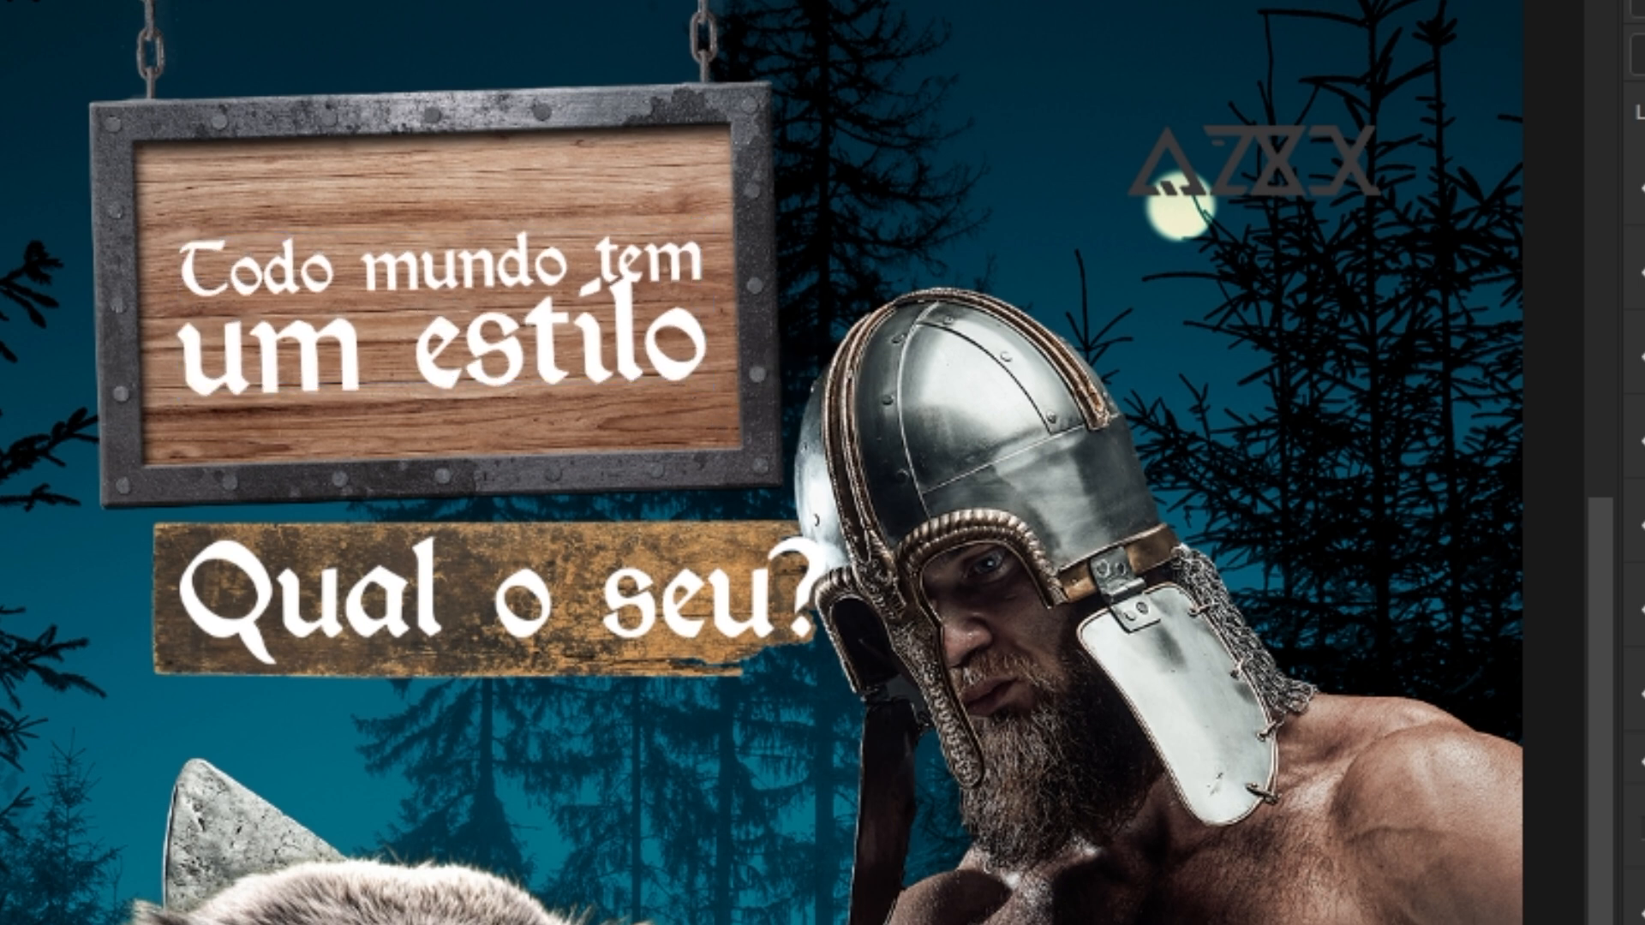
- Stretch the framed wooden sign wider toward the viking's helmet, keeping its height
key("ctrl+t")
left_click_drag(778, 134, 896, 147)
key("Return")
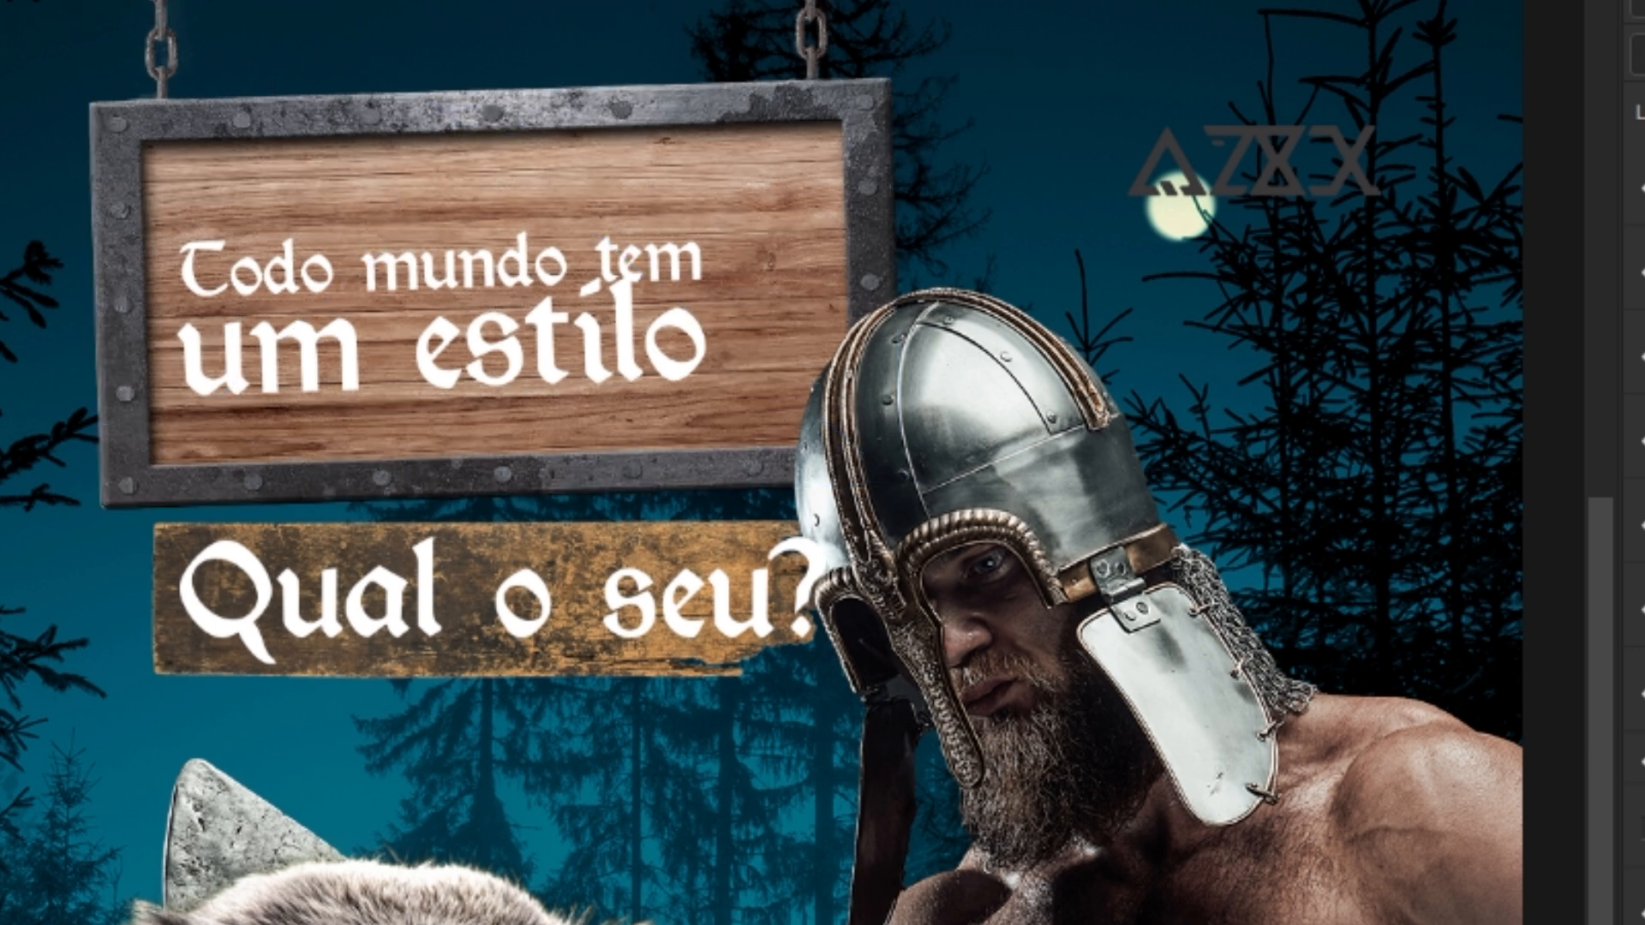
- Enlarge the sign's two text lines to span its wood panel, and shrink "Qual o seu?" to fit the rusty strip below
left_click_drag(710, 220, 814, 170)
left_click(853, 638)
left_click_drag(836, 390, 754, 404)
key("Return")
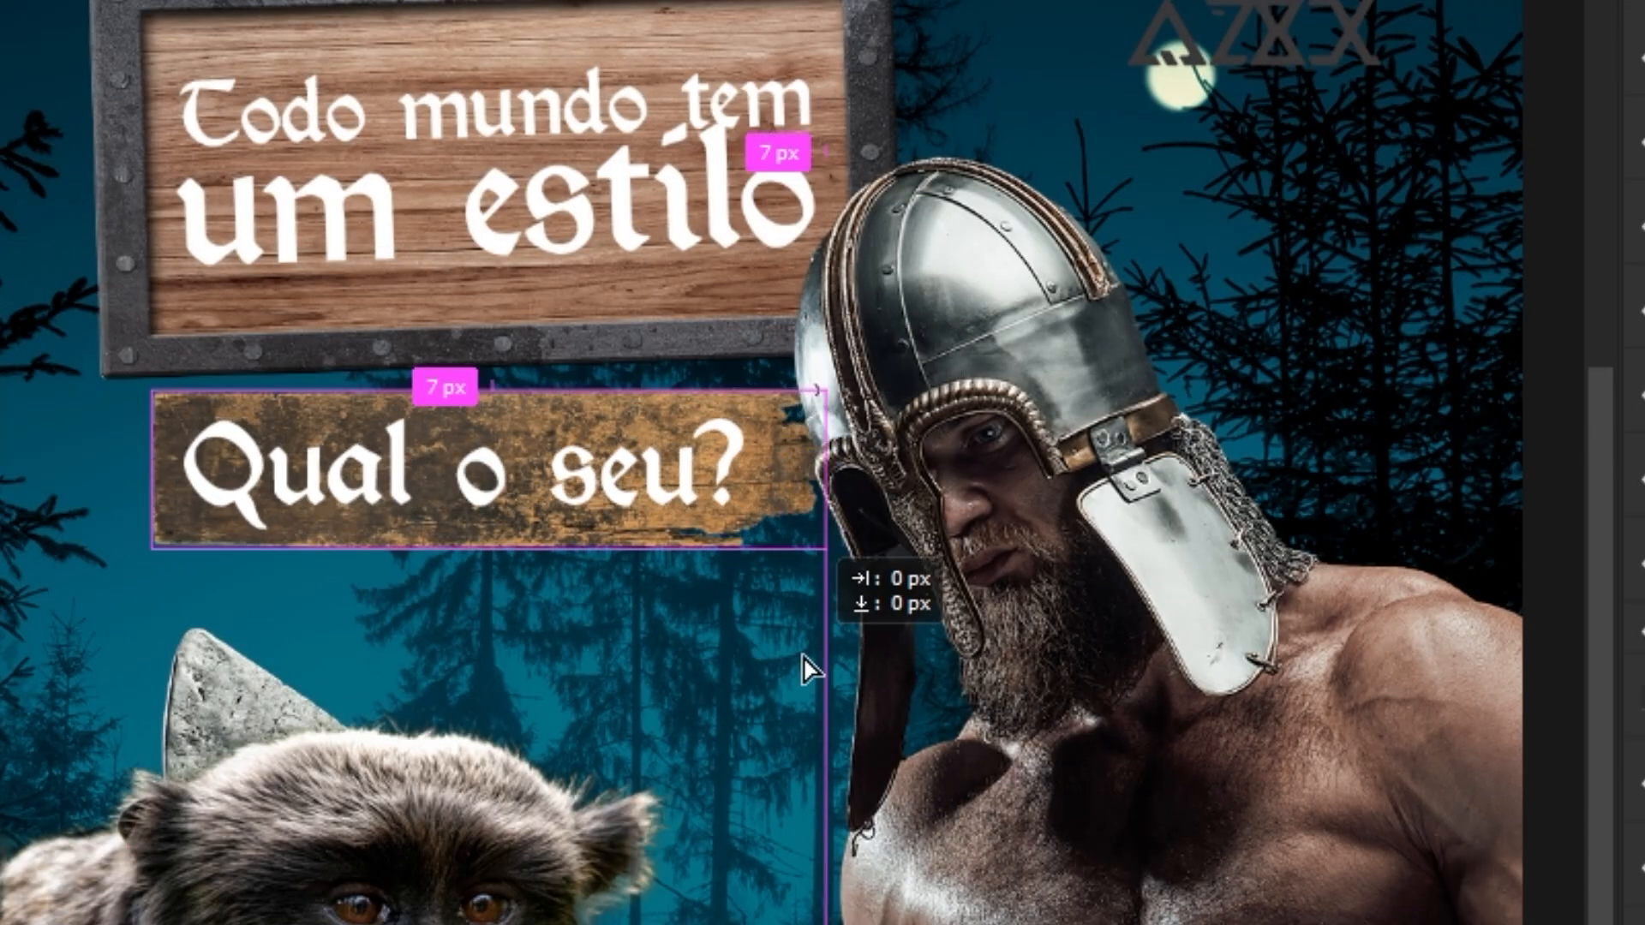
key("ctrl+t")
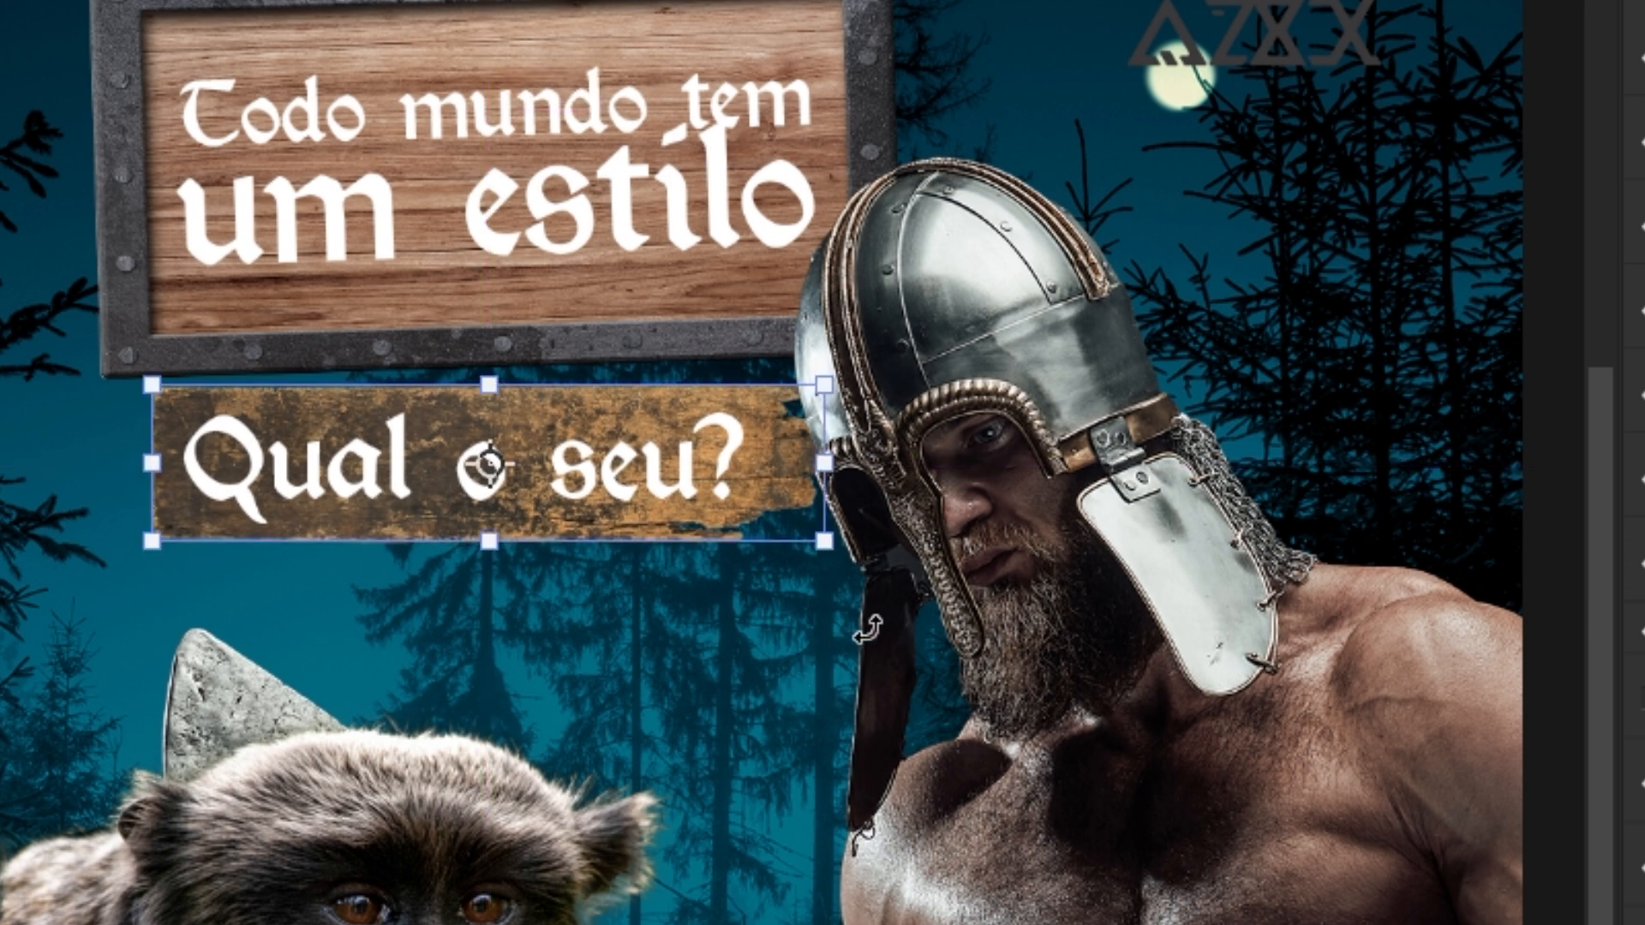
key("Return")
- Group the upper slogan texts with their sign and strip layers and name the group titulo
left_click_drag(1082, 563, 1086, 510)
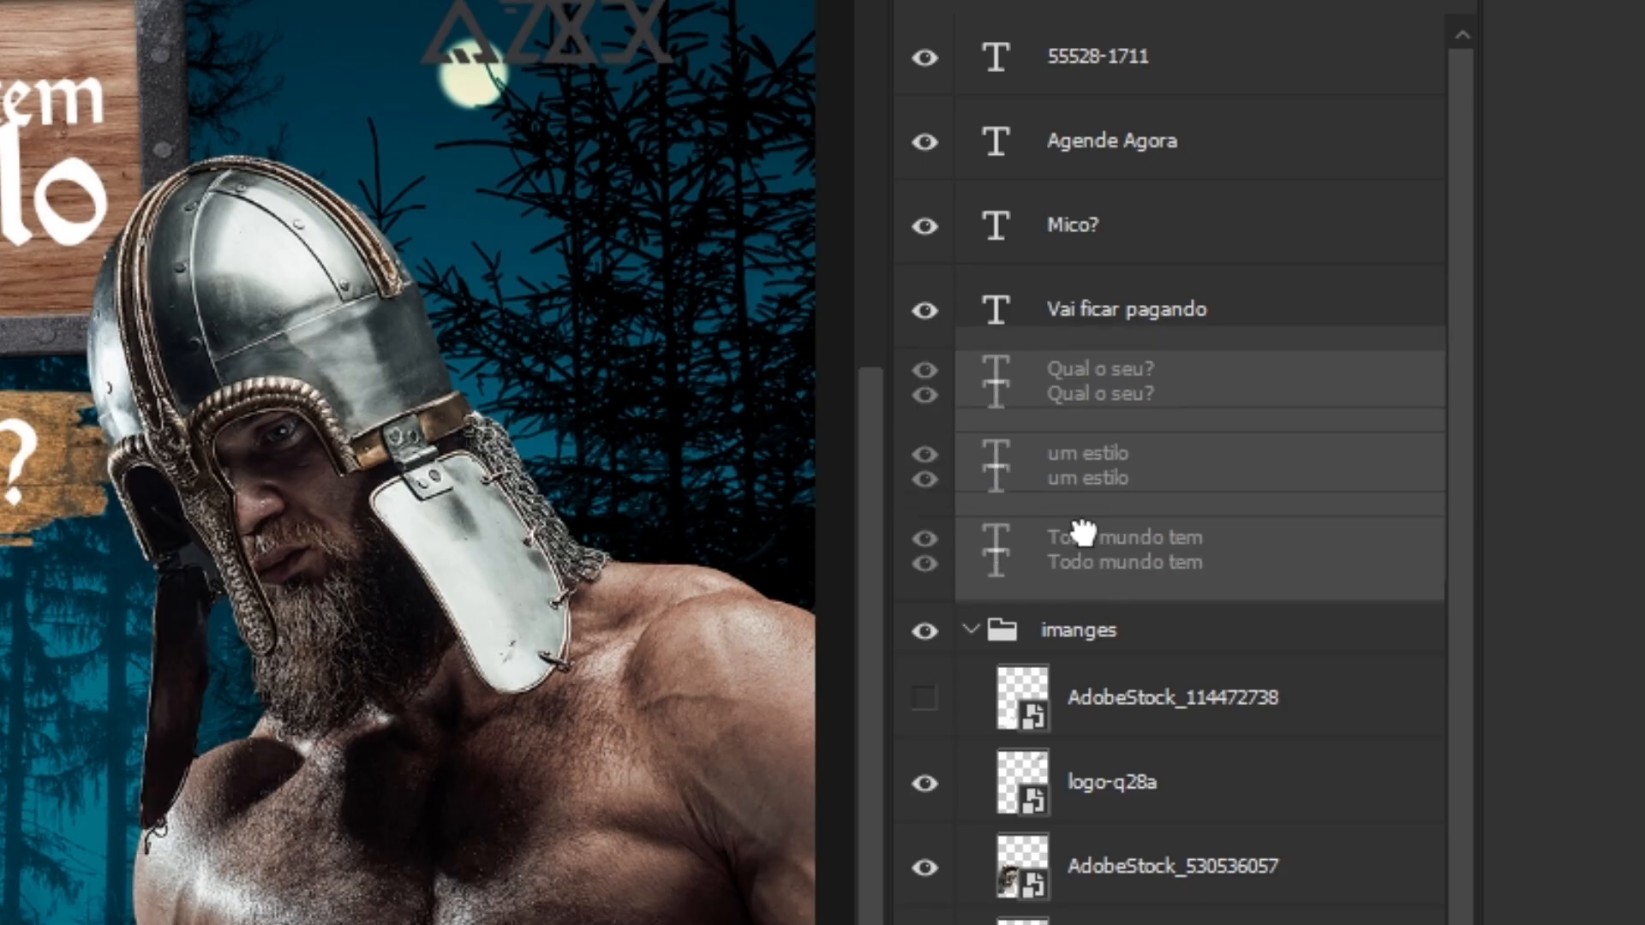
key("ctrl+g")
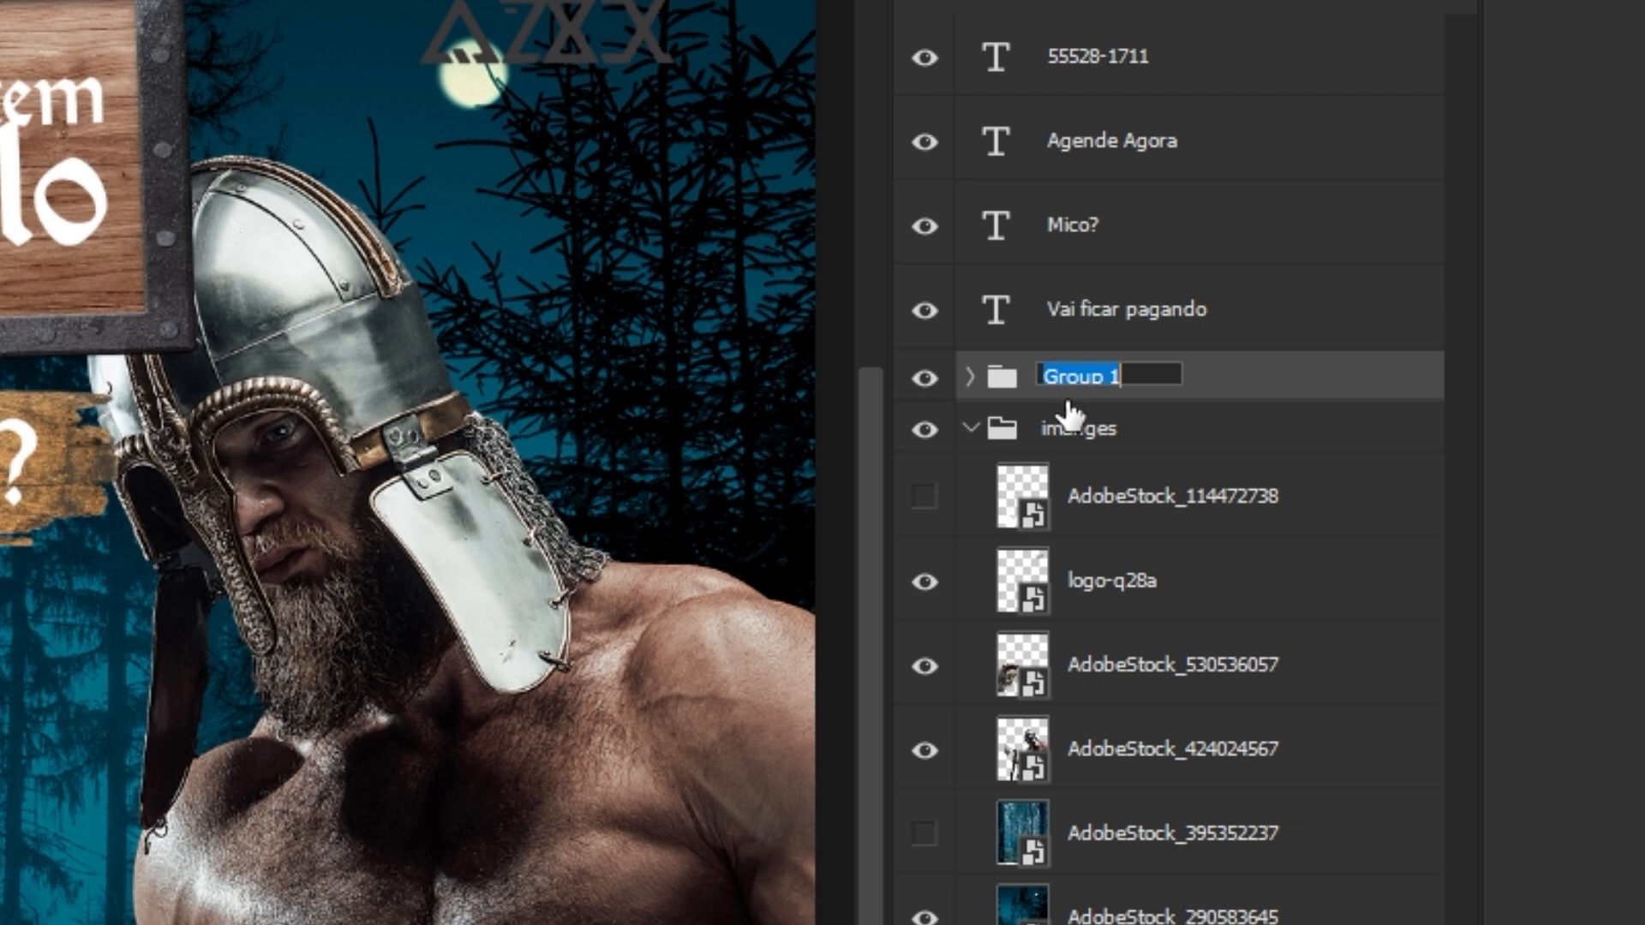
type("titulo")
- Take the monkey and viking layers out of the images group and stack them above the titulo group
left_click(1078, 665)
left_click(1078, 754, "shift")
left_click_drag(1118, 672, 1091, 363)
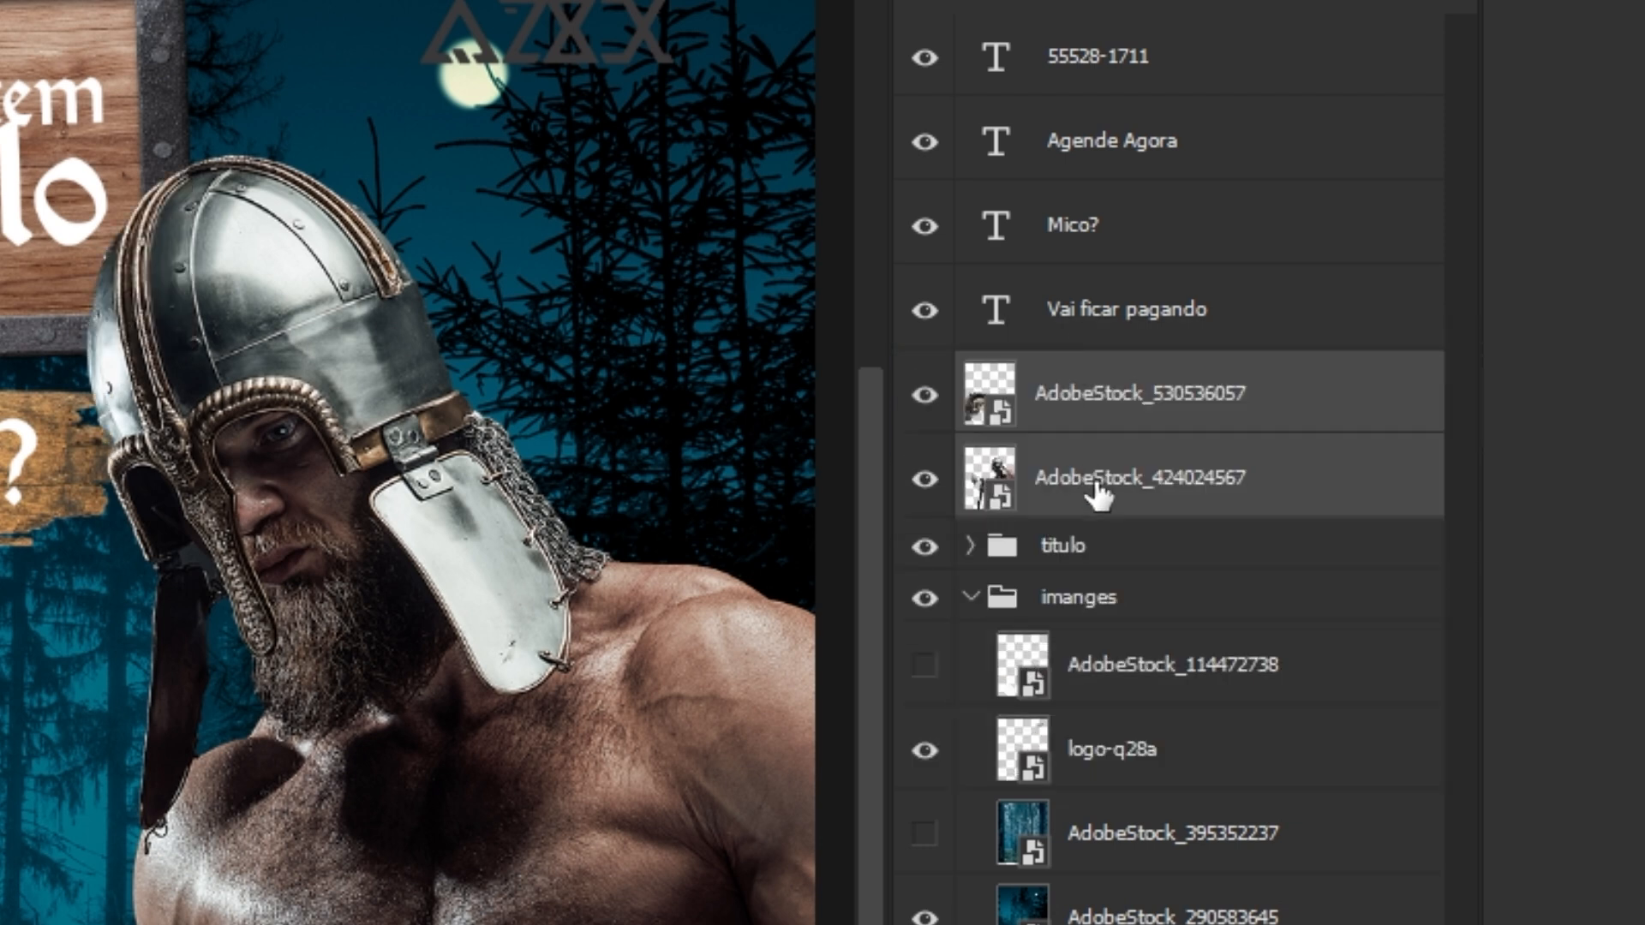
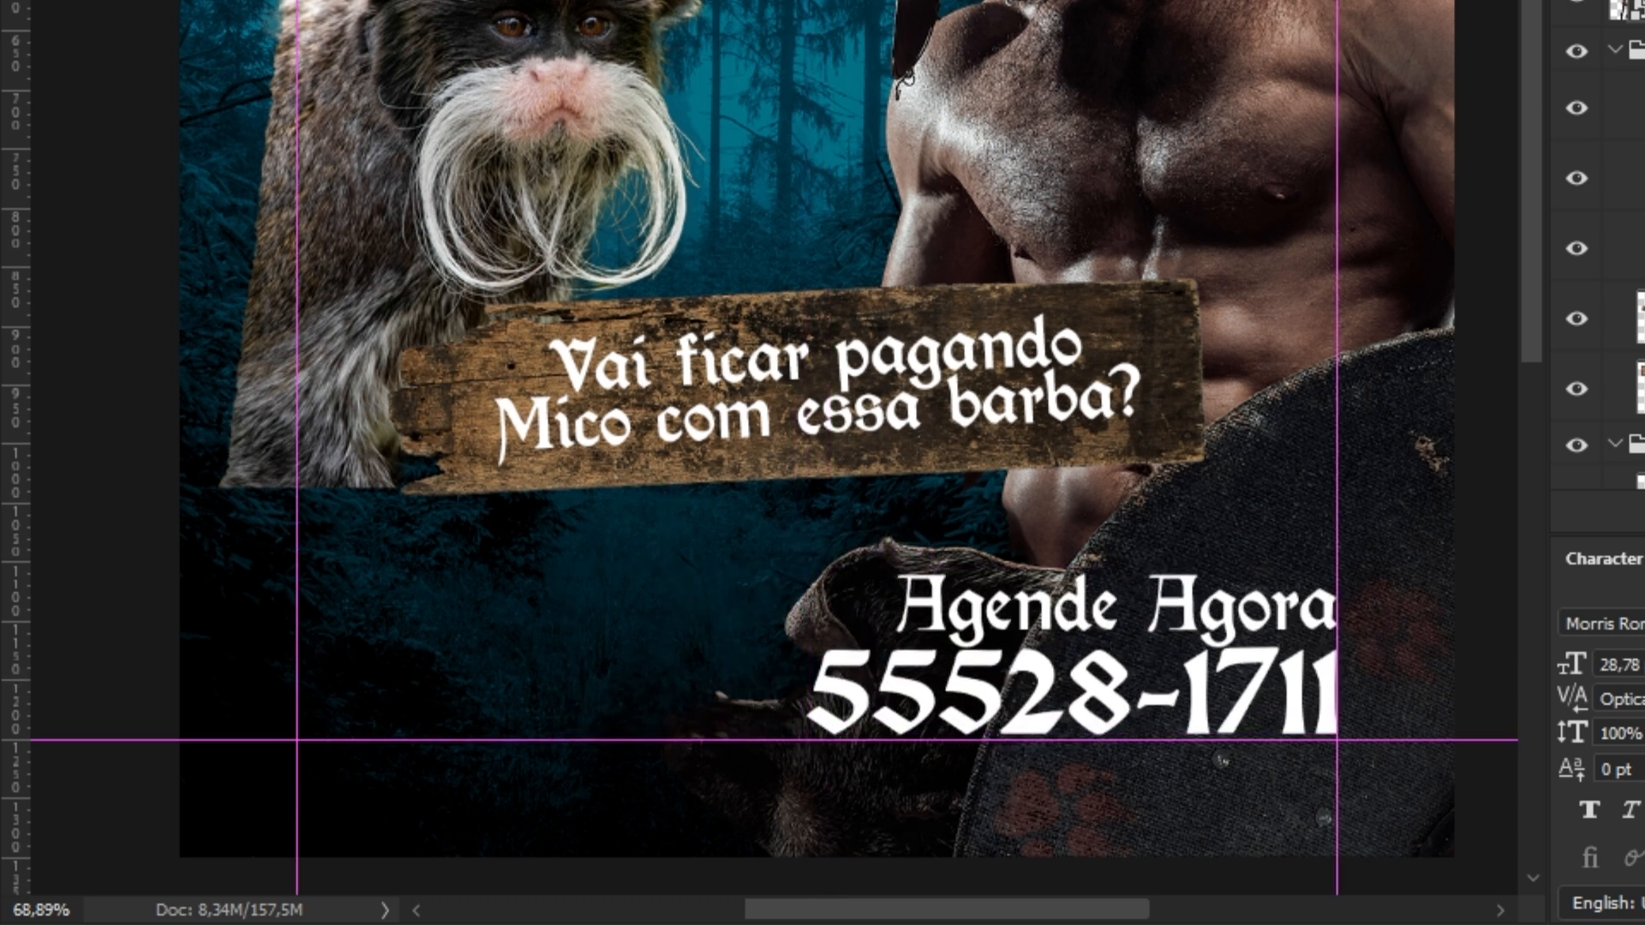
- Try placing the lower slogan plank in the poster's bottom-left corner with the two contact lines scaled to 68.90% beside it
key("ctrl+t")
left_click_drag(1204, 280, 833, 554)
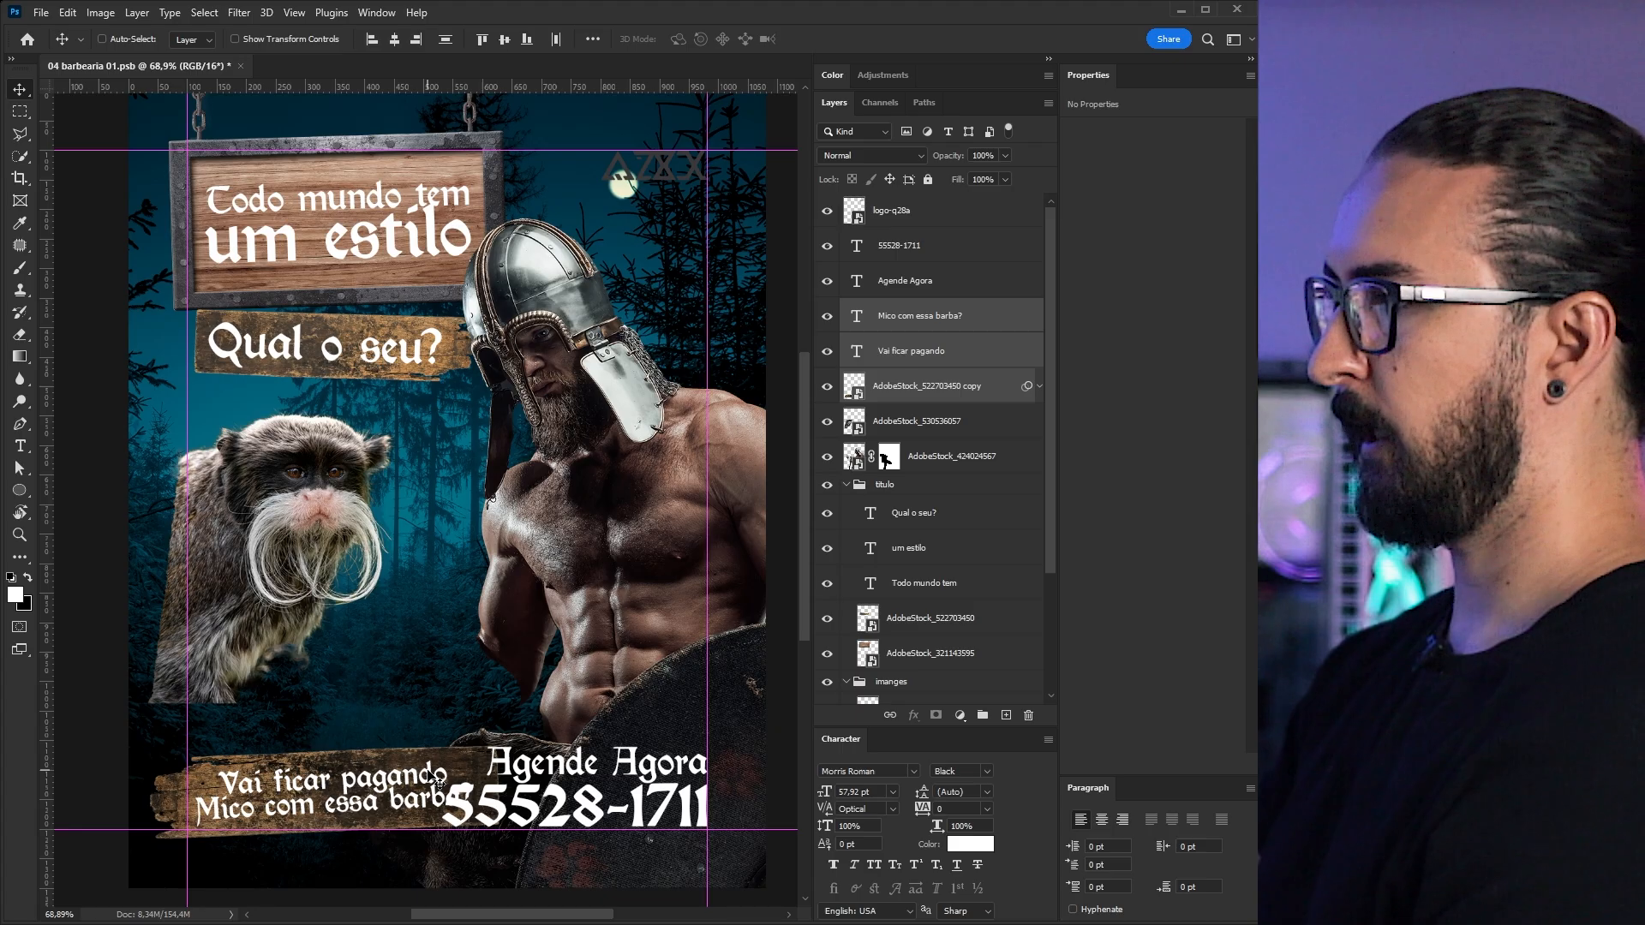
left_click(951, 280)
left_click(942, 250)
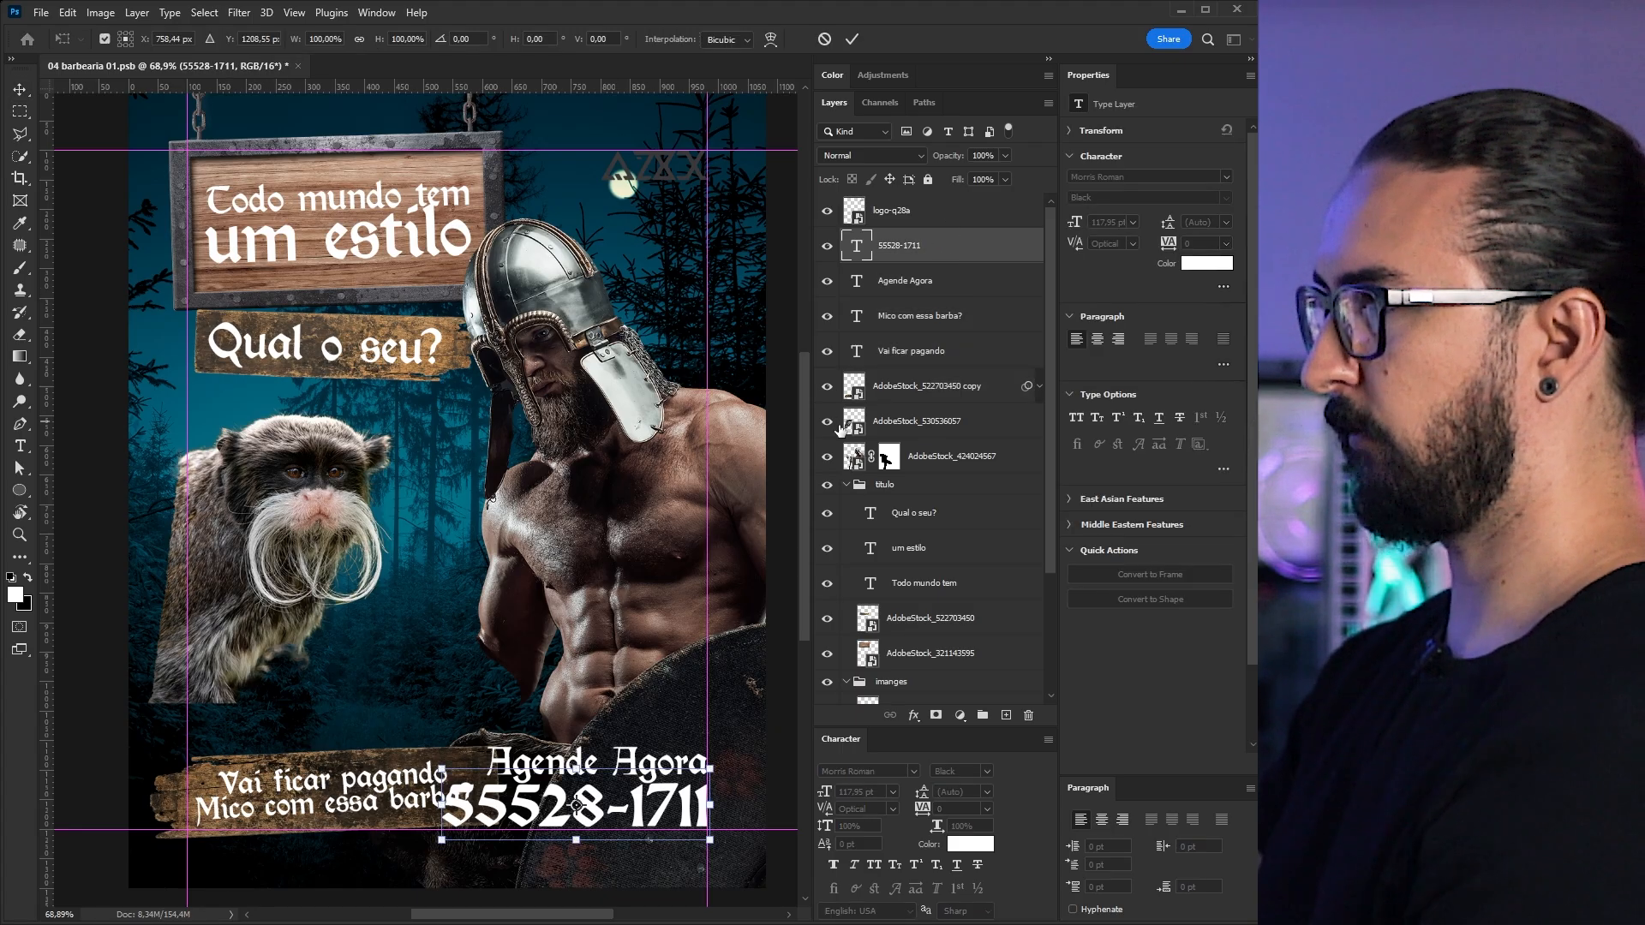
left_click(934, 283, "shift")
key("ctrl+t")
left_click_drag(440, 744, 524, 771)
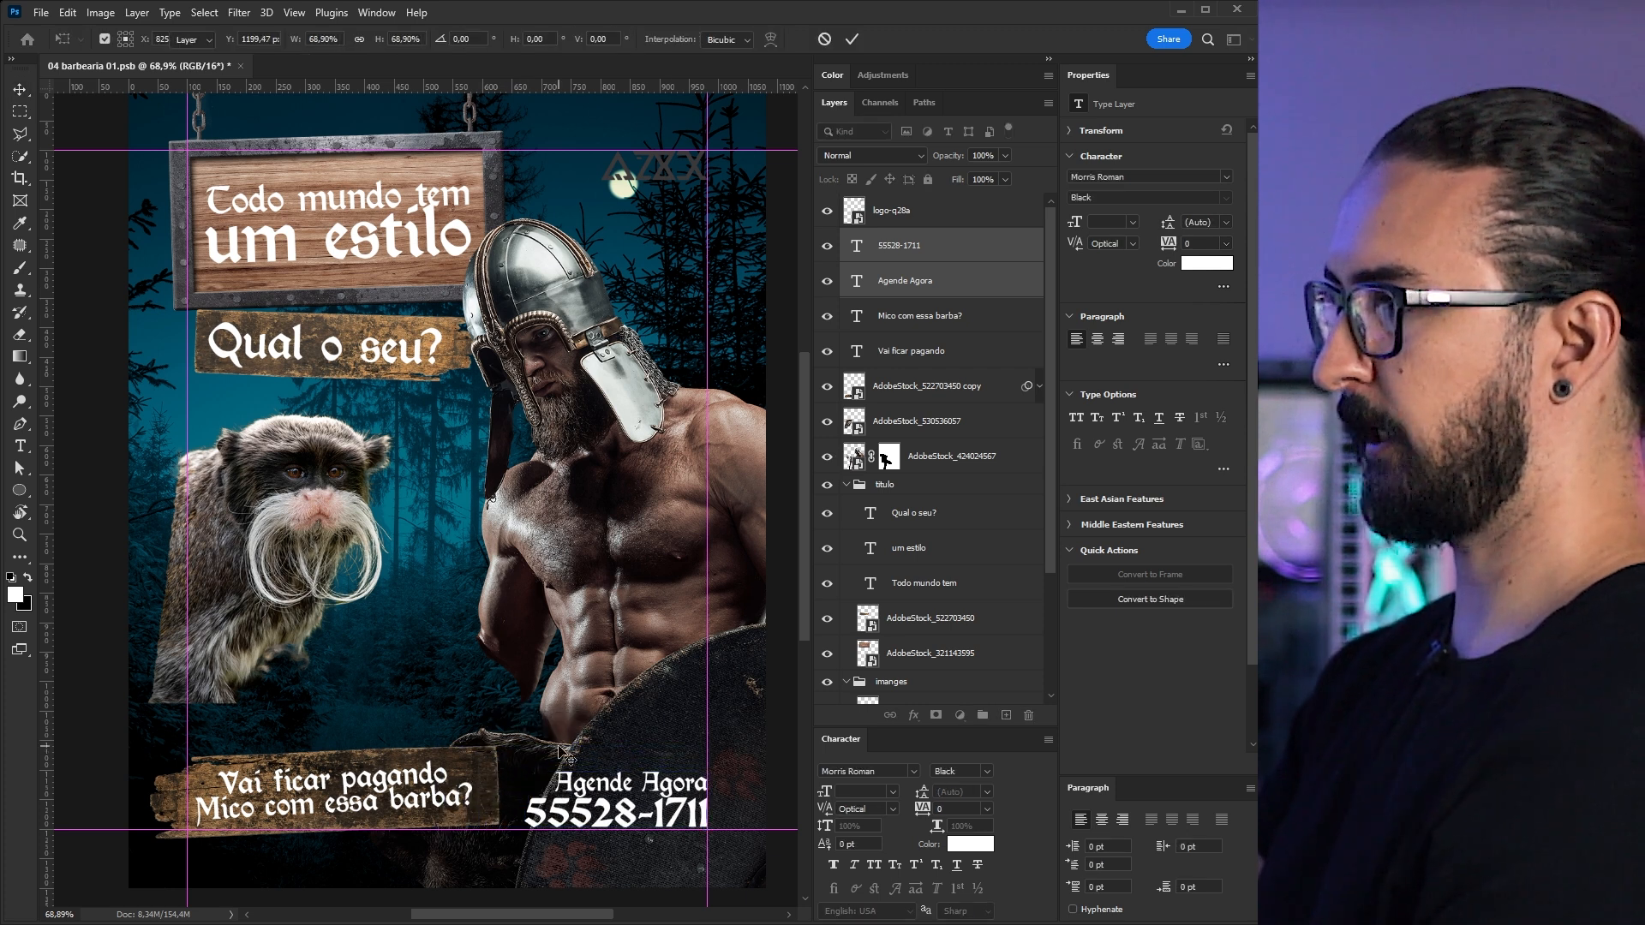
key("Return")
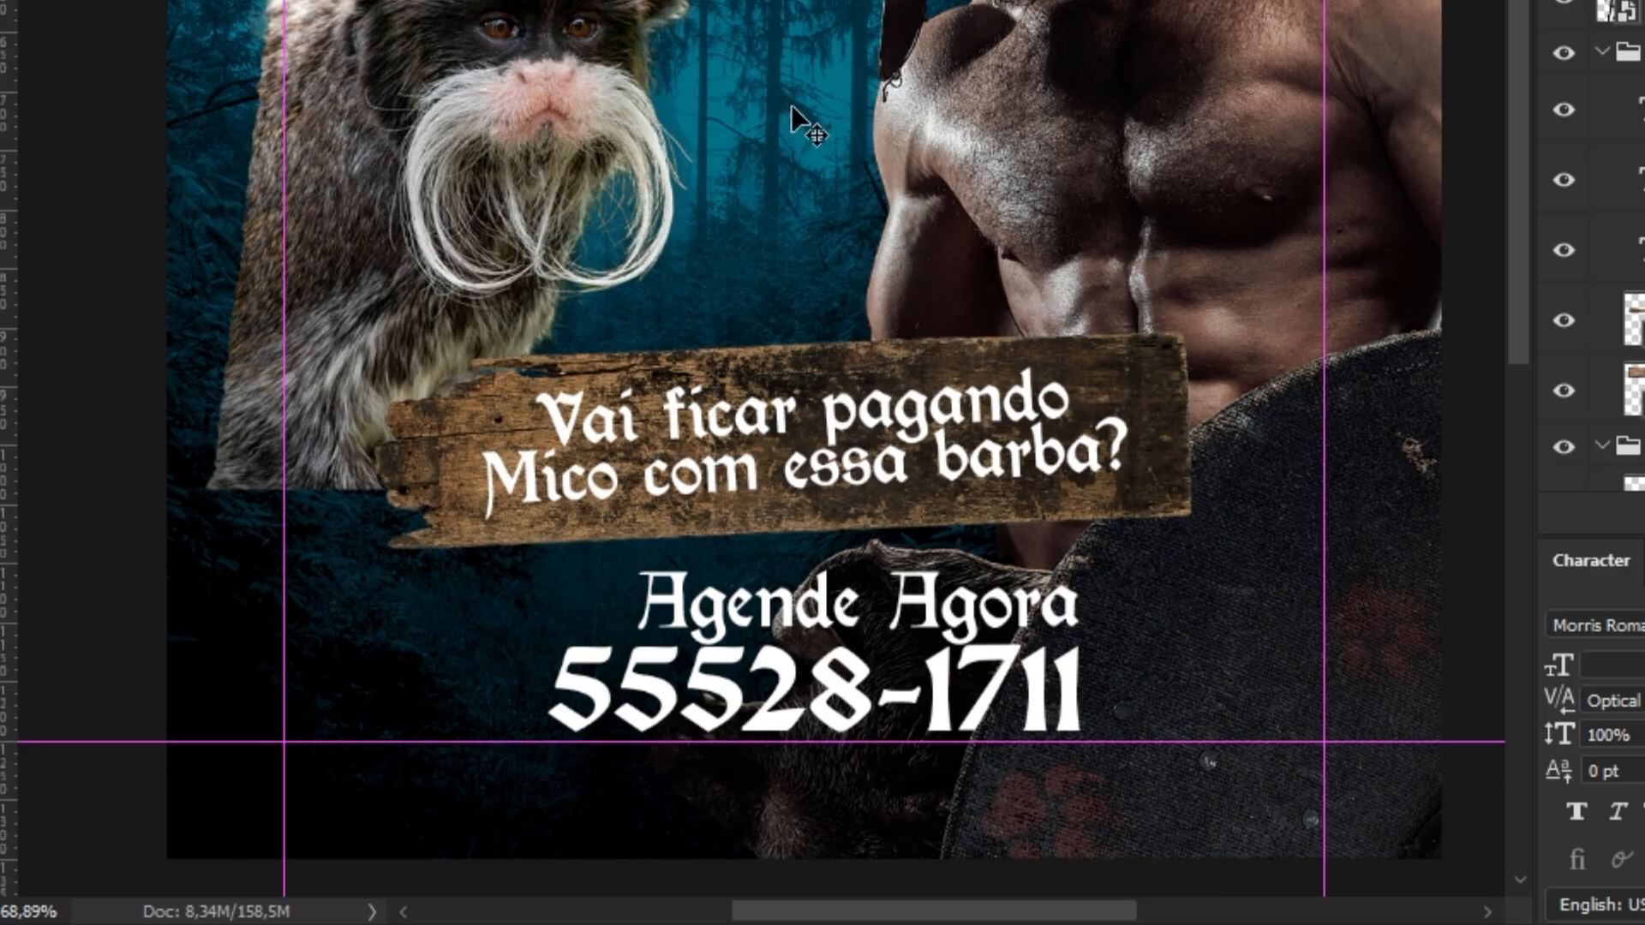
- Centre "Agende Agora" and the phone number horizontally on the poster beneath the slogan plank
key("ctrl+a")
key("ctrl+d")
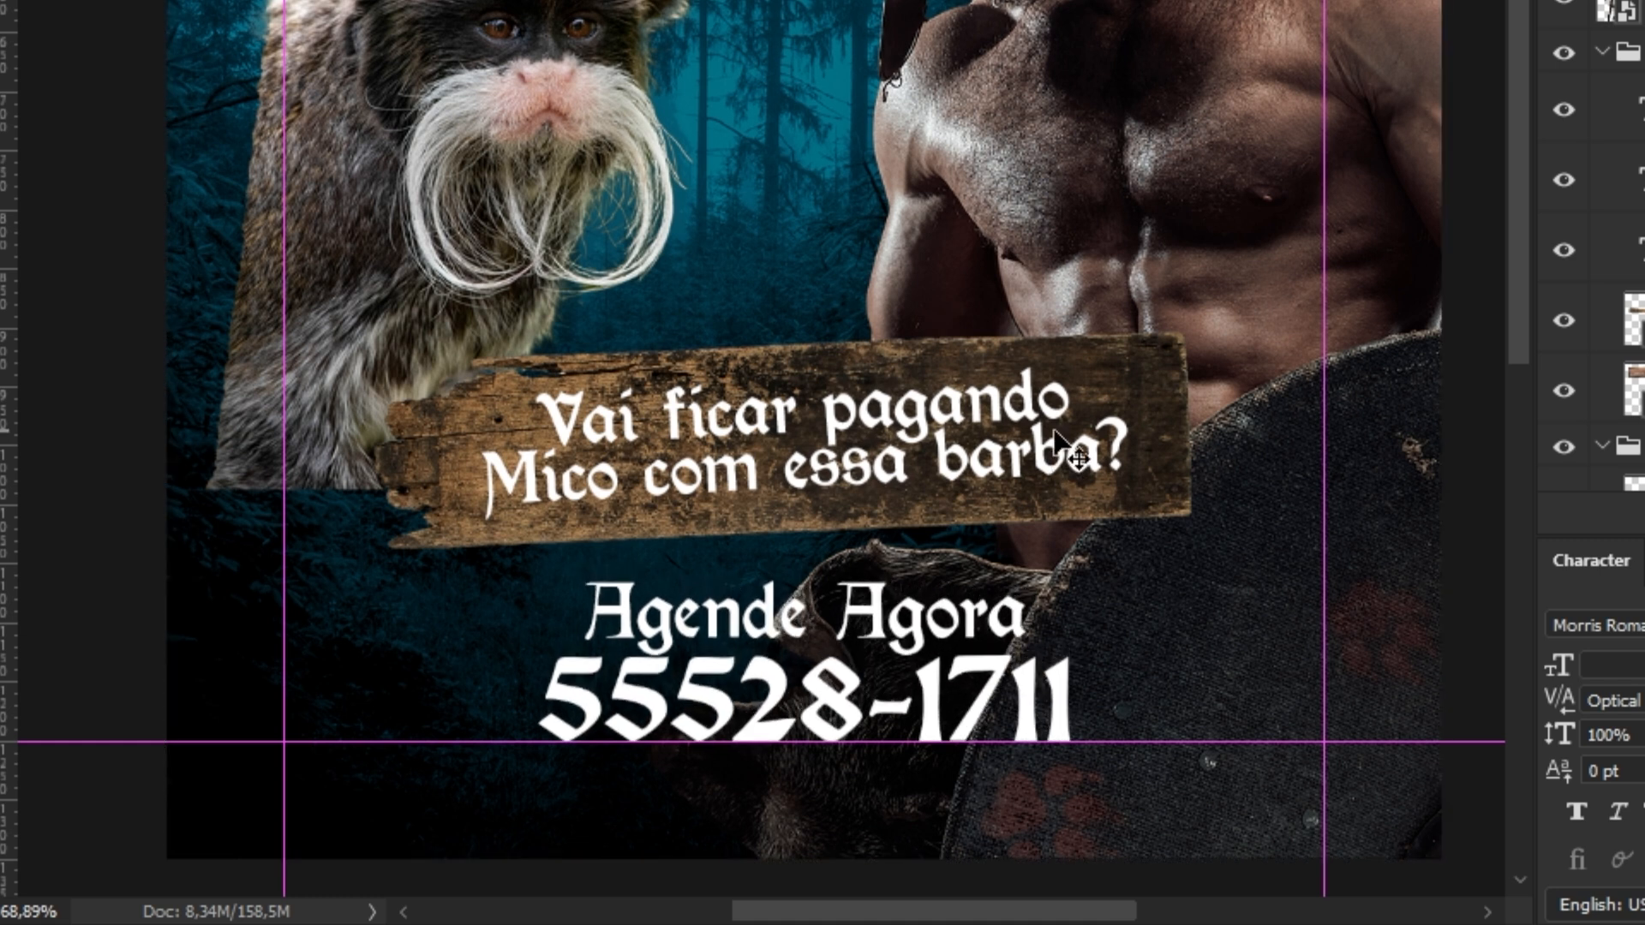
- Apply a Gaussian Blur with a 5-pixel radius to the night forest background
left_click(398, 29)
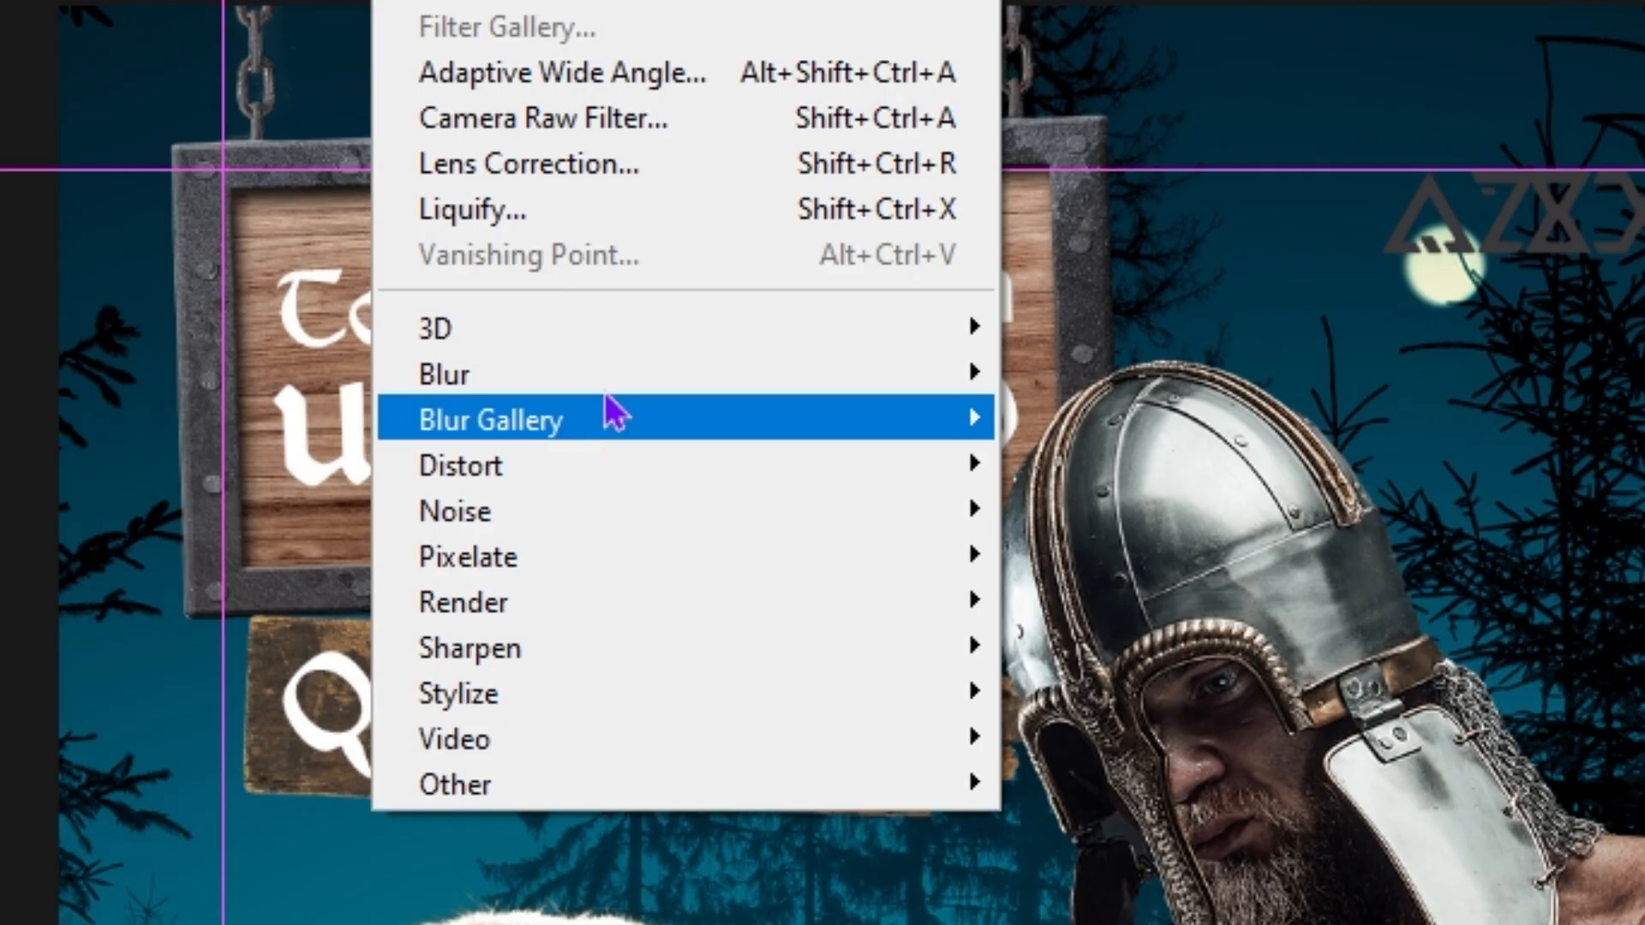
mouse_move(605, 374)
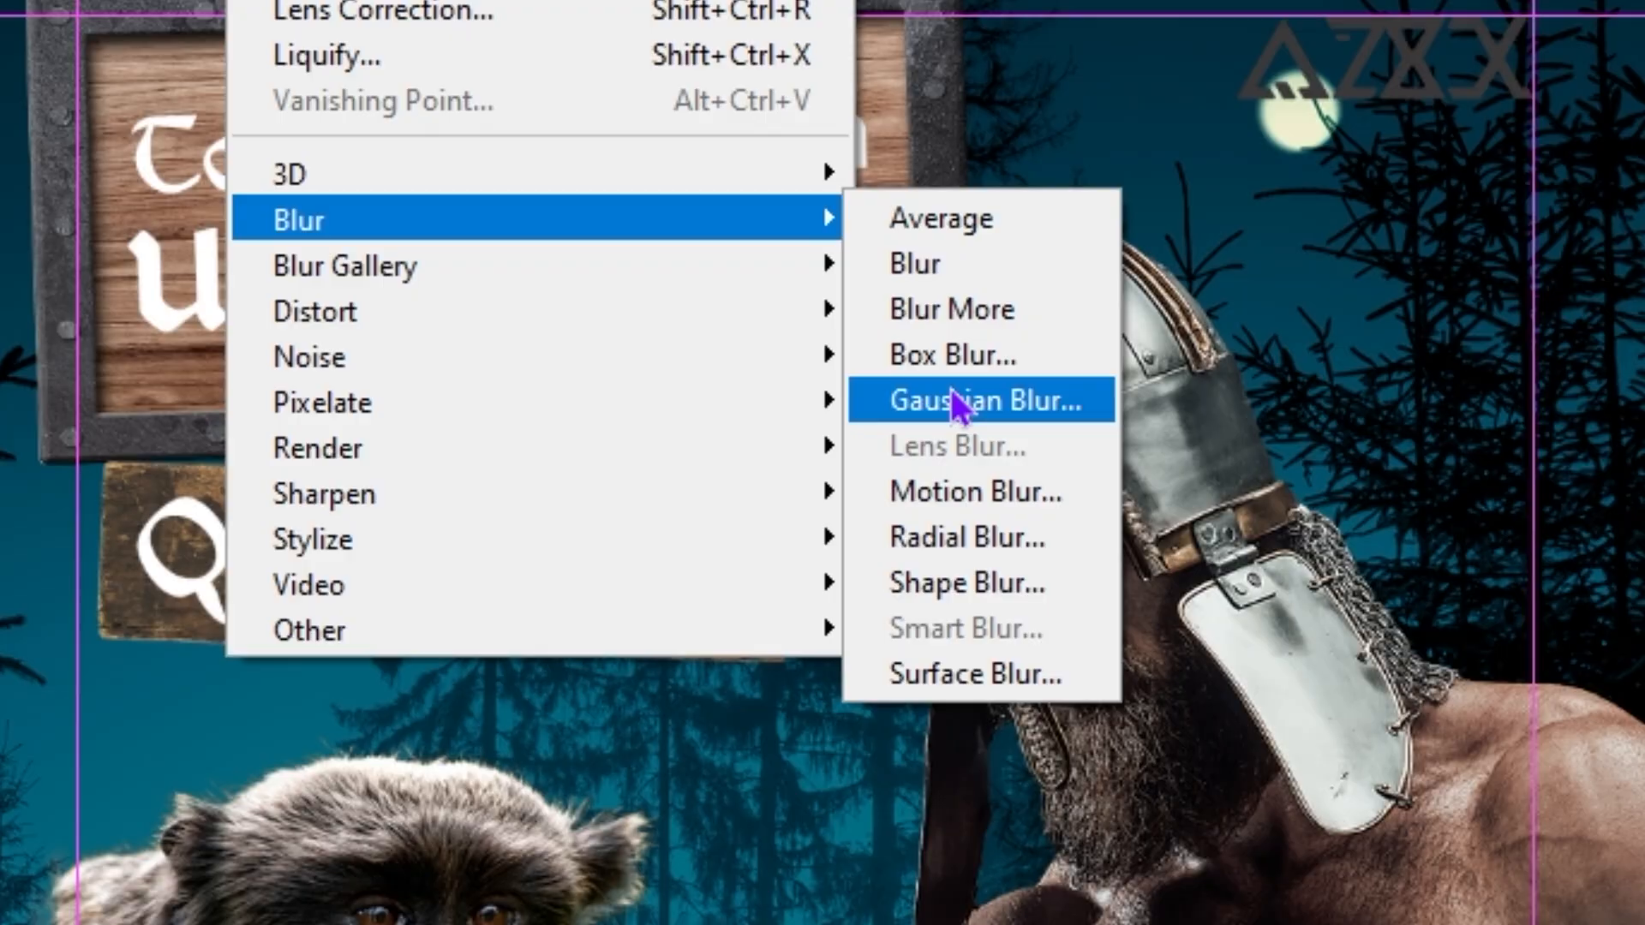
left_click(952, 396)
type("5")
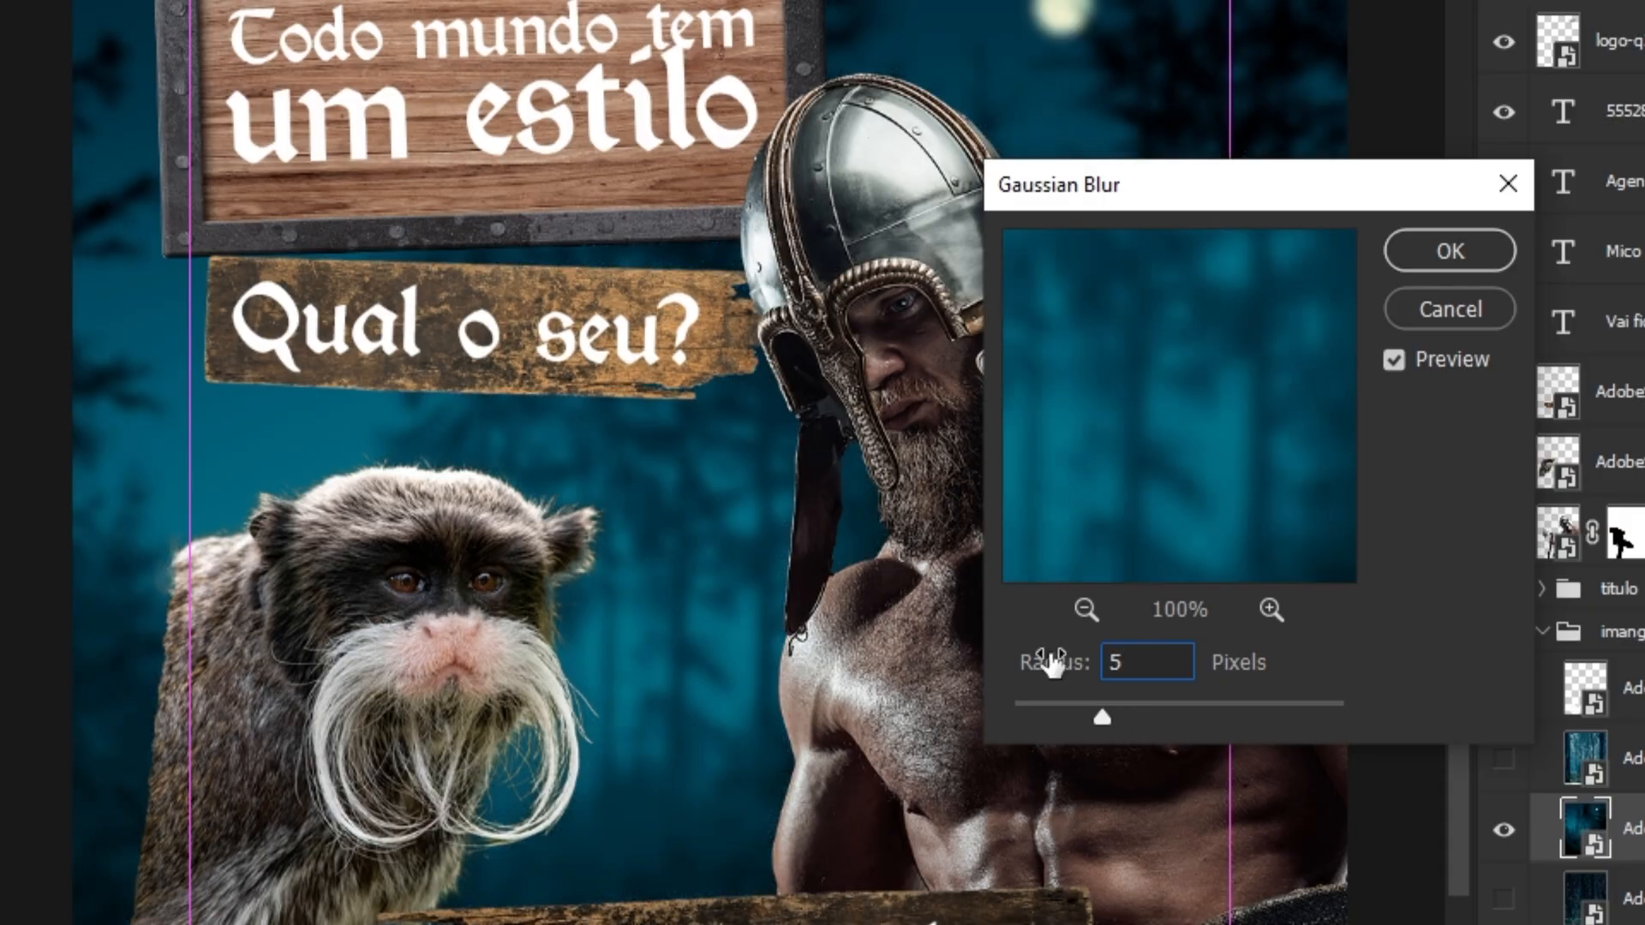
key("Return")
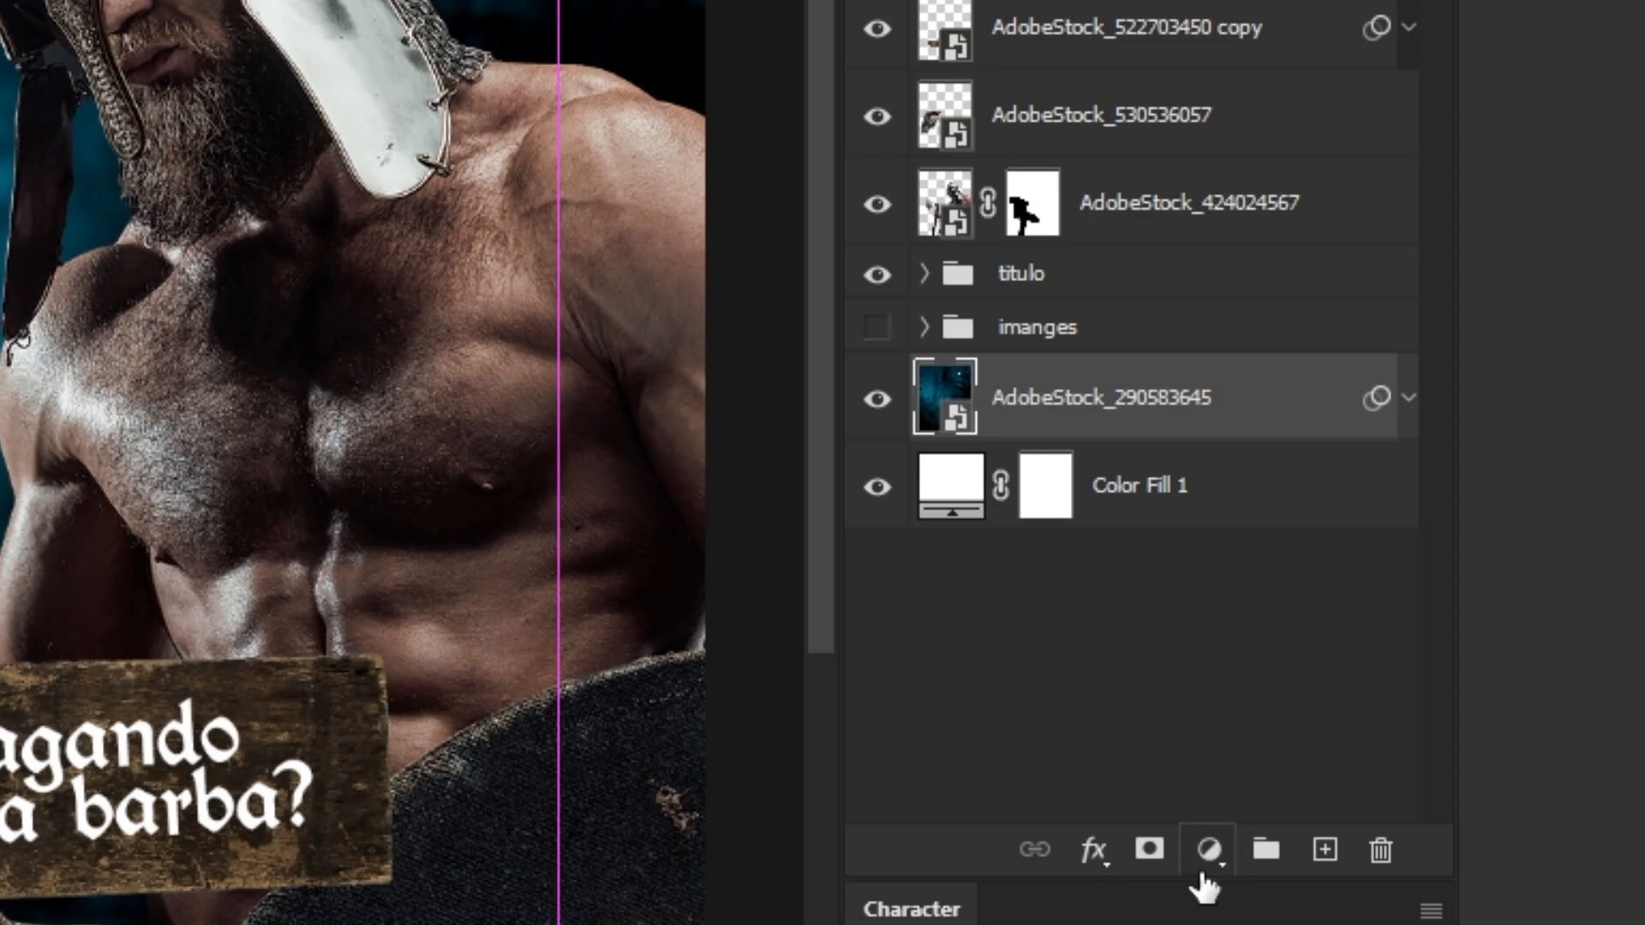
- Add a reversed radial black-to-transparent gradient fill at 152% scale above the forest background to darken its edges
left_click(1204, 874)
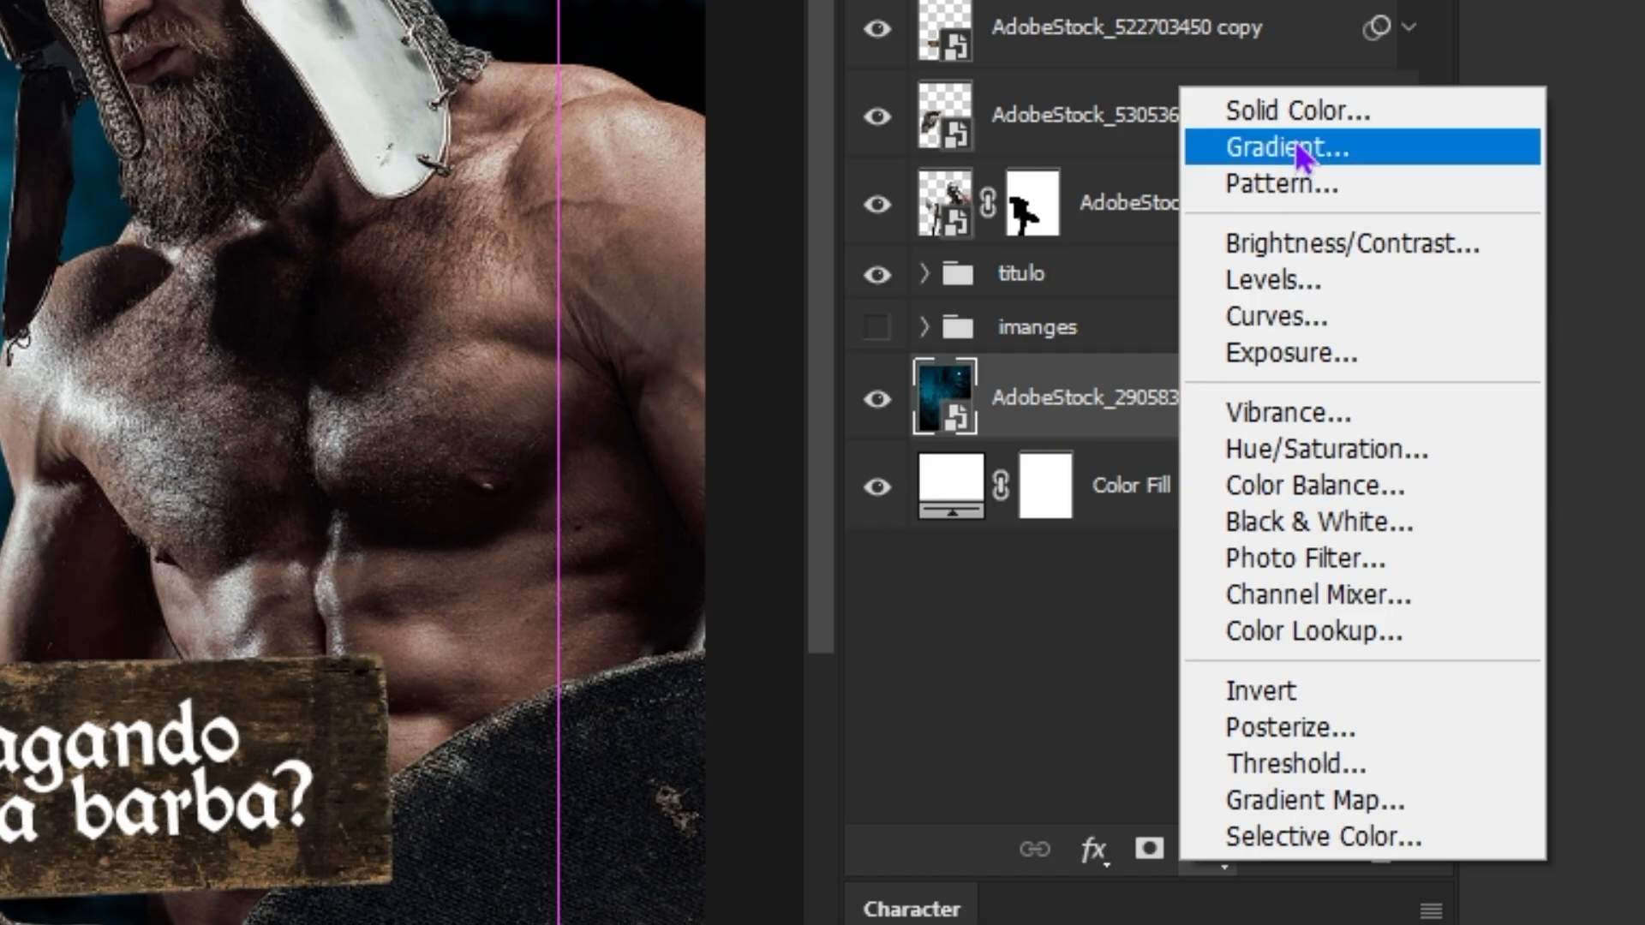
left_click(1293, 143)
left_click(1045, 335)
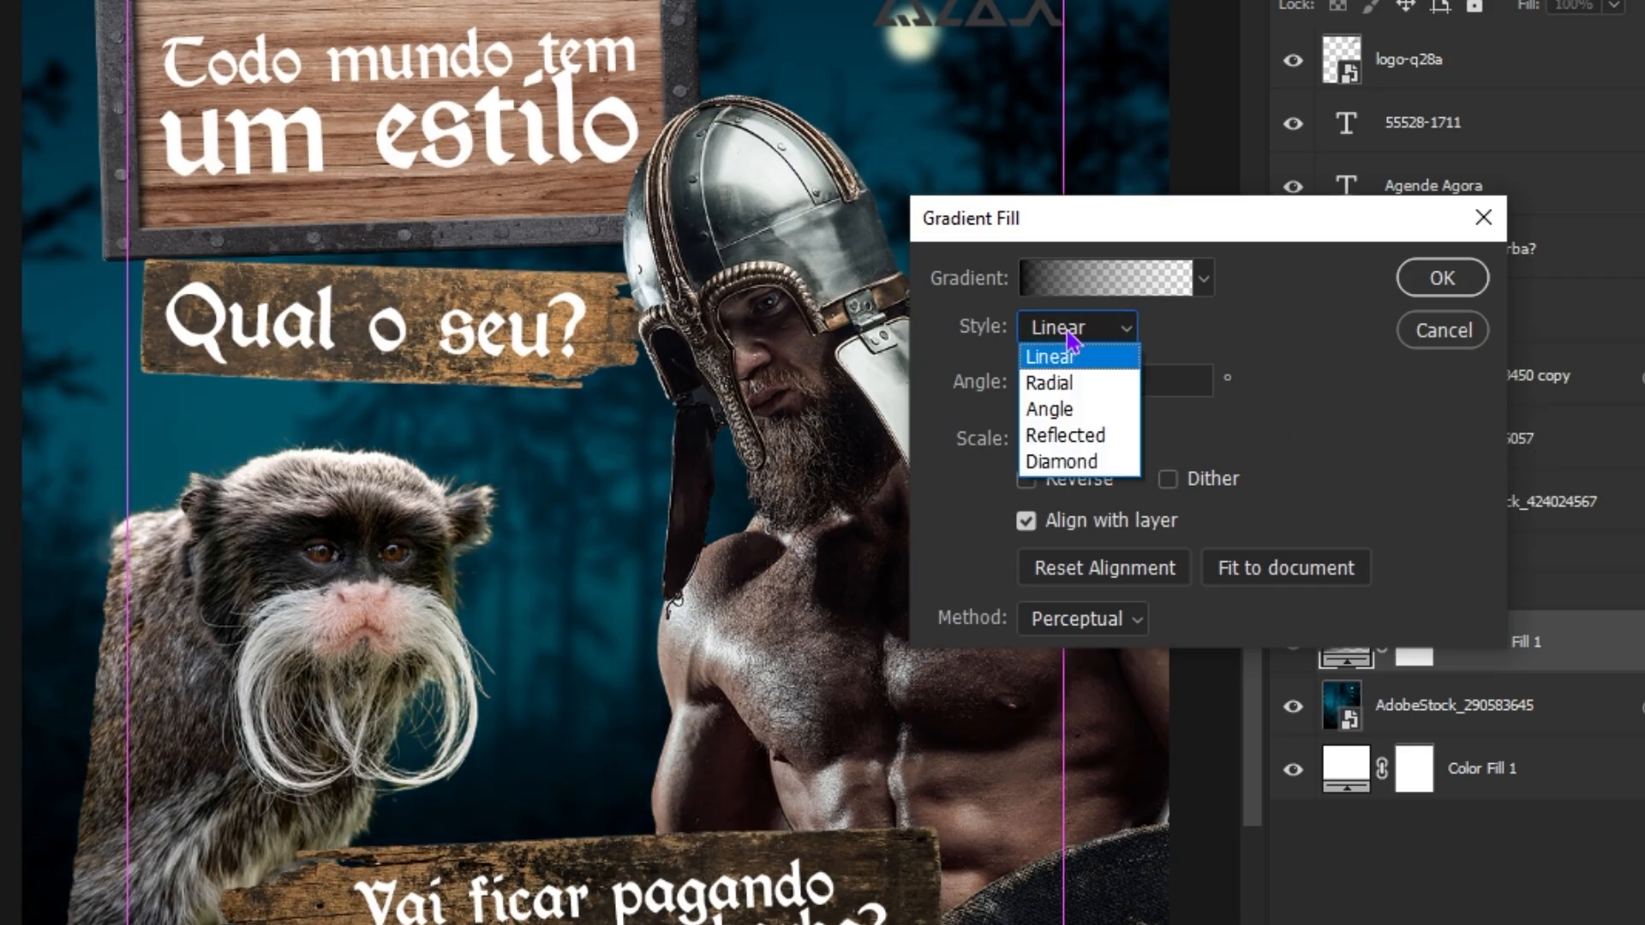
left_click(1076, 378)
left_click(1079, 479)
left_click_drag(1113, 438, 1122, 492)
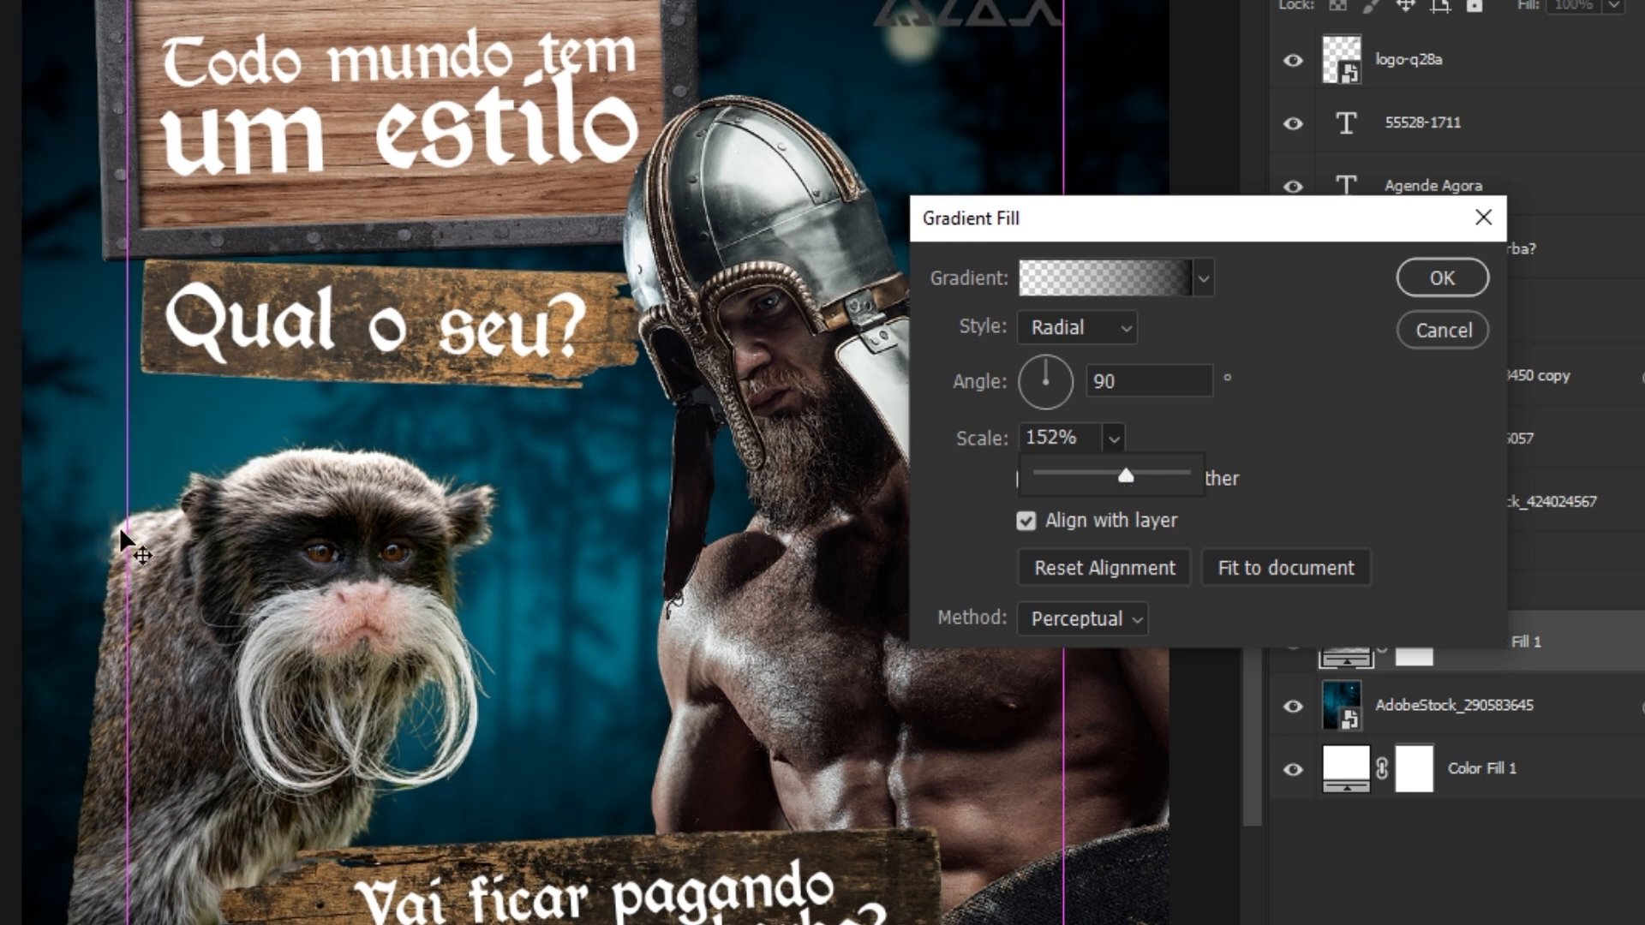
left_click(1444, 289)
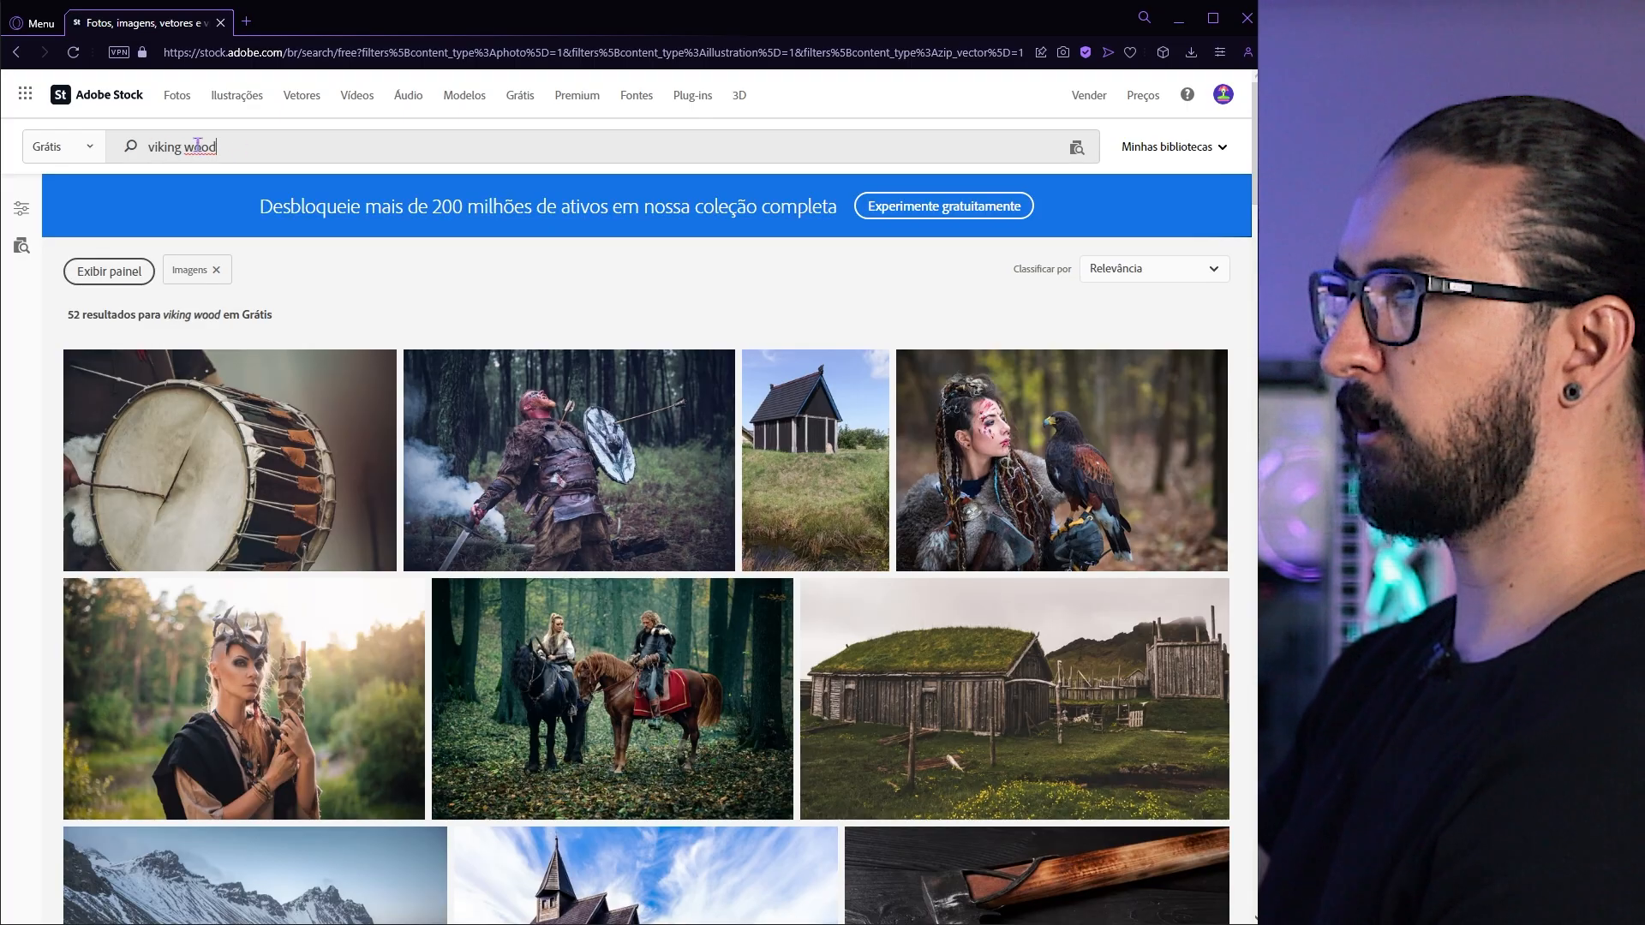
- Browse the free "viking wood" results on Adobe Stock and license the carved ship-tail photo and the rune stone photo
left_click_drag(153, 147, 356, 246)
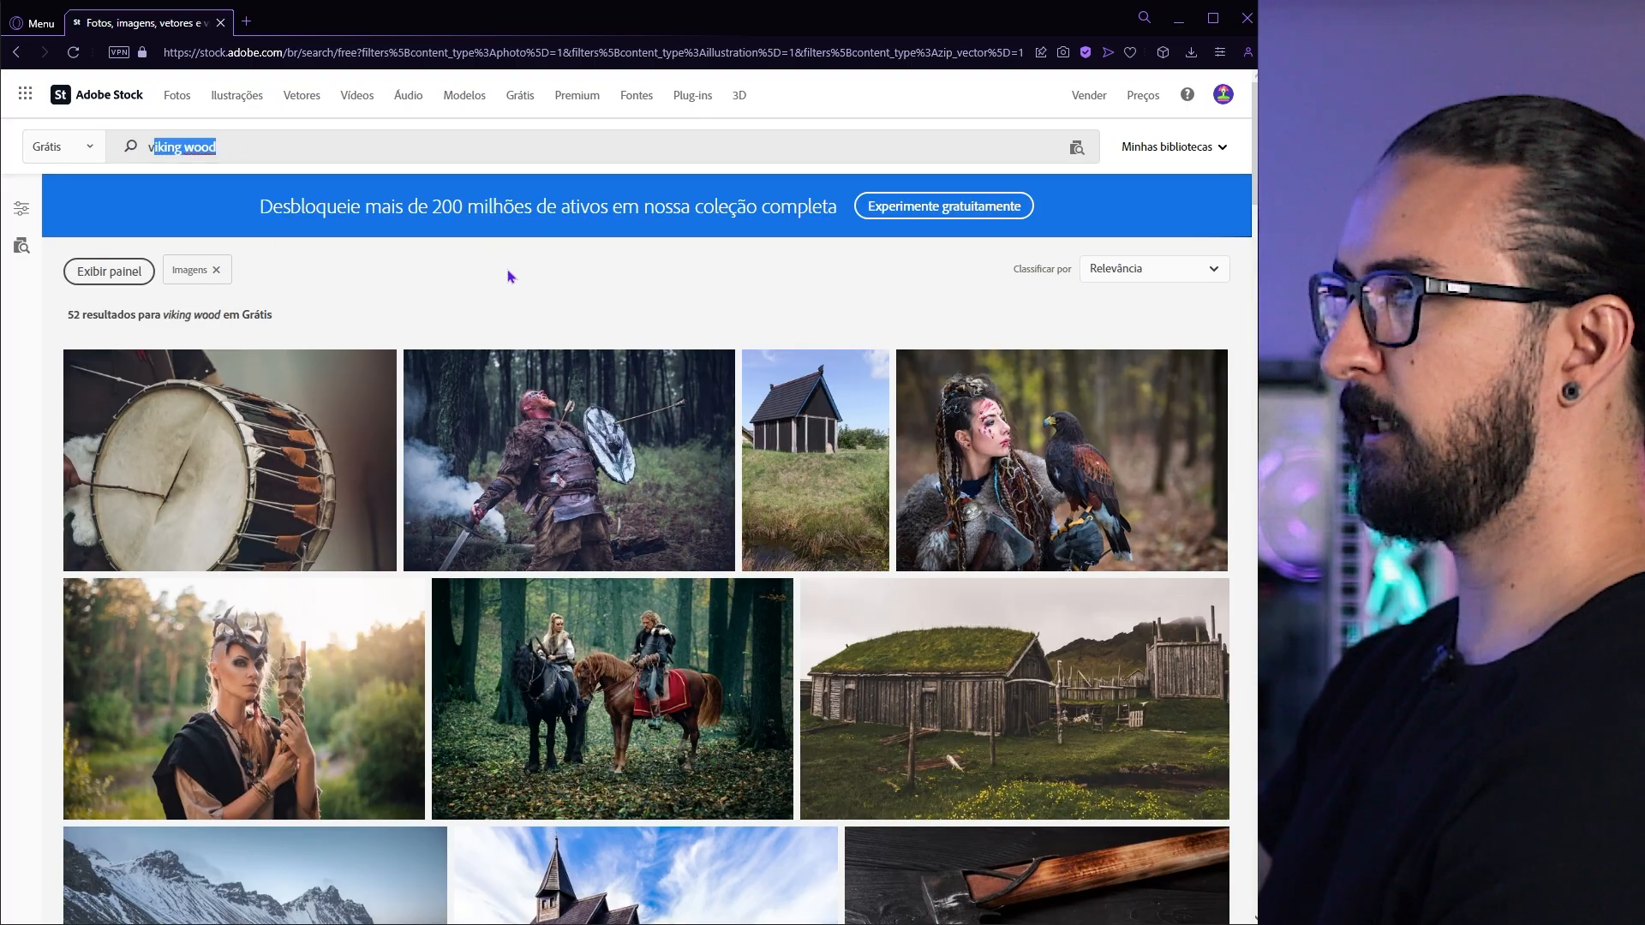
scroll(1239, 318, "down", 10)
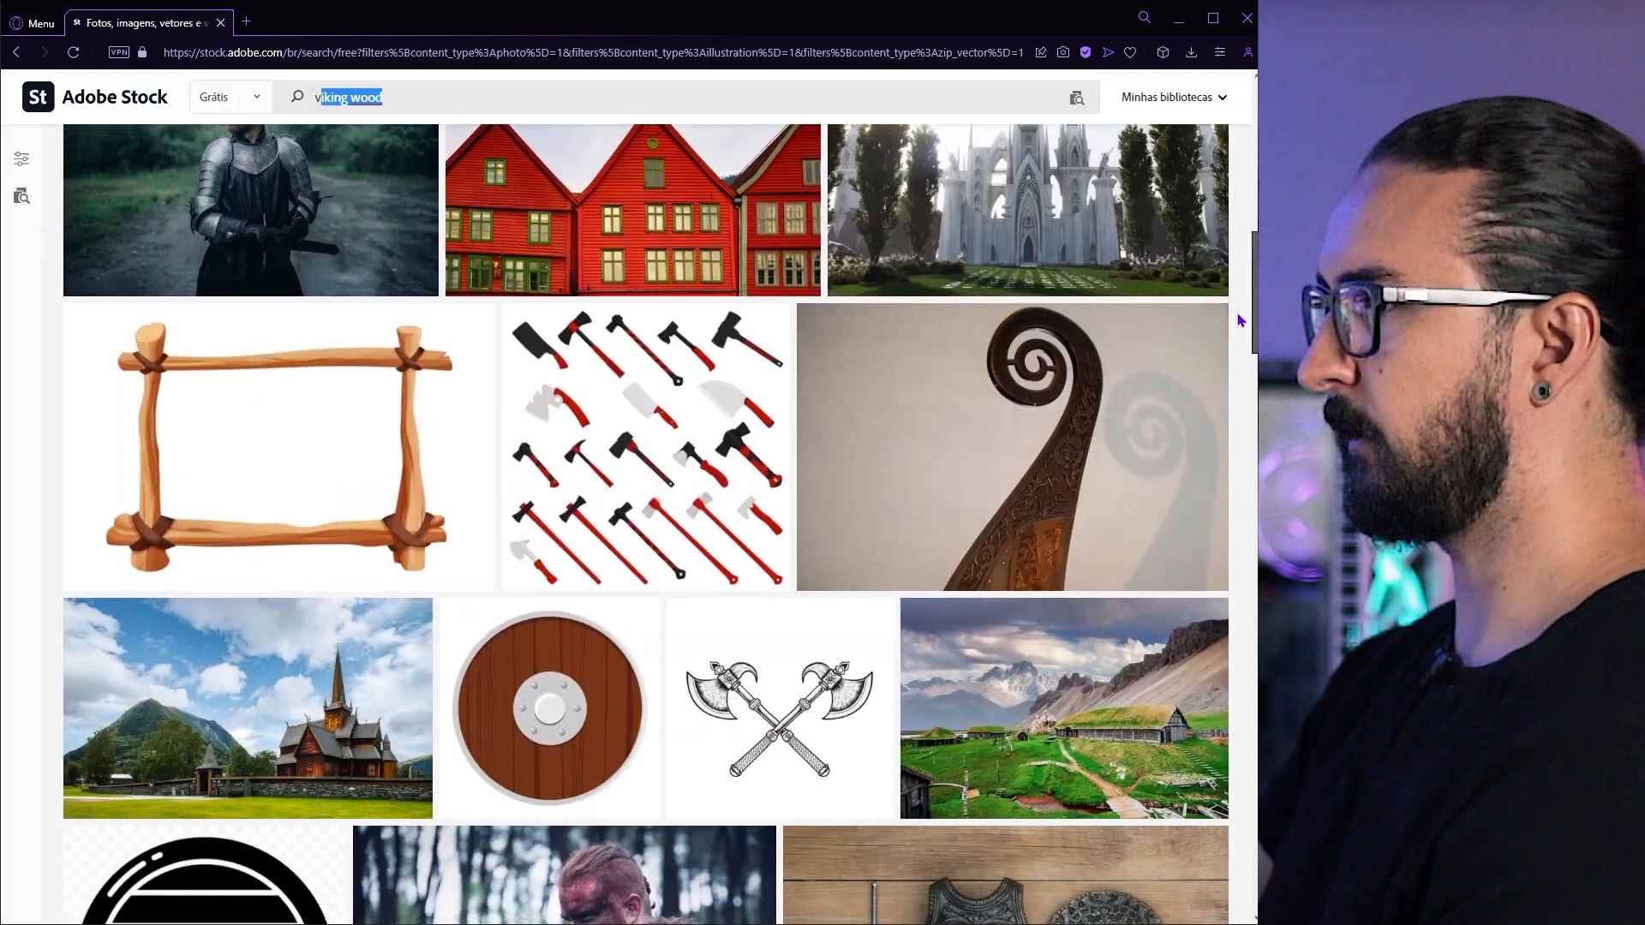
scroll(1240, 334, "down", 6)
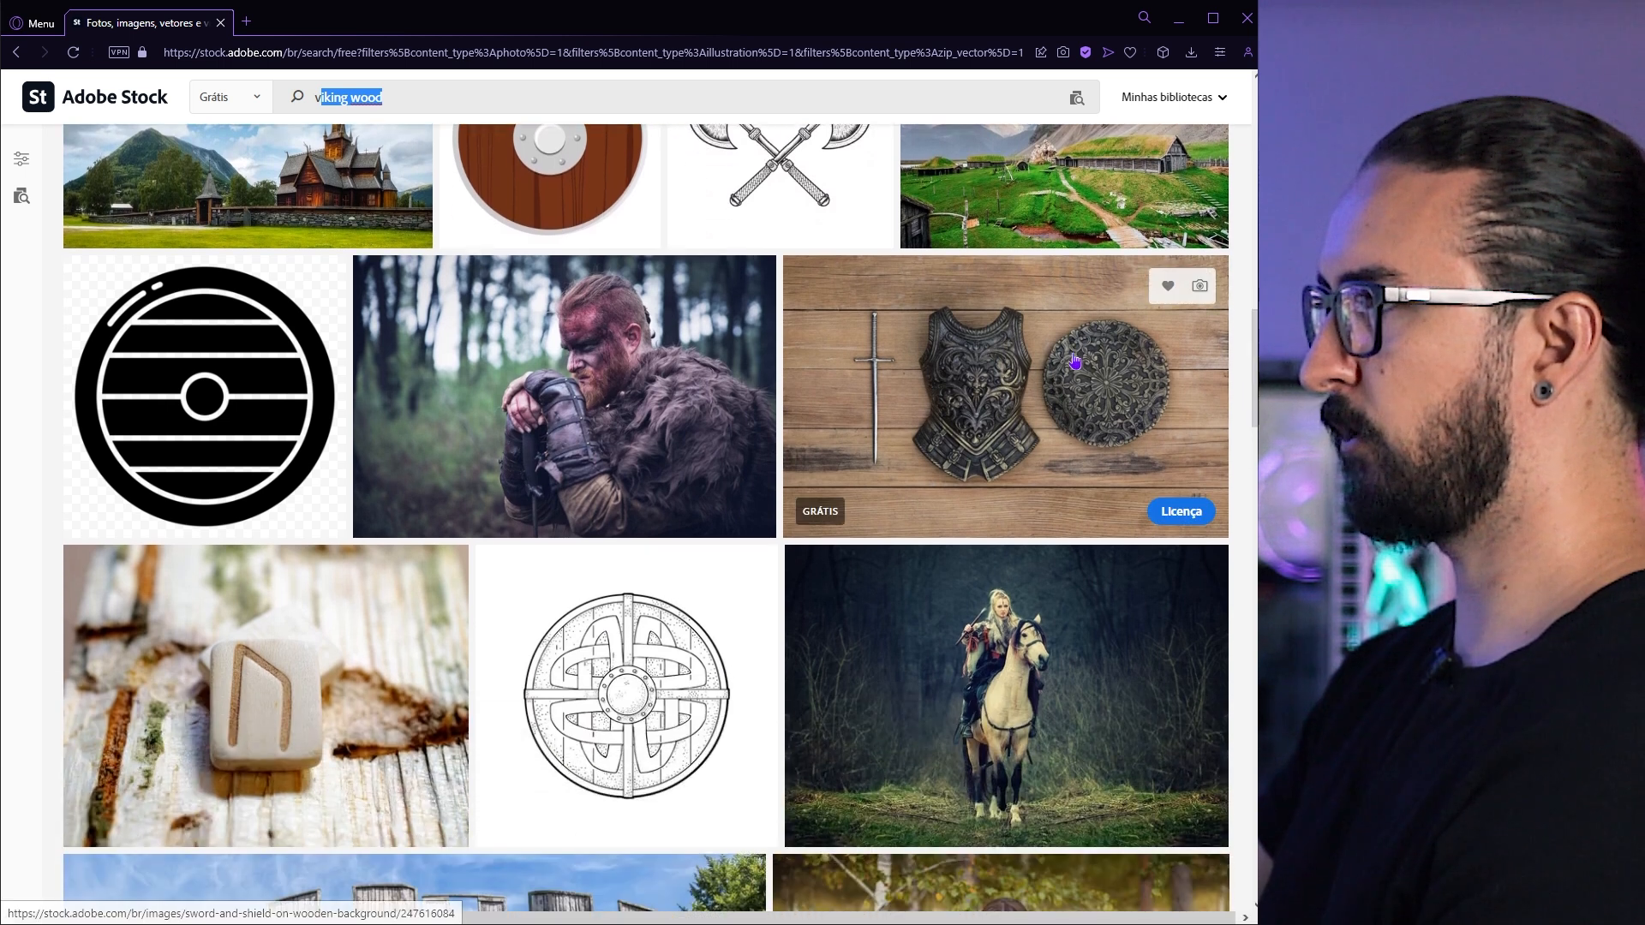
scroll(1149, 431, "up", 5)
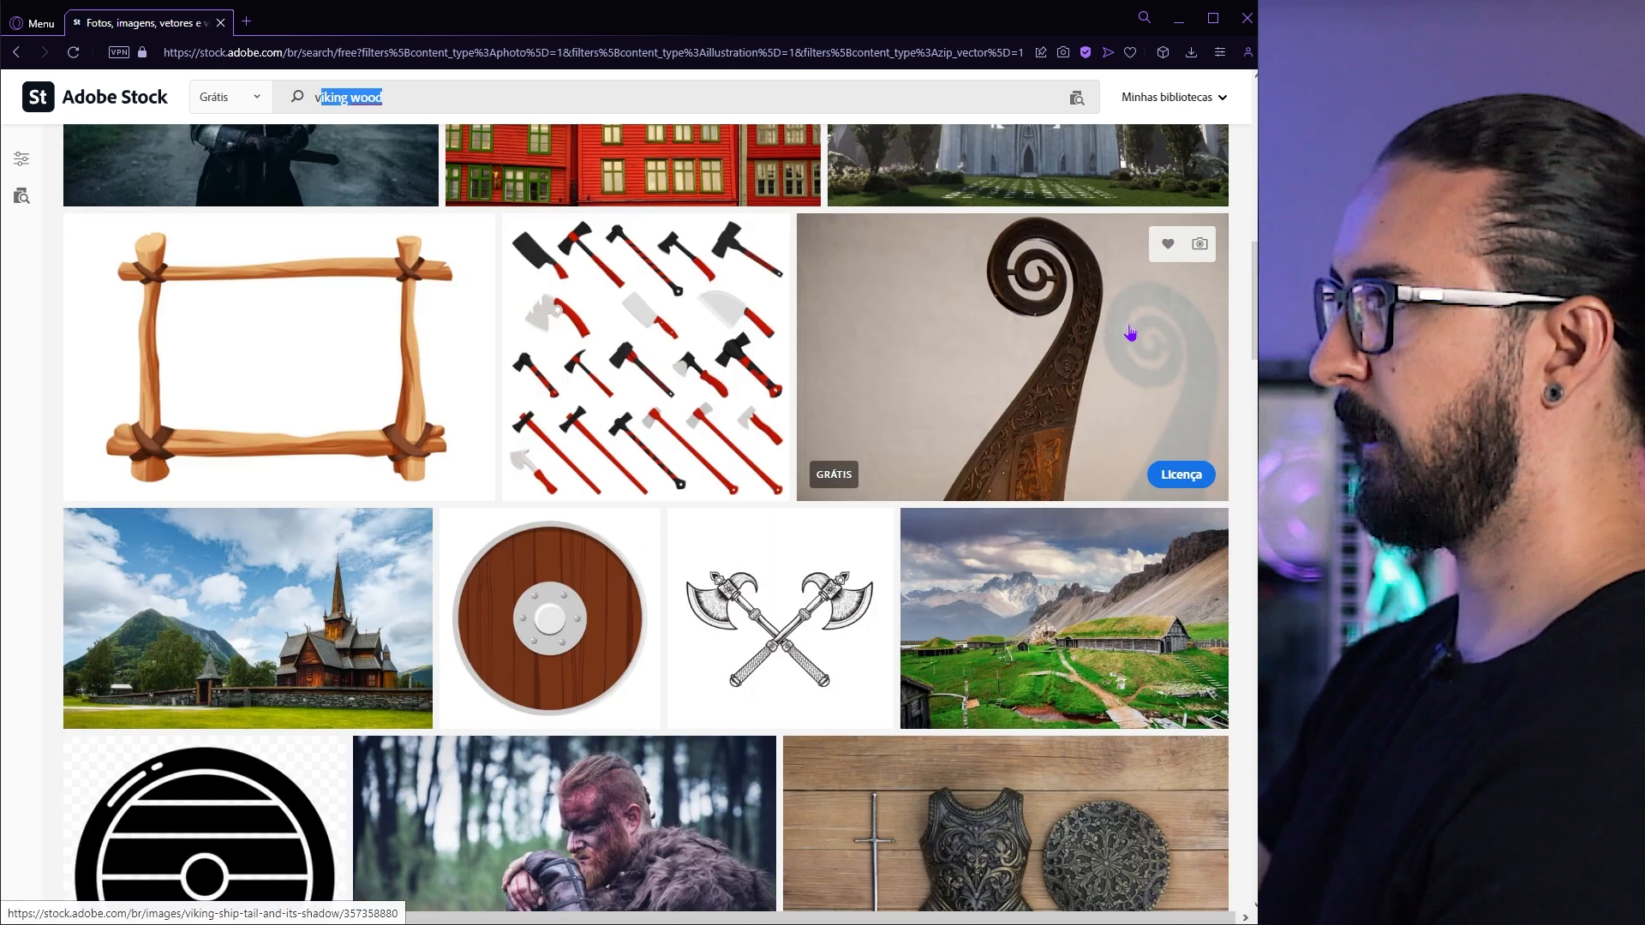
left_click(1182, 474)
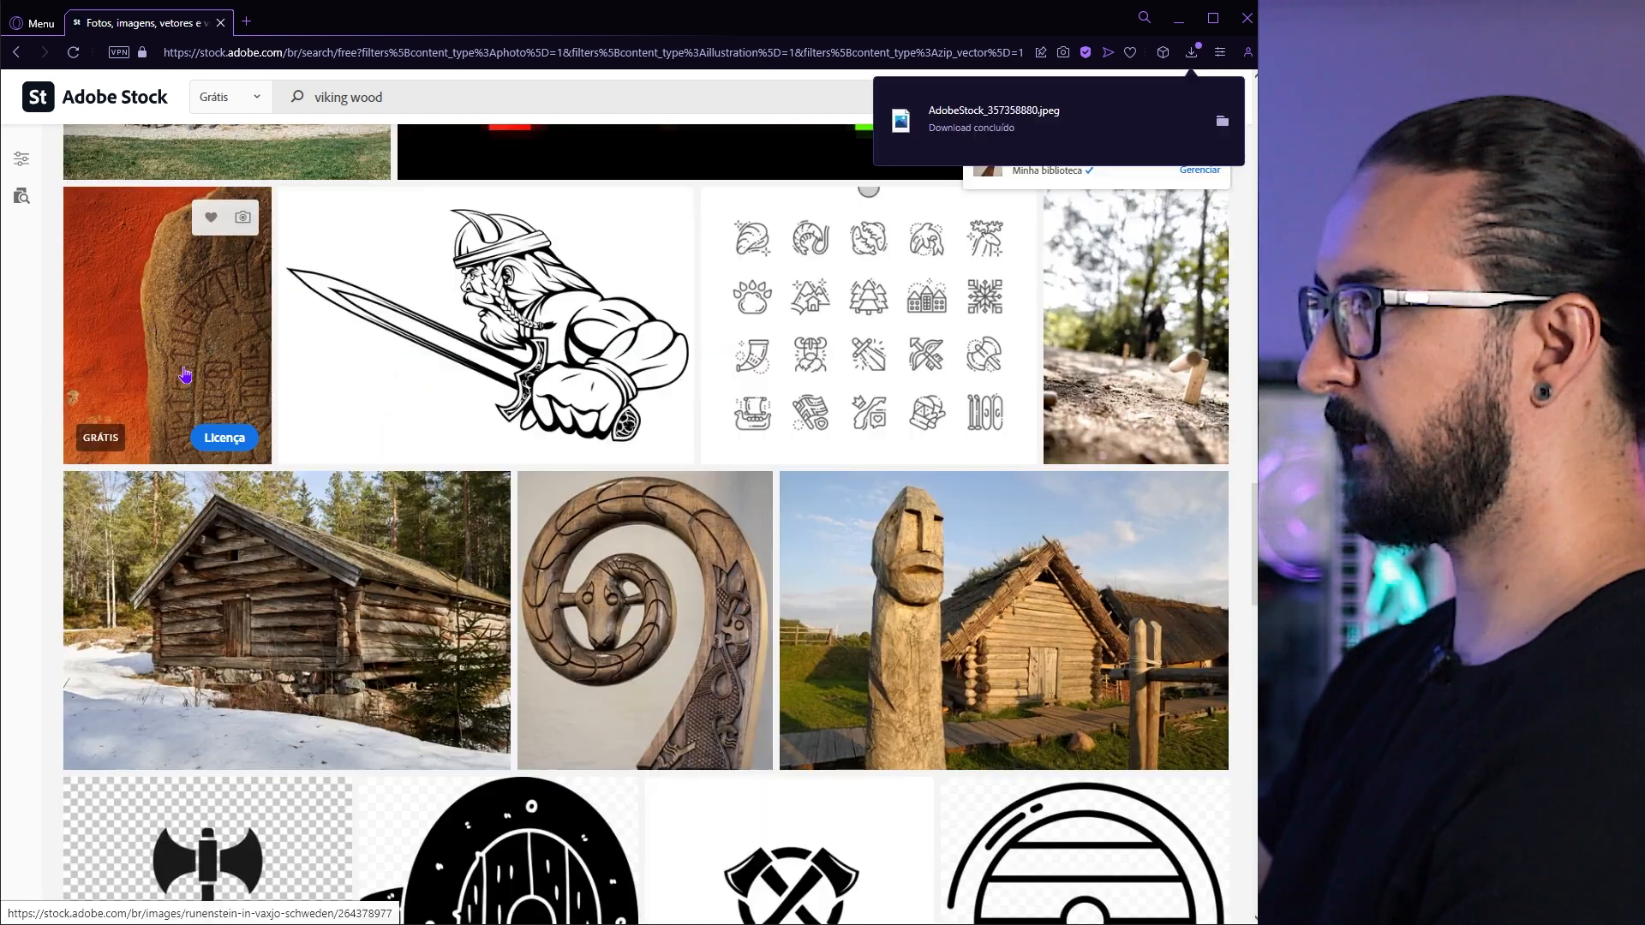
left_click(224, 438)
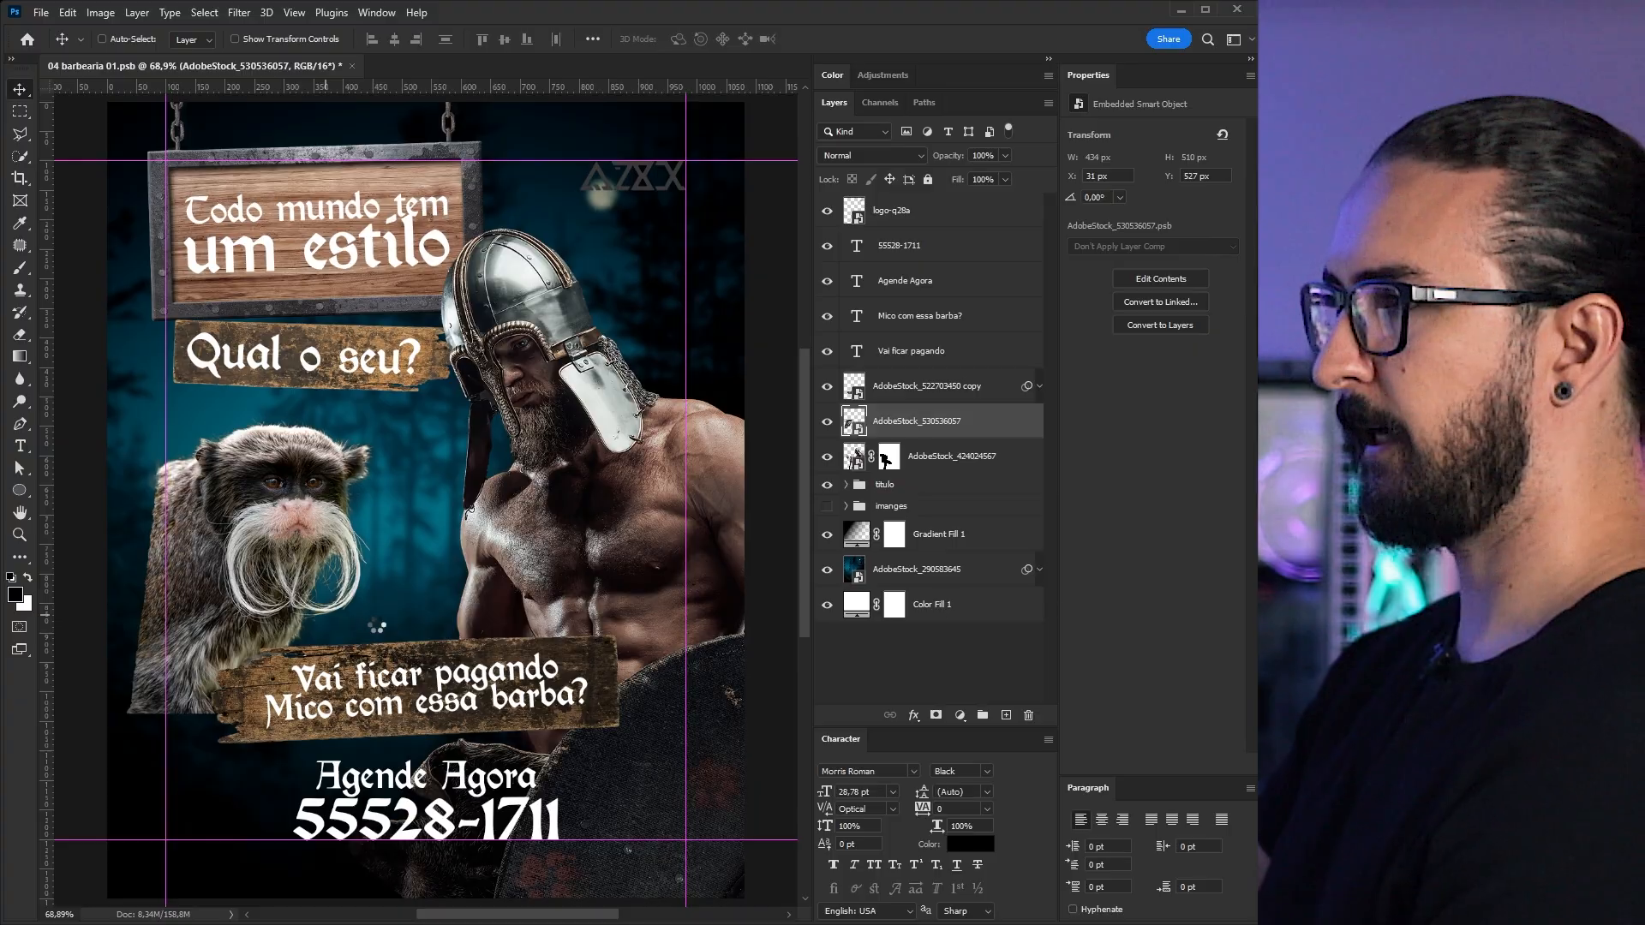
- Place the downloaded rune stone and ship-tail photos in the Photoshop poster above the monkey layer
key("Return")
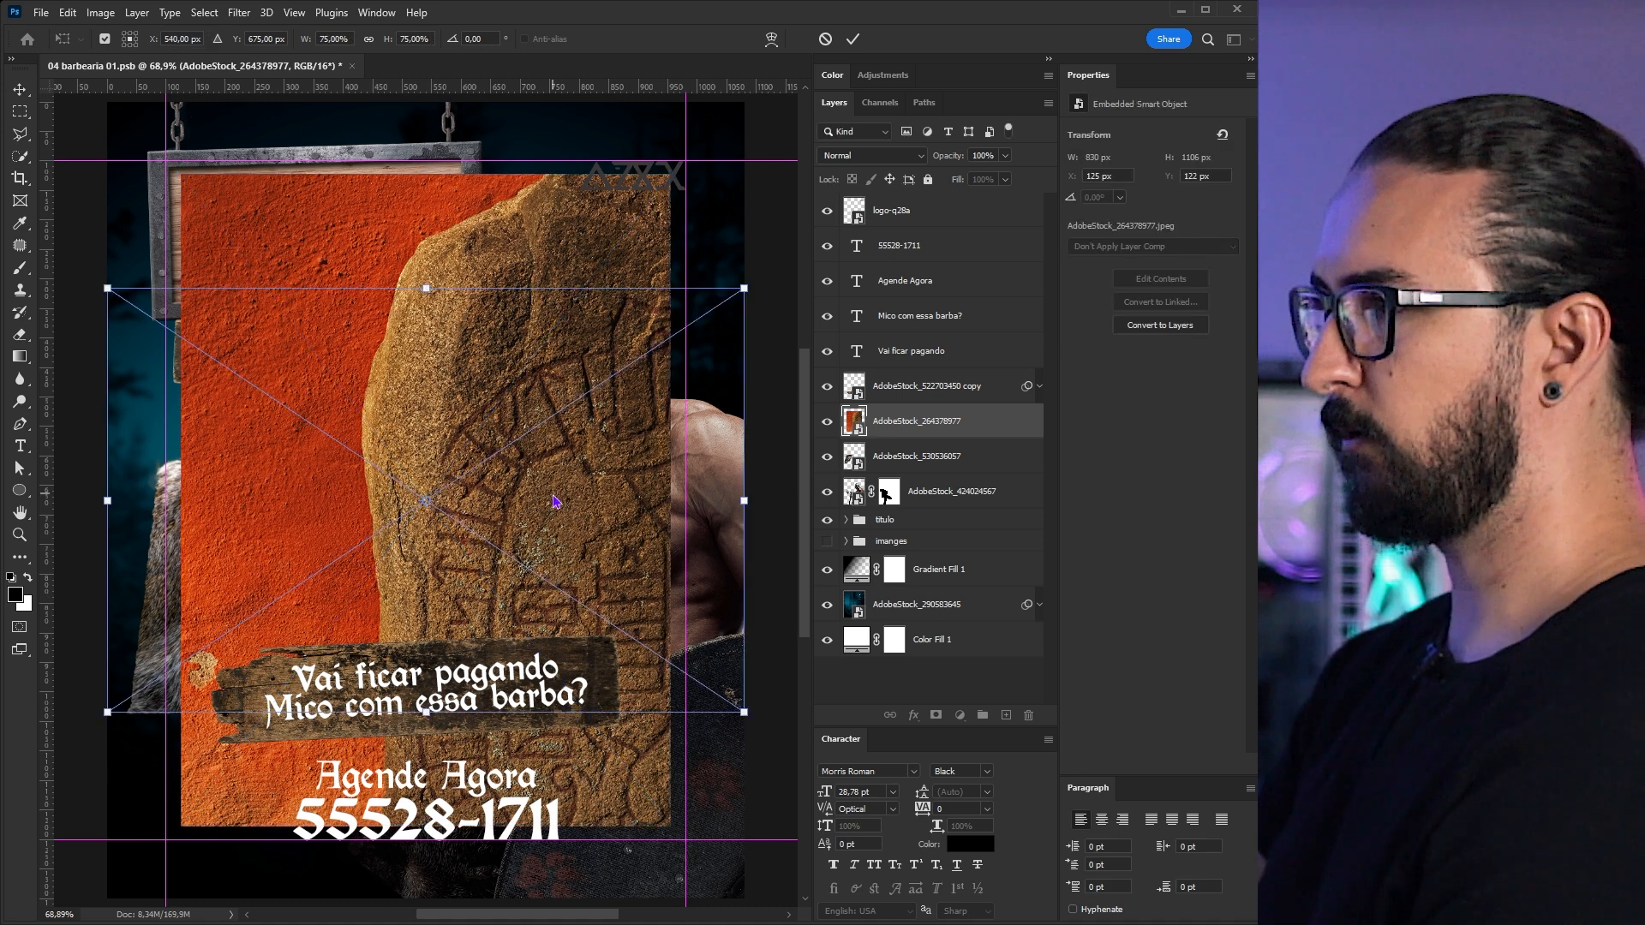
key("Return")
- Hide the ship-tail photo and mask the rune stone out of its orange wall background
left_click(861, 457)
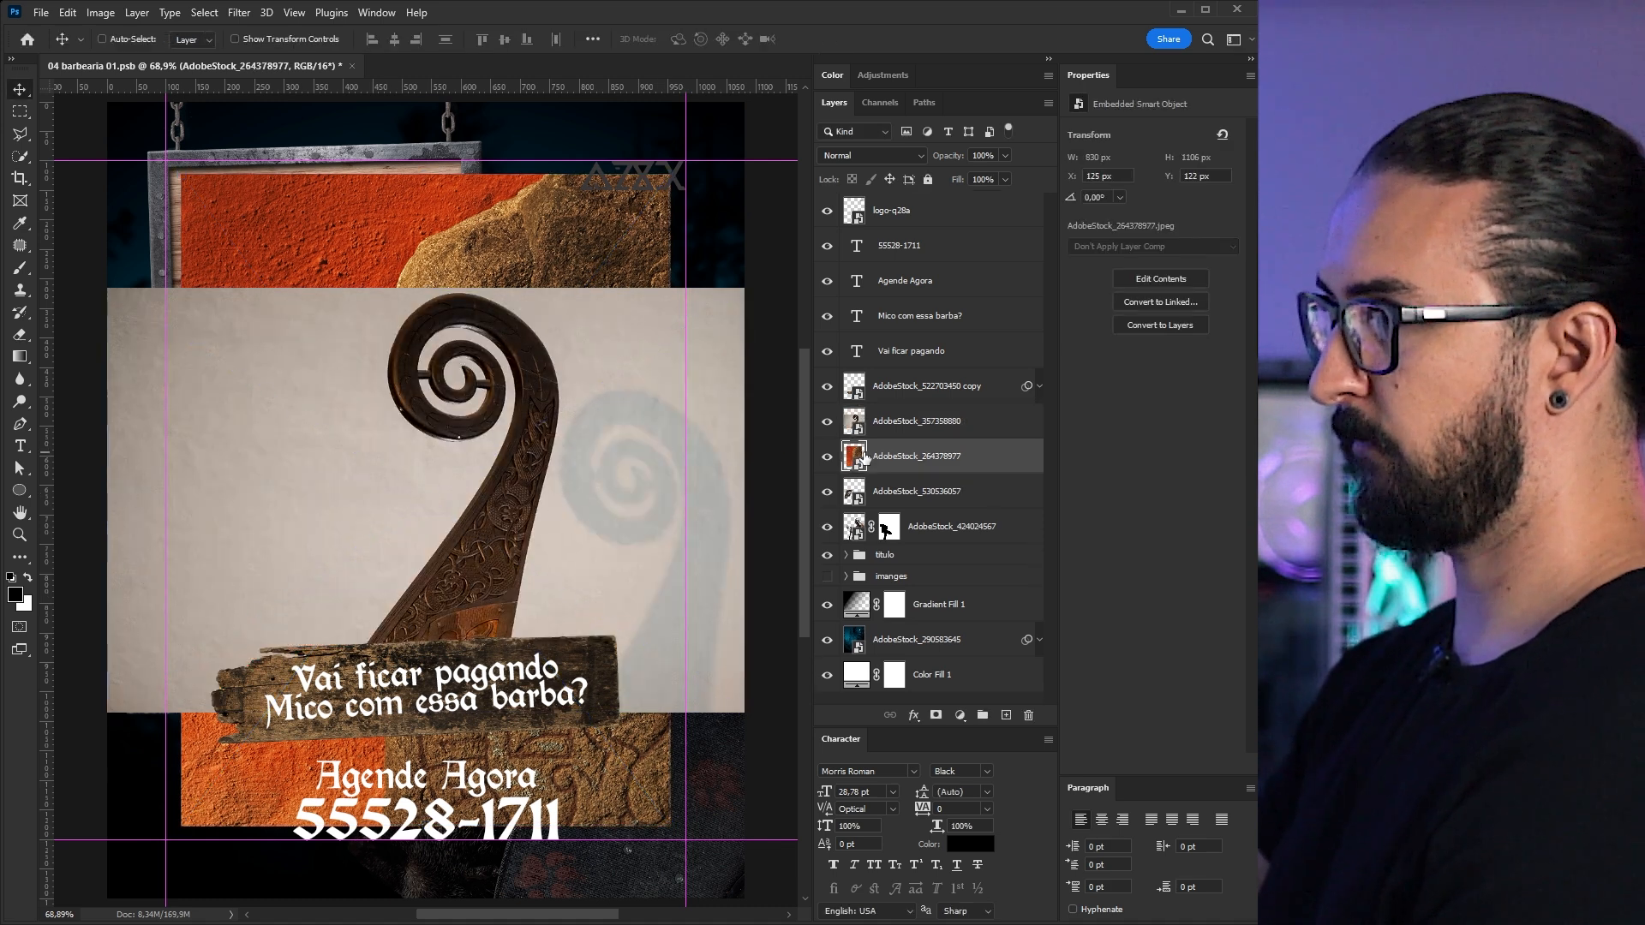
left_click(827, 421)
key("w")
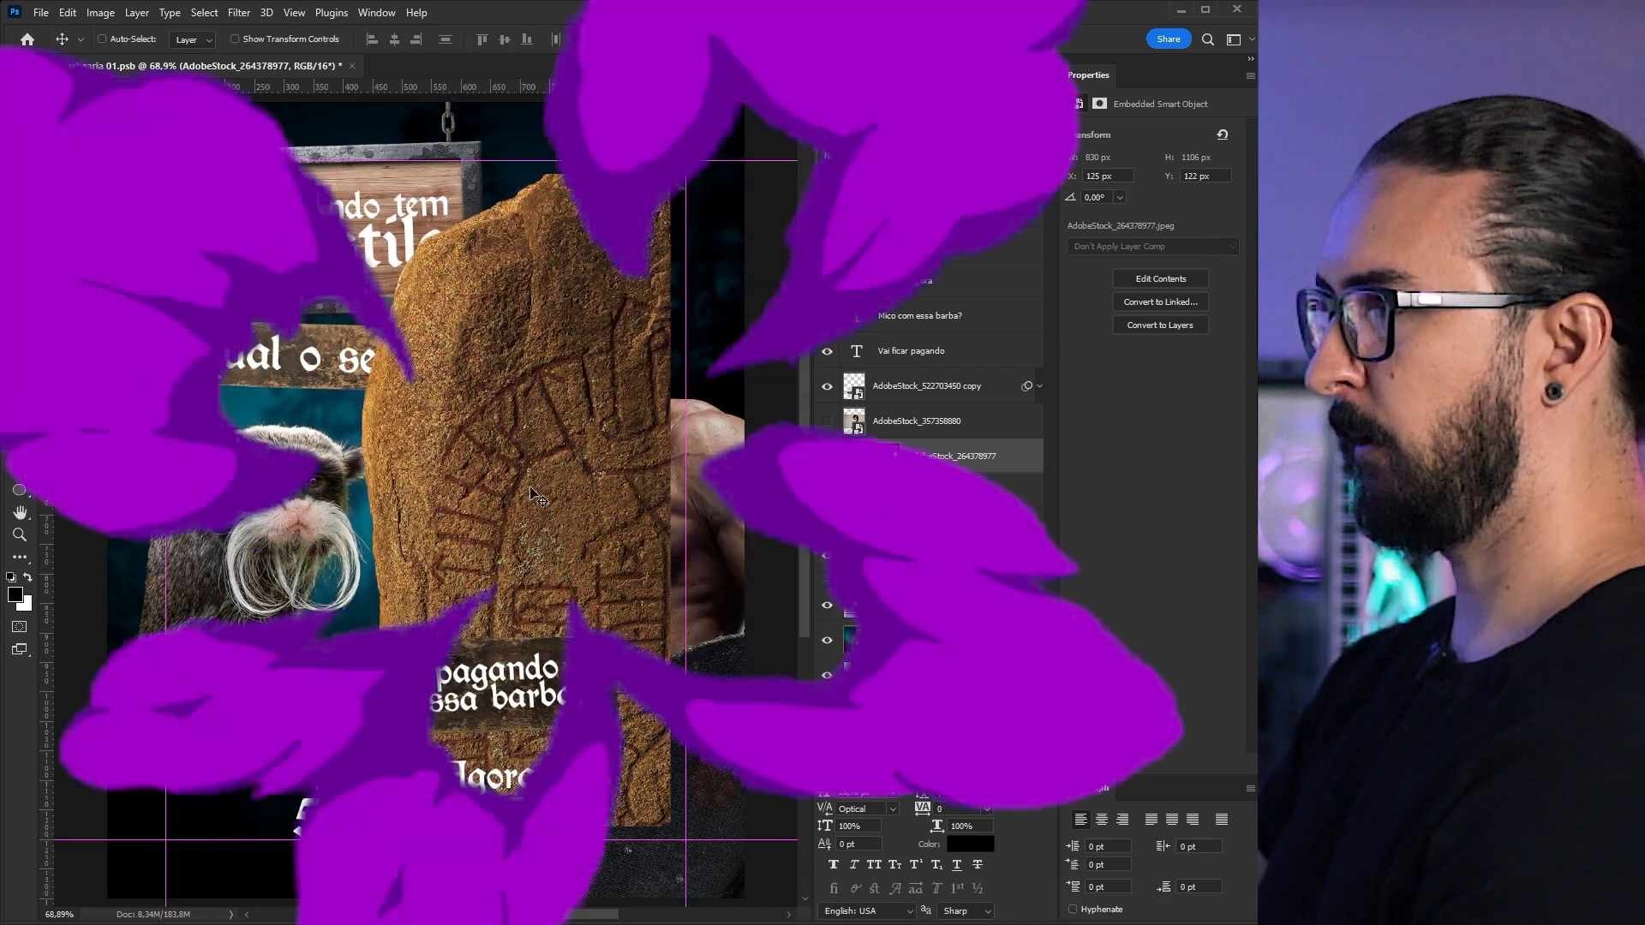
- Flip the rune stone vertically, rotate and enlarge it, and place it as a sloping foreground across the poster's lower-left corner
key("ctrl+t")
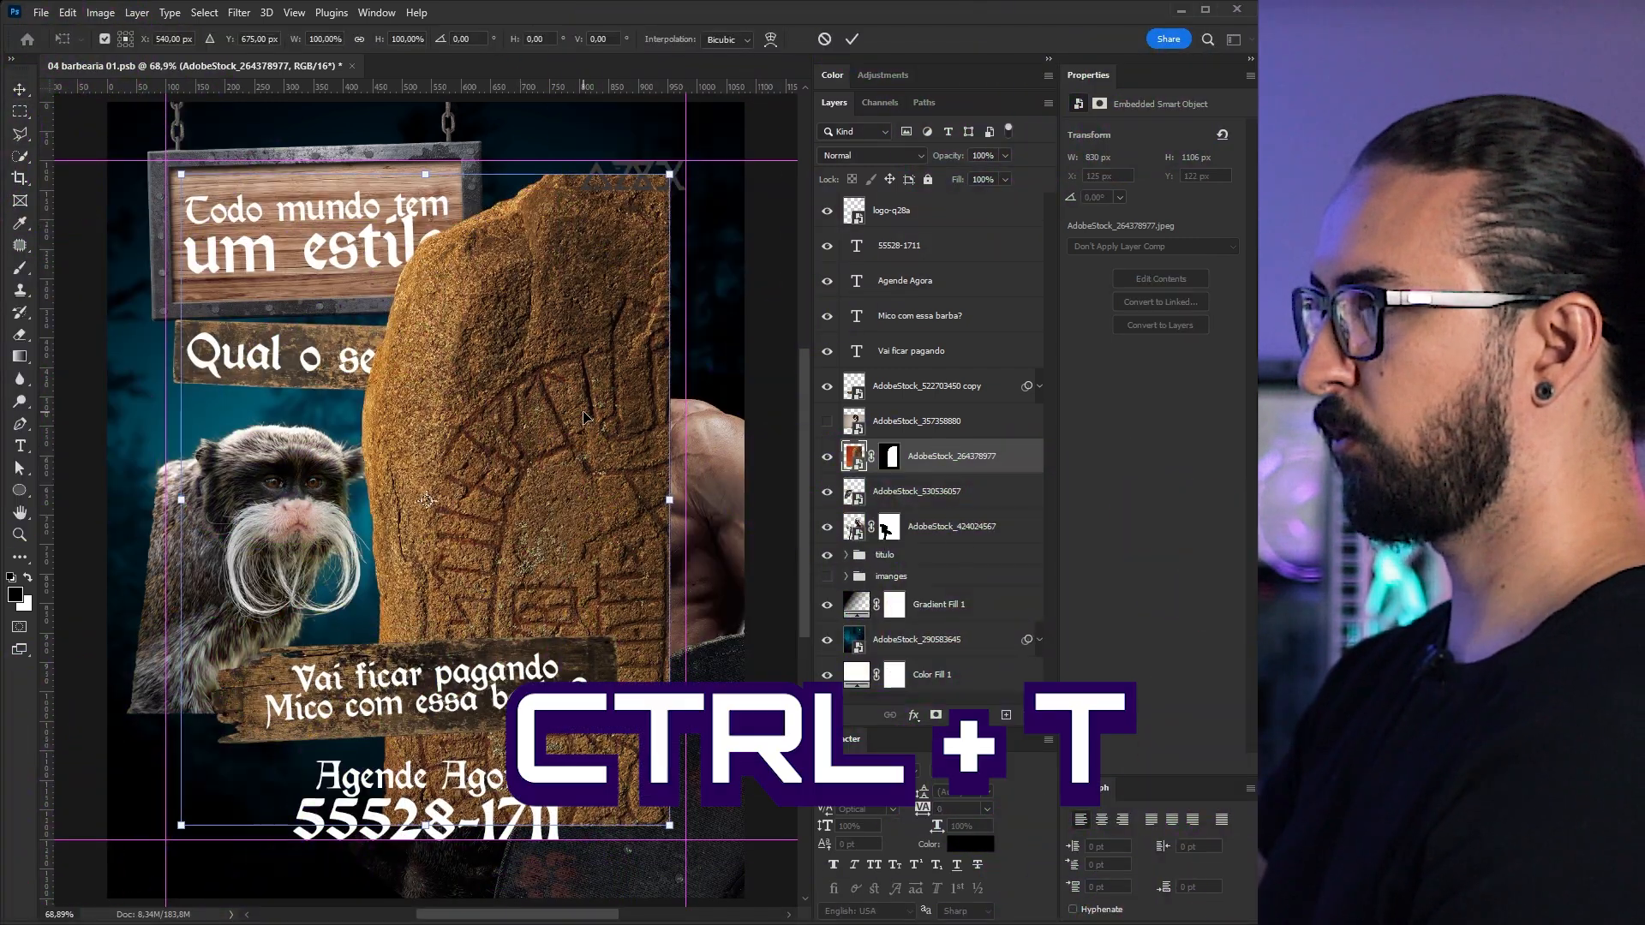
right_click(511, 553)
left_click_drag(737, 432, 544, 197)
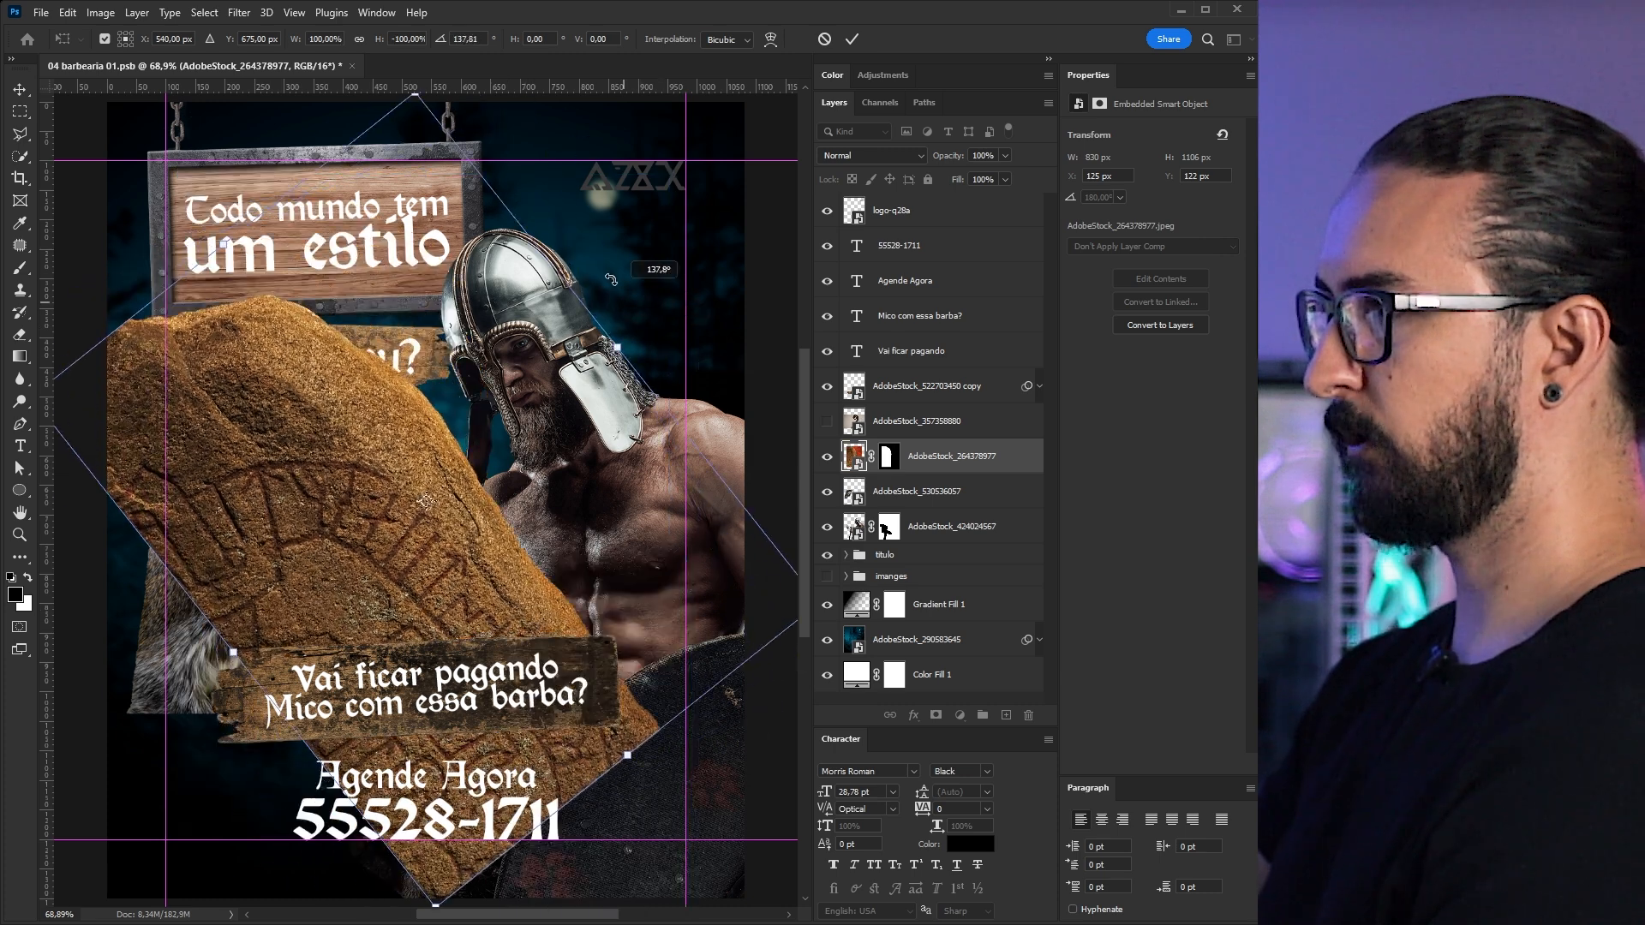
left_click_drag(351, 501, 231, 783)
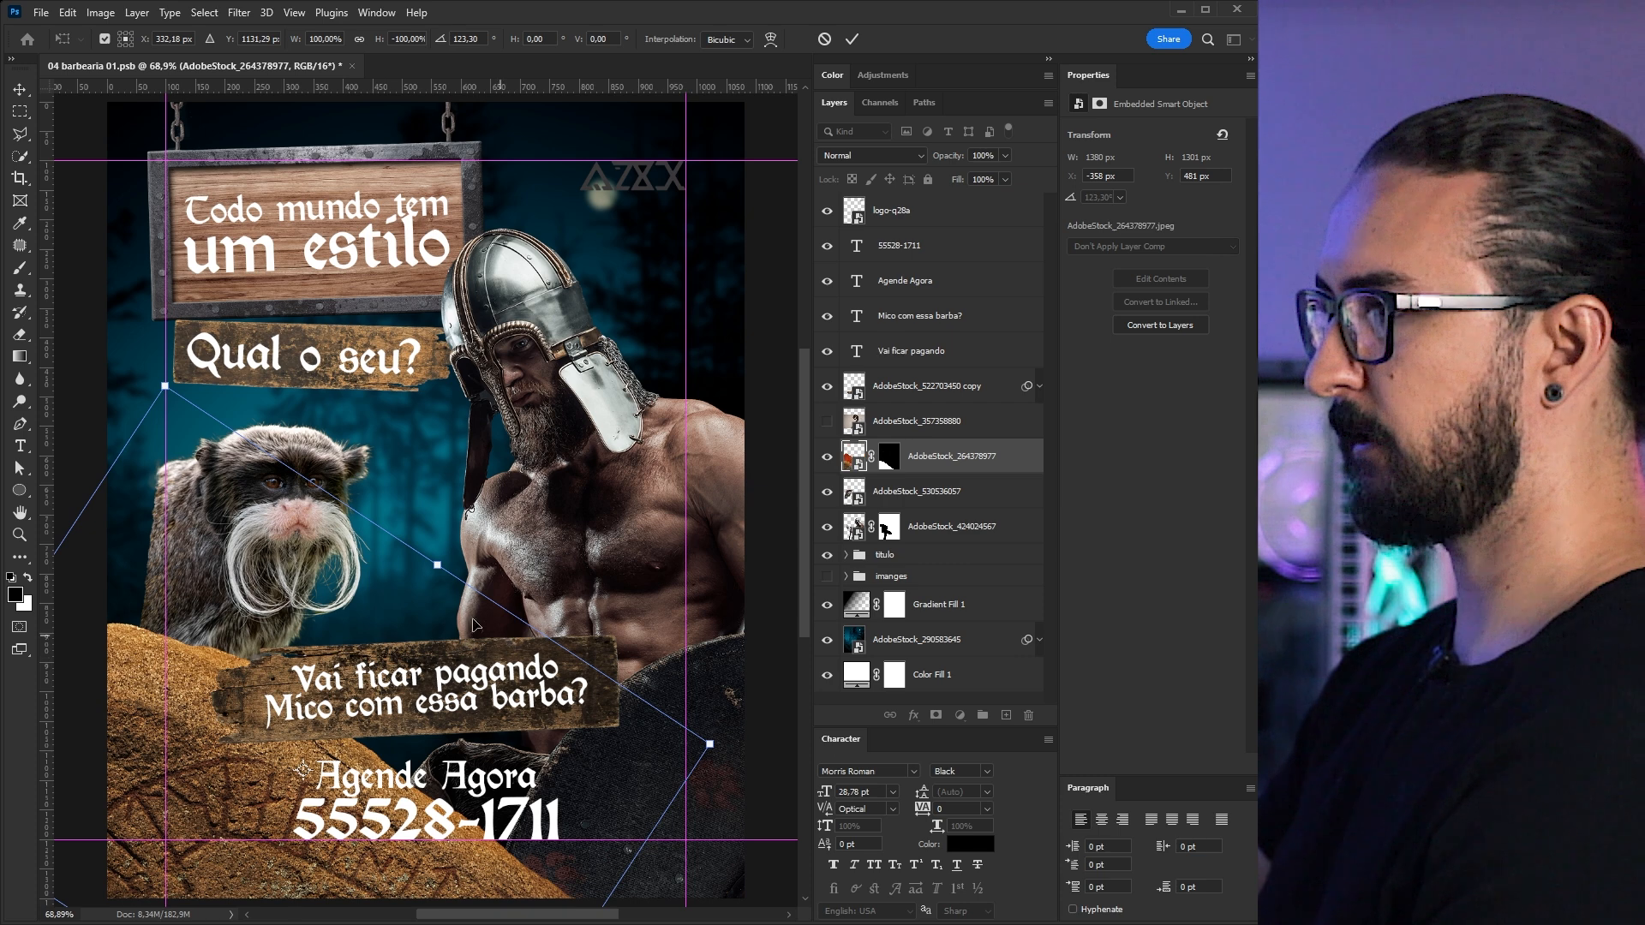
scroll(471, 600, "down", 1)
left_click_drag(676, 730, 750, 699)
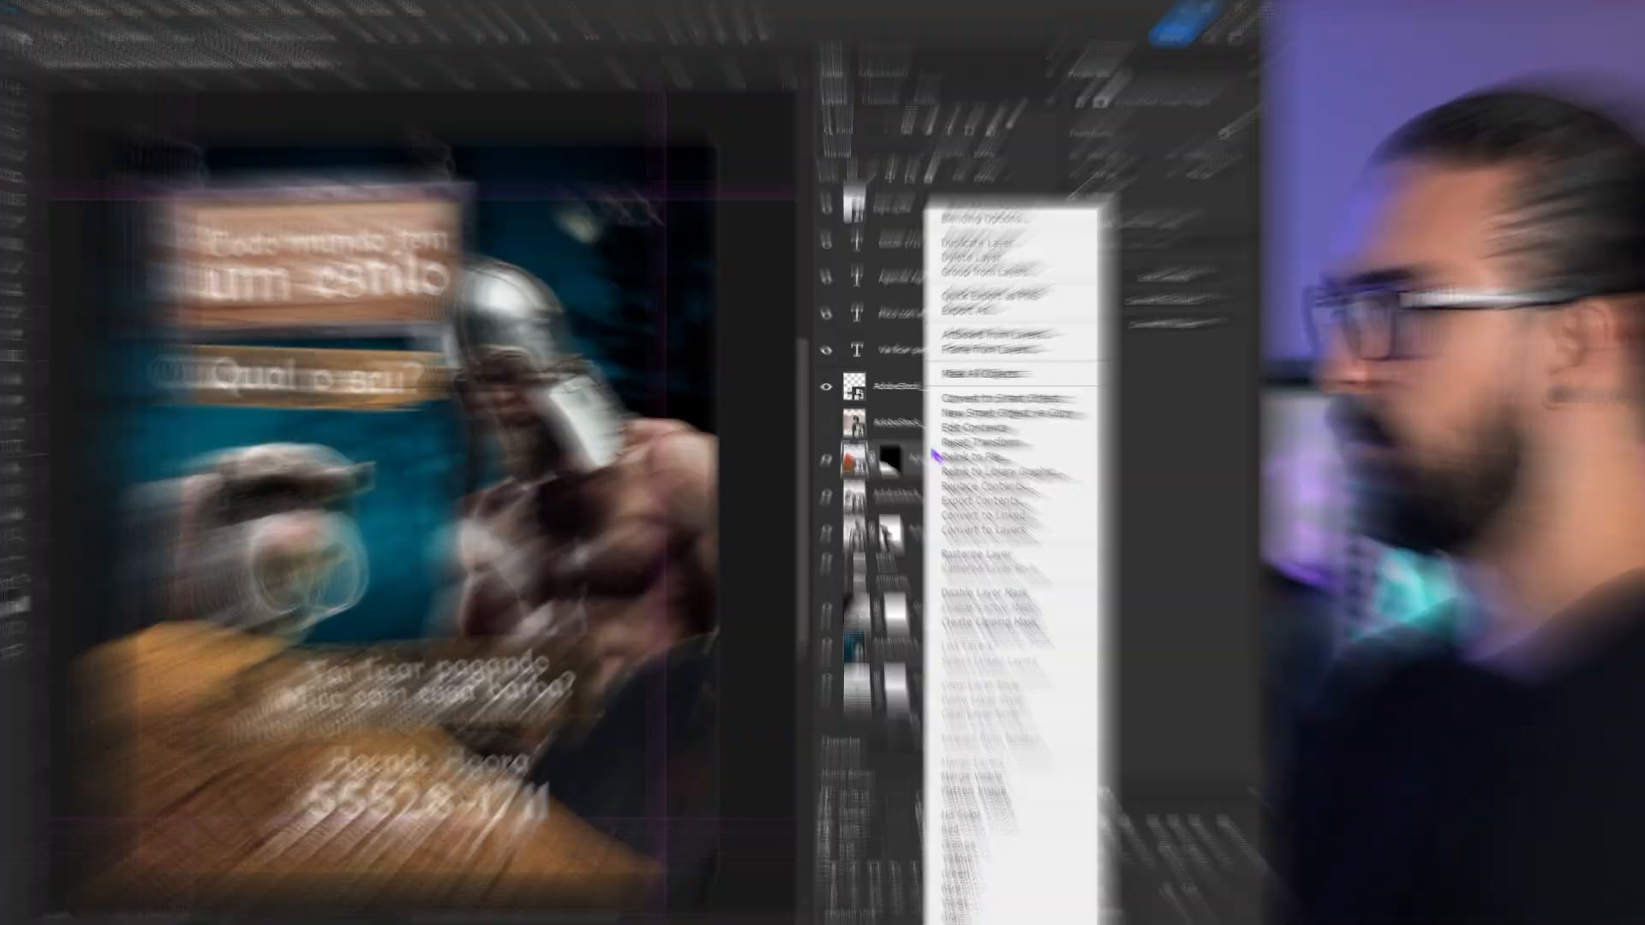
- Convert the rune stone layer to a smart object and apply a Gaussian Blur with a 10-pixel radius
left_click(976, 398)
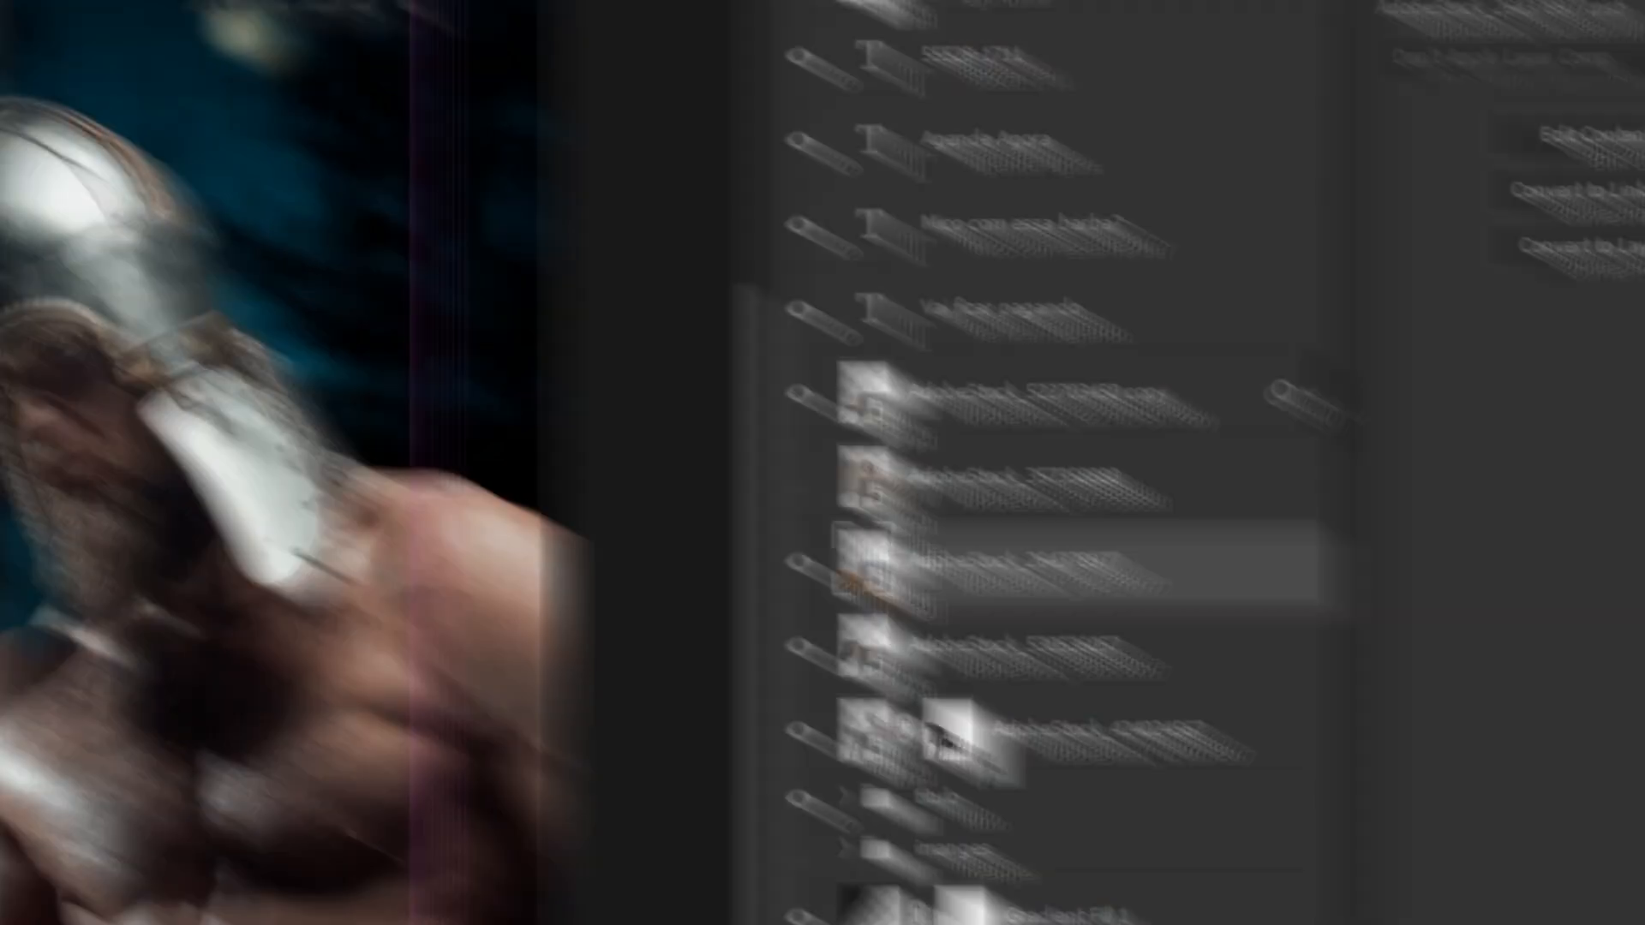
left_click(357, 24)
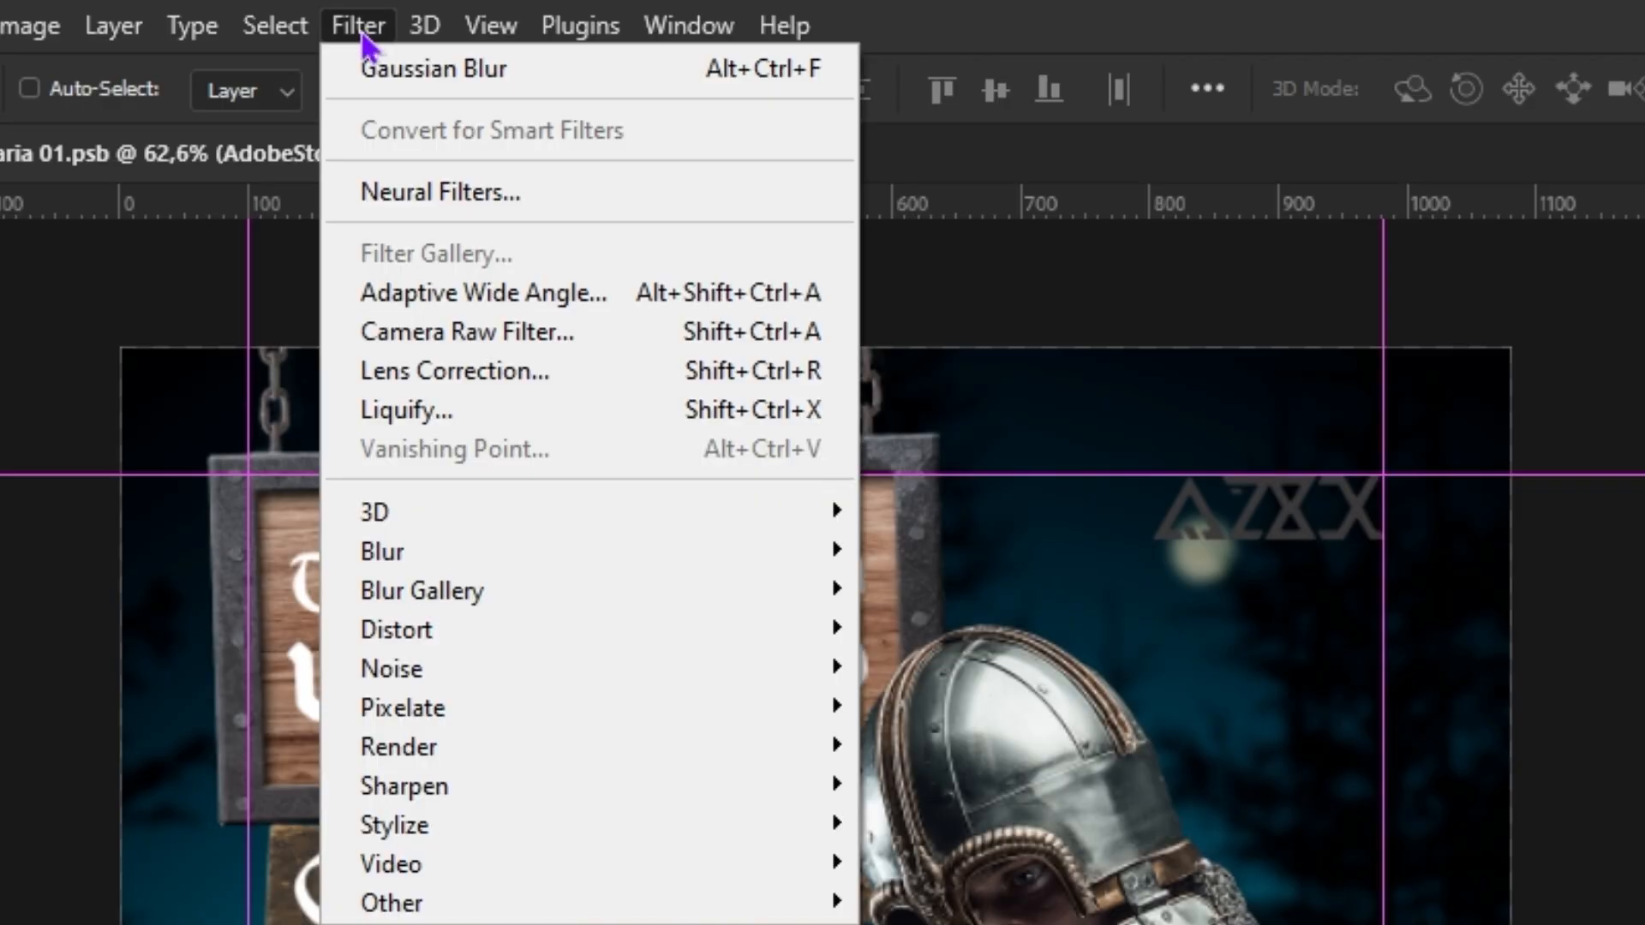
mouse_move(634, 557)
left_click(976, 452)
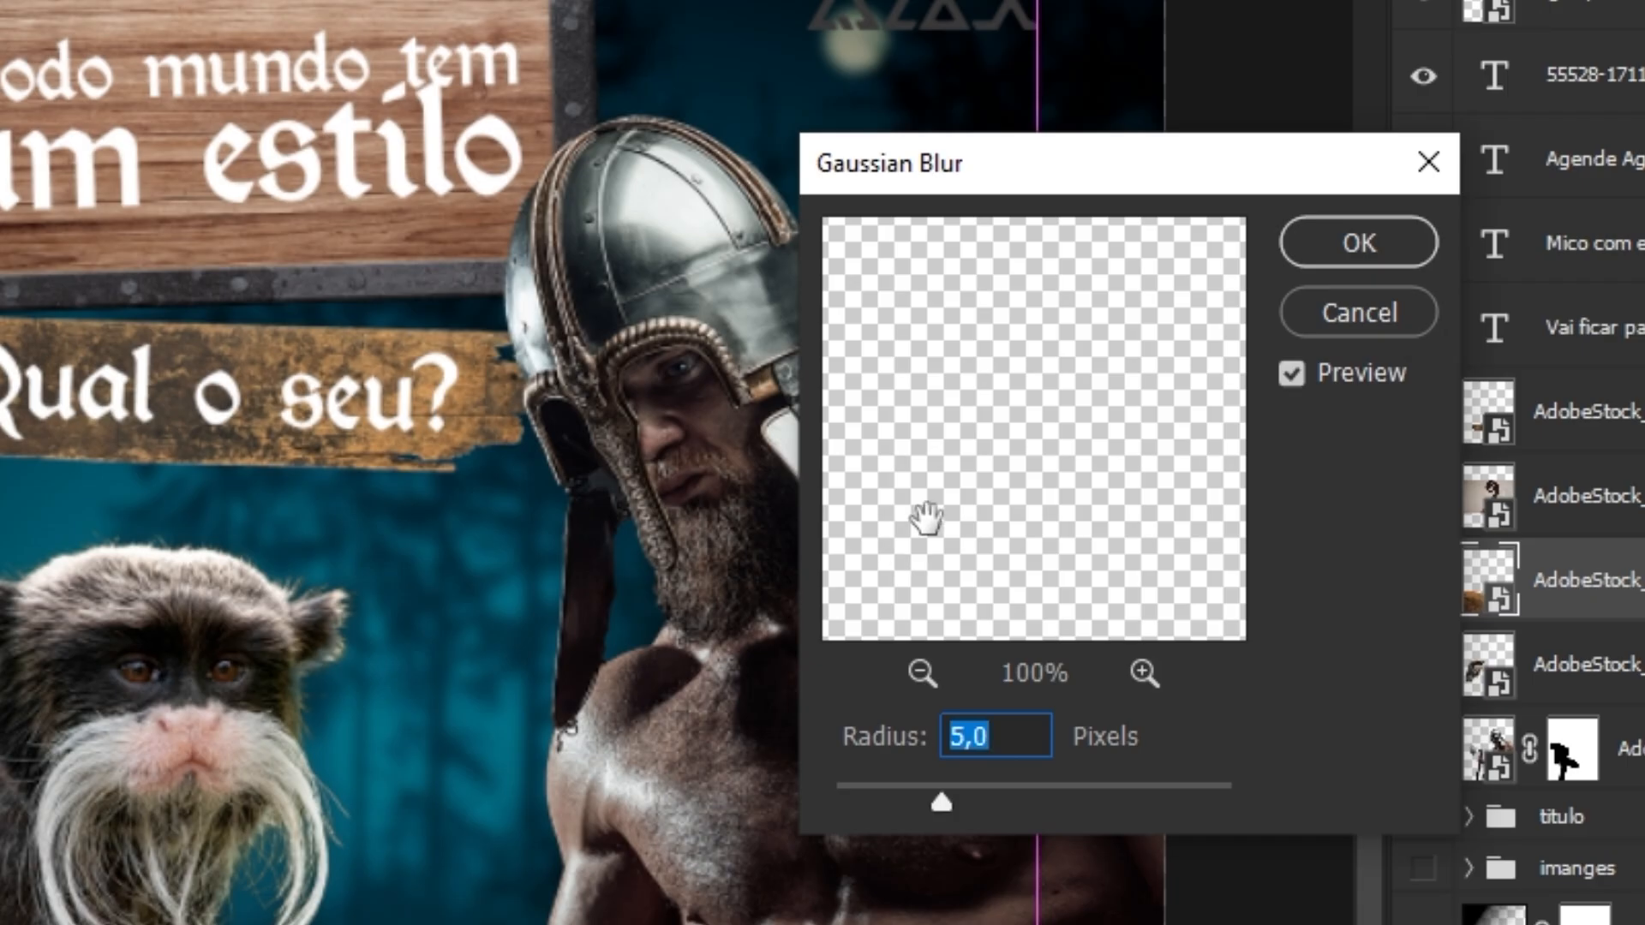
type("10")
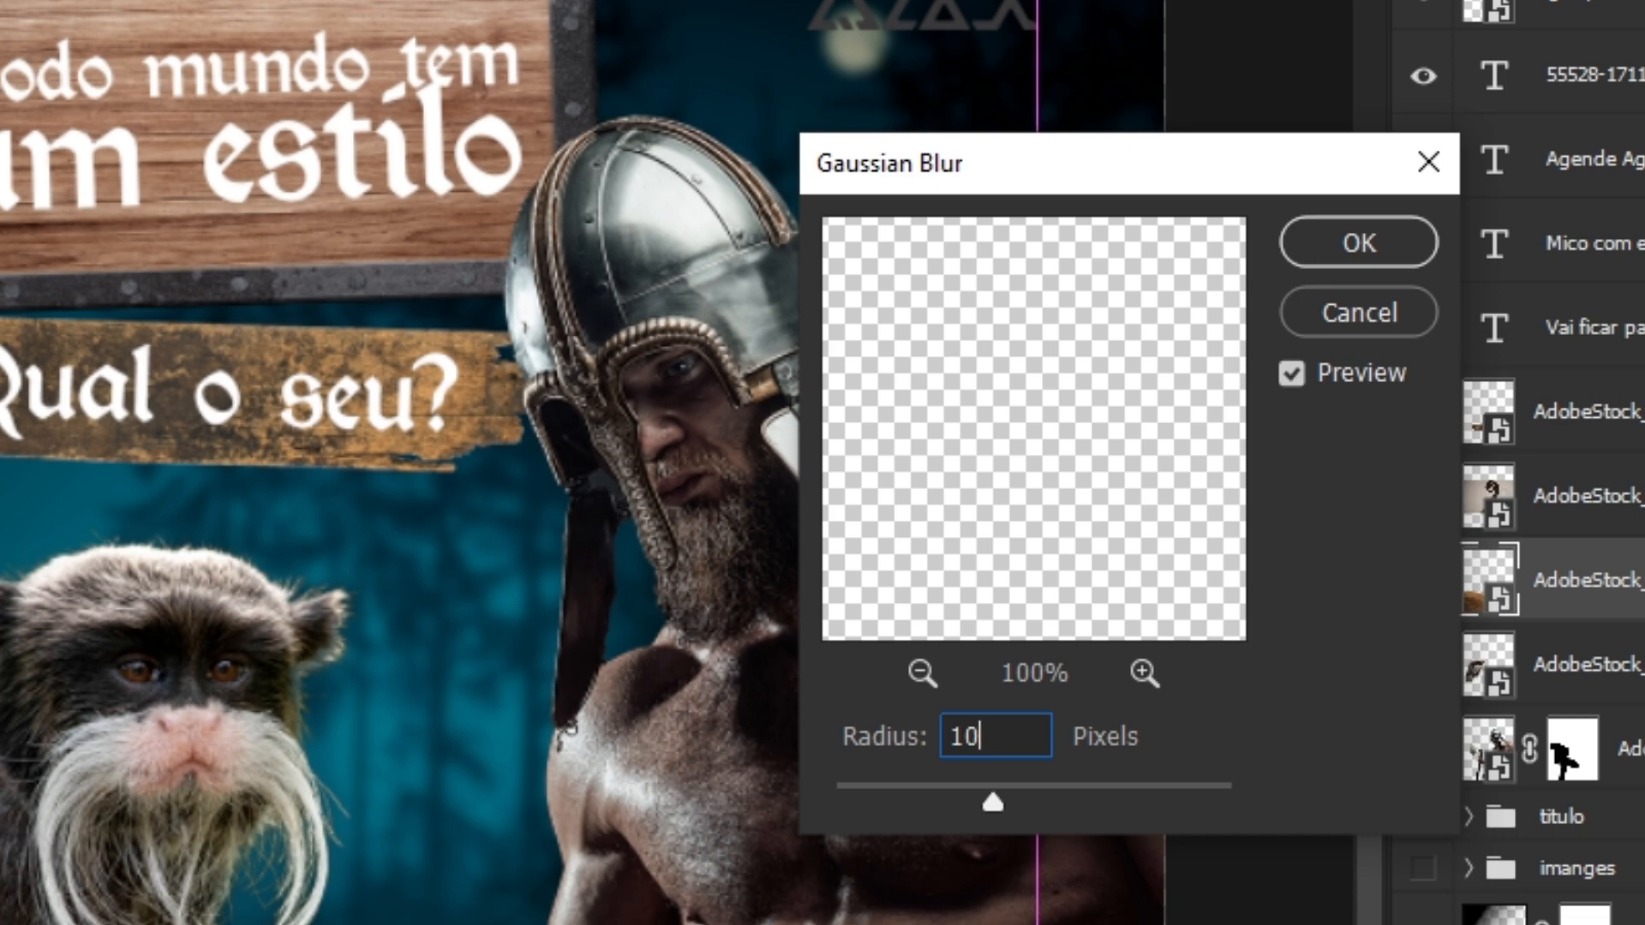
key("Return")
- Darken the rune stone with Levels, using input black 47 and output white 196
key("ctrl+l")
left_click_drag(1080, 296, 1134, 311)
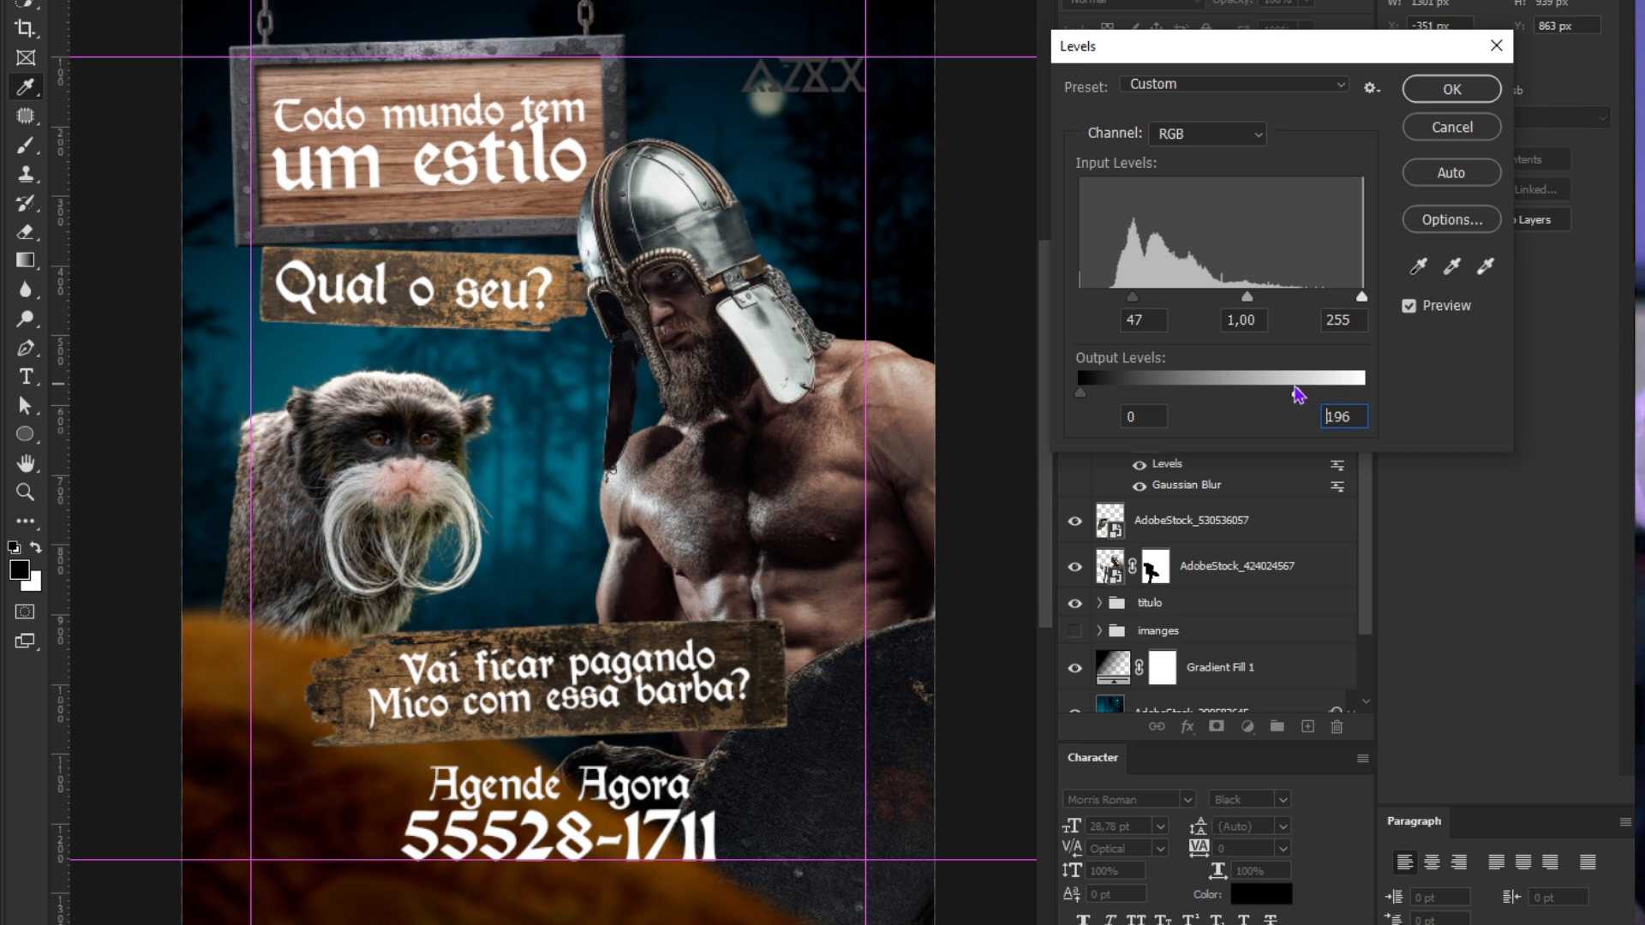
left_click(1452, 88)
- Lower the rune stone's saturation to -68 and shift its hue towards the forest's blue with Hue/Saturation
key("ctrl+u")
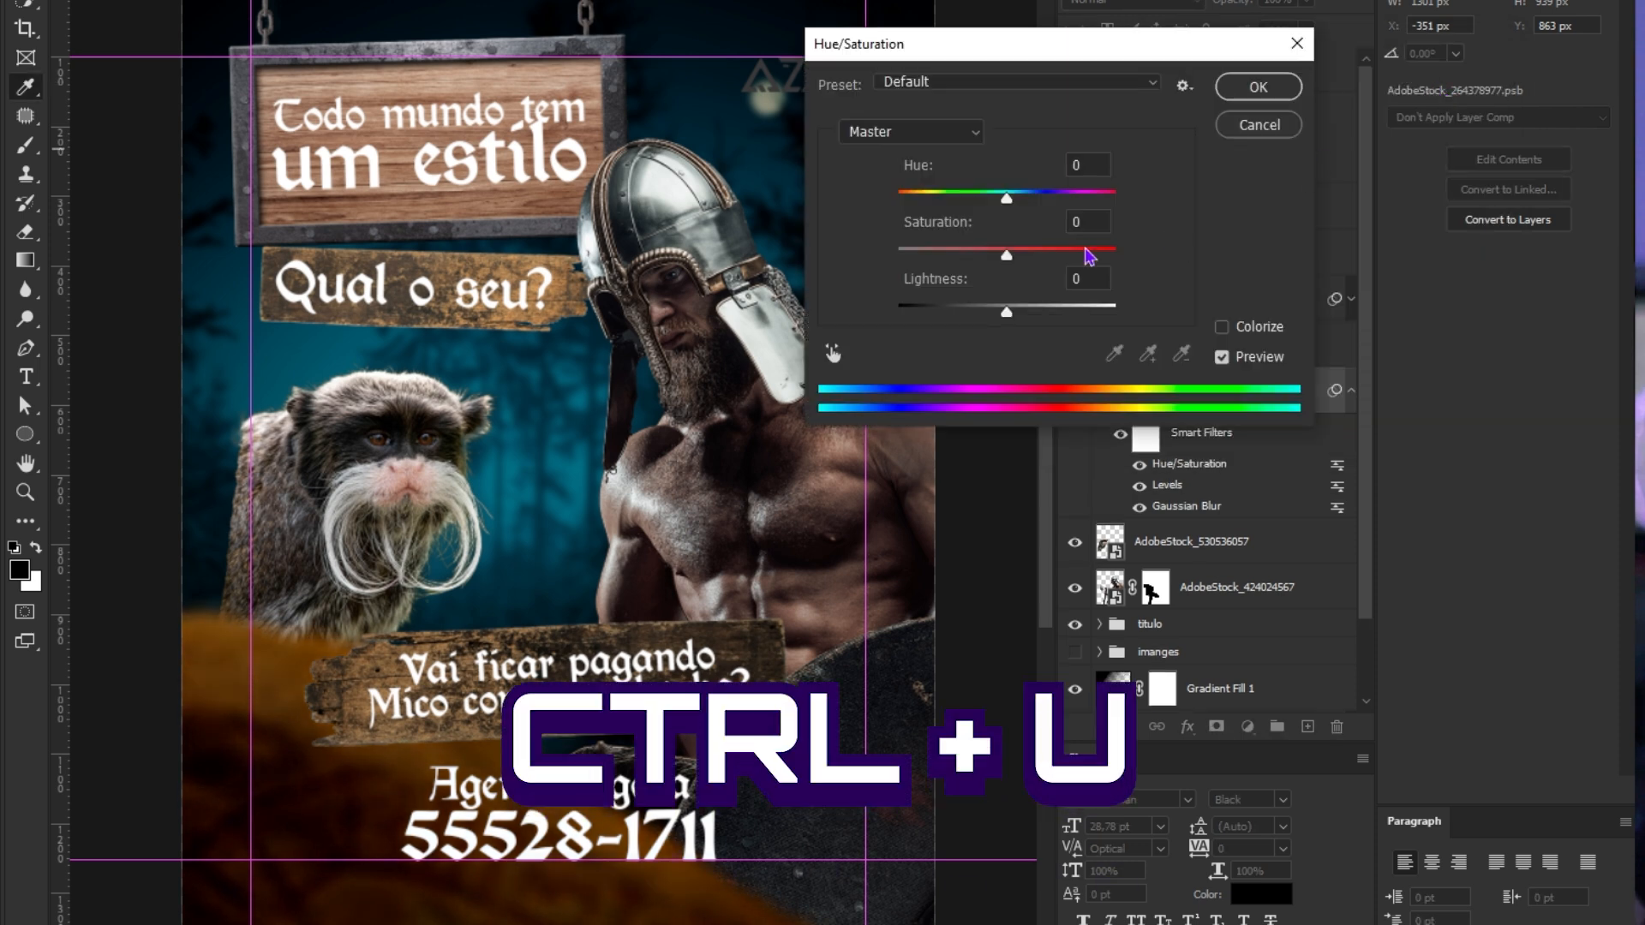
left_click_drag(1007, 251, 939, 267)
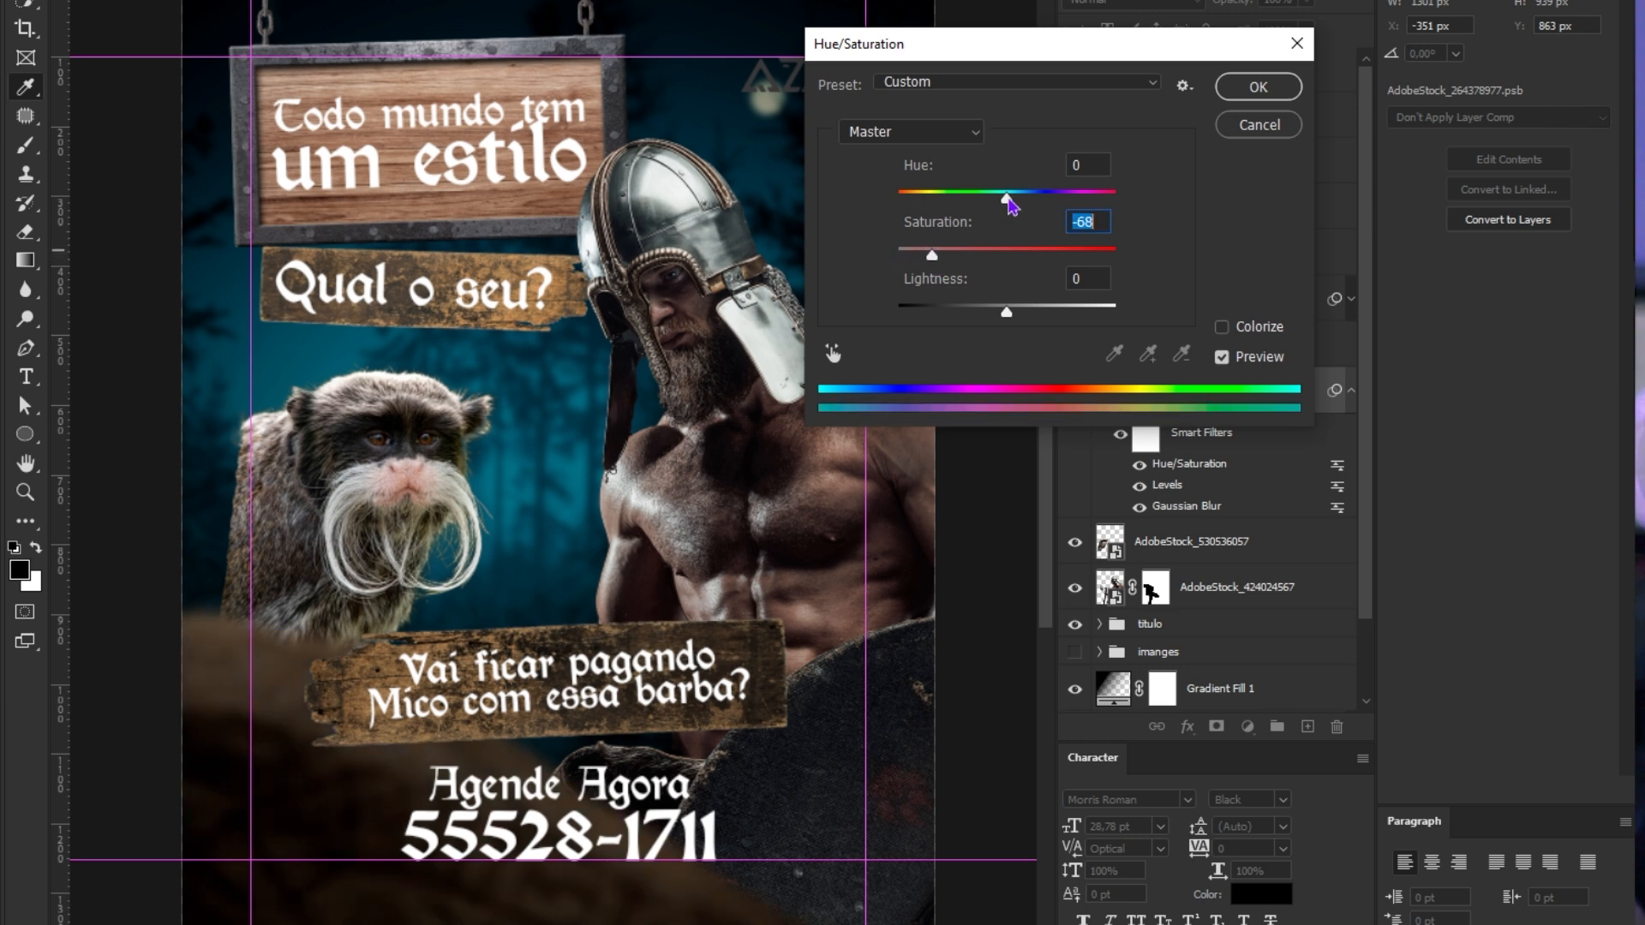
left_click_drag(1017, 200, 1104, 201)
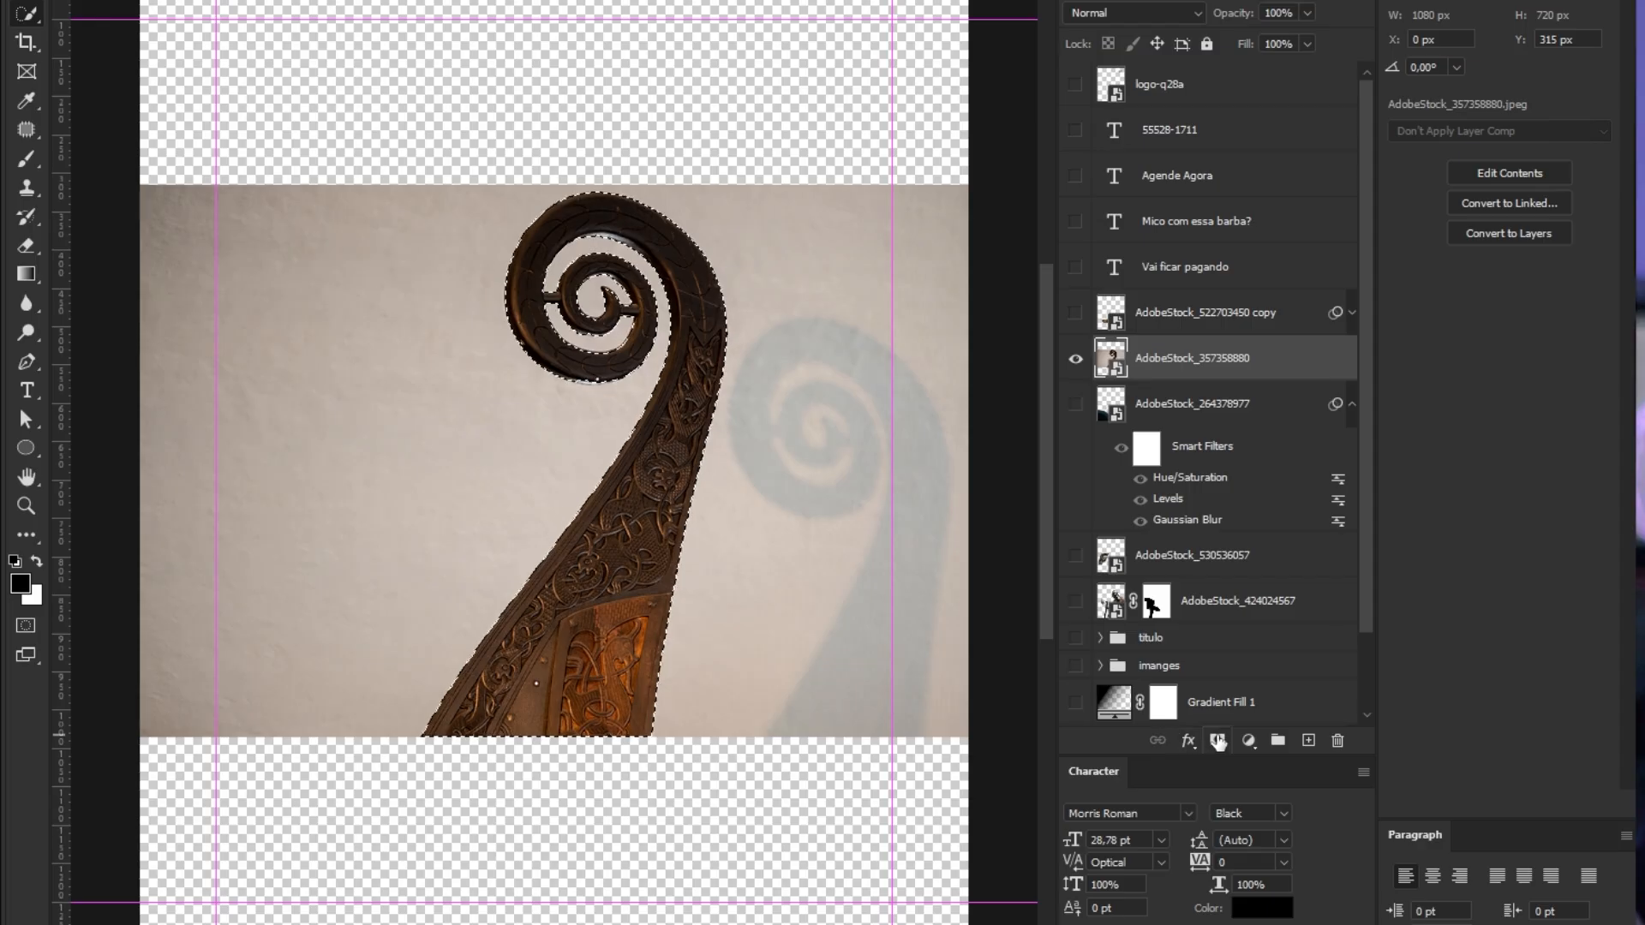
- Mask the carved ship tail out of its wall background, then rotate and place it along the poster's left edge
left_click(1217, 742)
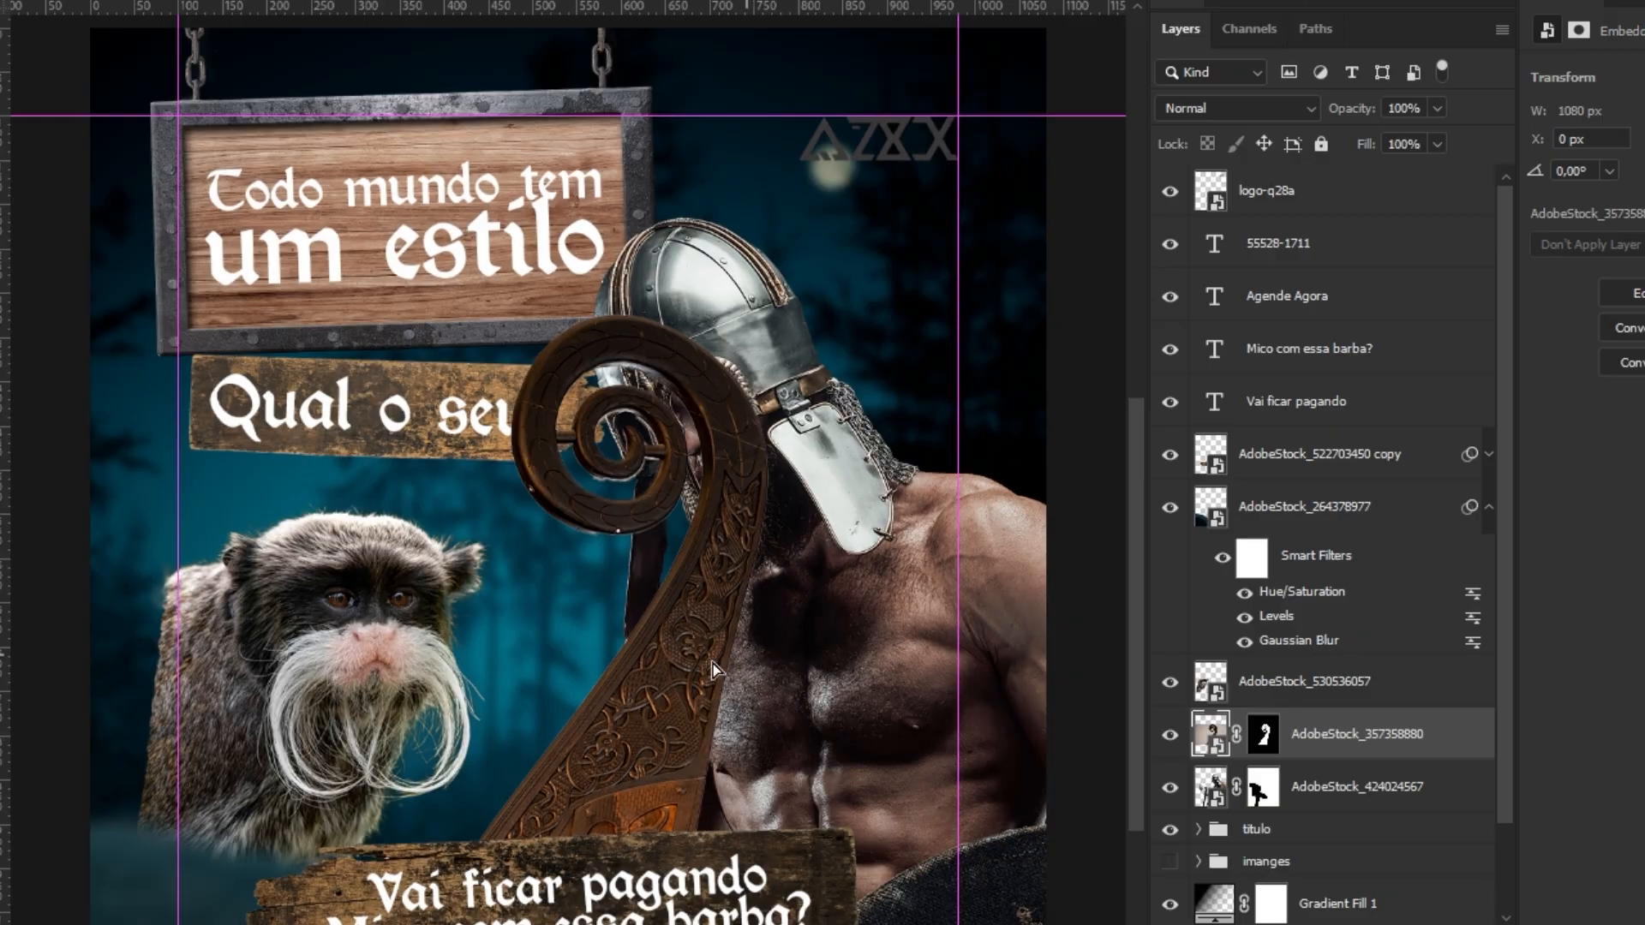
left_click_drag(712, 670, 511, 670)
key("ctrl+t")
left_click_drag(857, 390, 634, 161)
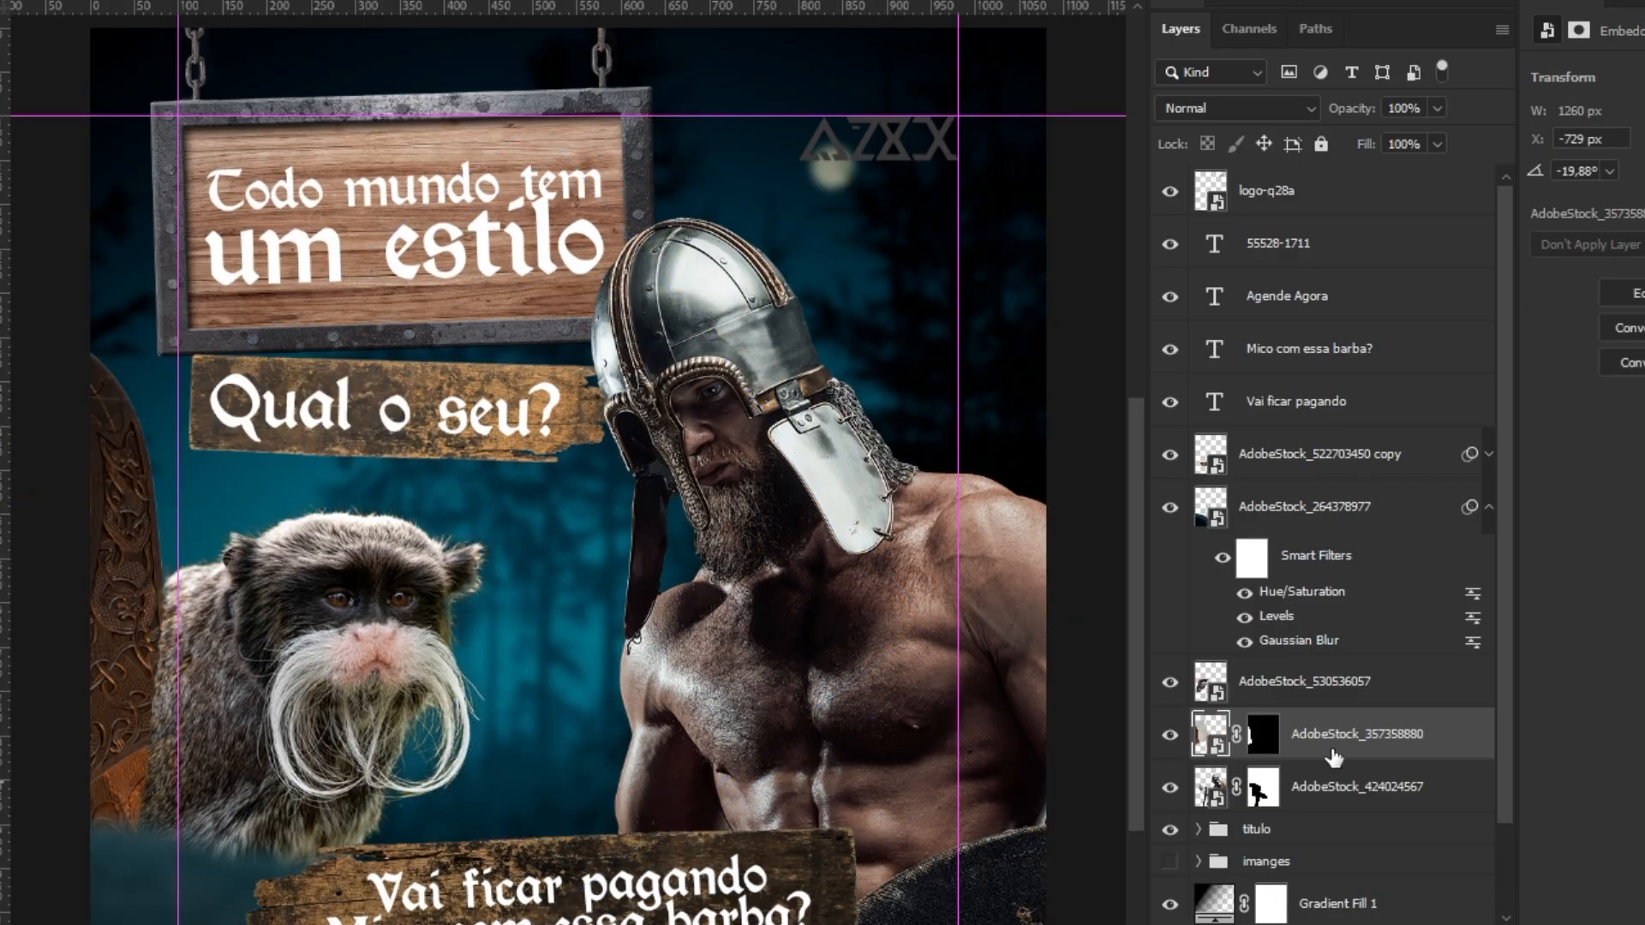
- Stack the ship tail above the monkey layer, and enlarge and rotate it so its carving runs along the left edge
left_click_drag(1334, 759, 1311, 626)
left_click_drag(534, 711, 597, 761)
key("ctrl+t")
left_click_drag(499, 570, 491, 624)
left_click_drag(342, 631, 334, 609)
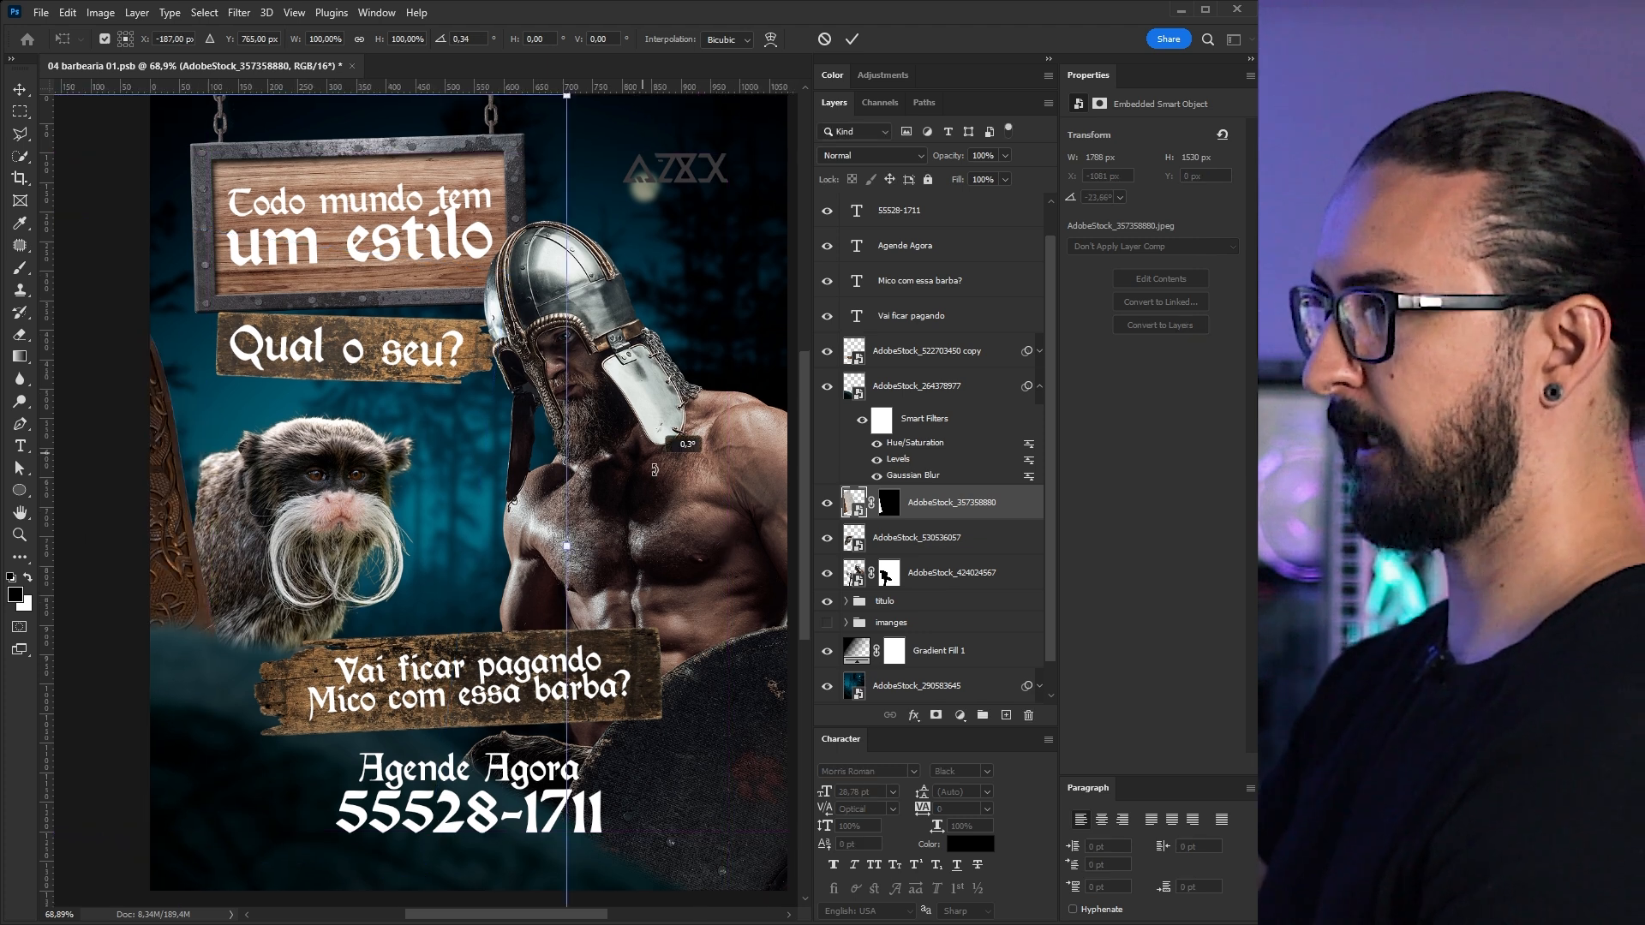
left_click_drag(685, 441, 692, 559)
scroll(508, 468, "down", 8)
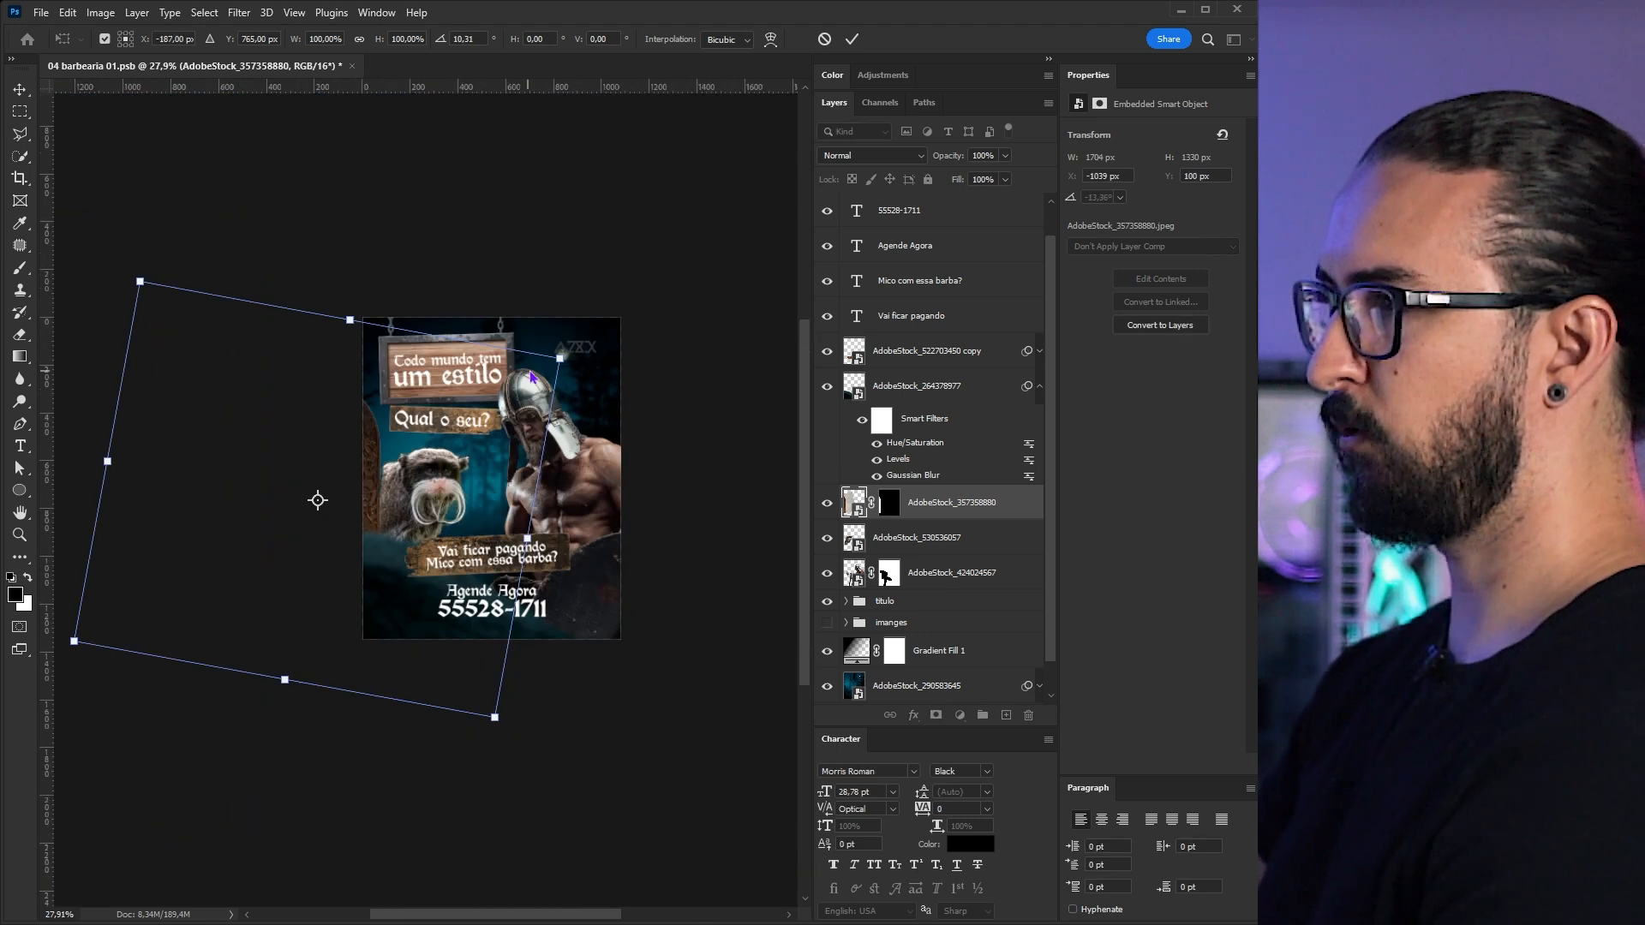
left_click_drag(559, 356, 725, 236)
left_click_drag(543, 465, 506, 410)
scroll(471, 432, "up", 8)
- Duplicate the ship-tail carving, flip it horizontally, and place the copy along the poster's right edge
left_click_drag(285, 499, 363, 490)
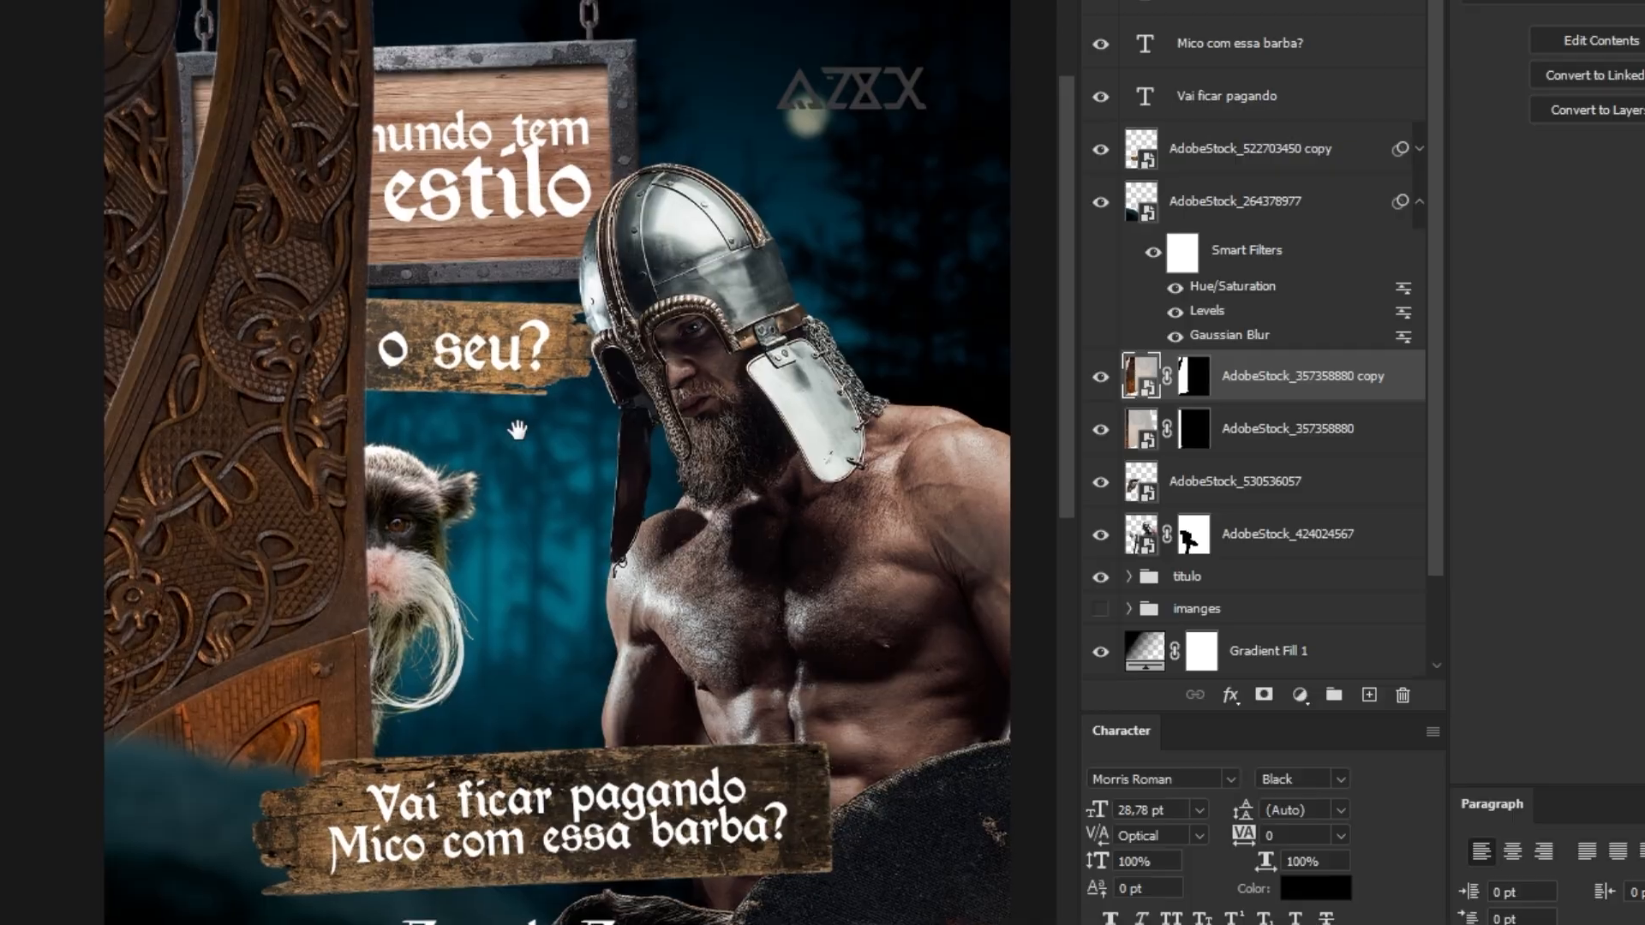
key("ctrl+t")
right_click(316, 510)
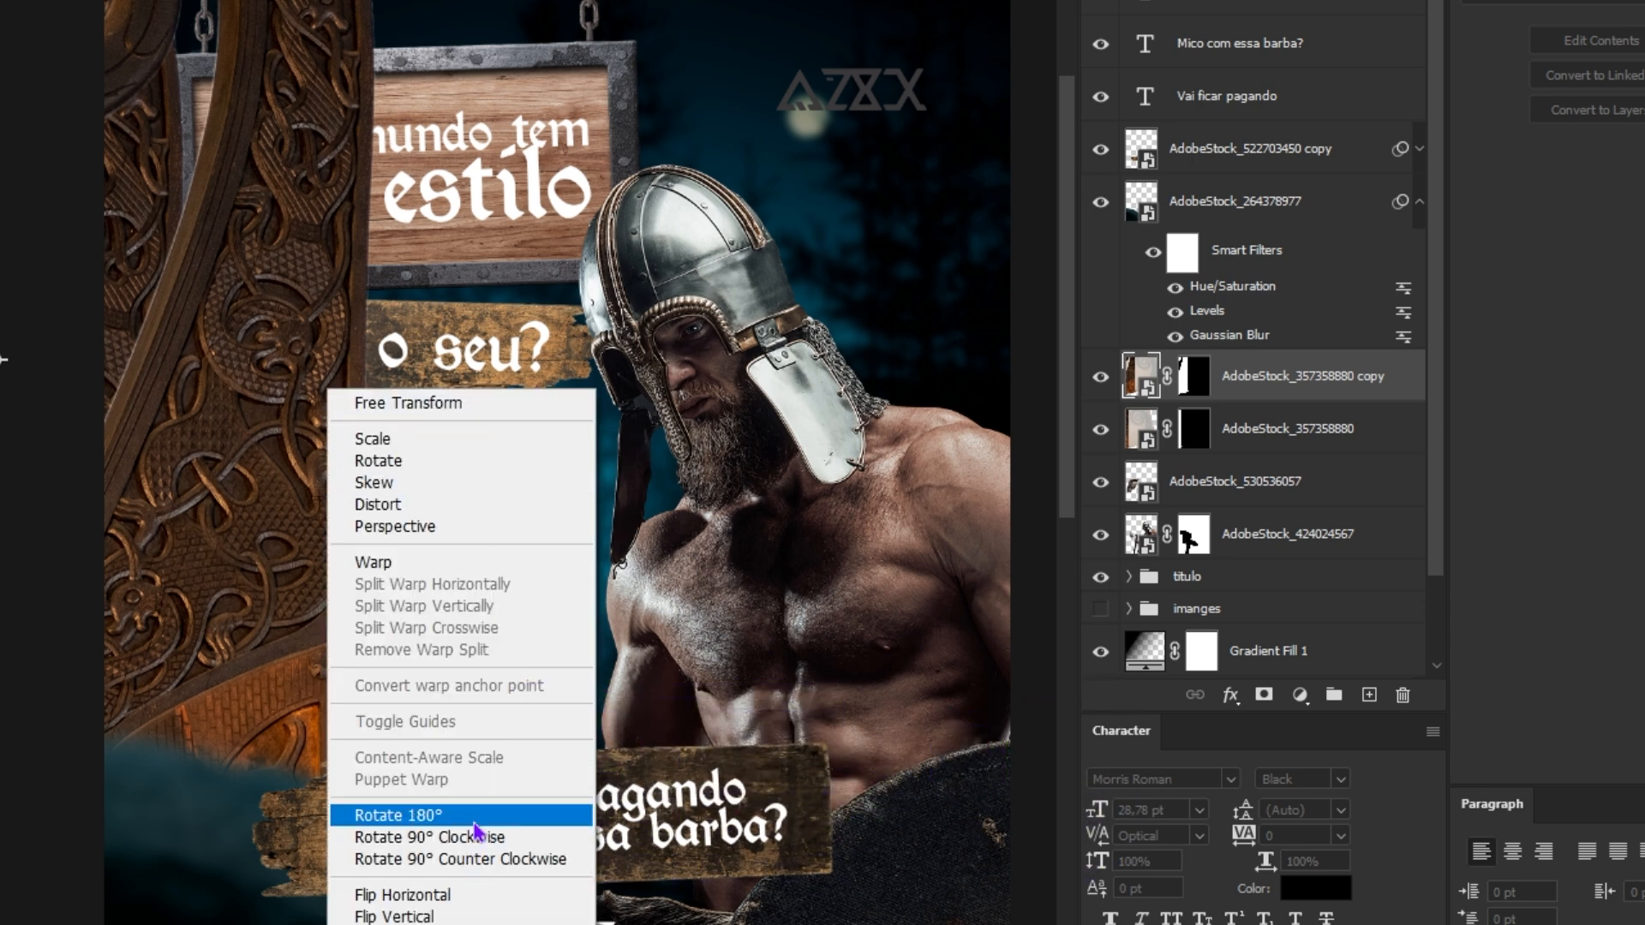
left_click(441, 891)
left_click_drag(932, 656, 917, 737)
- Duplicate the carving again, rotate the copy by -90°, and place it across the poster's upper edge as a frame
key("ctrl+j")
key("ctrl+t")
right_click(894, 495)
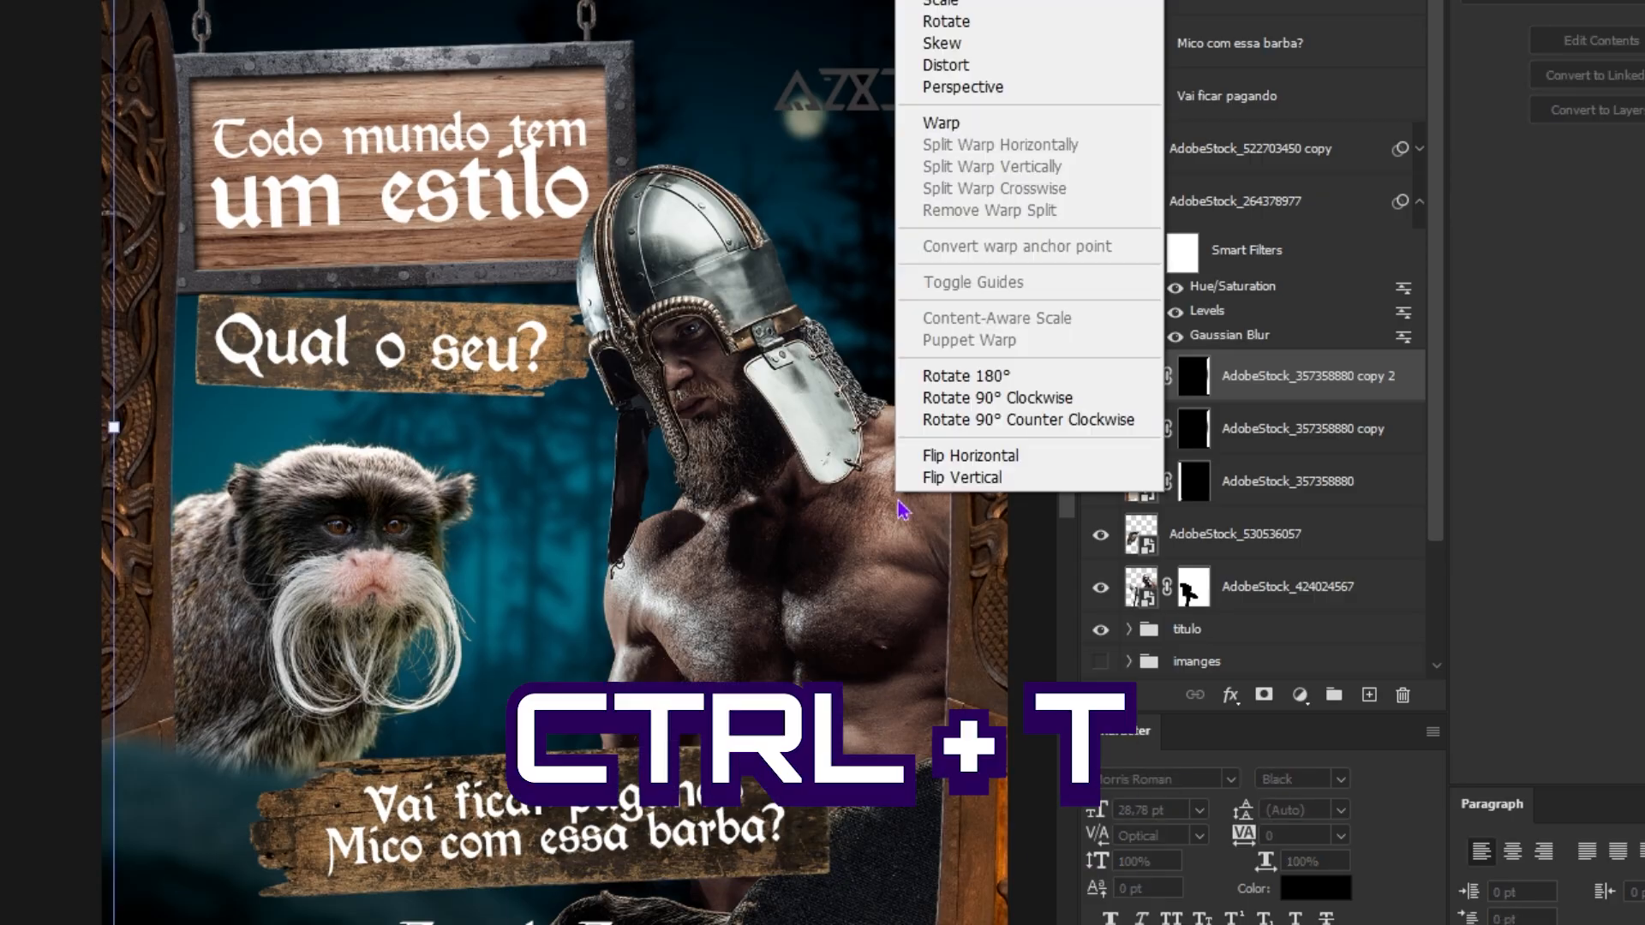
left_click_drag(403, 338, 527, 825)
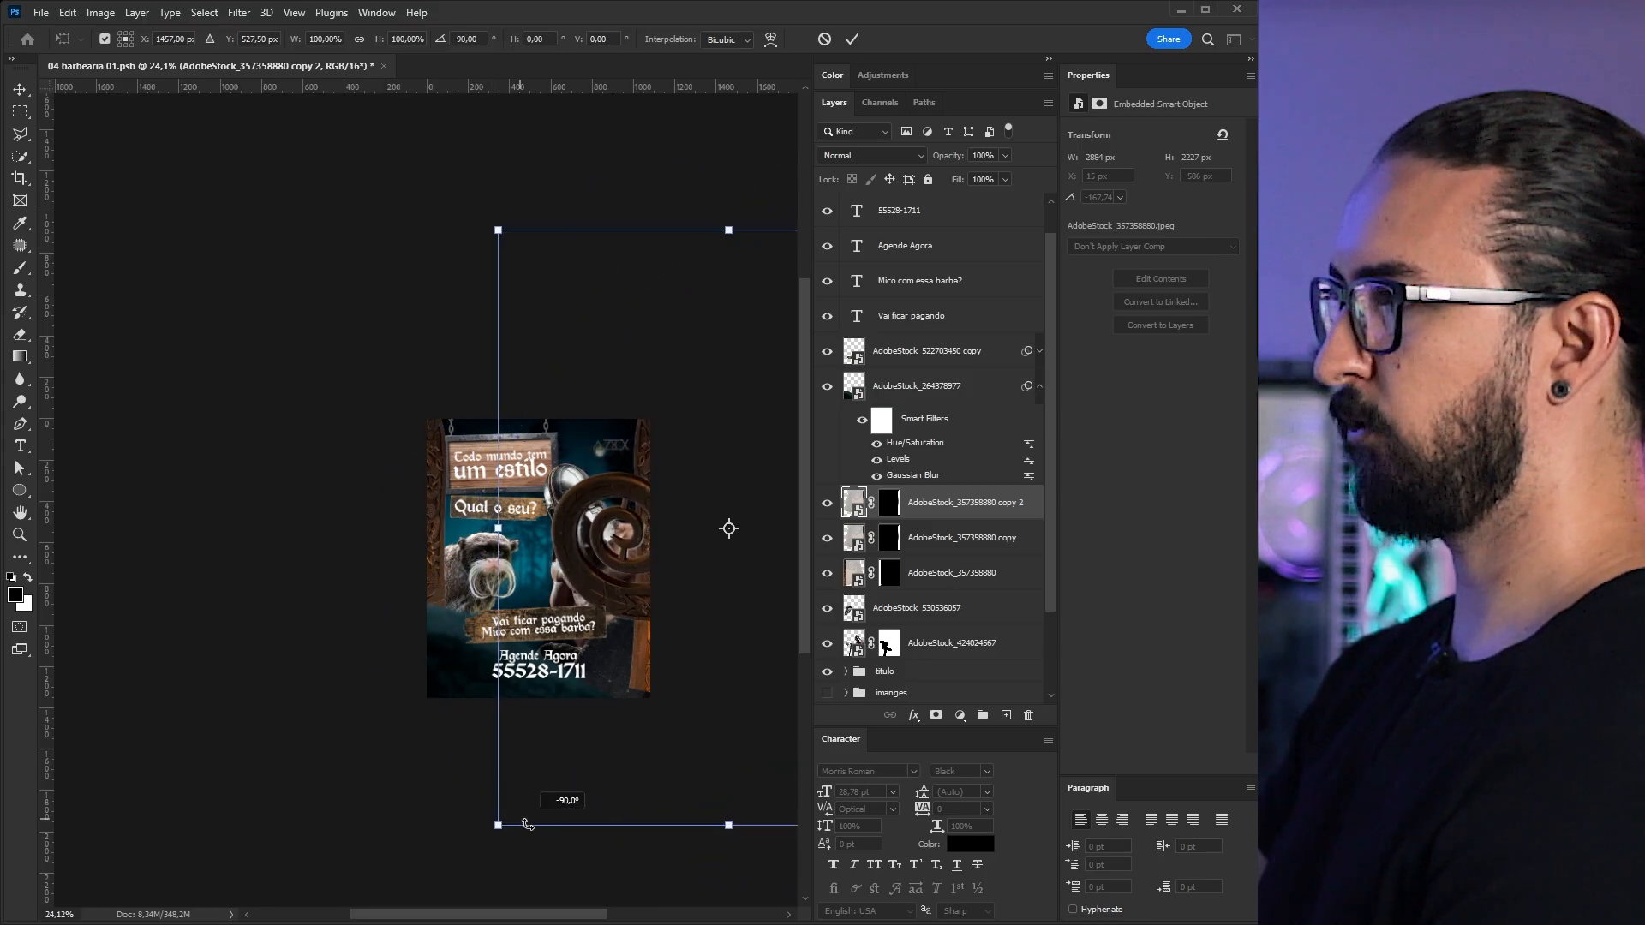
left_click_drag(656, 629, 441, 447)
key("Return")
scroll(445, 448, "up", 3)
left_click_drag(447, 275, 428, 256)
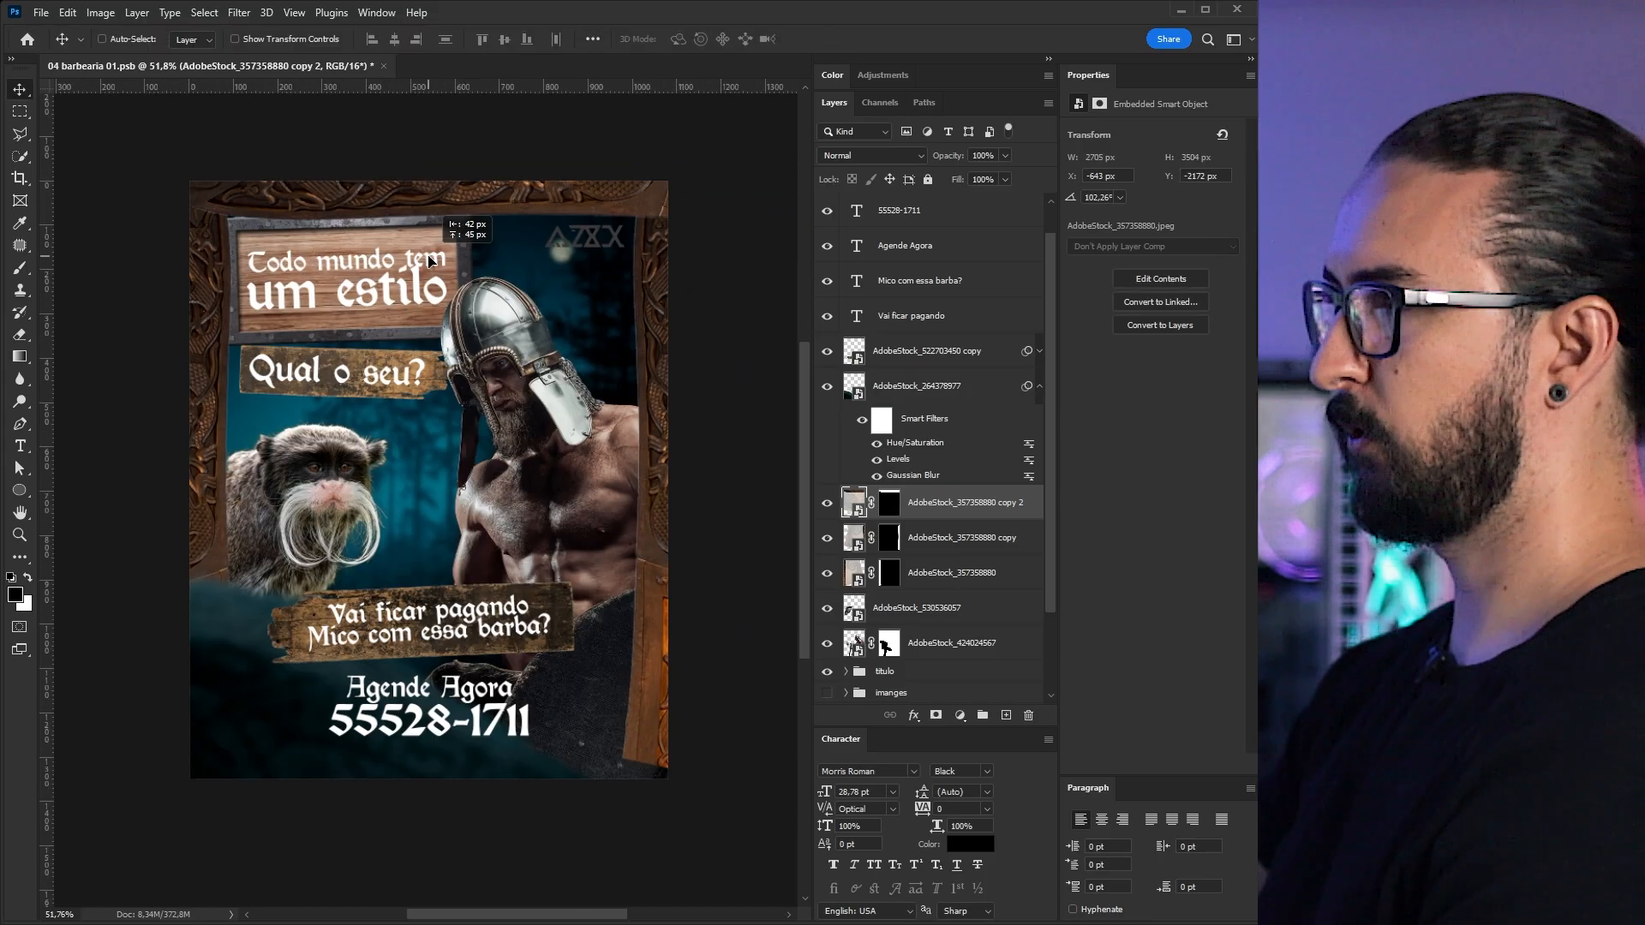
- Stack the upper and right carving copies below the imanges group, and rotate the right one by 0.90° with a slight inward shift
left_click(931, 541, "ctrl")
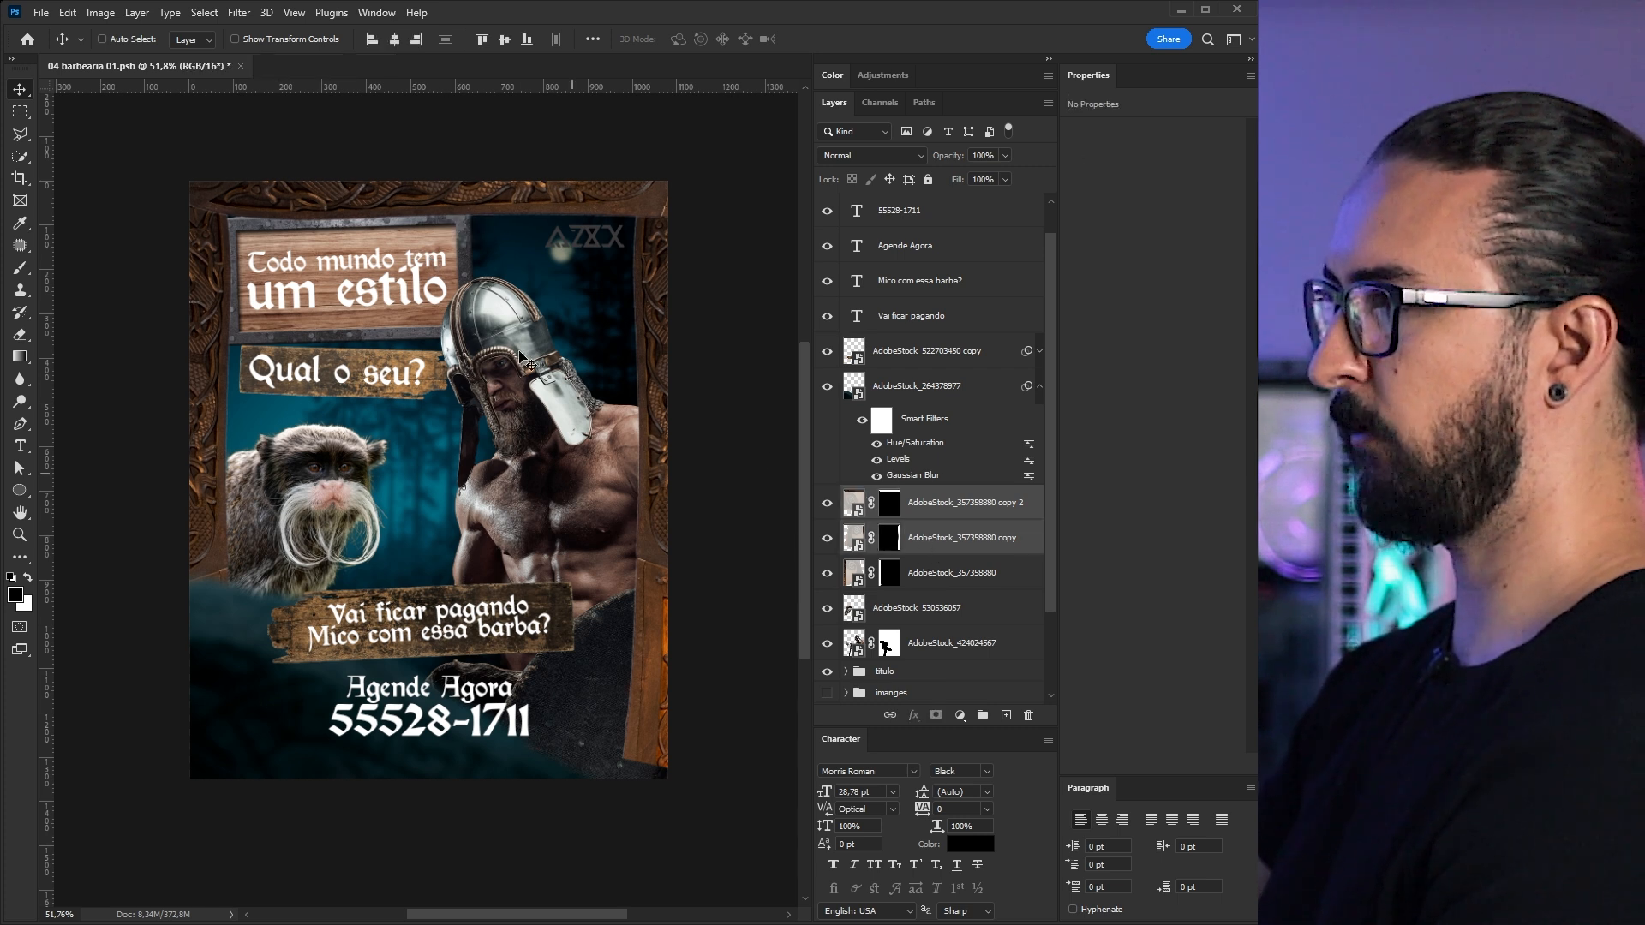
scroll(947, 583, "down", 3)
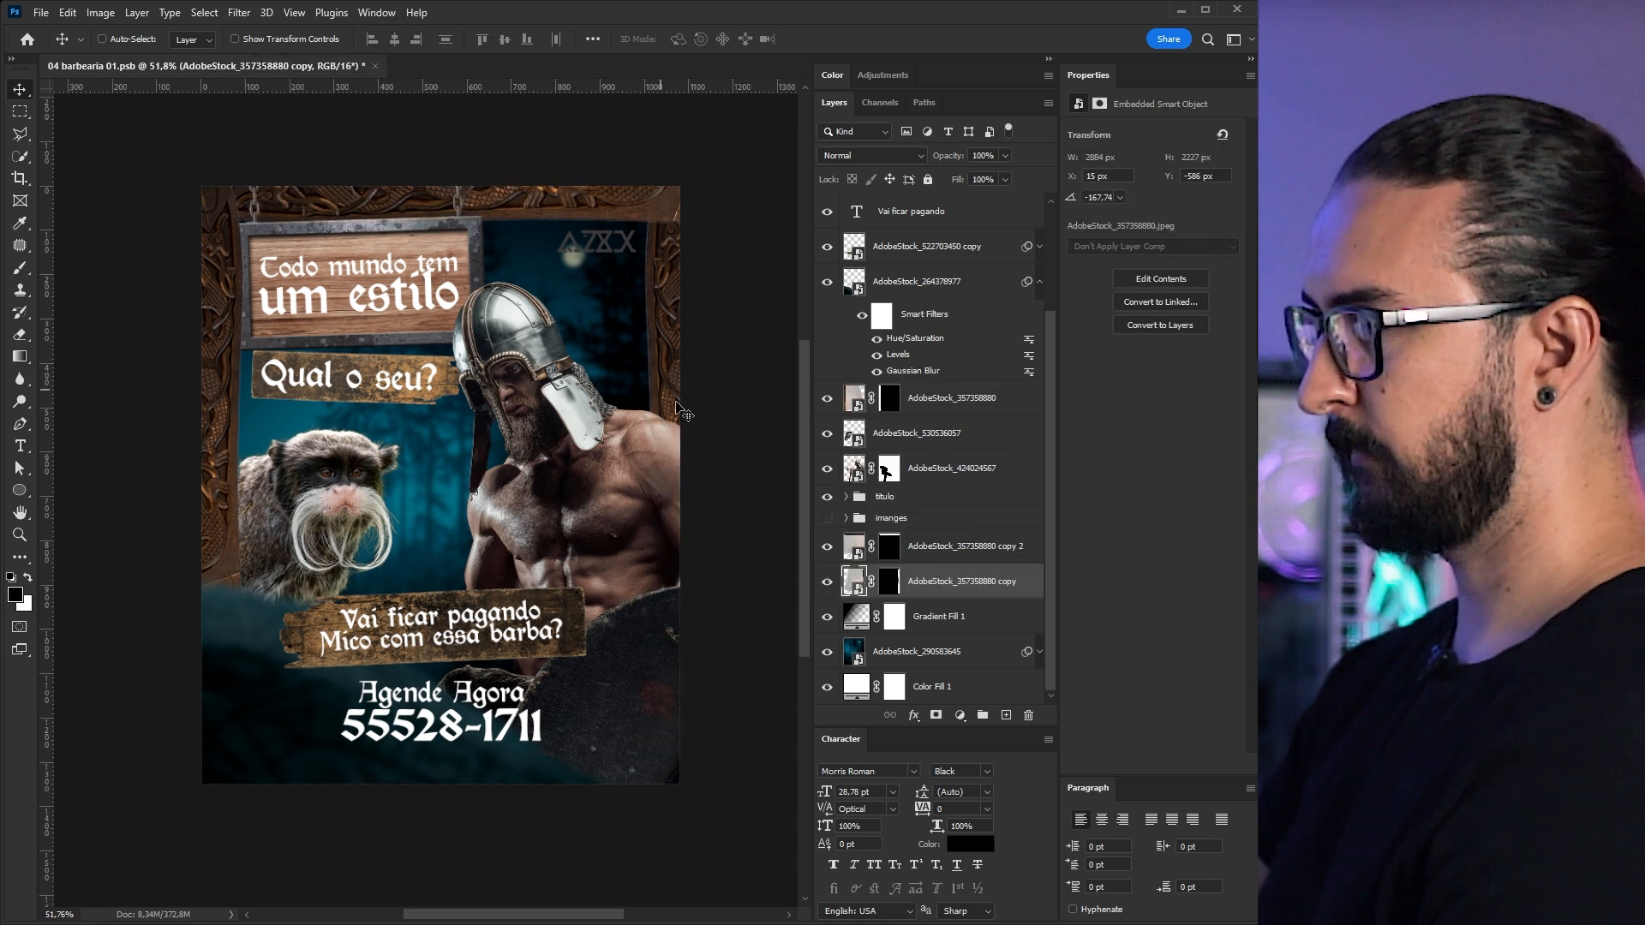
left_click_drag(683, 414, 676, 403)
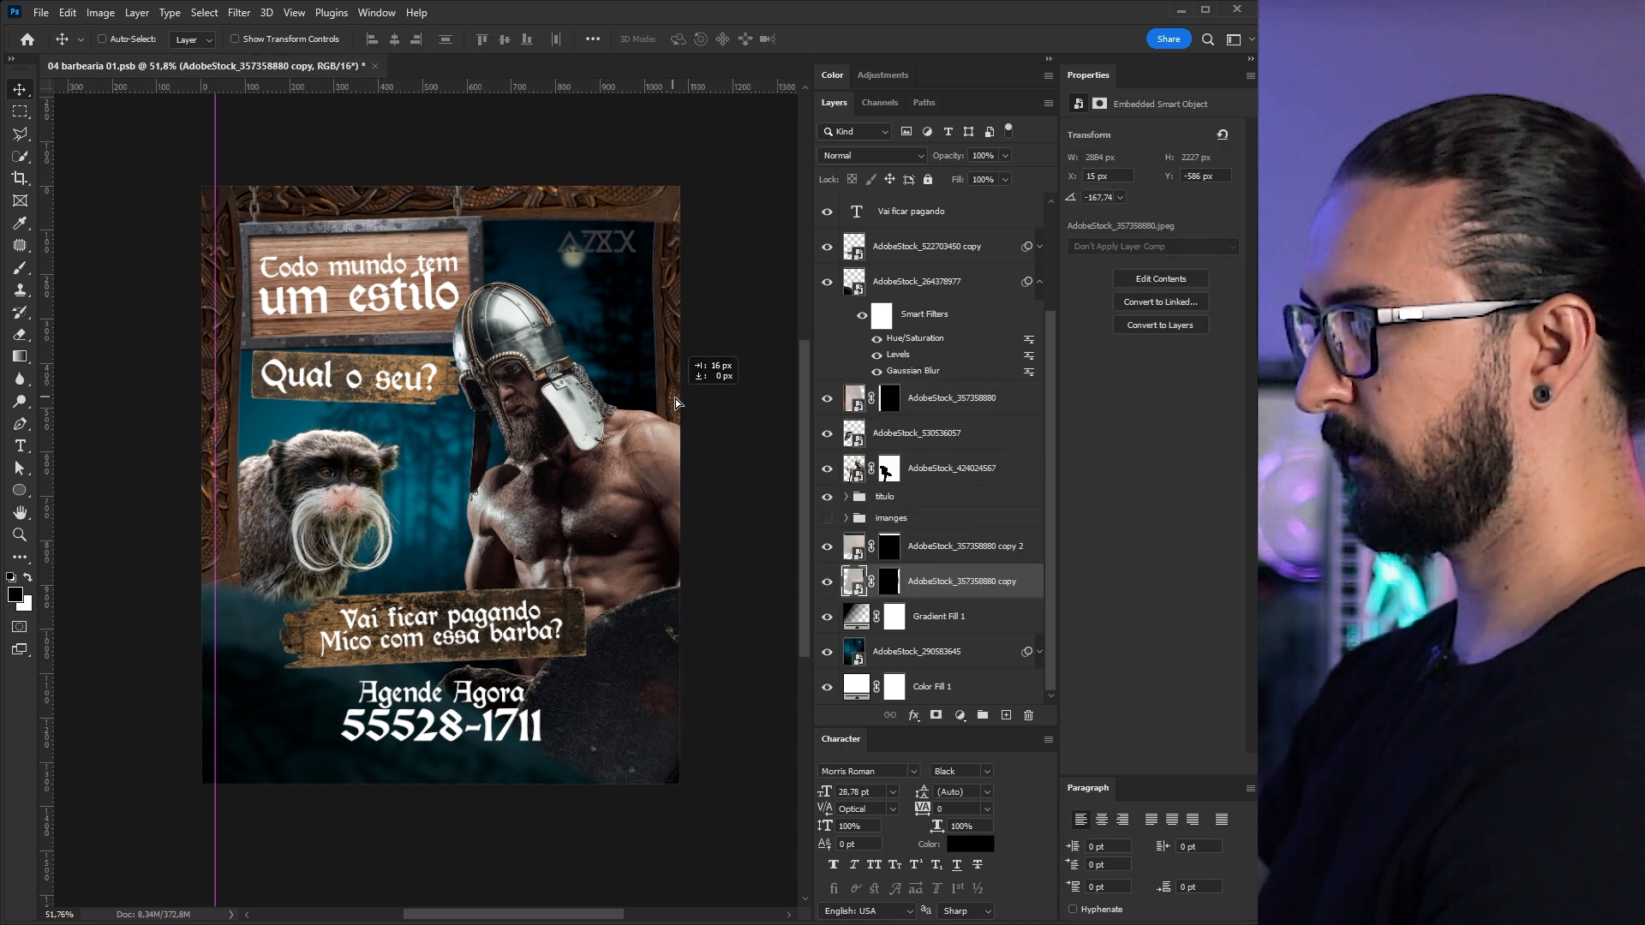
key("ctrl+t")
mouse_move(167, 802)
left_mouse_down()
mouse_move(181, 767)
mouse_move(165, 776)
left_mouse_up()
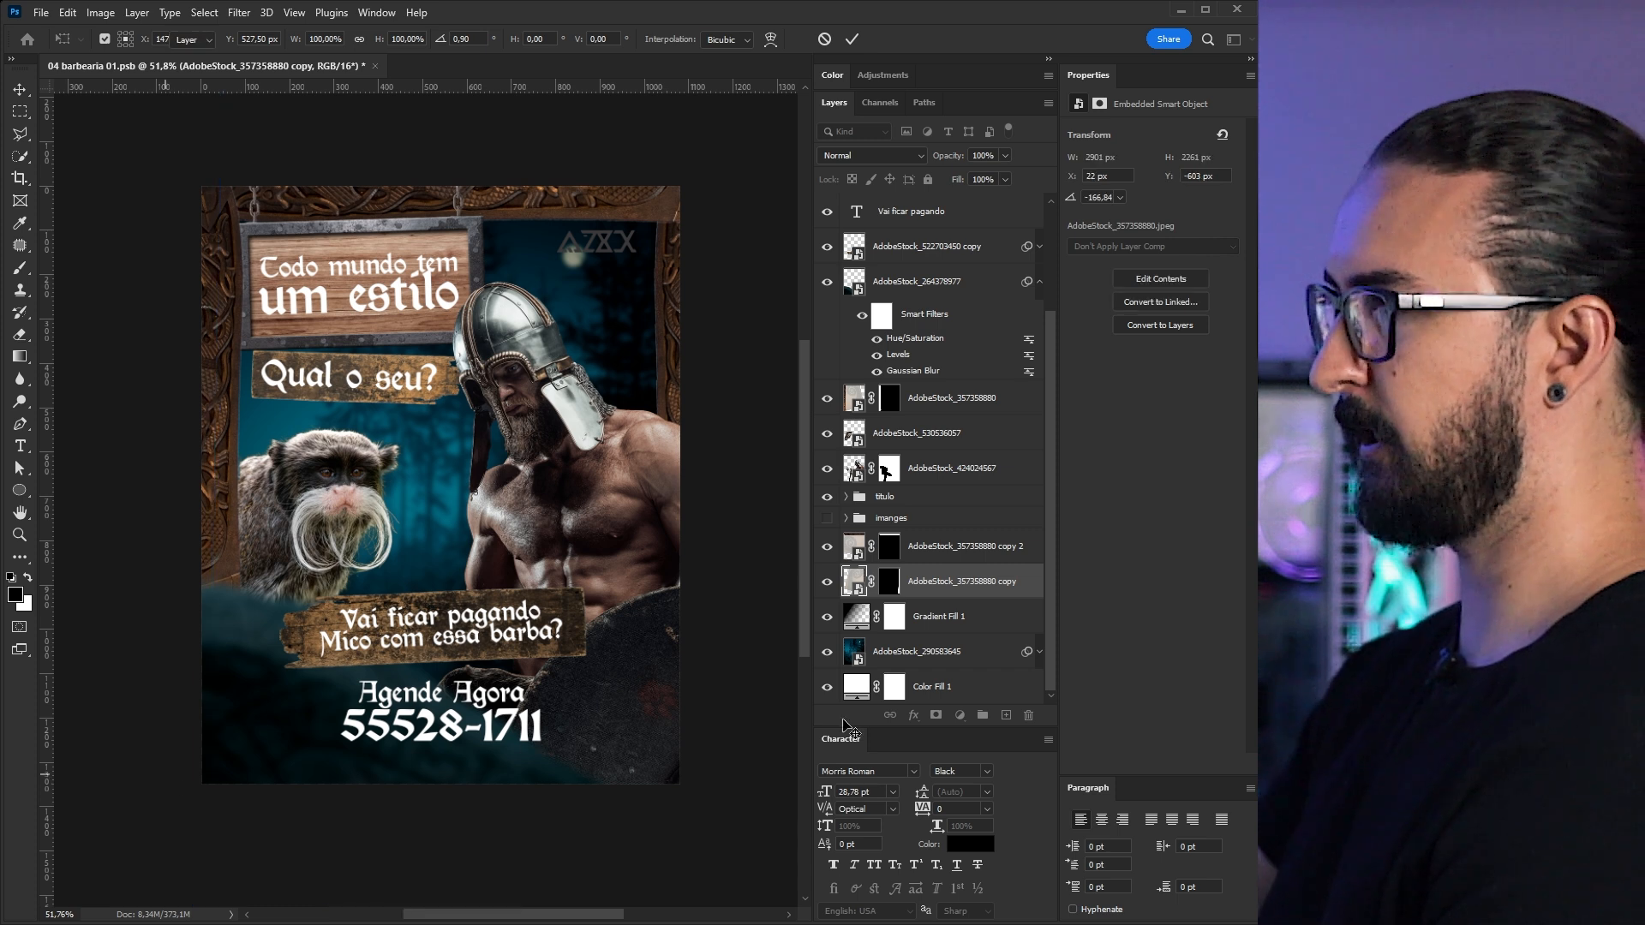
key("Return")
- Nudge the upper and left carvings to line up as a frame around the poster
left_click(934, 553)
left_click_drag(605, 405, 606, 425)
left_click_drag(274, 382, 253, 420)
left_click_drag(379, 435, 377, 441)
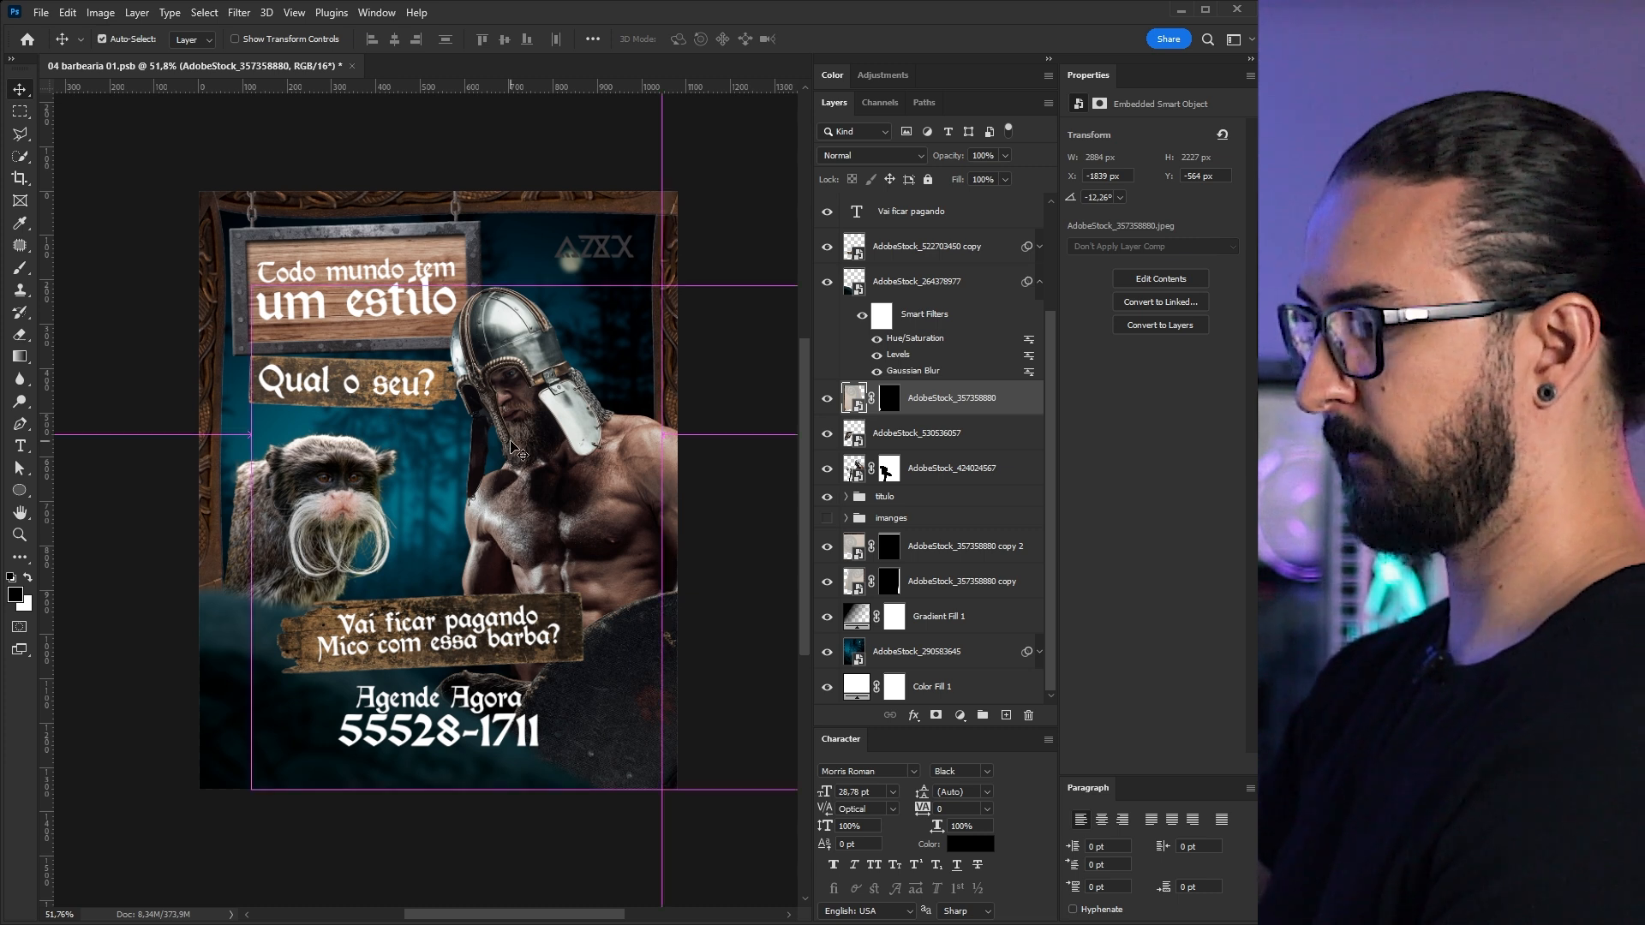
- Enlarge the monkey to about 45.5% and shift it slightly left
key("ctrl+0")
left_click_drag(305, 551, 289, 557)
key("ctrl+t")
left_click_drag(389, 438, 407, 418)
left_click_drag(351, 499, 338, 498)
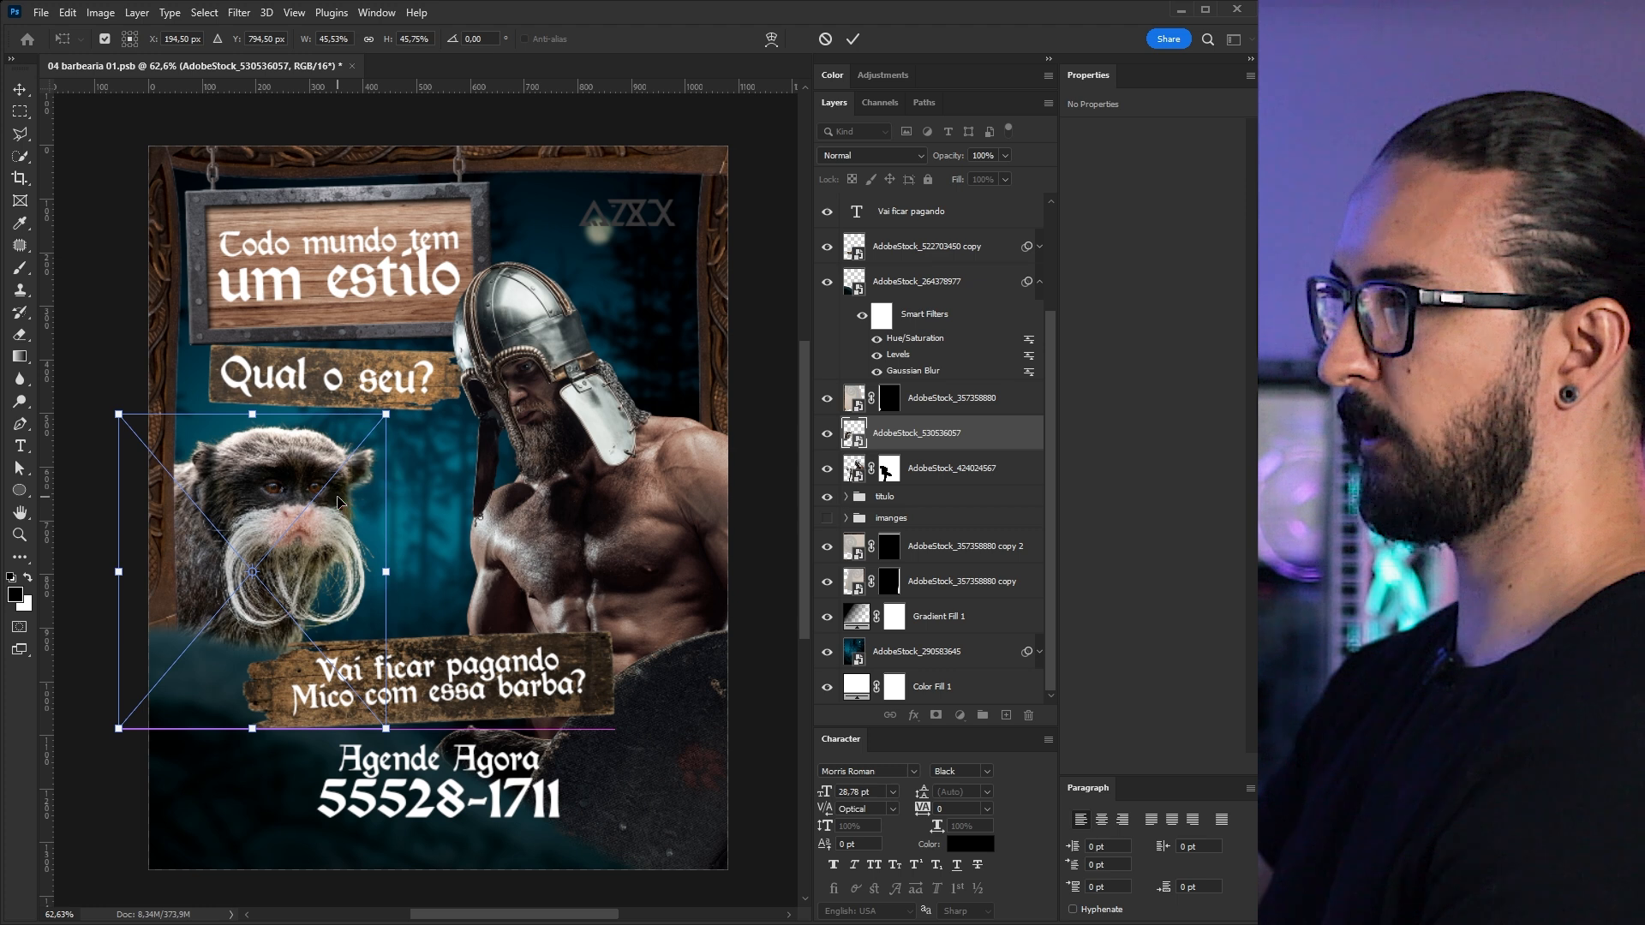
key("Return")
- Hide all three ship-tail carving layers that form the frame
left_click(827, 547)
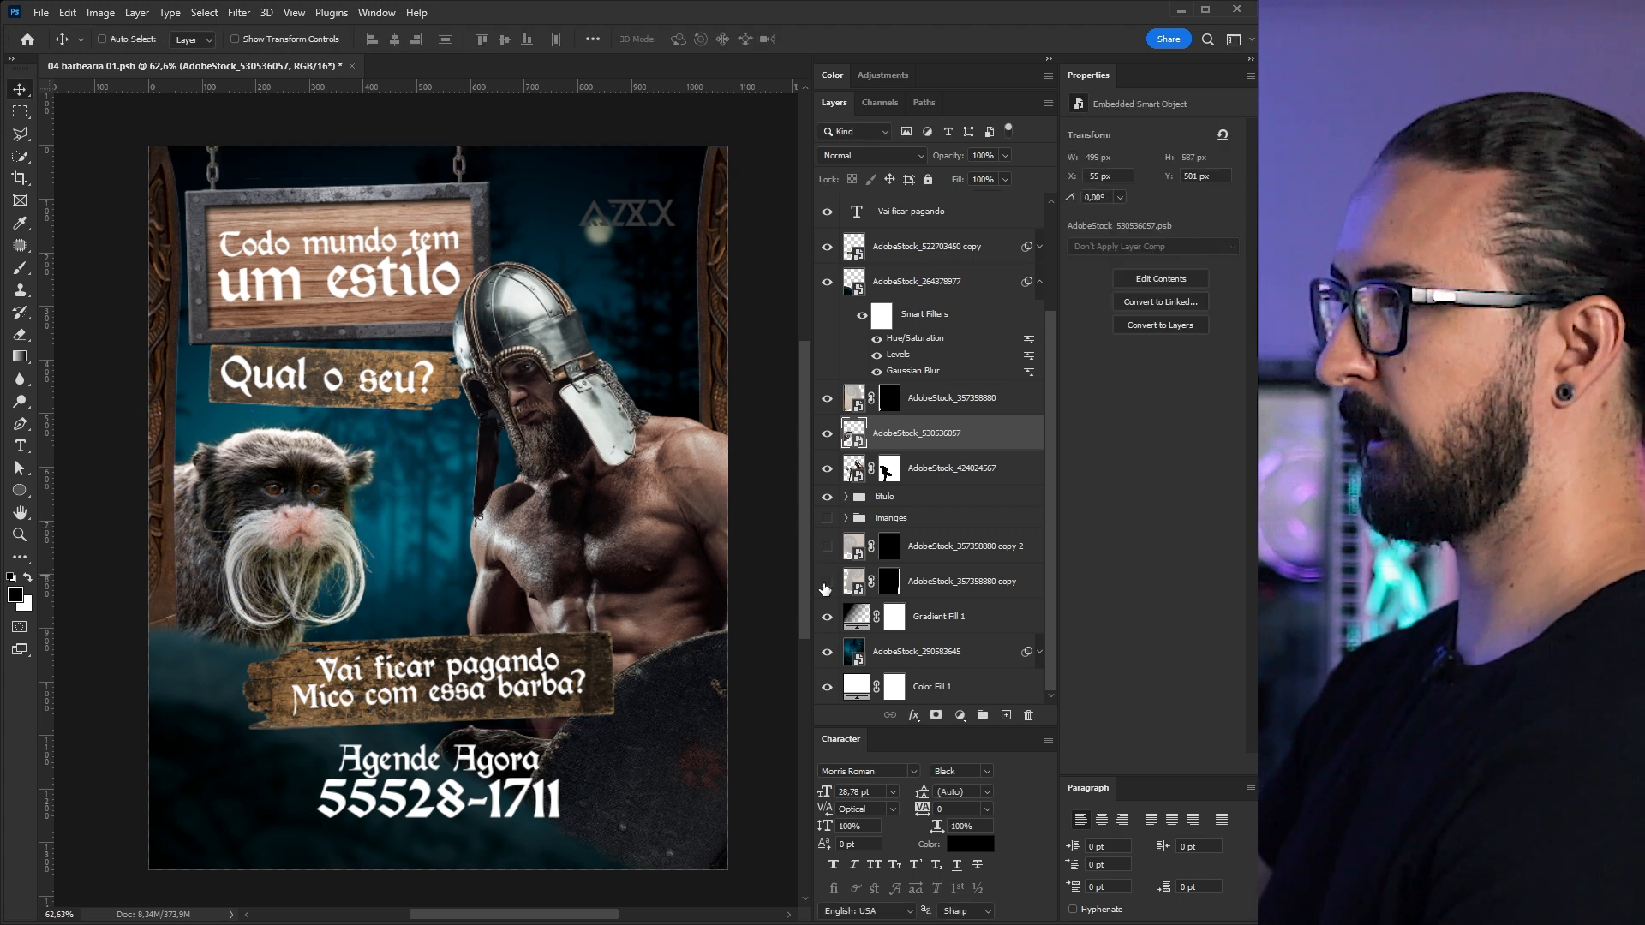
left_click(827, 582)
left_click(827, 399)
- Enlarge and distort the monkey by pulling its left corners and lower edge outward, and move it slightly up
left_click_drag(341, 548, 343, 540)
key("ctrl+t")
left_click_drag(133, 420, 112, 413)
left_click_drag(130, 731, 99, 761)
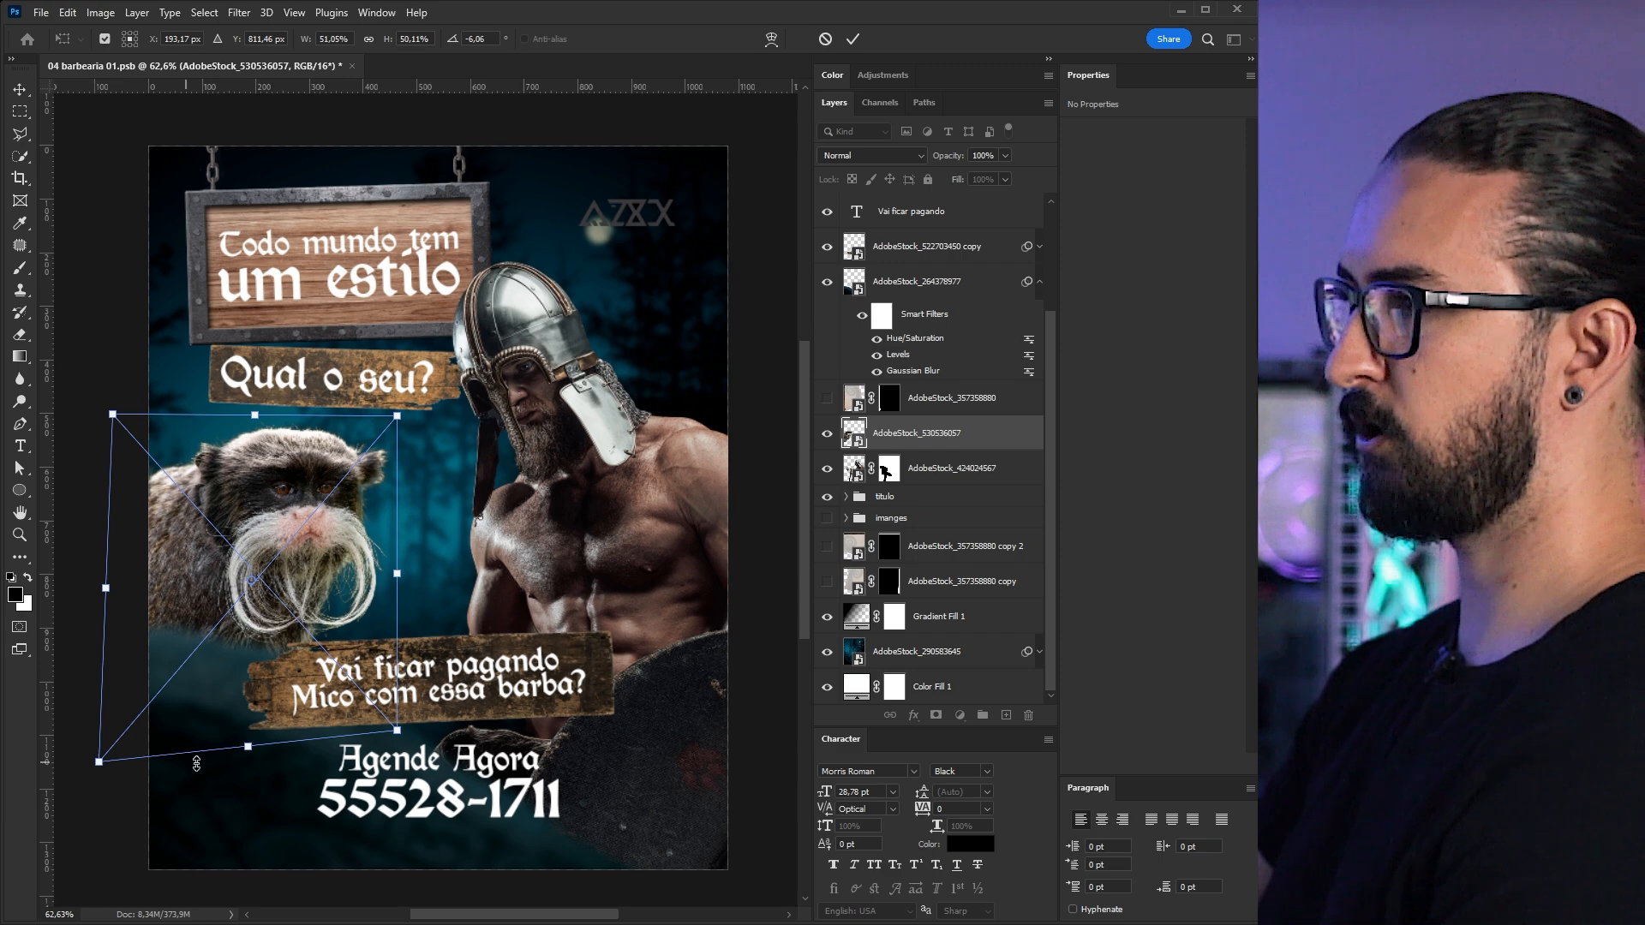
left_click_drag(247, 746, 247, 767)
left_click_drag(255, 573, 257, 544)
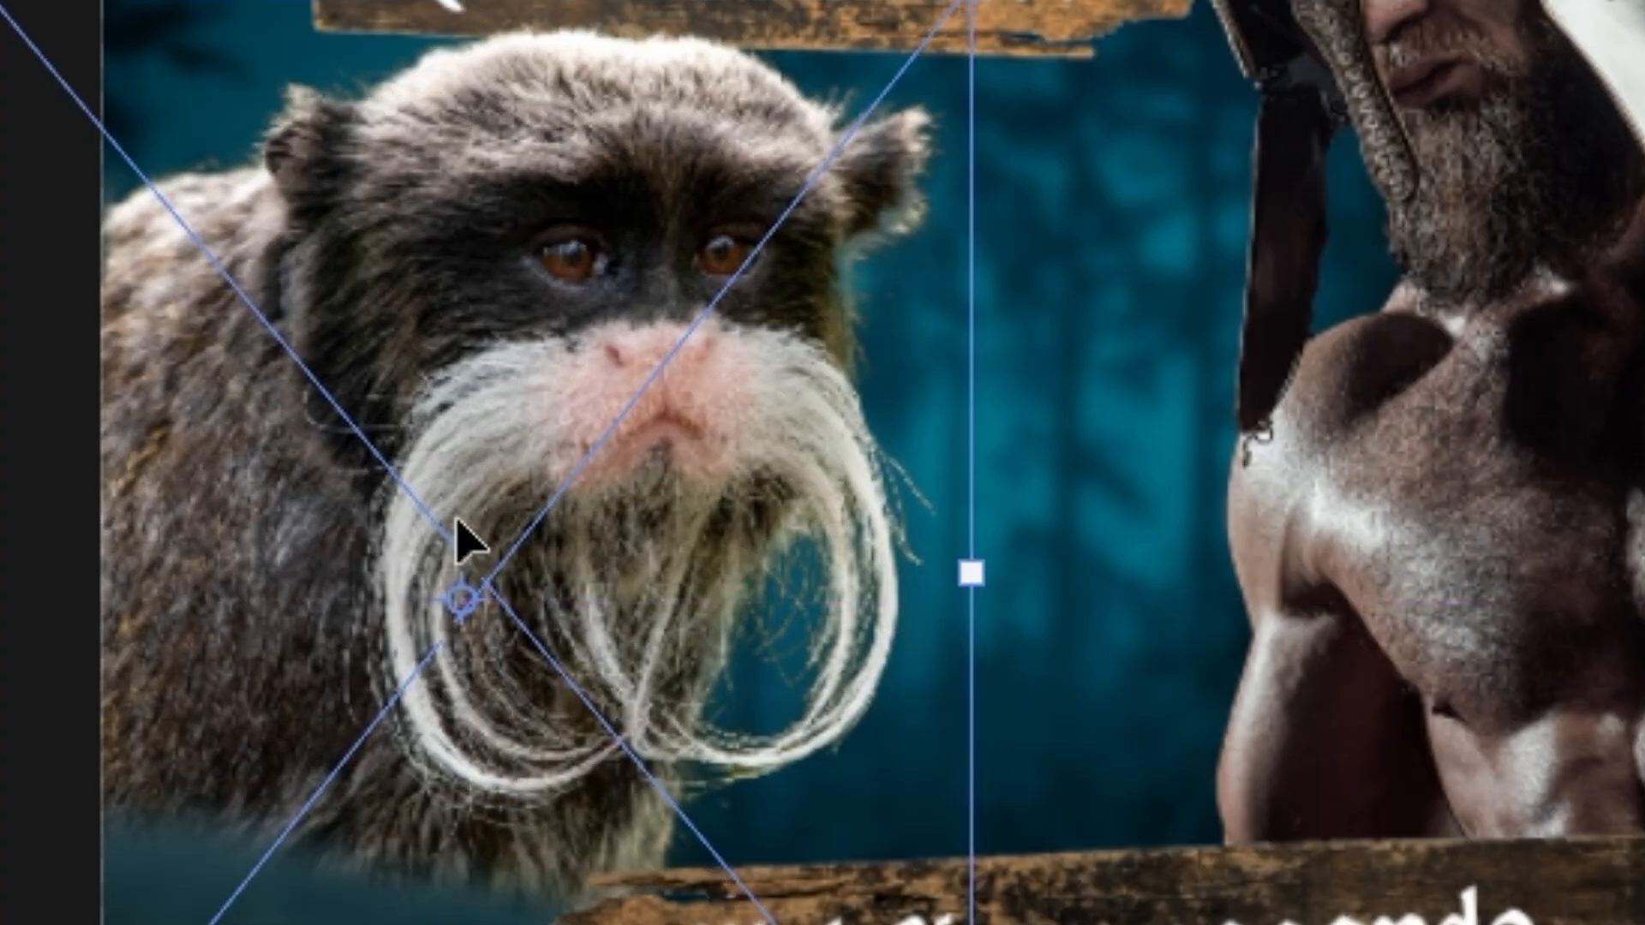
key("Return")
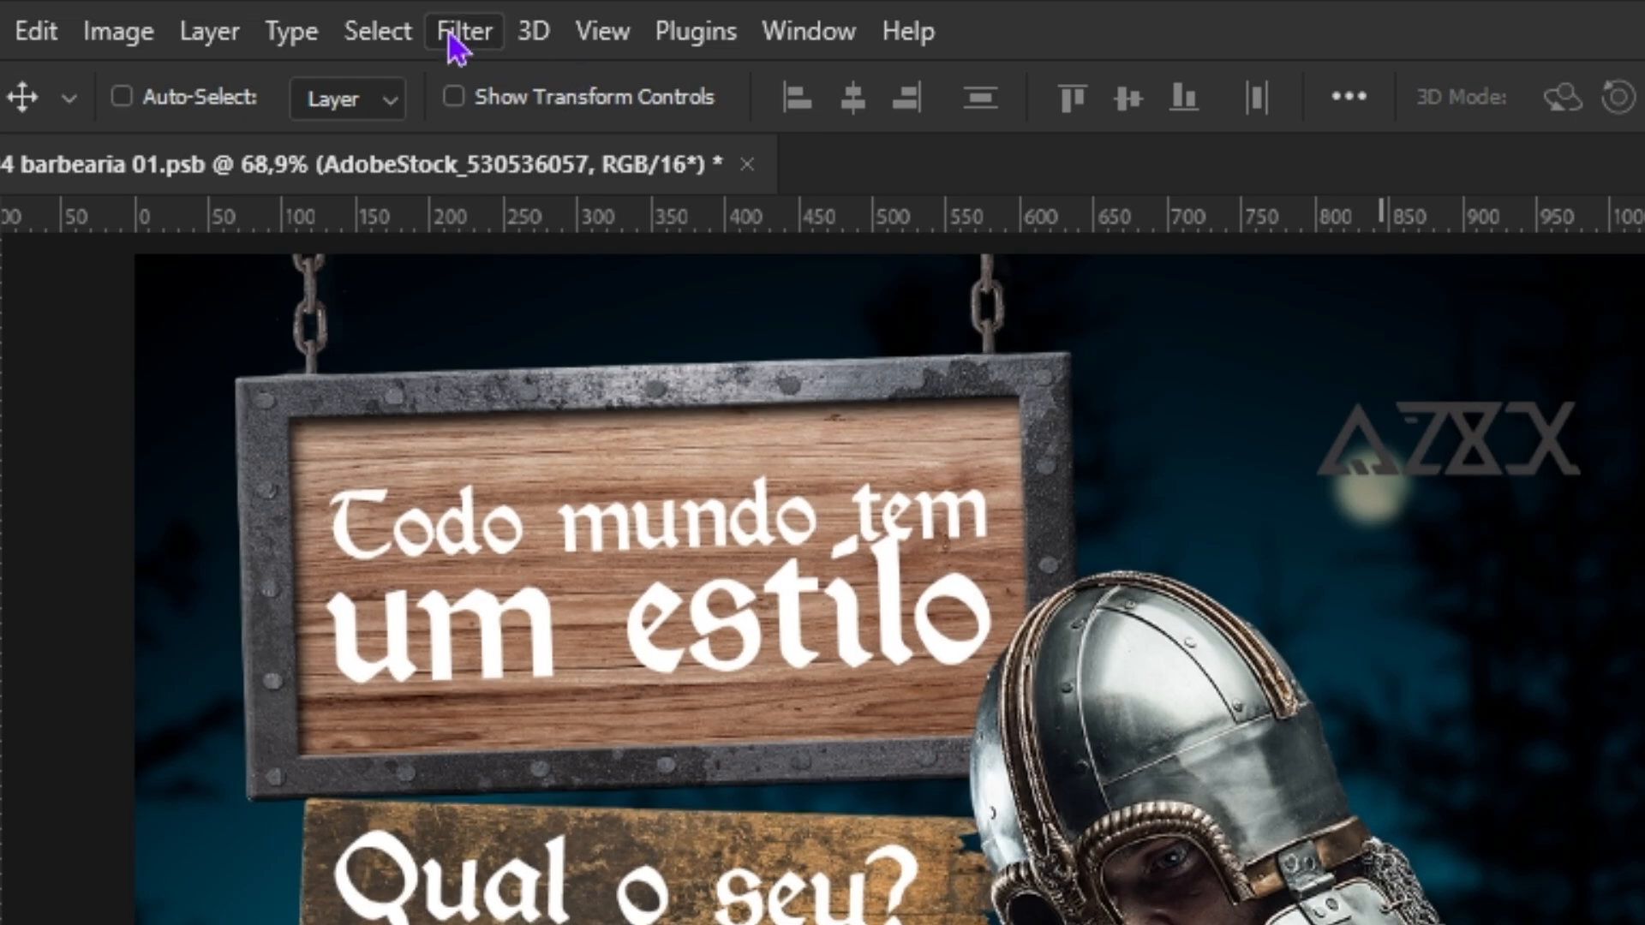
- Apply a Camera Raw filter to the monkey with temperature -11, tint +5, exposure -0.35, contrast +10, shadows +6 and clarity +4
left_click(457, 38)
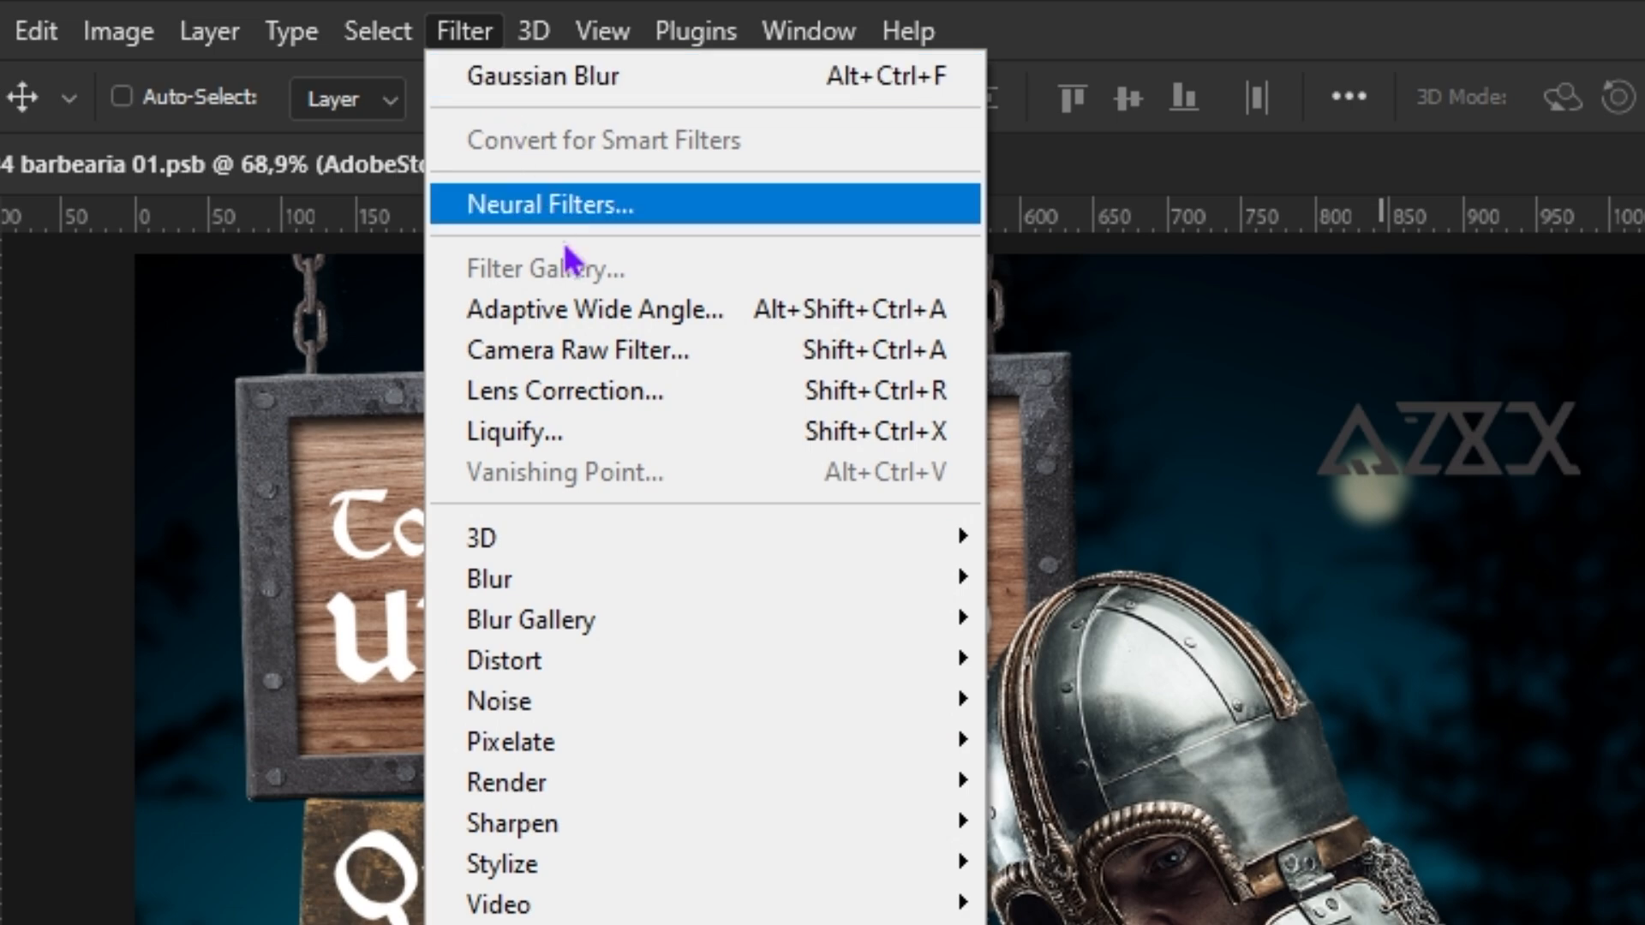
left_click(591, 351)
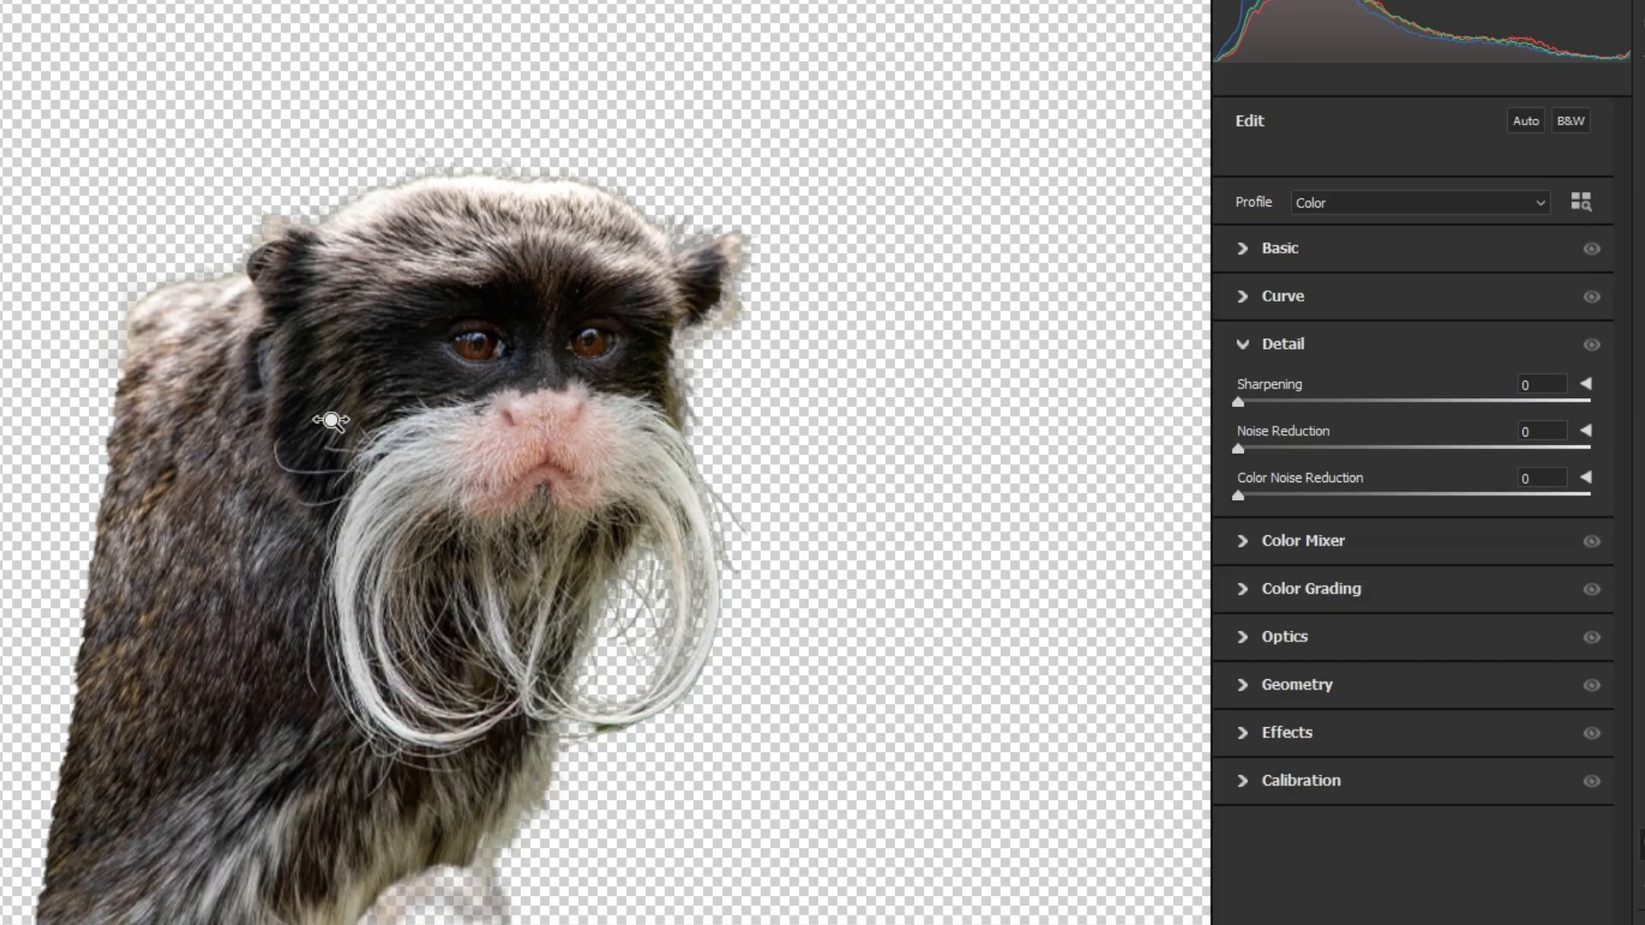
scroll(331, 420, "down", 1)
left_click_drag(430, 487, 579, 294)
left_click(1285, 249)
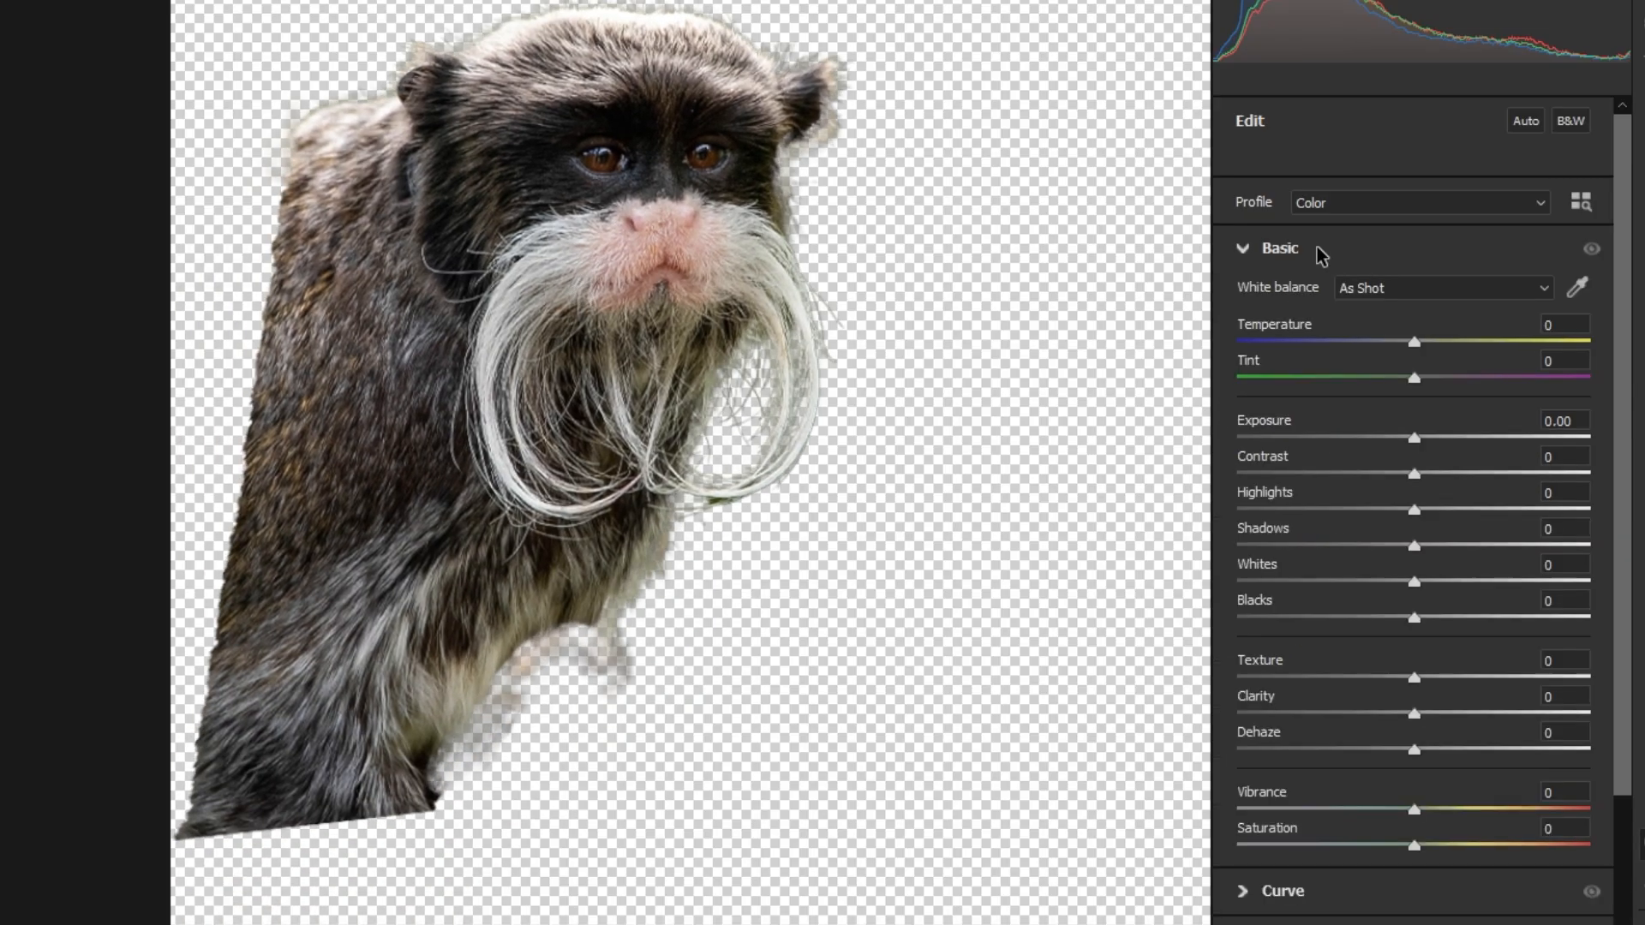
left_click_drag(1414, 341, 1398, 347)
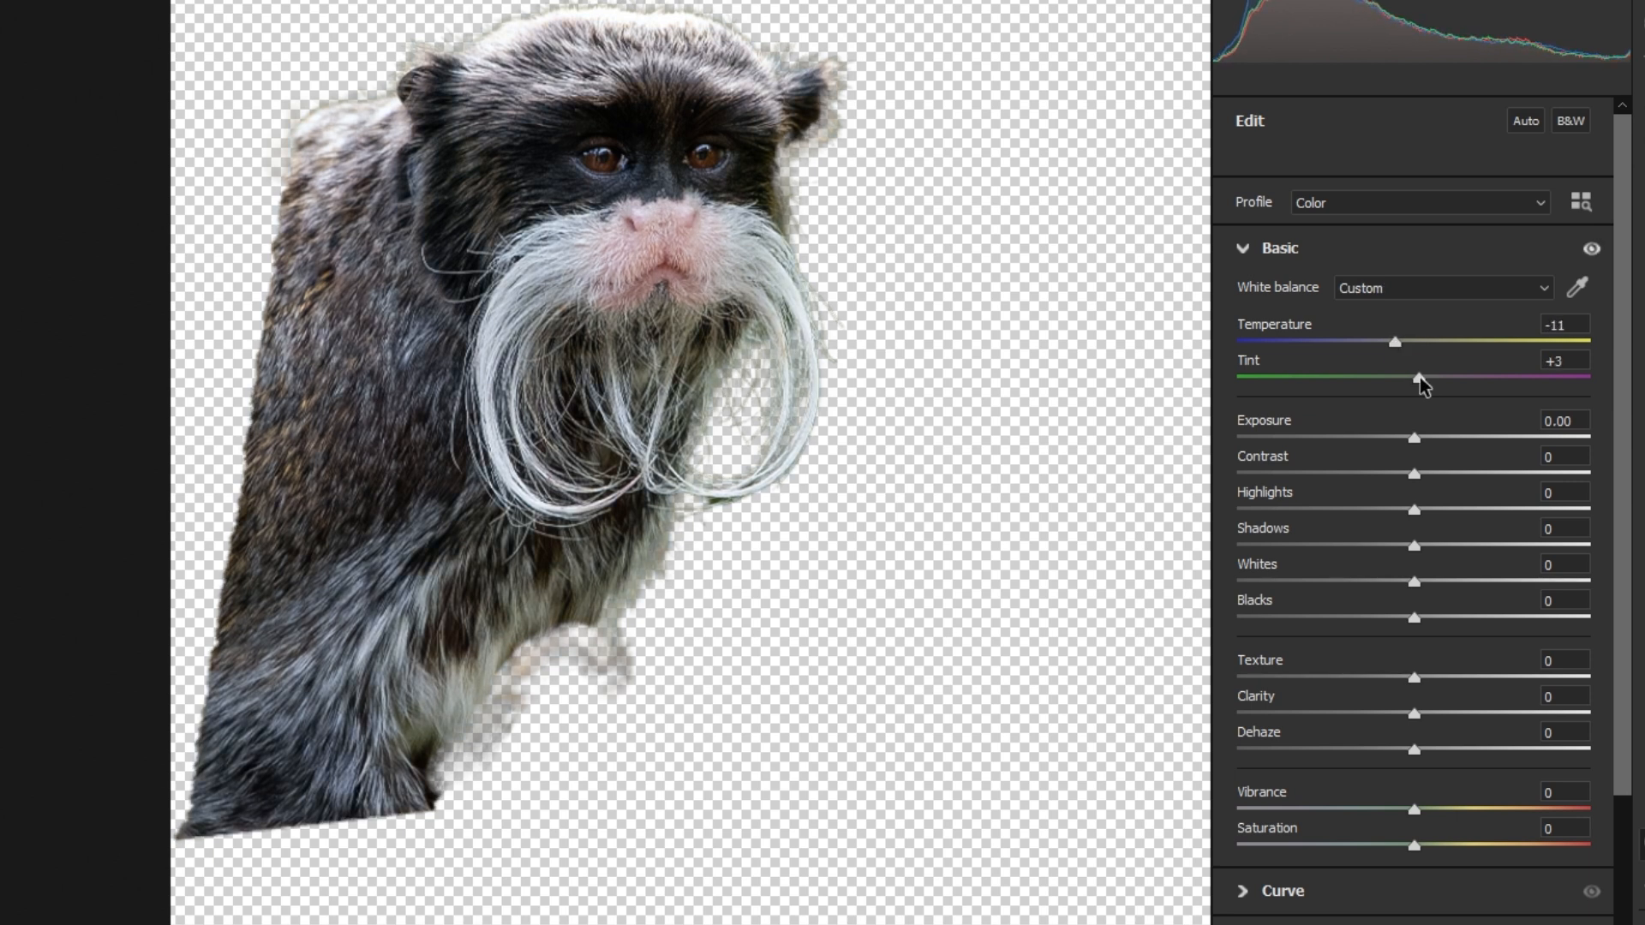
left_click_drag(1443, 483, 1400, 439)
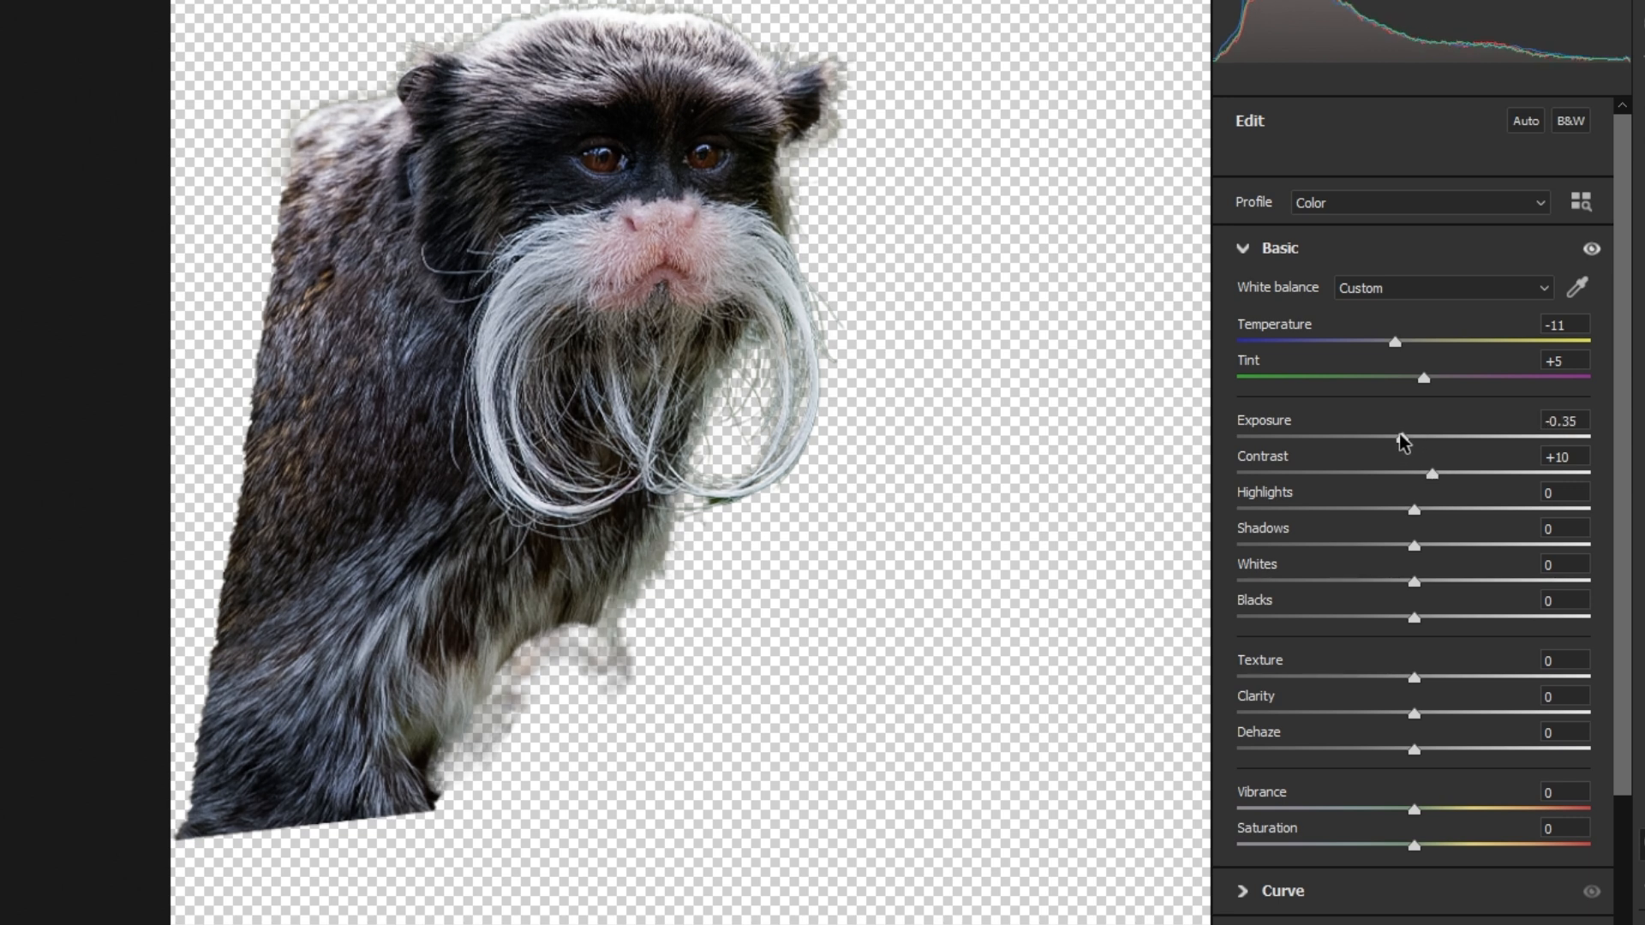
left_click_drag(1414, 546, 1425, 545)
left_click_drag(1413, 714, 1422, 714)
- Add three points to the monkey's red curve, set the shadow point to input 67, output 60, and slightly lower the other two
scroll(1359, 317, "down", 3)
scroll(1363, 503, "up", 1)
scroll(1340, 602, "down", 3)
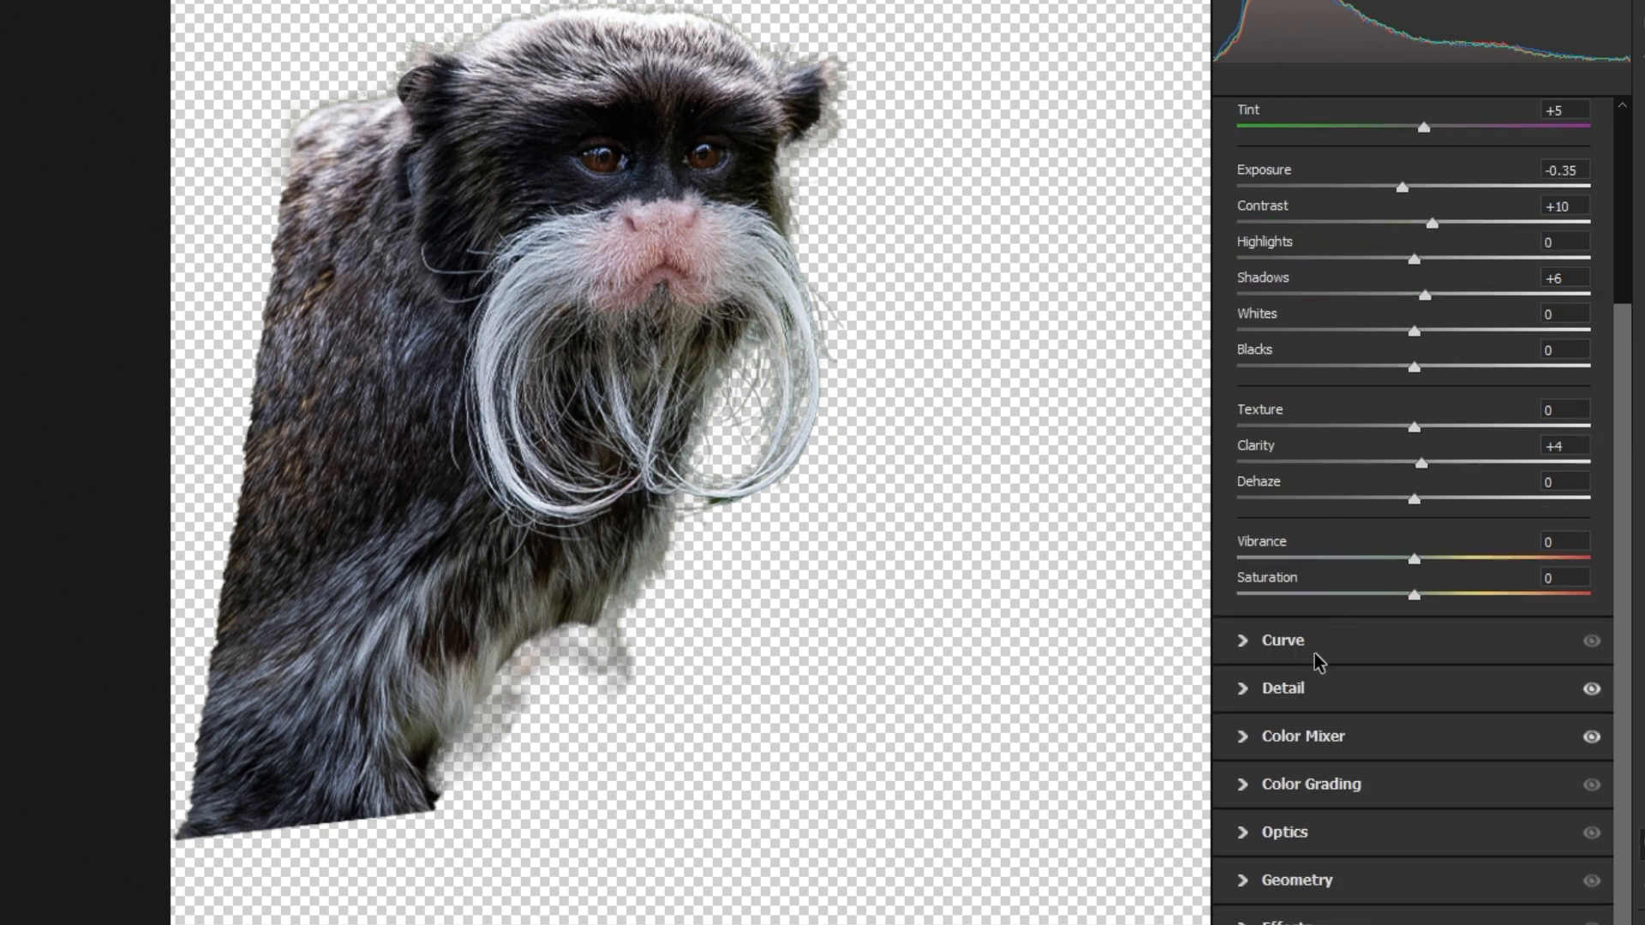
left_click(1314, 651)
left_click(1400, 336)
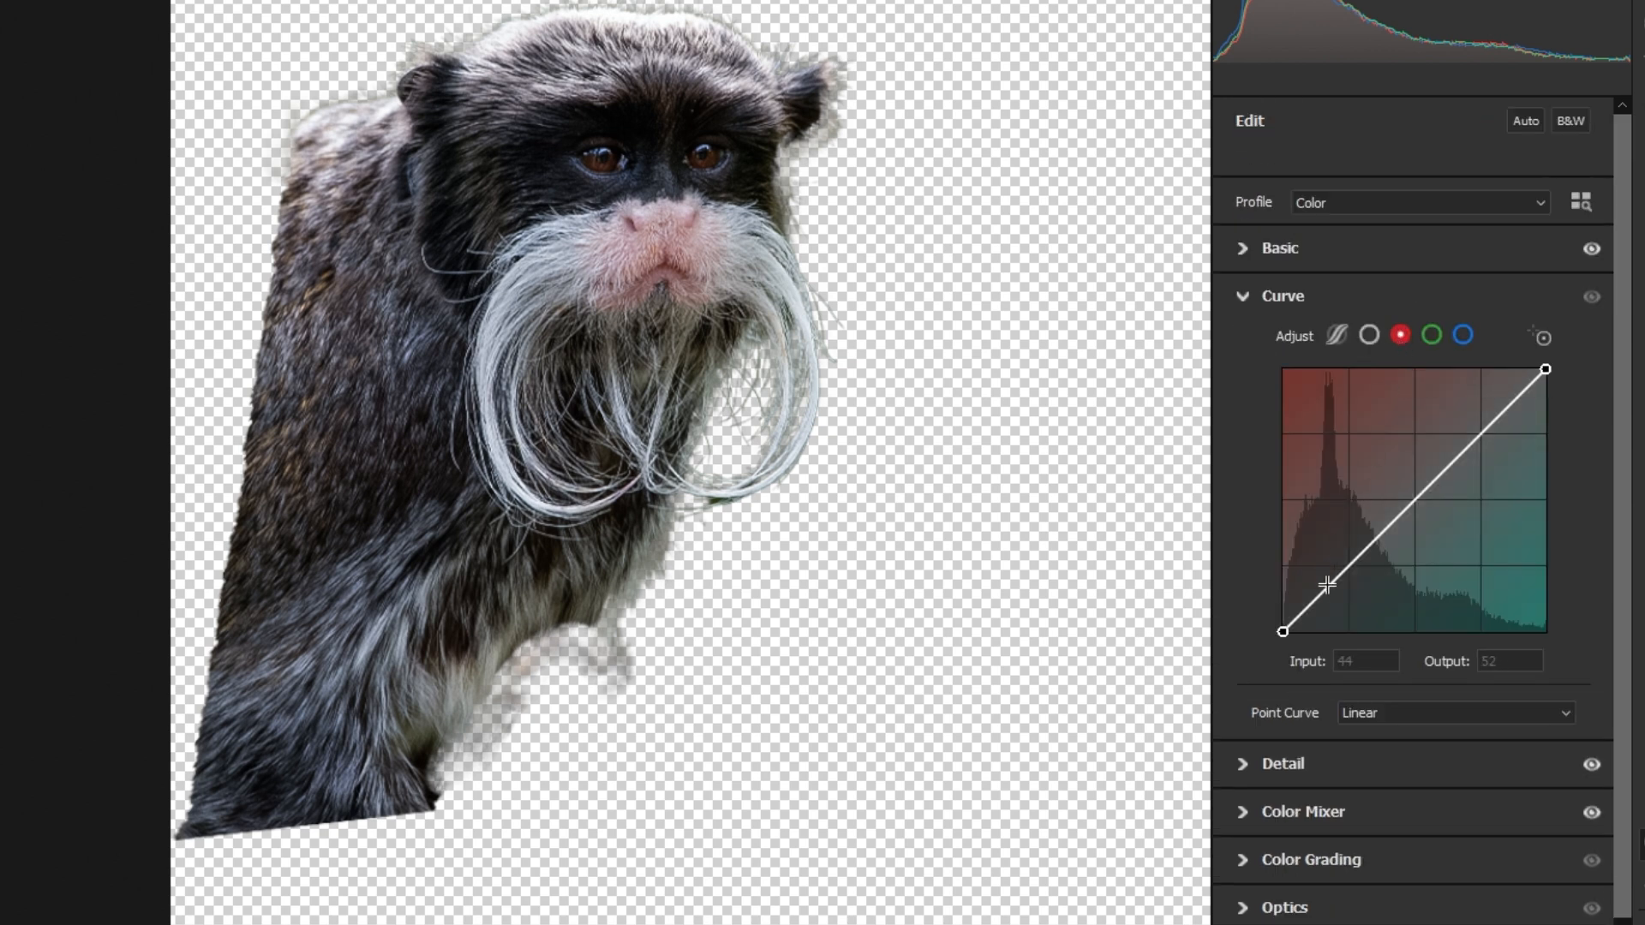
left_click(1351, 567)
left_click(1417, 500)
left_click(1482, 433)
left_click_drag(1353, 567, 1352, 569)
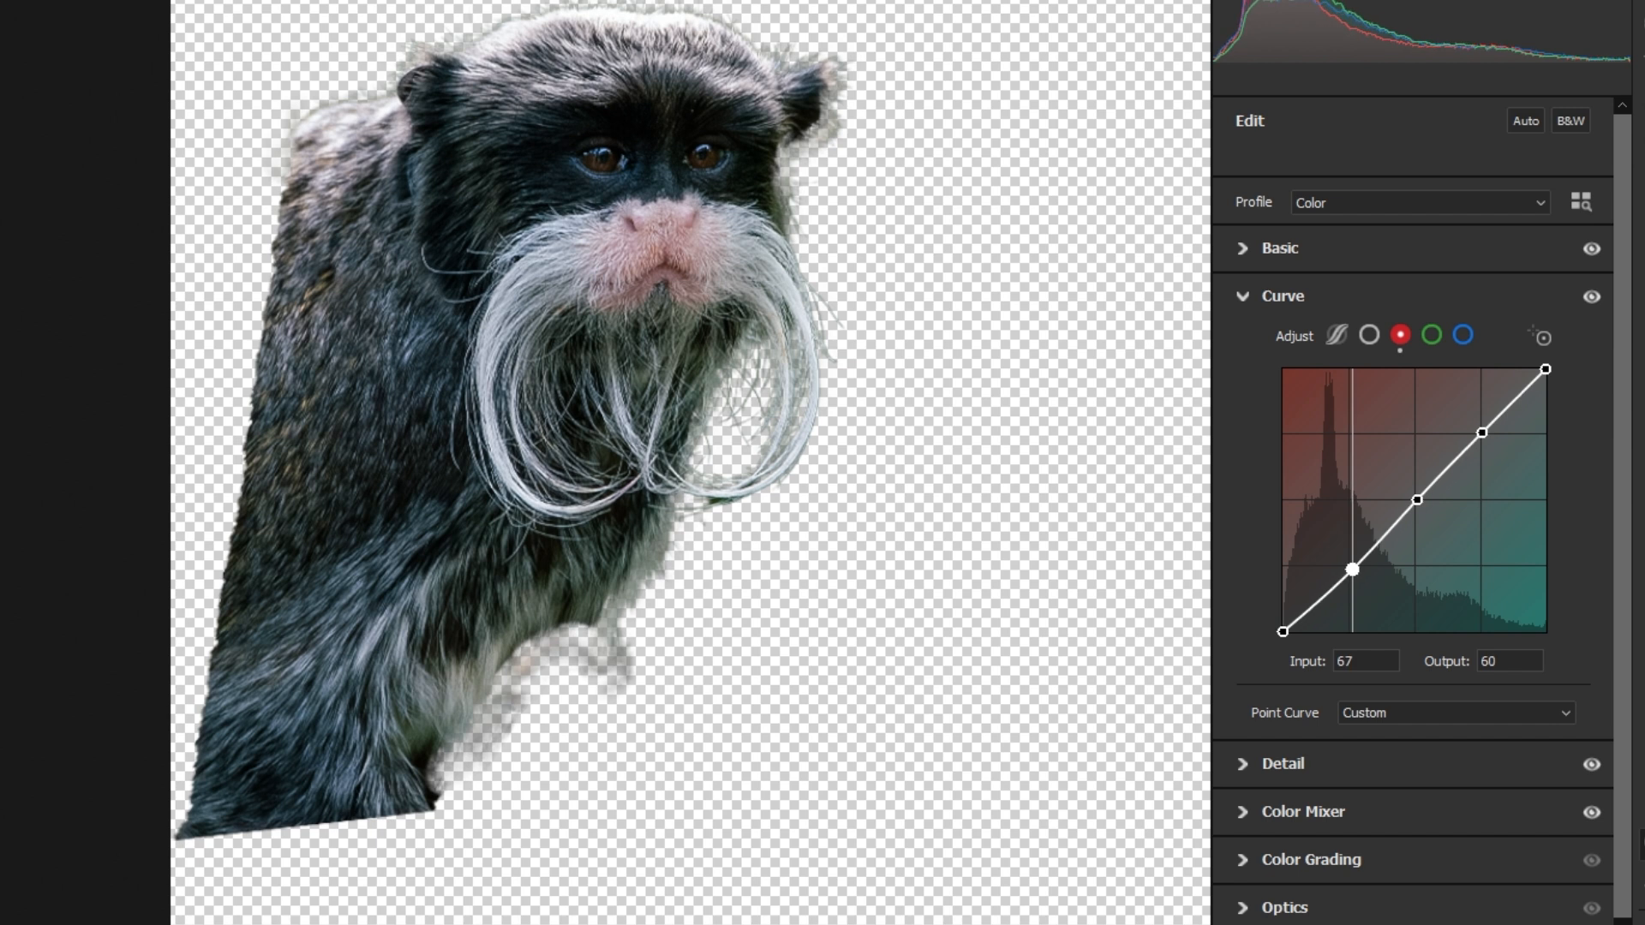
mouse_move(1417, 500)
left_mouse_down()
mouse_move(1433, 511)
mouse_move(1418, 504)
left_mouse_up()
left_click_drag(1483, 435, 1483, 439)
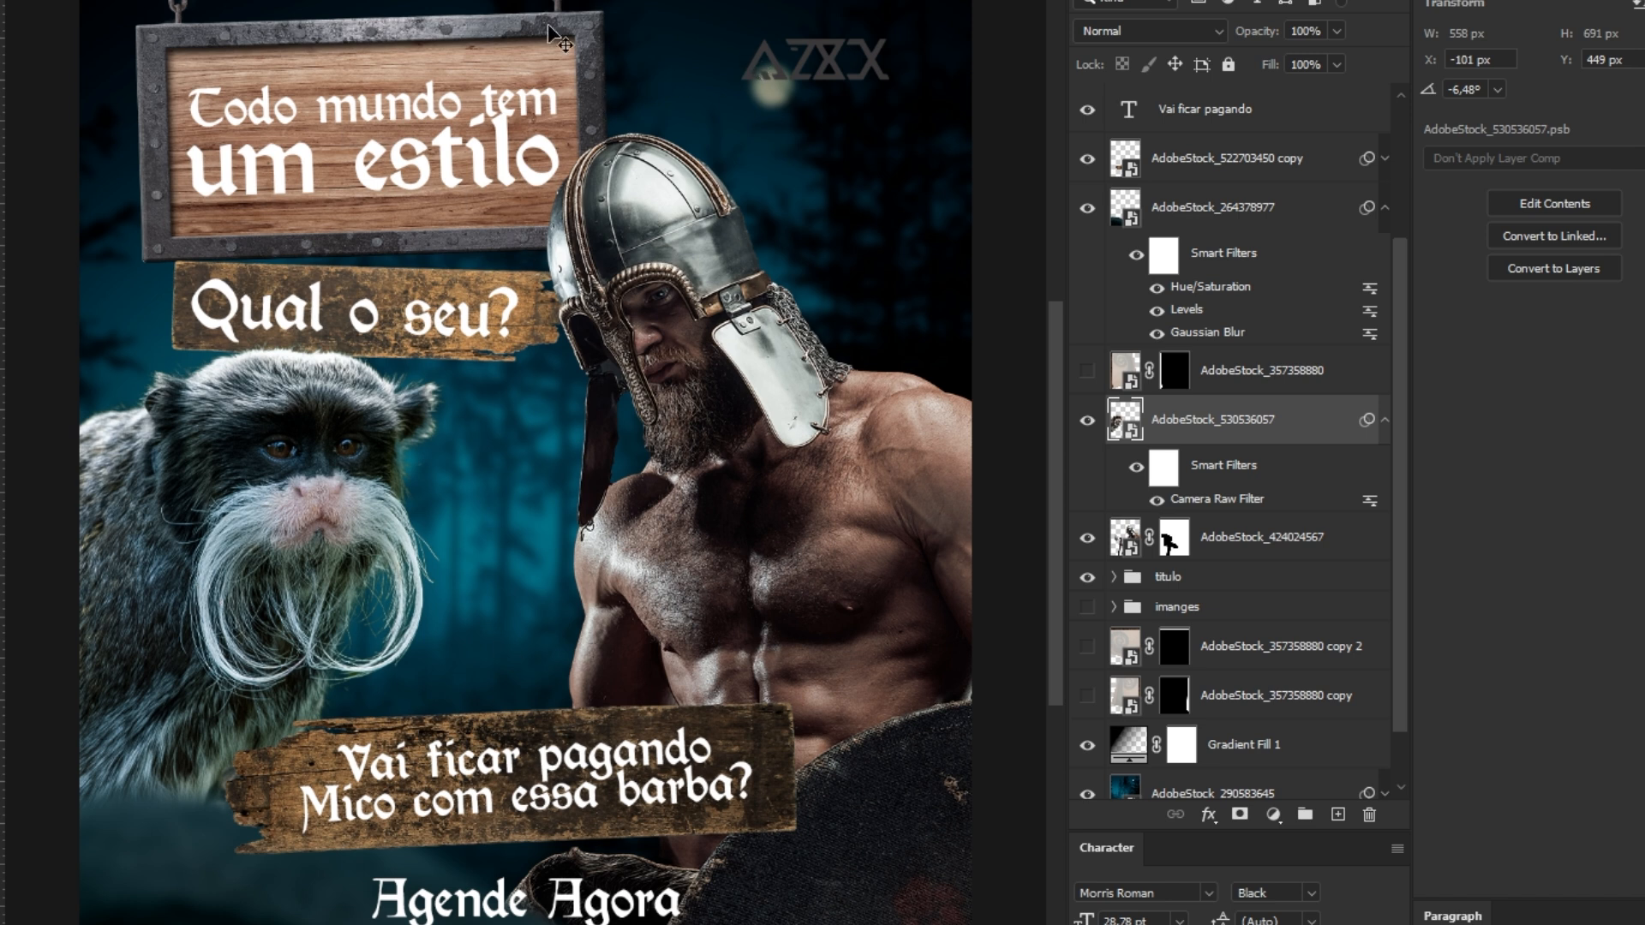
- Compare the monkey with and without its smart filter, and copy the Camera Raw filter onto the viking layer
left_click(1134, 471)
left_click(1135, 471)
left_click(1385, 420)
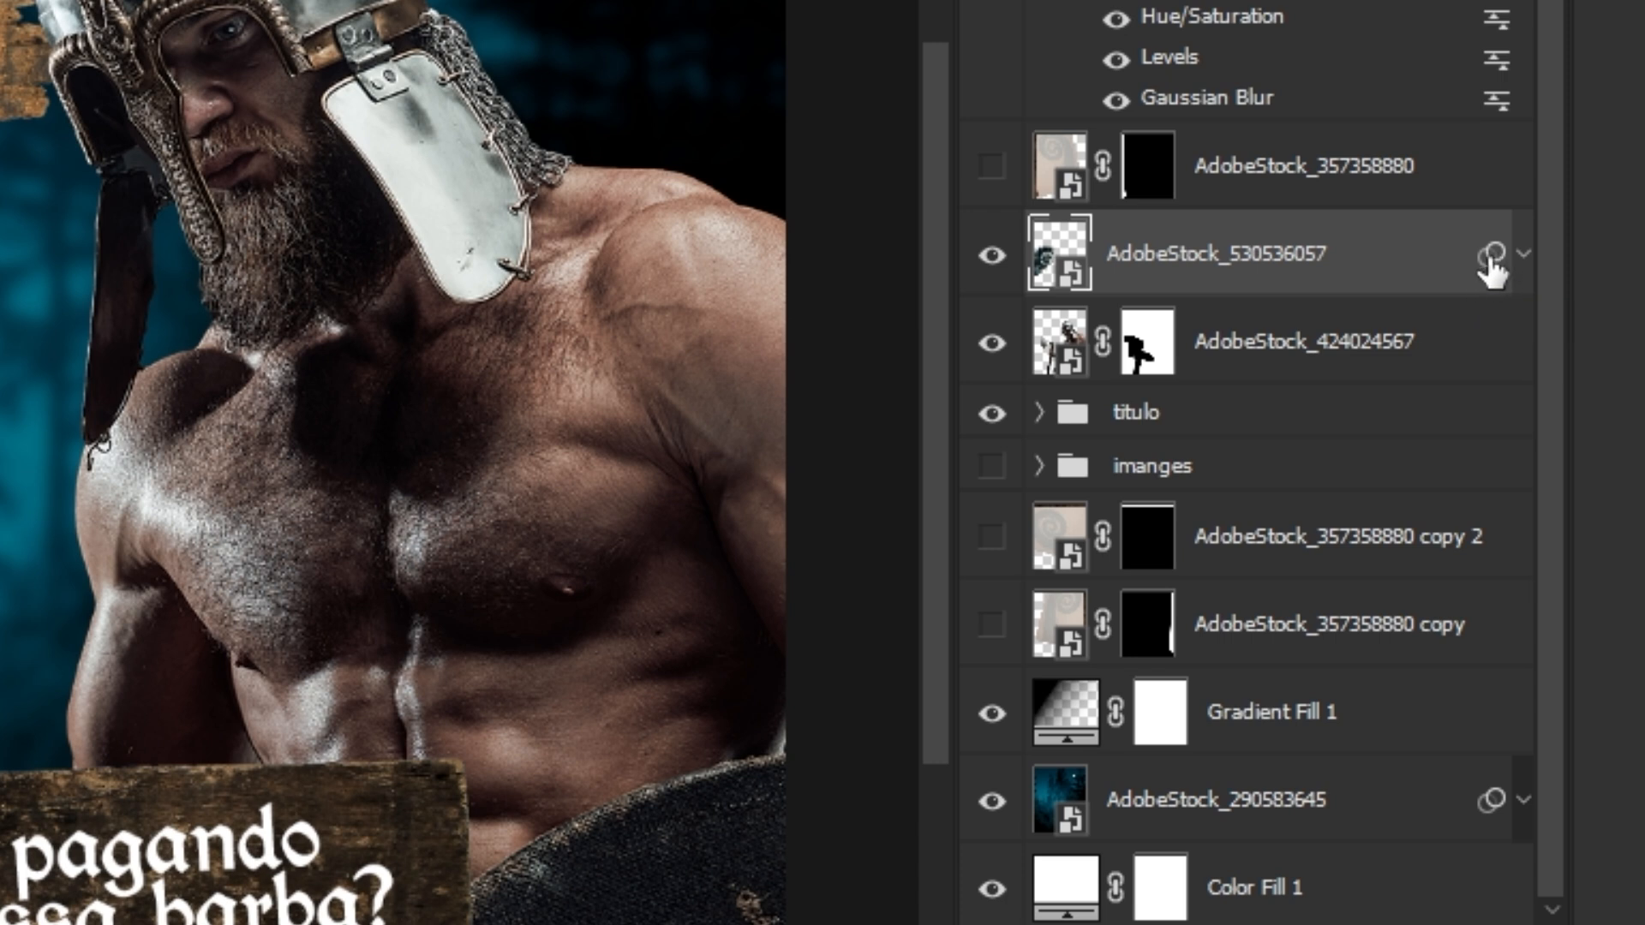
left_click_drag(1484, 331, 1489, 344)
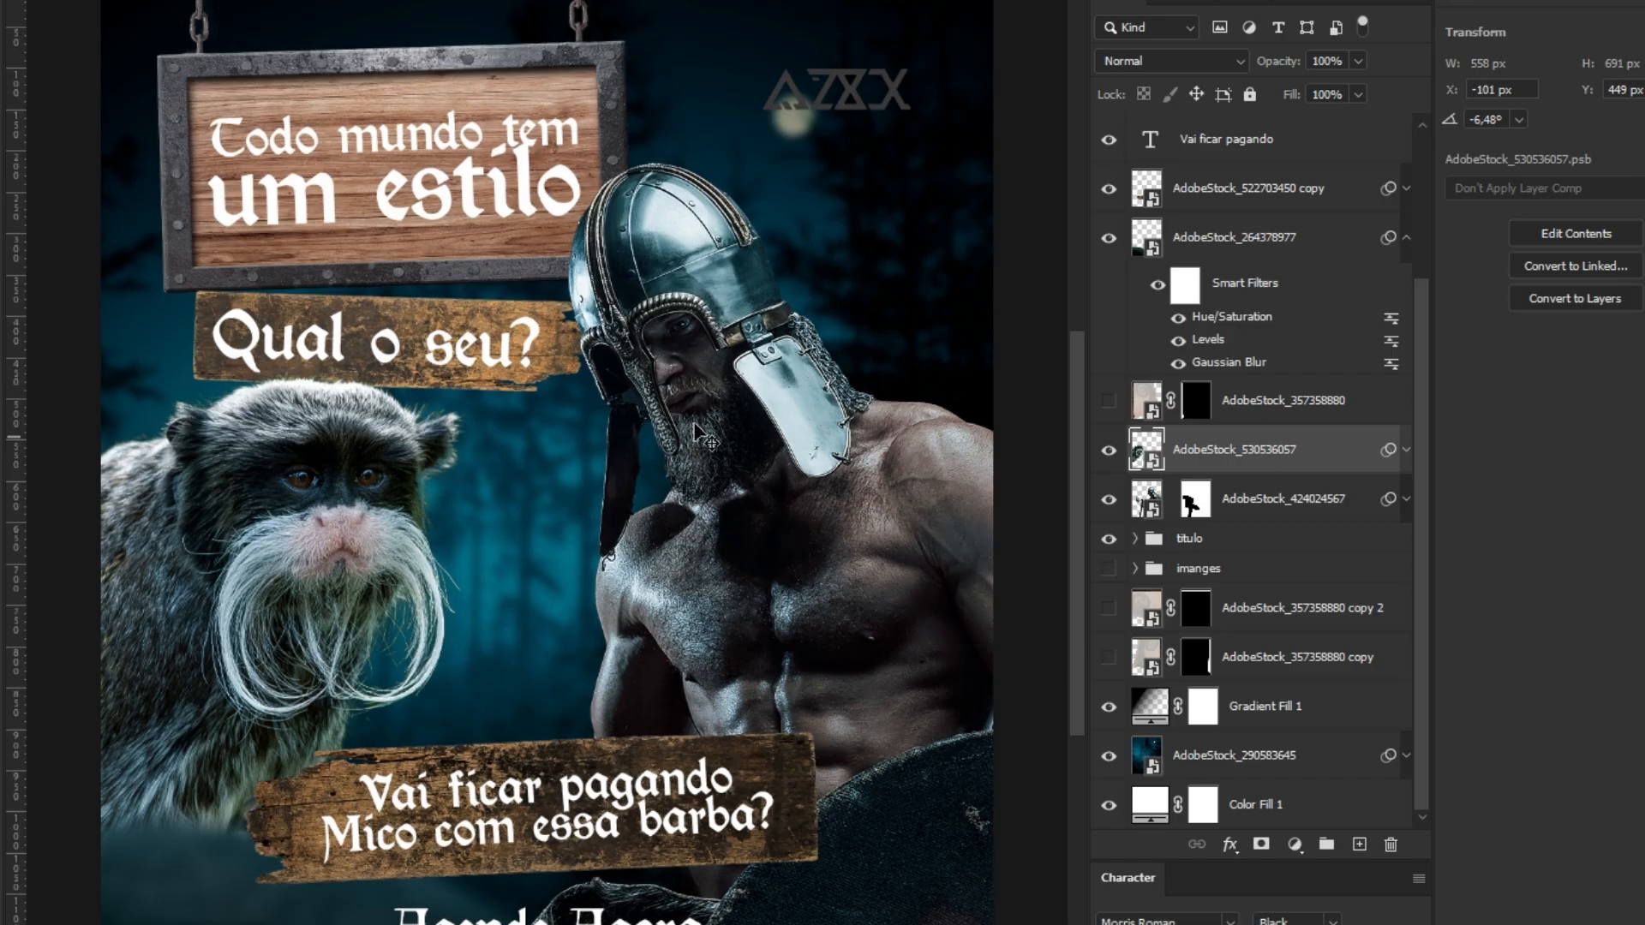
left_click_drag(695, 437, 700, 420)
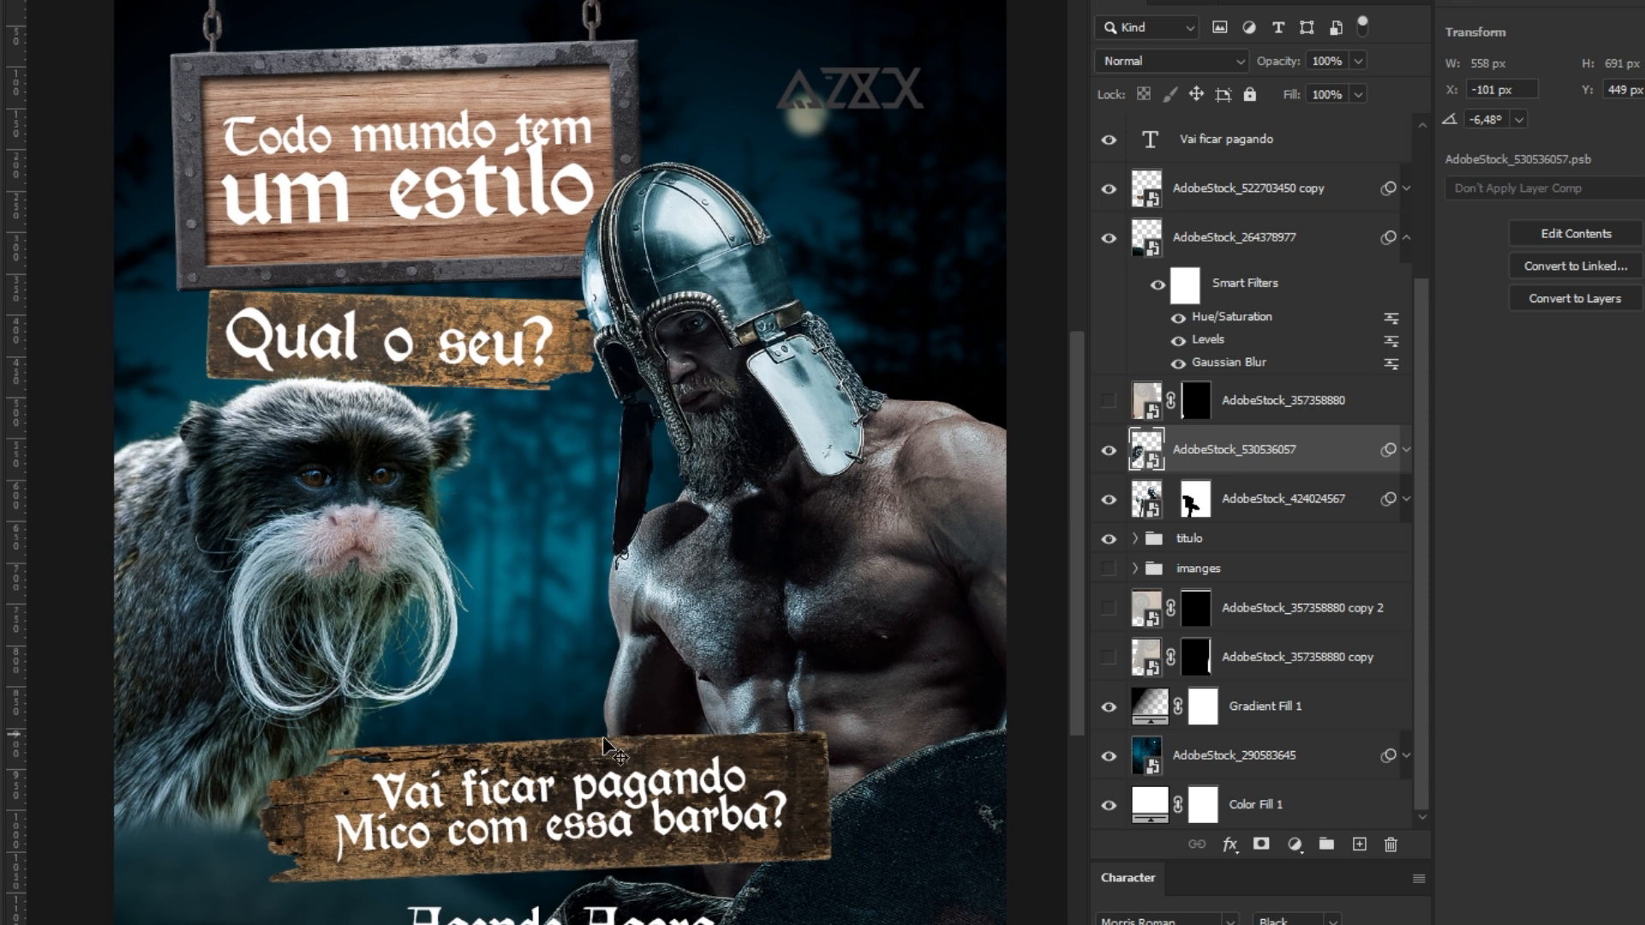
- Copy the monkey's Camera Raw filter onto the lower wooden sign's layer, AdobeStock_522703450 copy
left_click(1406, 238)
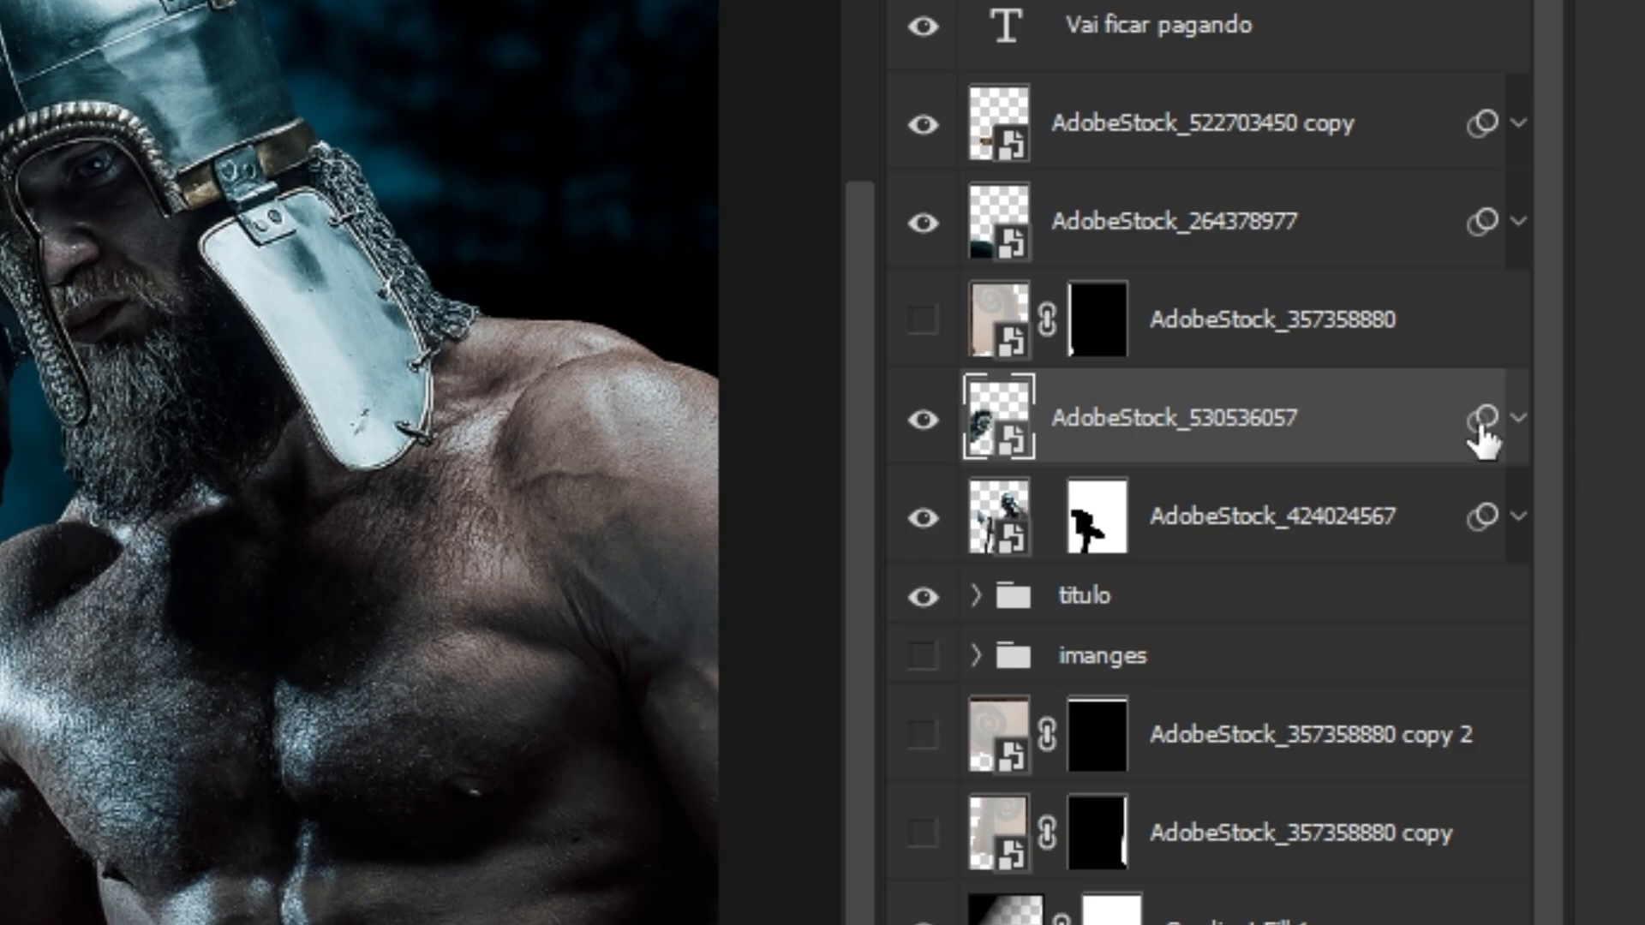
left_click_drag(1388, 449, 1381, 349)
left_click_drag(1469, 158, 1468, 155)
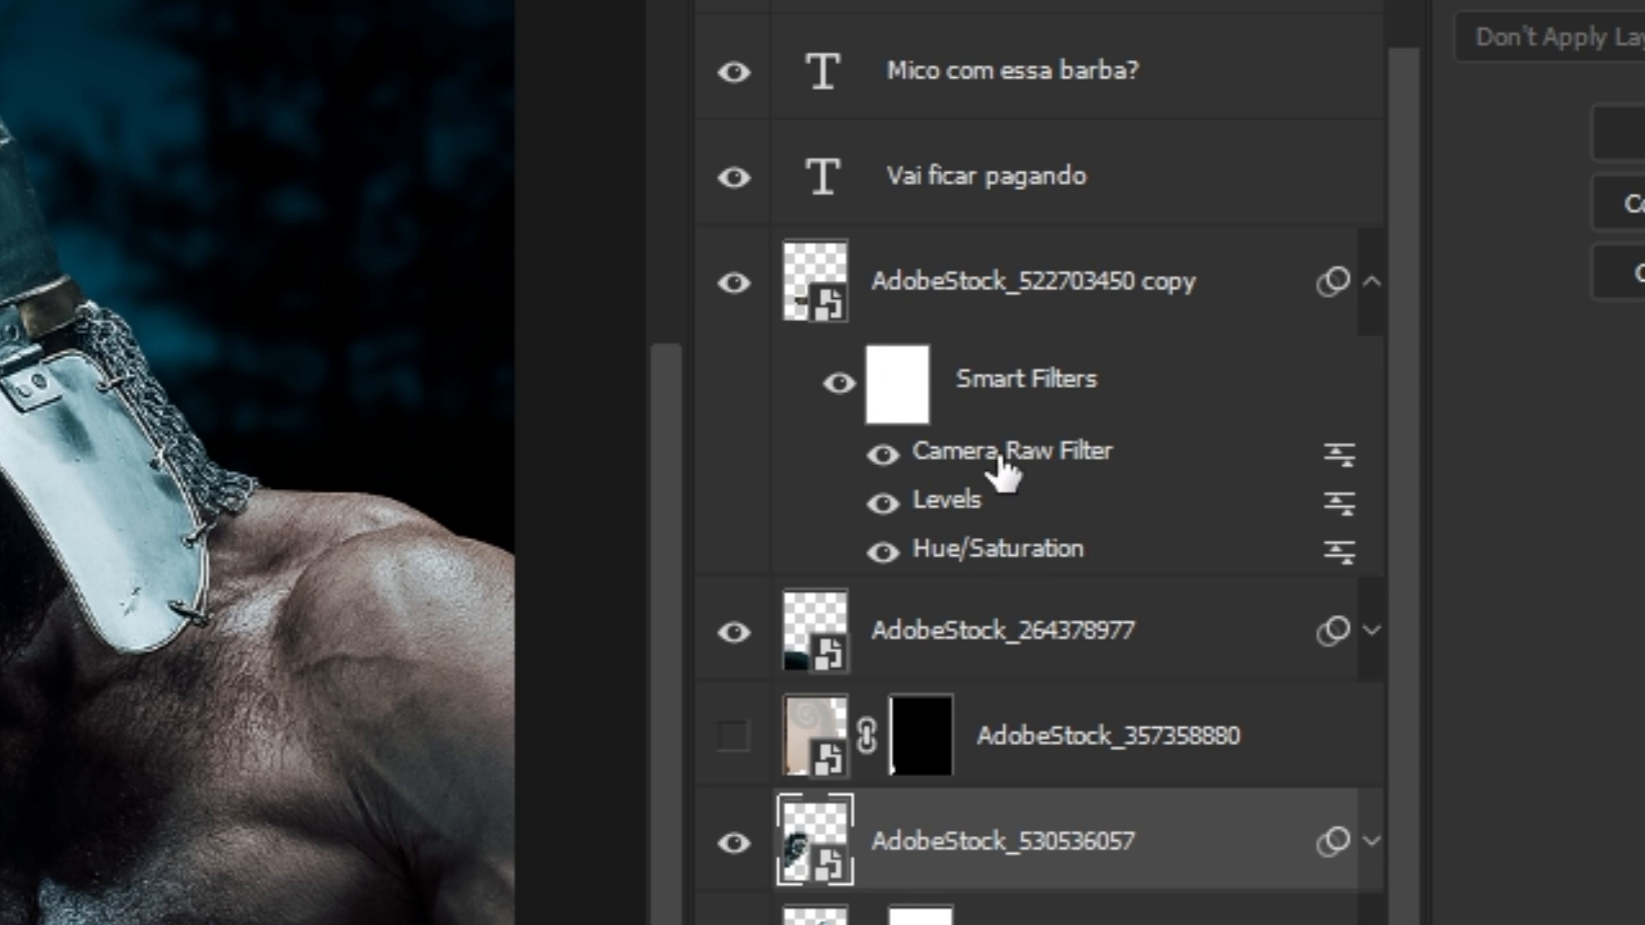
- Fine-tune the shadow point of the red curve in the lower sign's Camera Raw filter
left_click(1000, 461)
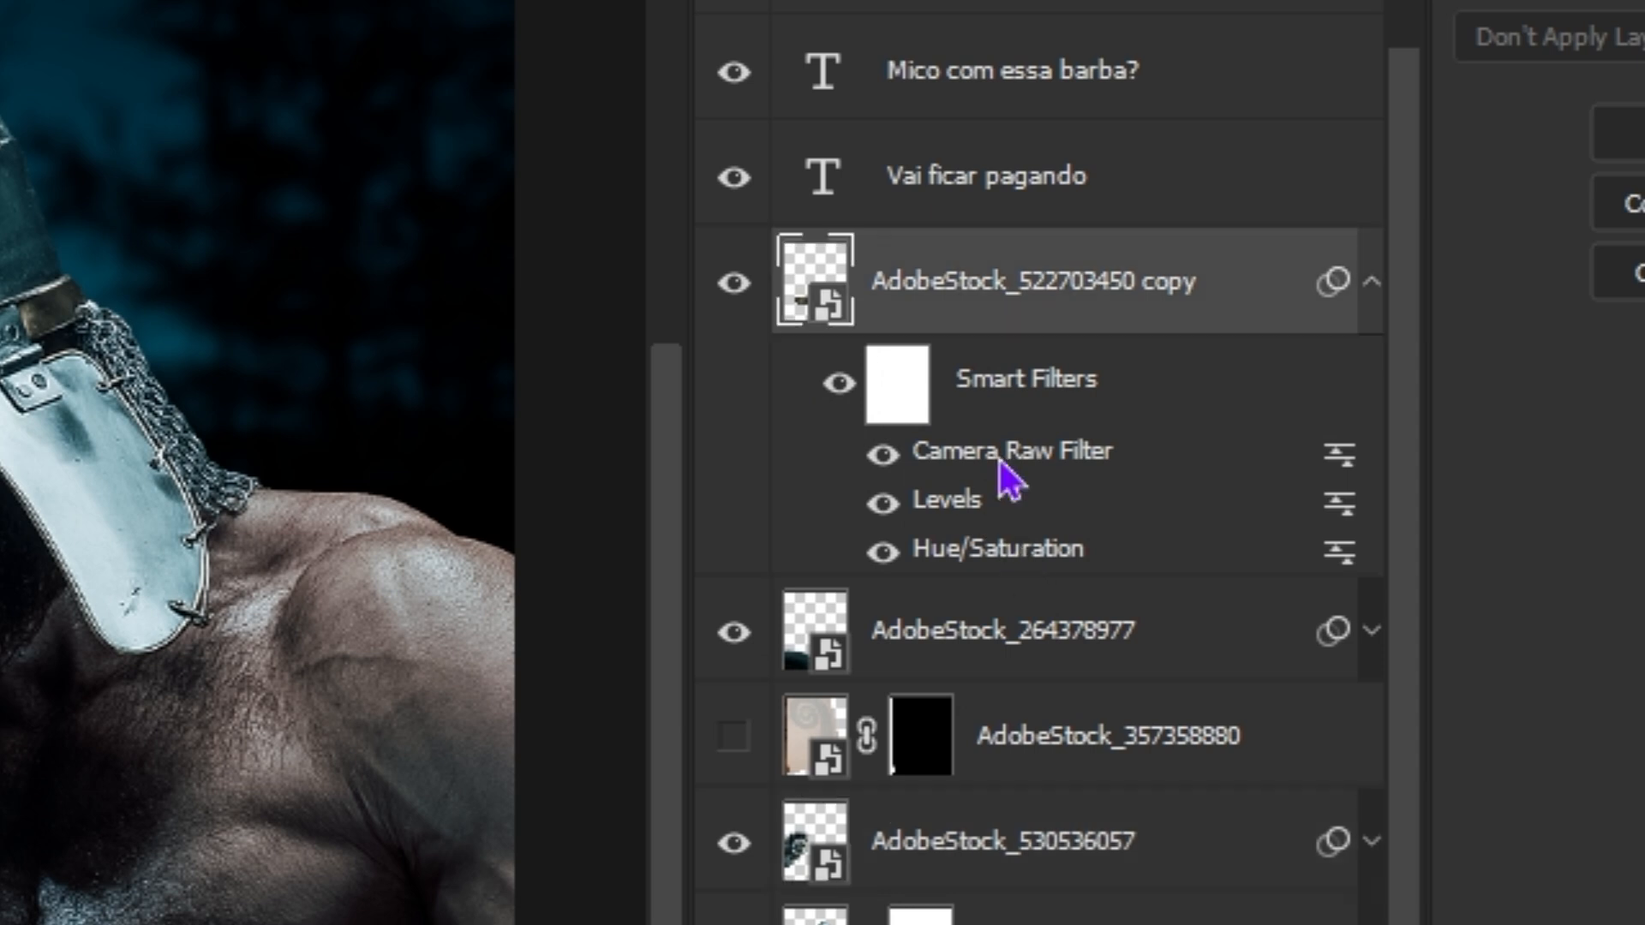
double_click(969, 459)
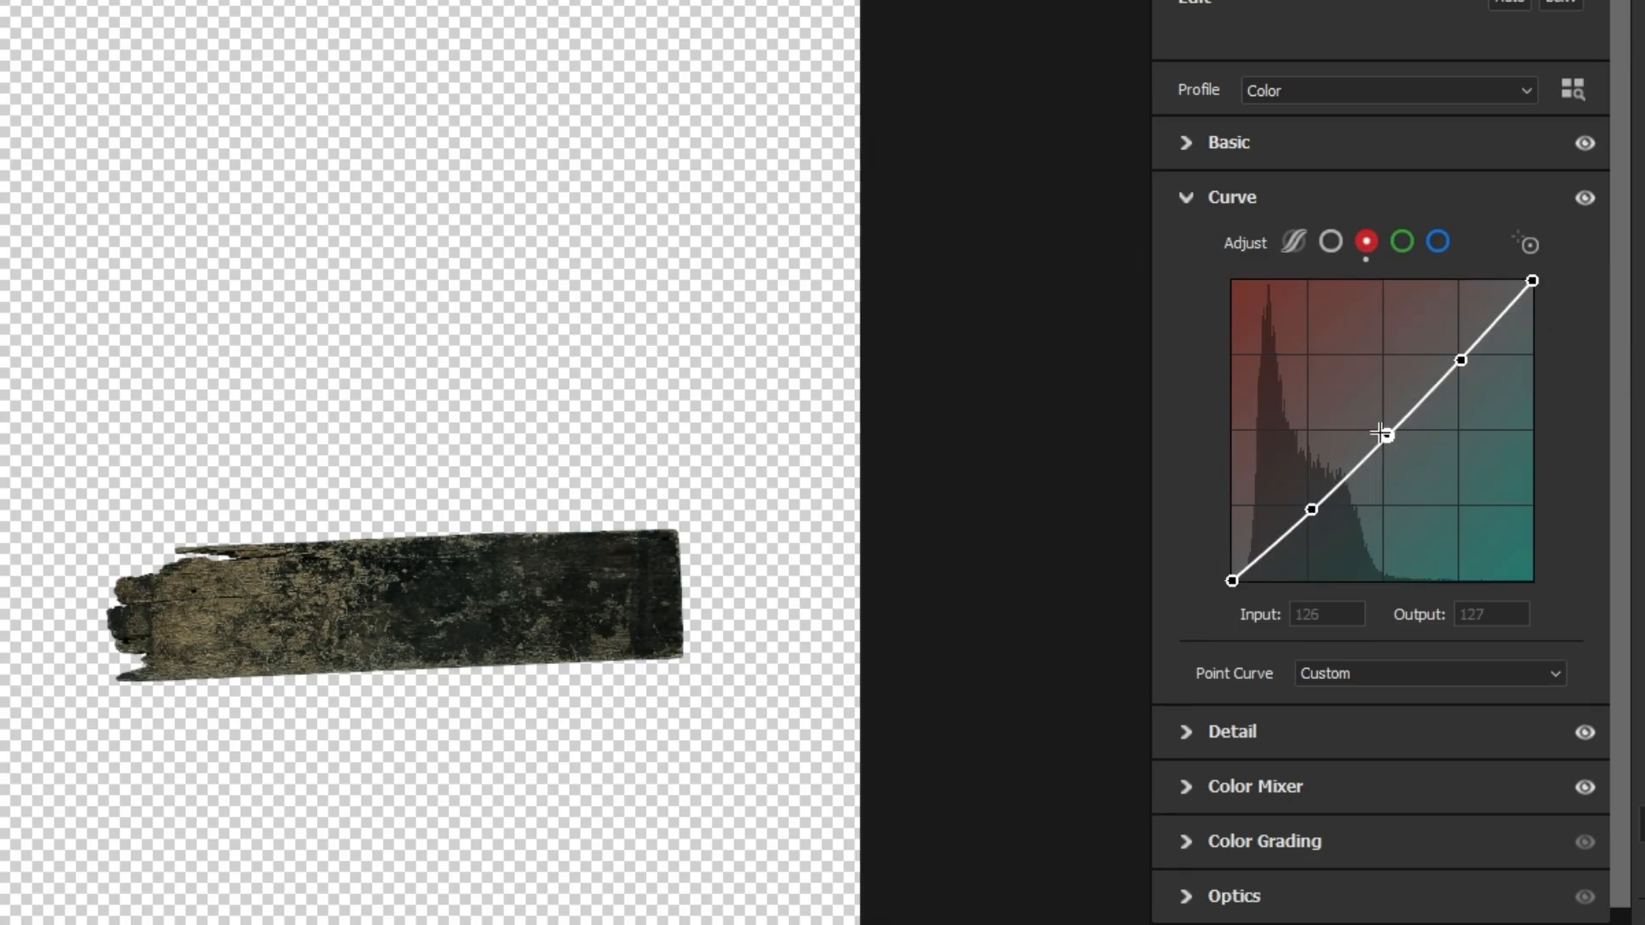
left_click(1312, 510)
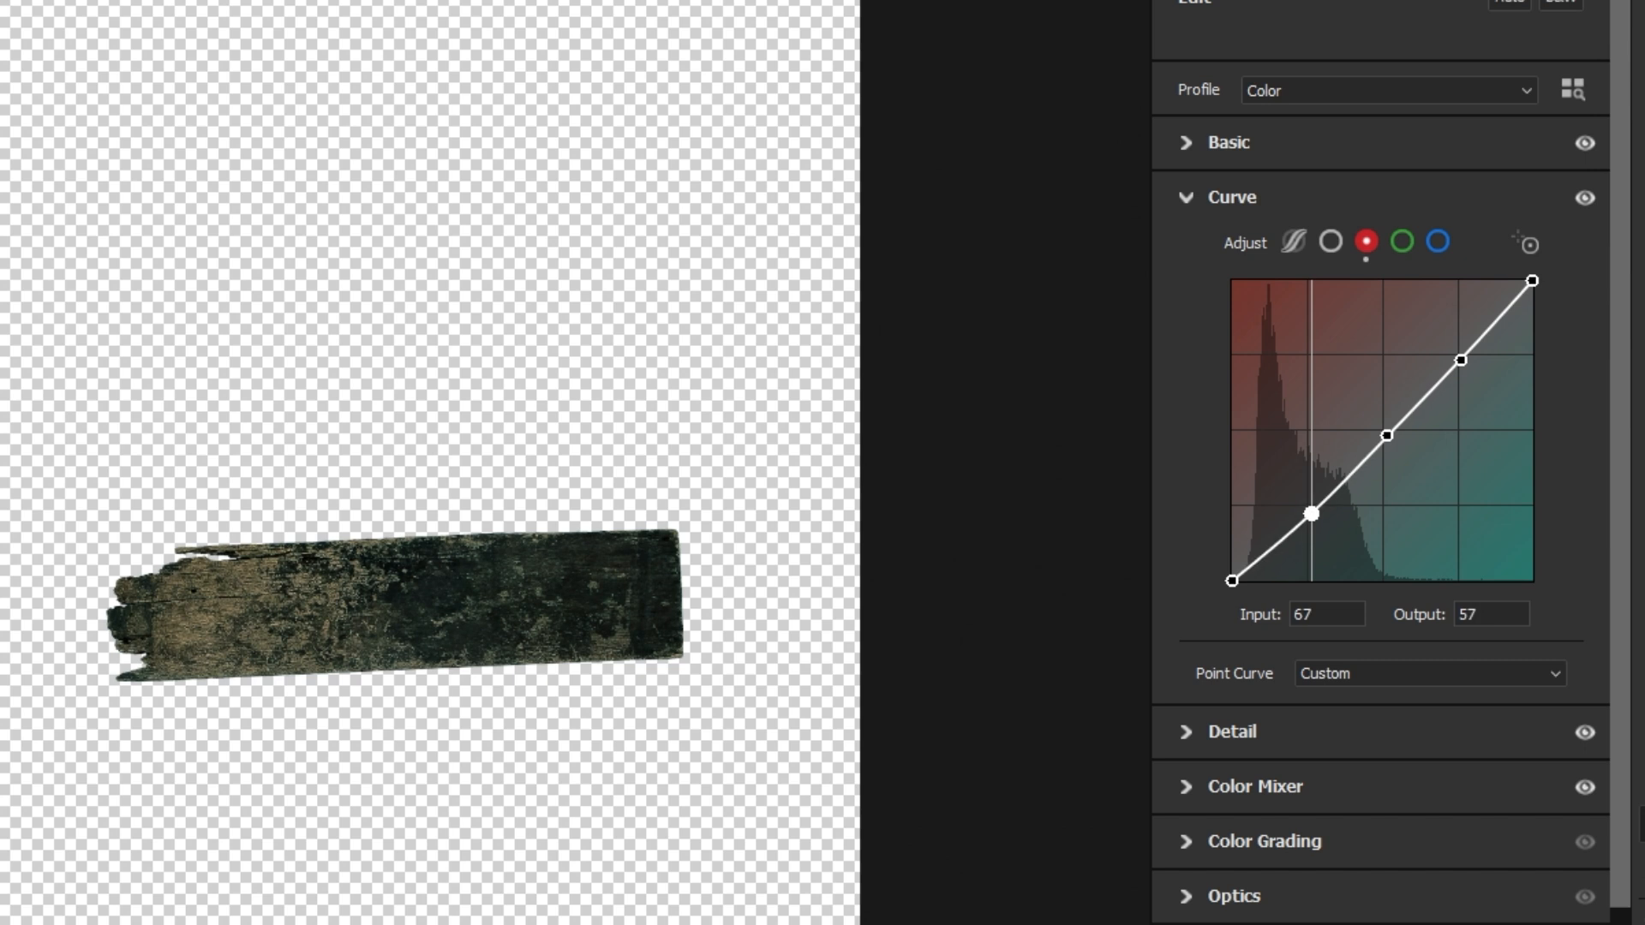
left_click_drag(1310, 510, 1307, 506)
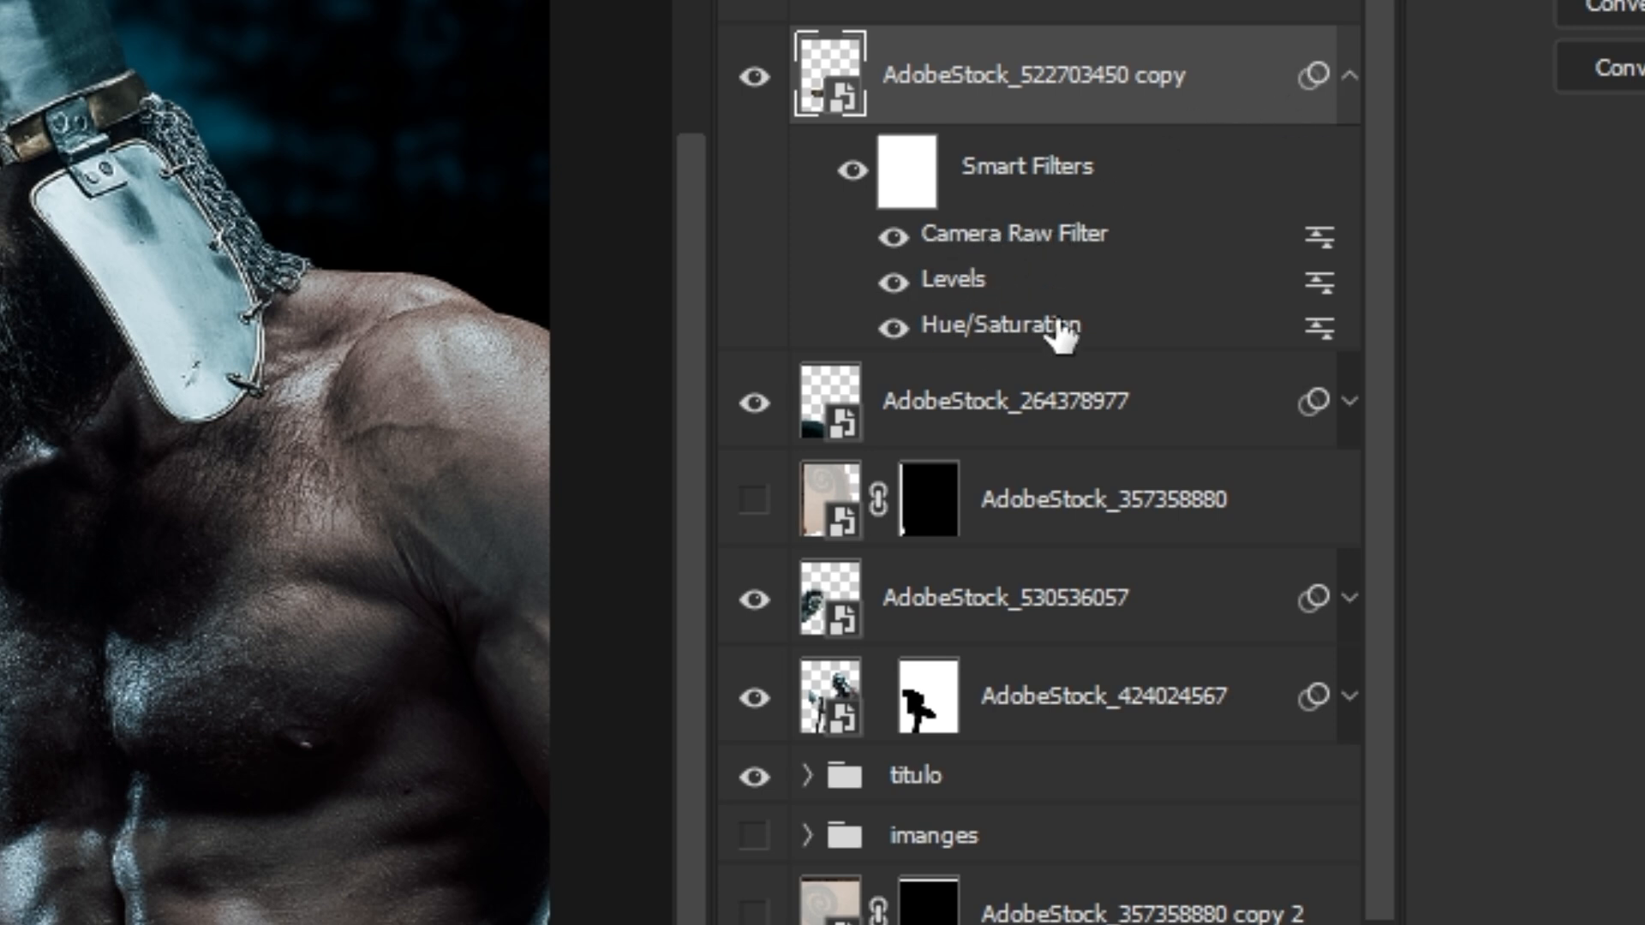
- Copy the lower sign's Camera Raw filter onto both upper signs, and move those two layers below Gradient Fill 1
left_click_drag(1004, 230, 999, 924)
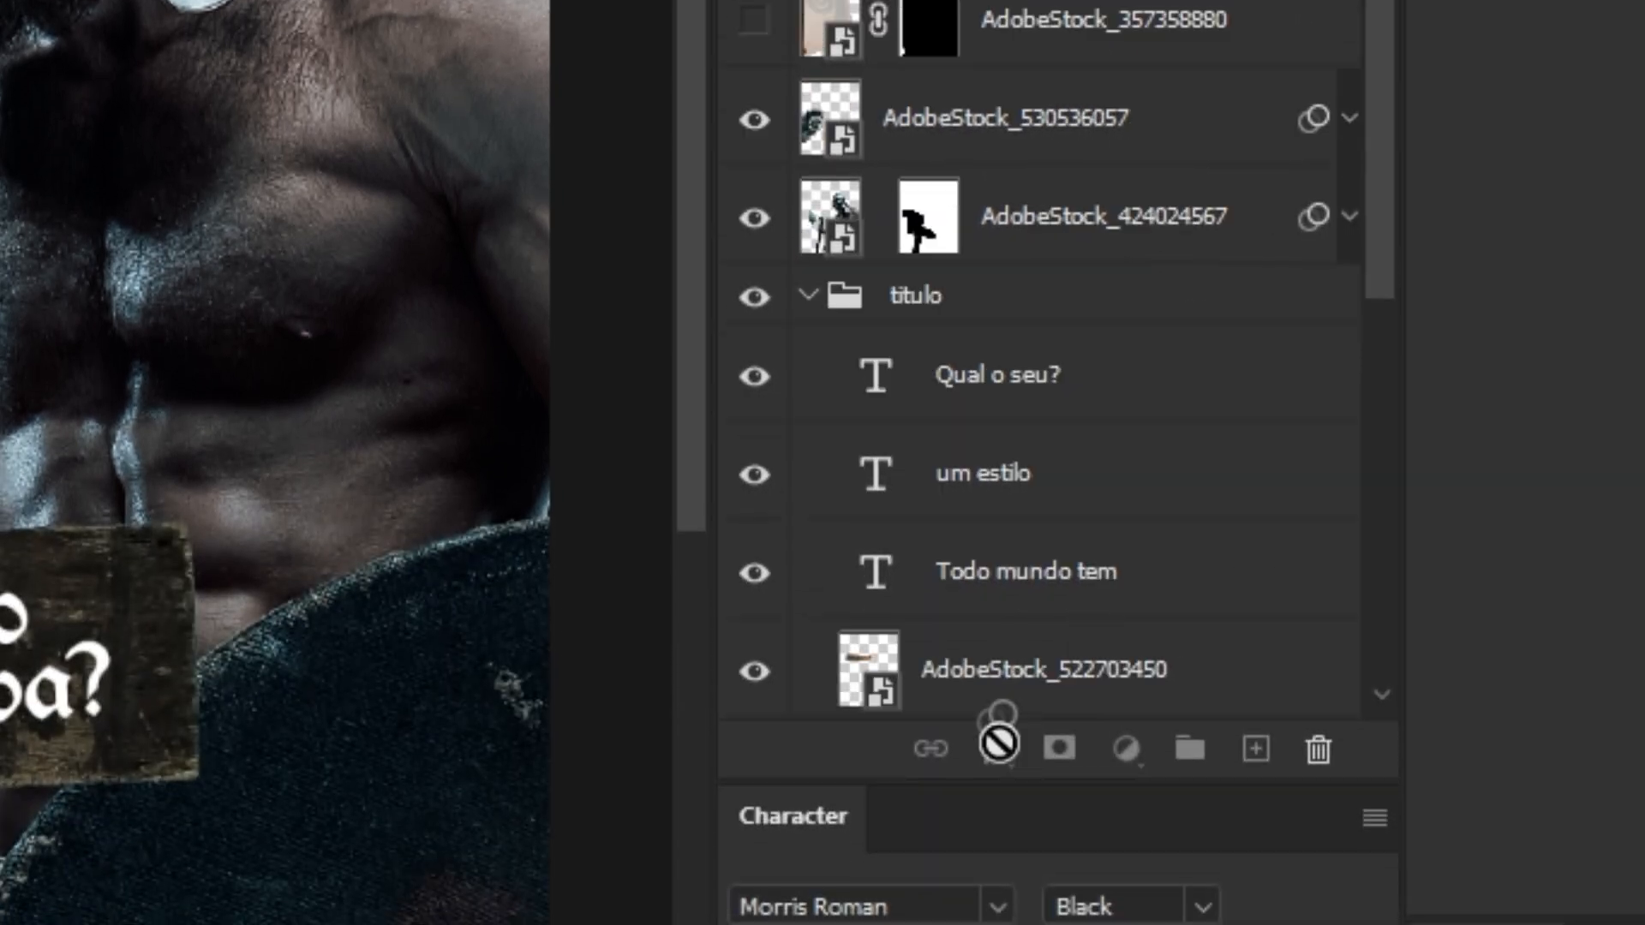
left_click_drag(999, 744, 1020, 454)
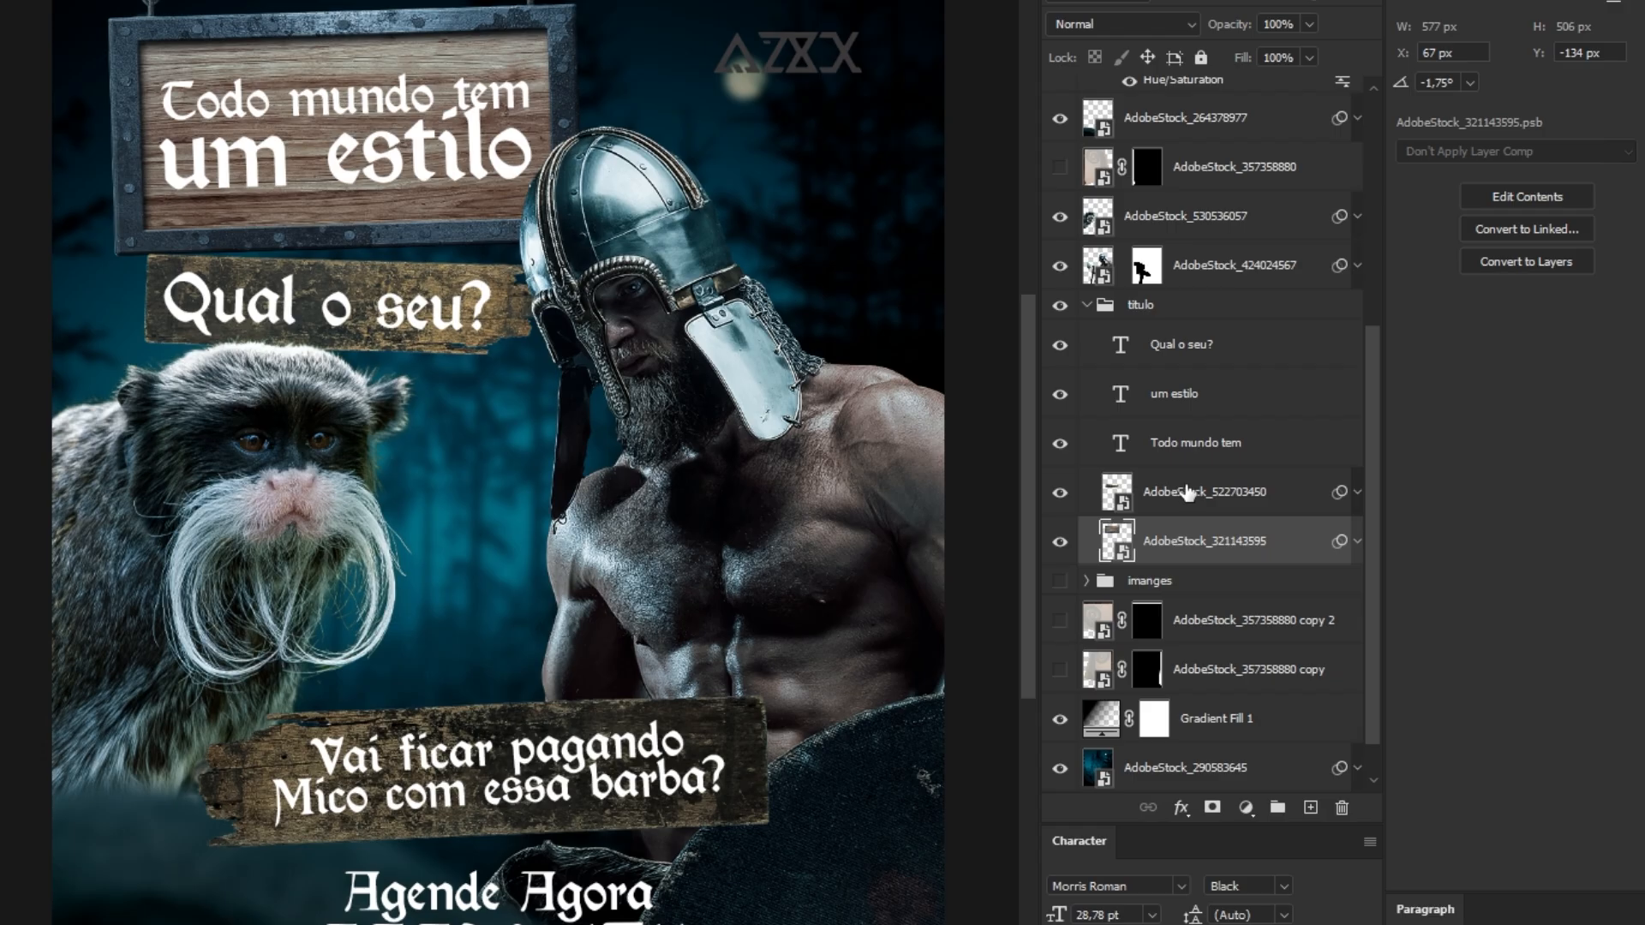
left_click(1011, 413, "shift")
left_click_drag(1217, 557, 1217, 742)
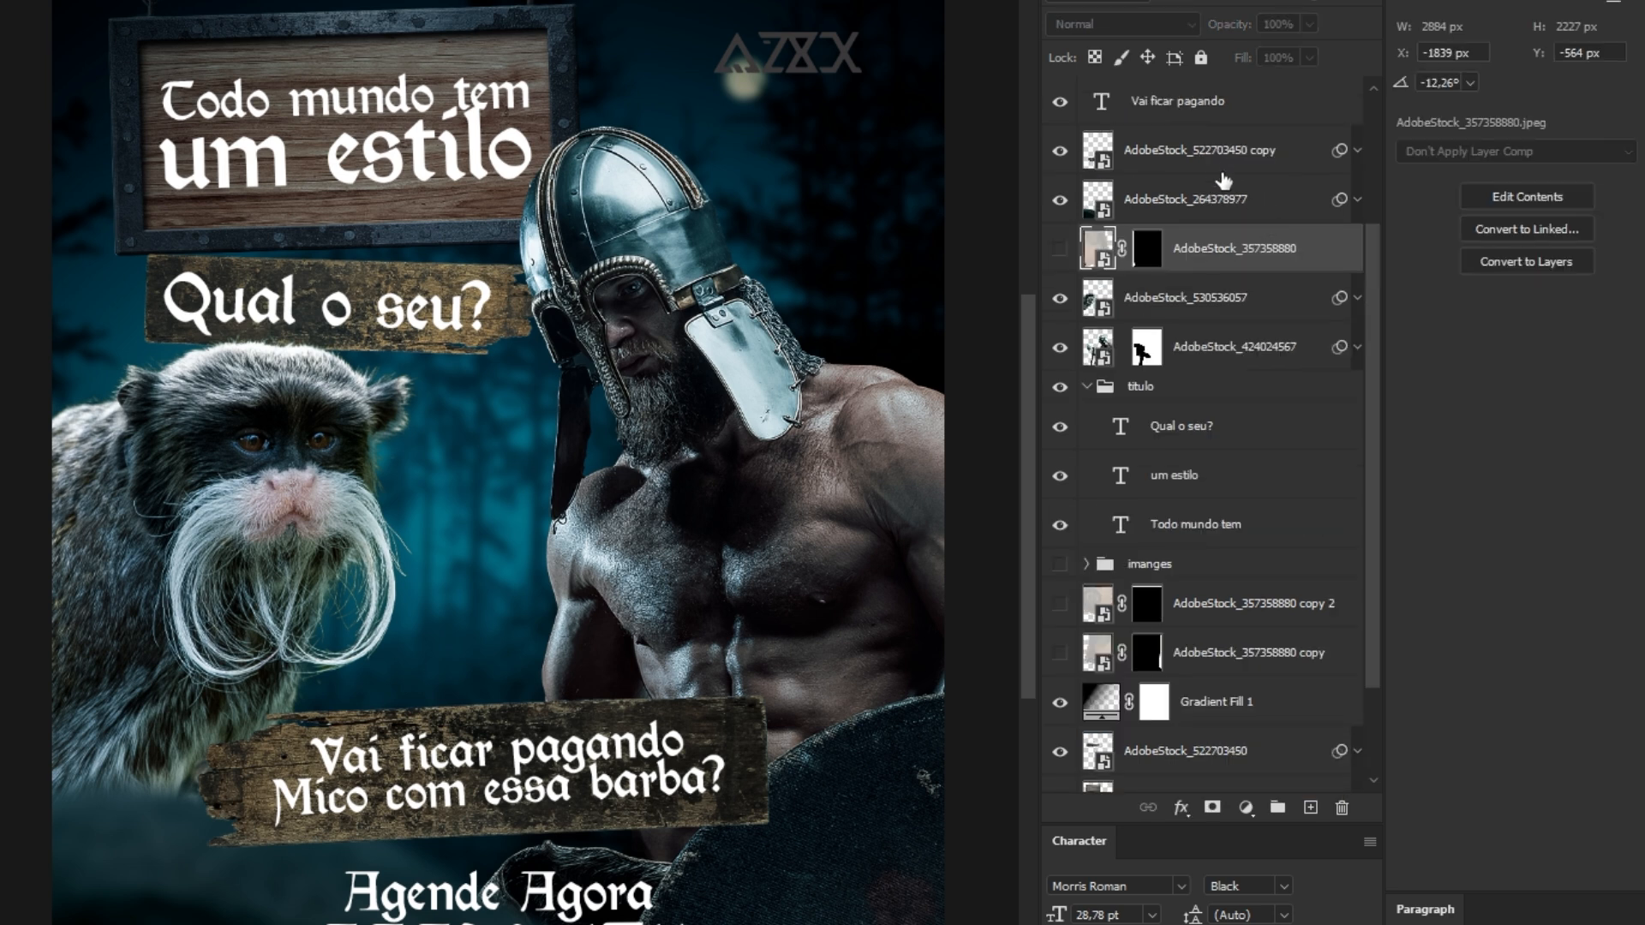
- Move the lower sign, foreground stone, monkey and viking layers below Gradient Fill 1, and check the gradient's effect on the poster
left_click(1208, 163)
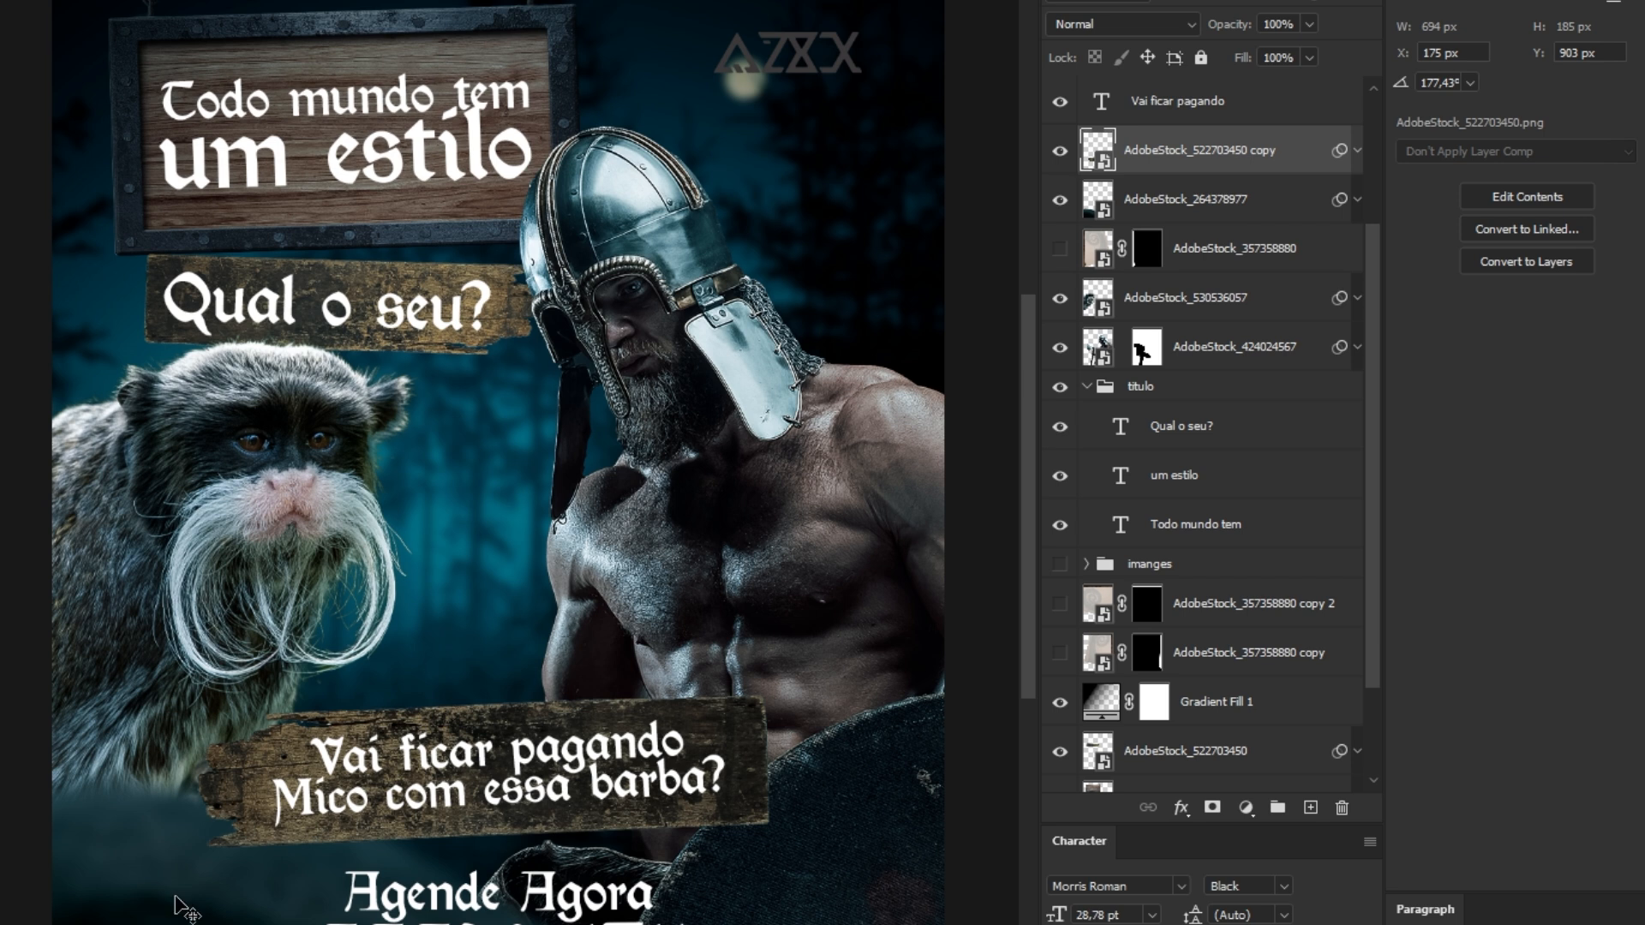
left_click(1234, 179)
left_click_drag(1236, 186, 1205, 728)
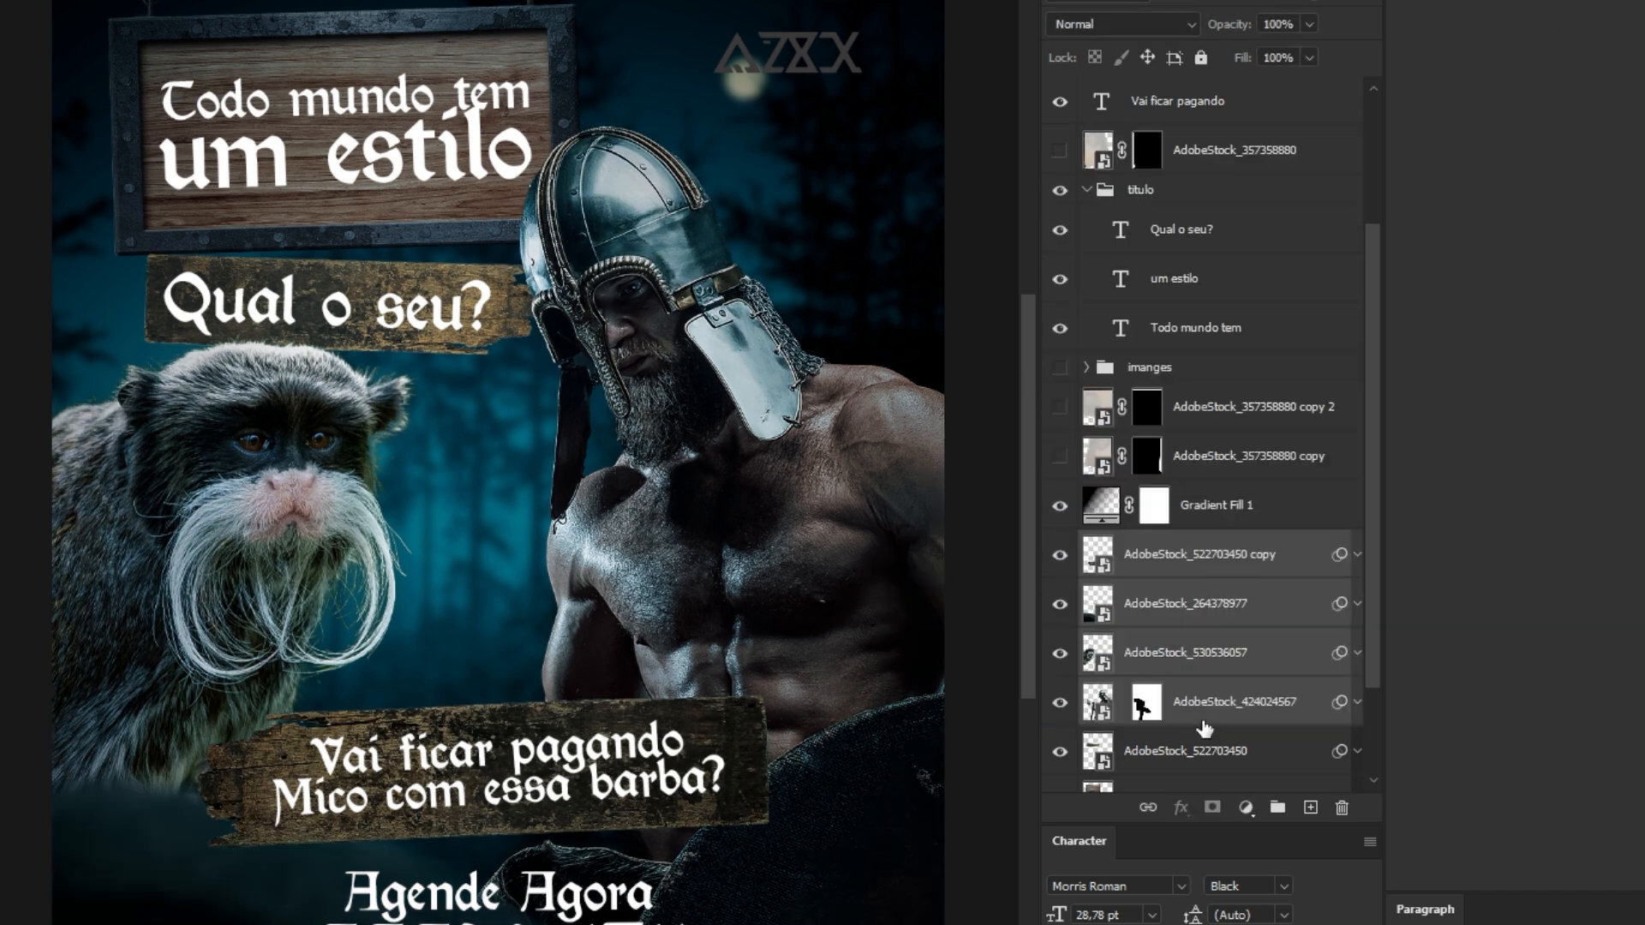
left_click(598, 108)
left_click(1059, 506)
left_click(1059, 505)
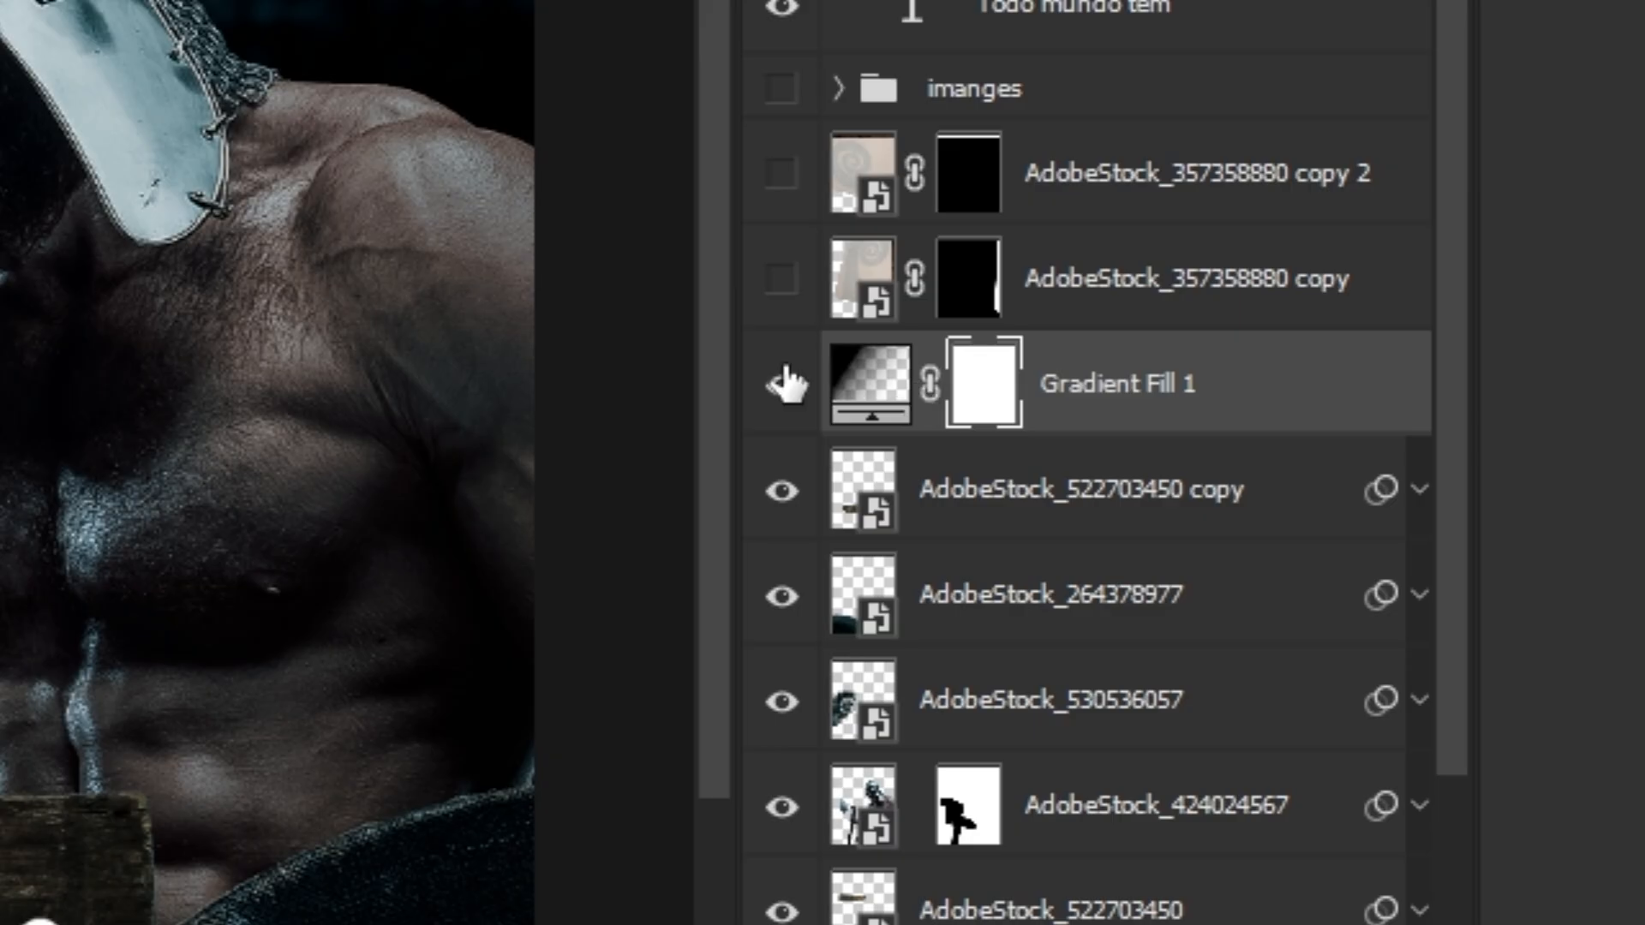
- Mask Gradient Fill 1 out of the poster's centre with a large soft black brush, and compare the poster with and without it
right_click(452, 77)
left_click_drag(851, 325, 629, 313)
left_click_drag(936, 205, 1003, 205)
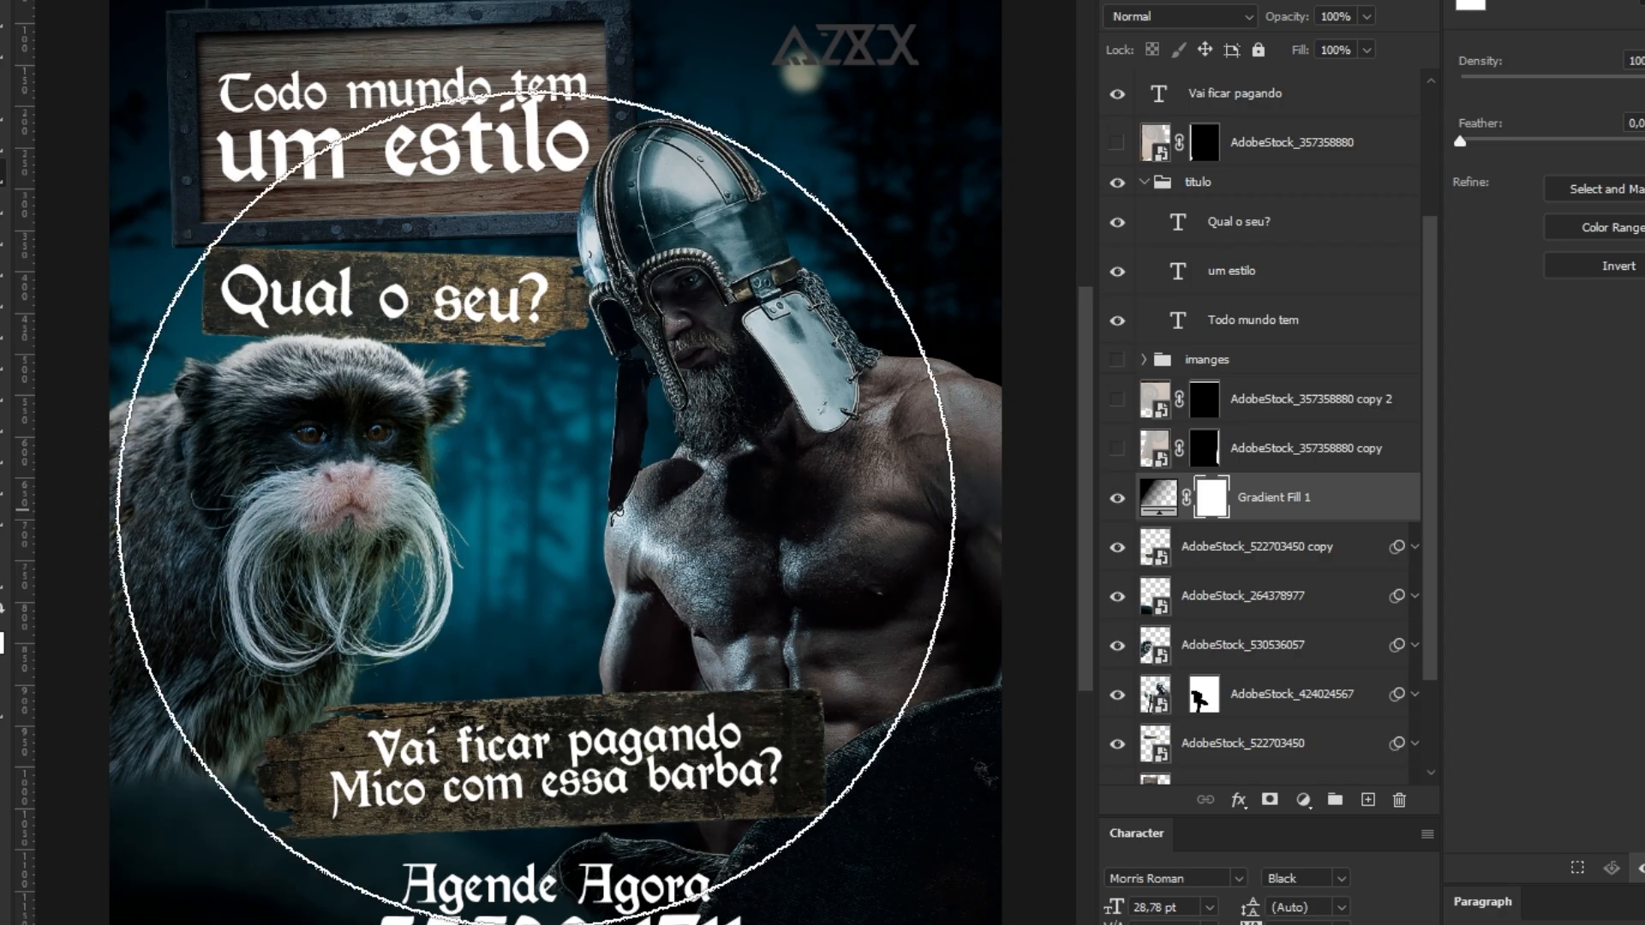
left_click(535, 465)
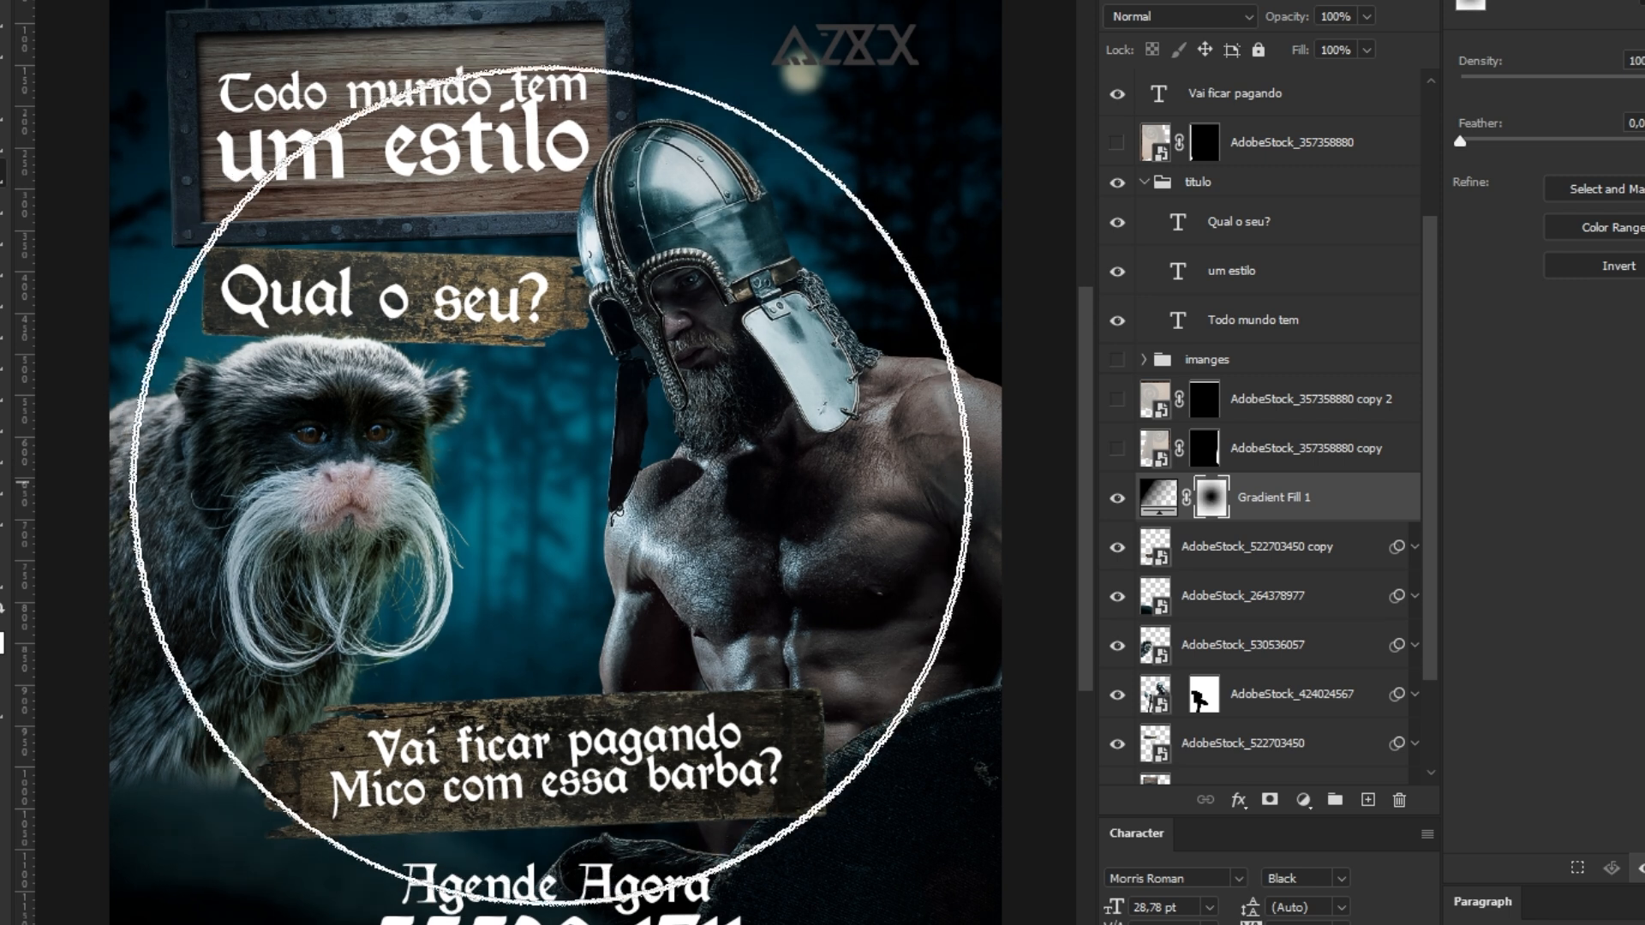
key("bracketleft")
key("bracketleft")
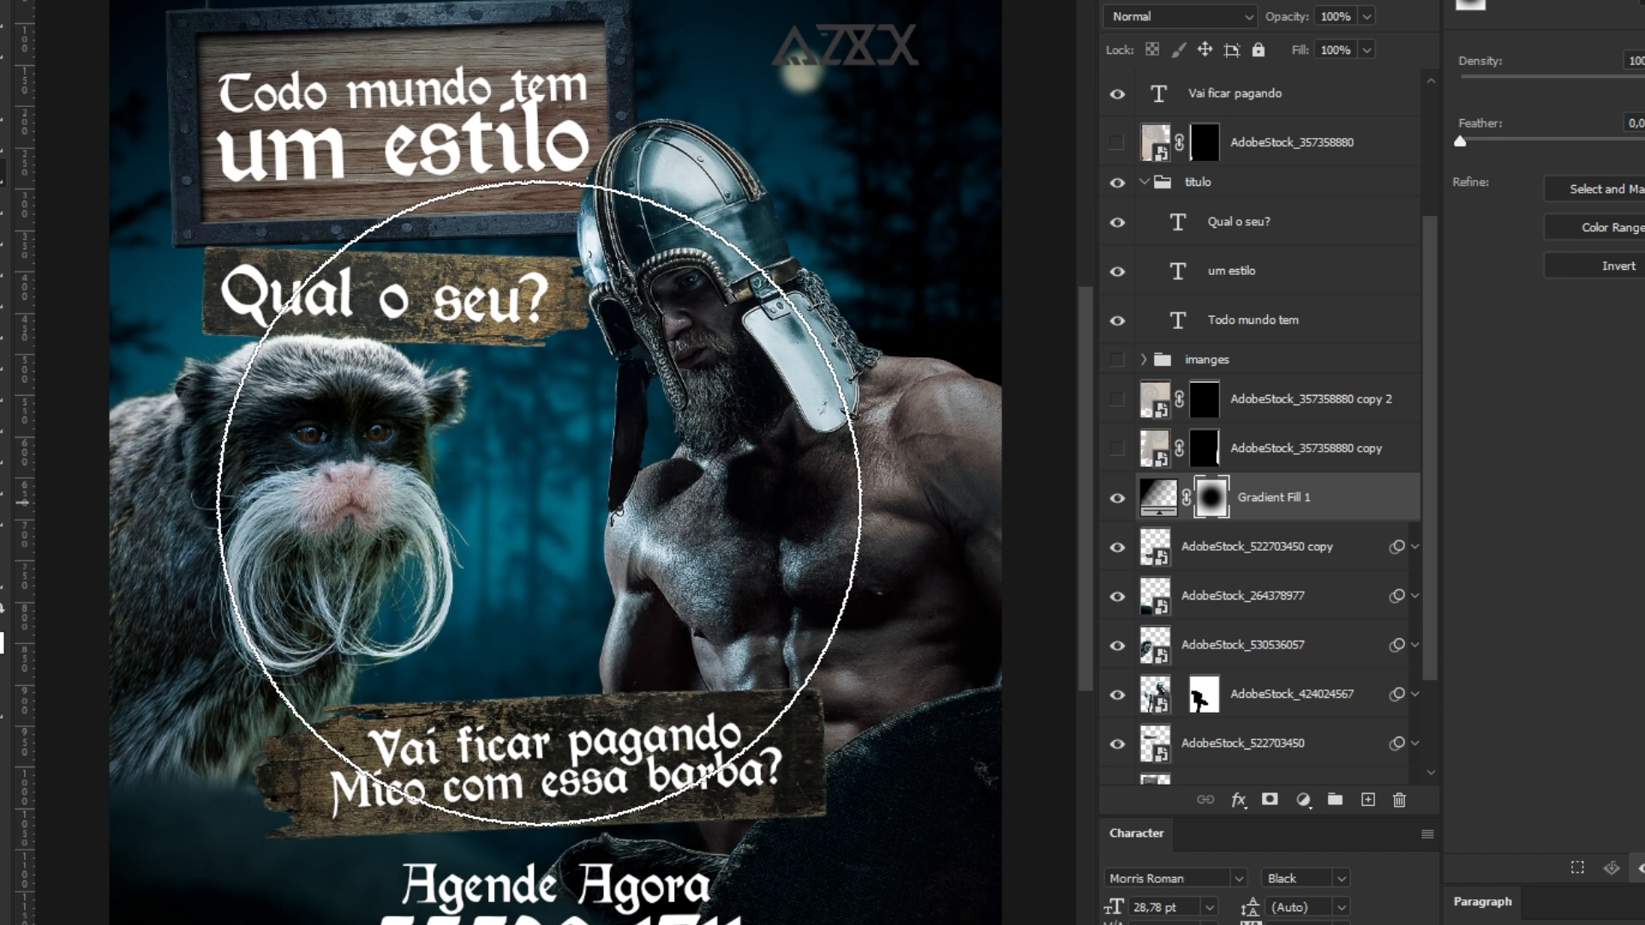
left_click(1117, 498)
left_click(1118, 498)
left_click(1121, 497)
left_click(1120, 498)
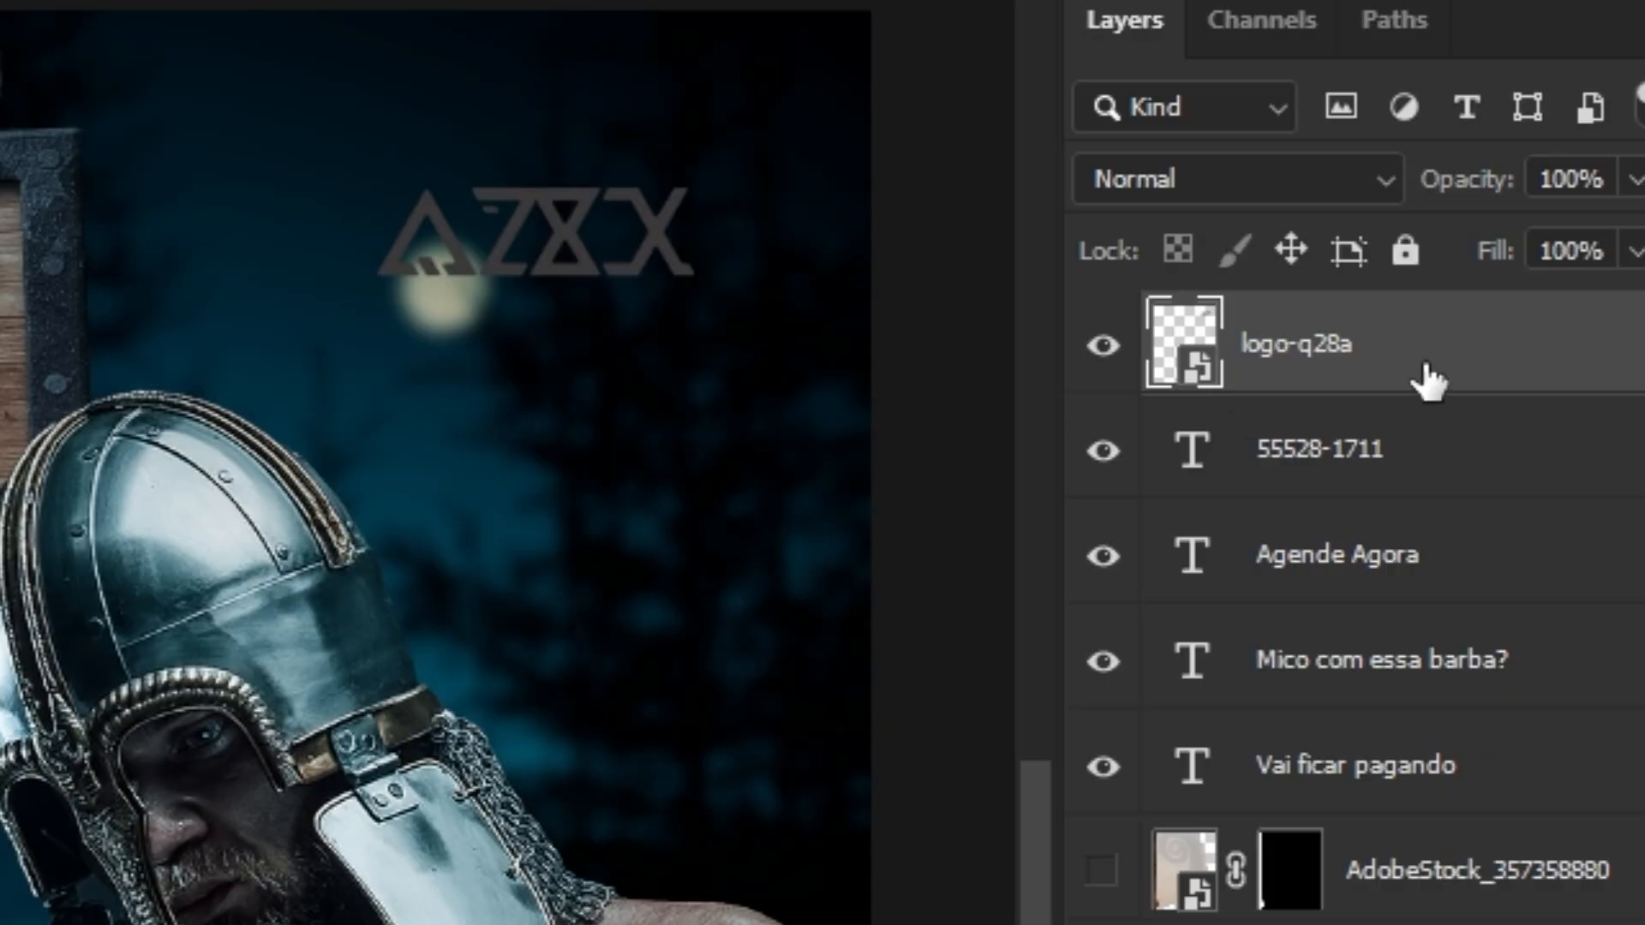
- Apply a white Color Overlay to the logo and collapse the filter list of the "Qual o seu?" sign layer
double_click(1428, 378)
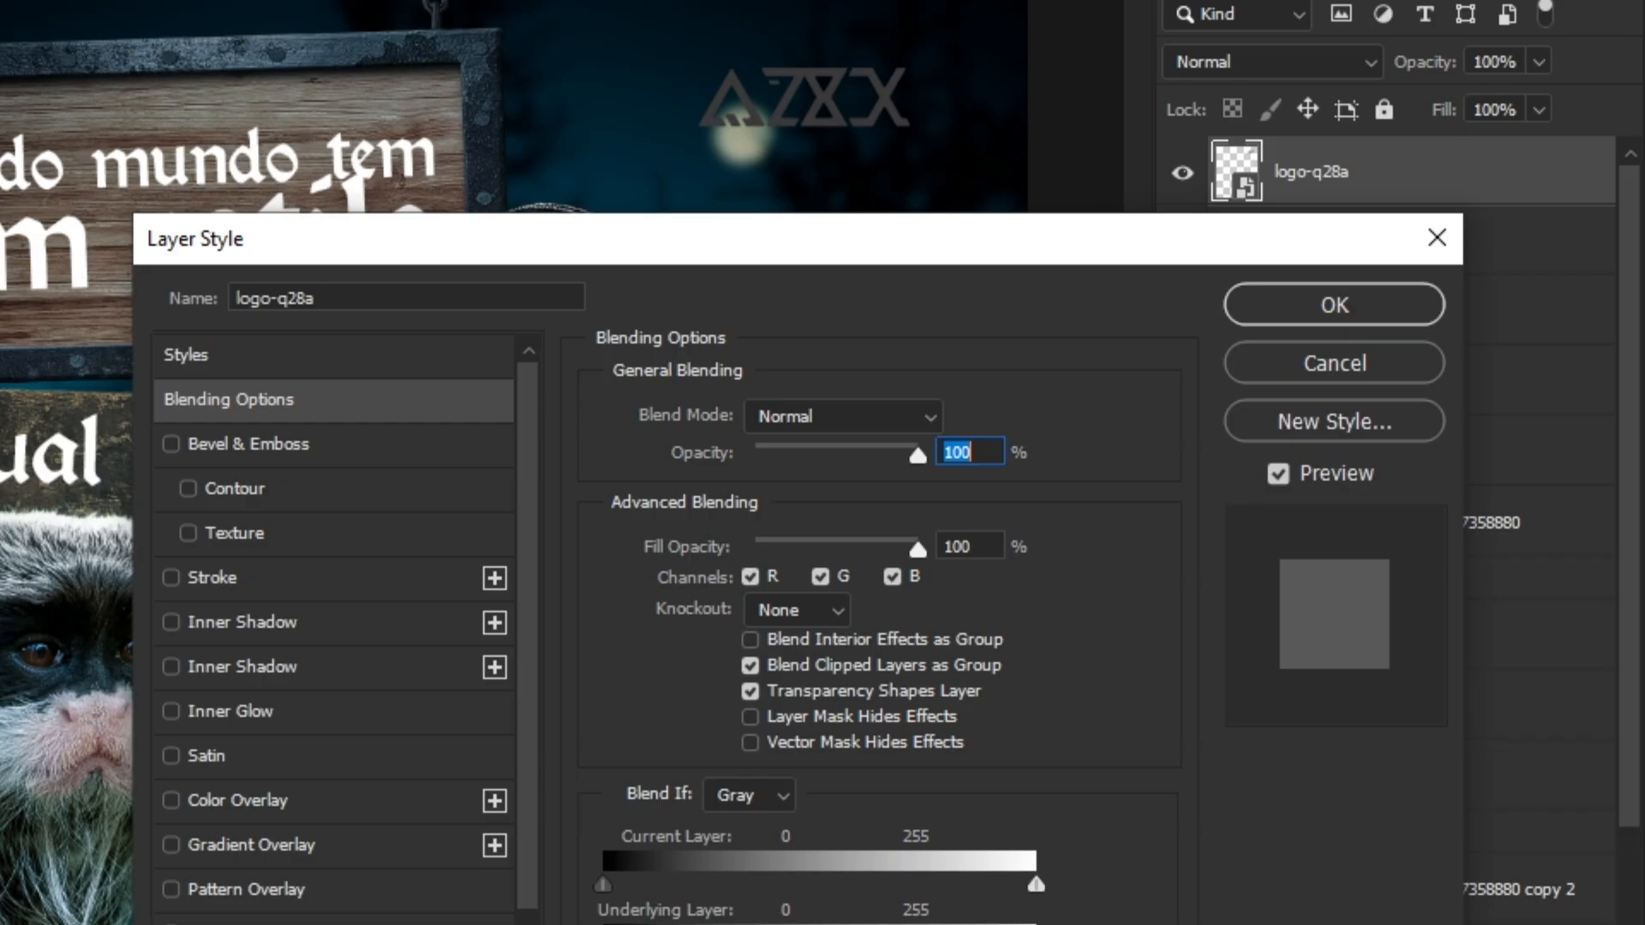
left_click(238, 800)
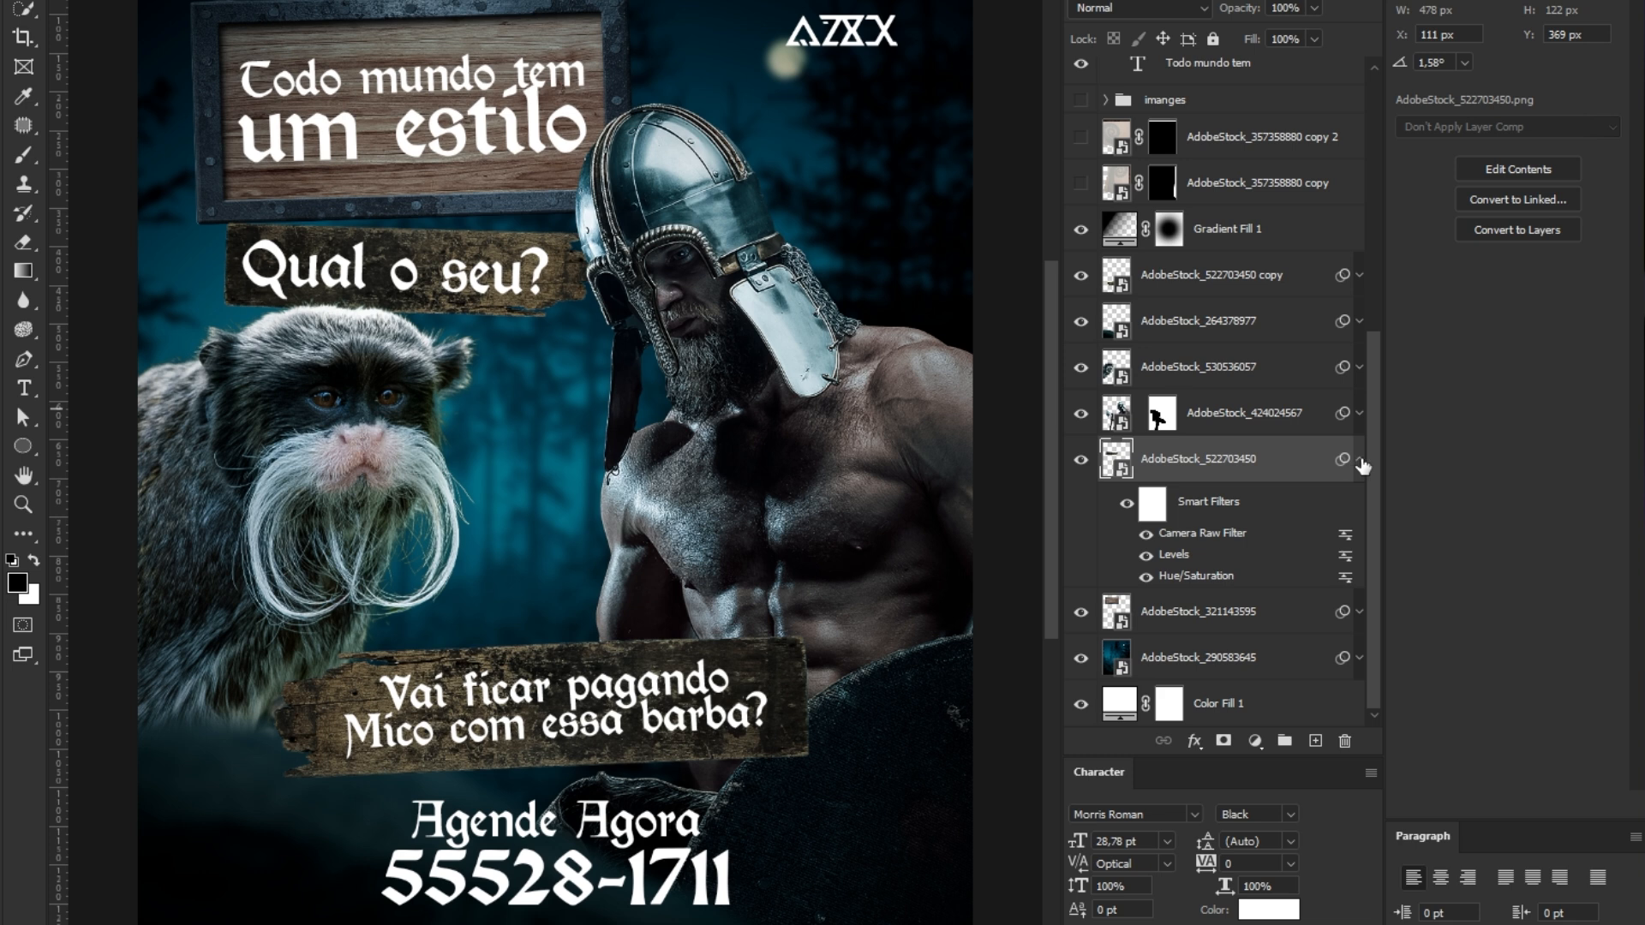
left_click(1360, 463)
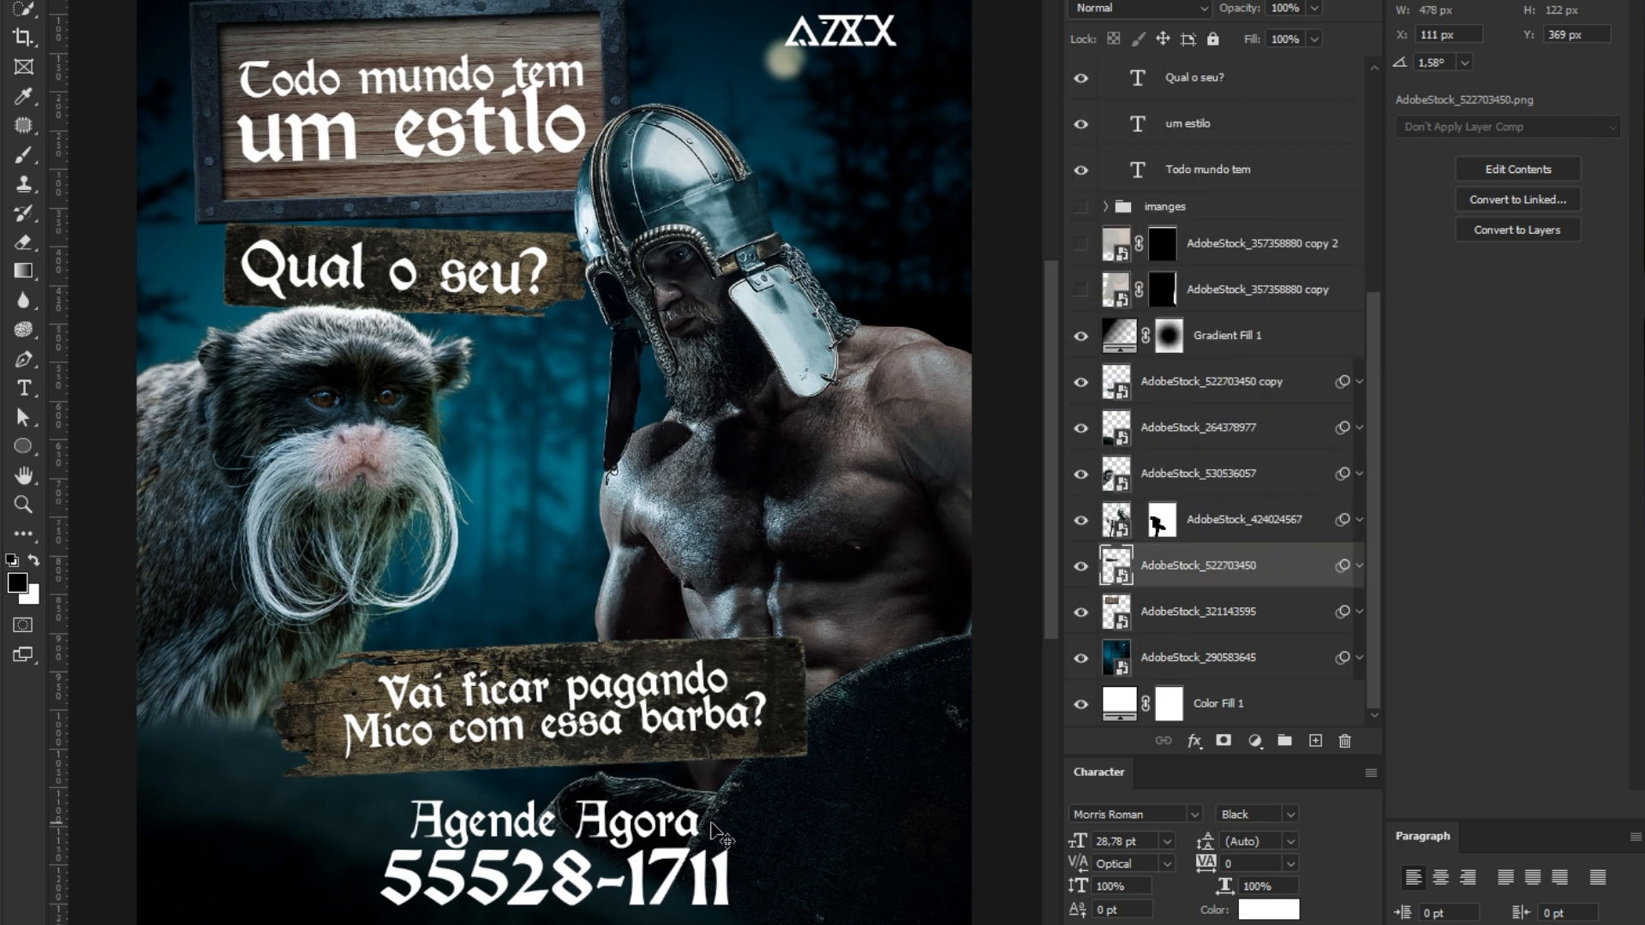
- Recolour the phone number text at the foot of the poster to a golden orange
left_click(699, 883)
left_click(1269, 909)
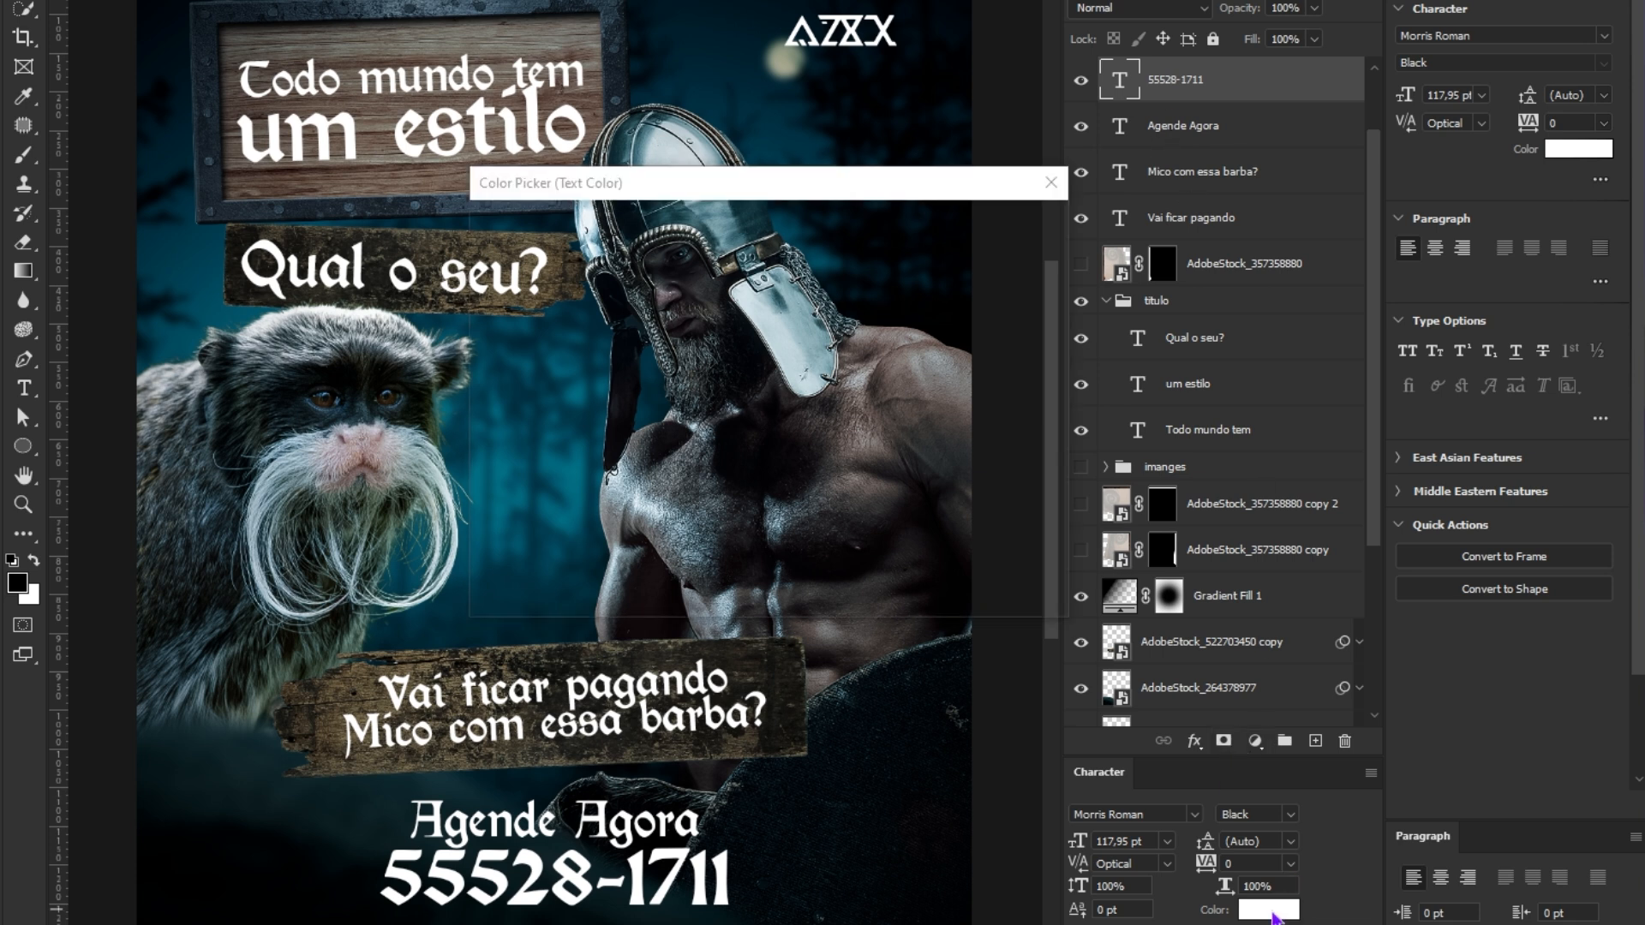
left_click(681, 295)
left_click_drag(795, 467, 795, 494)
left_click(676, 325)
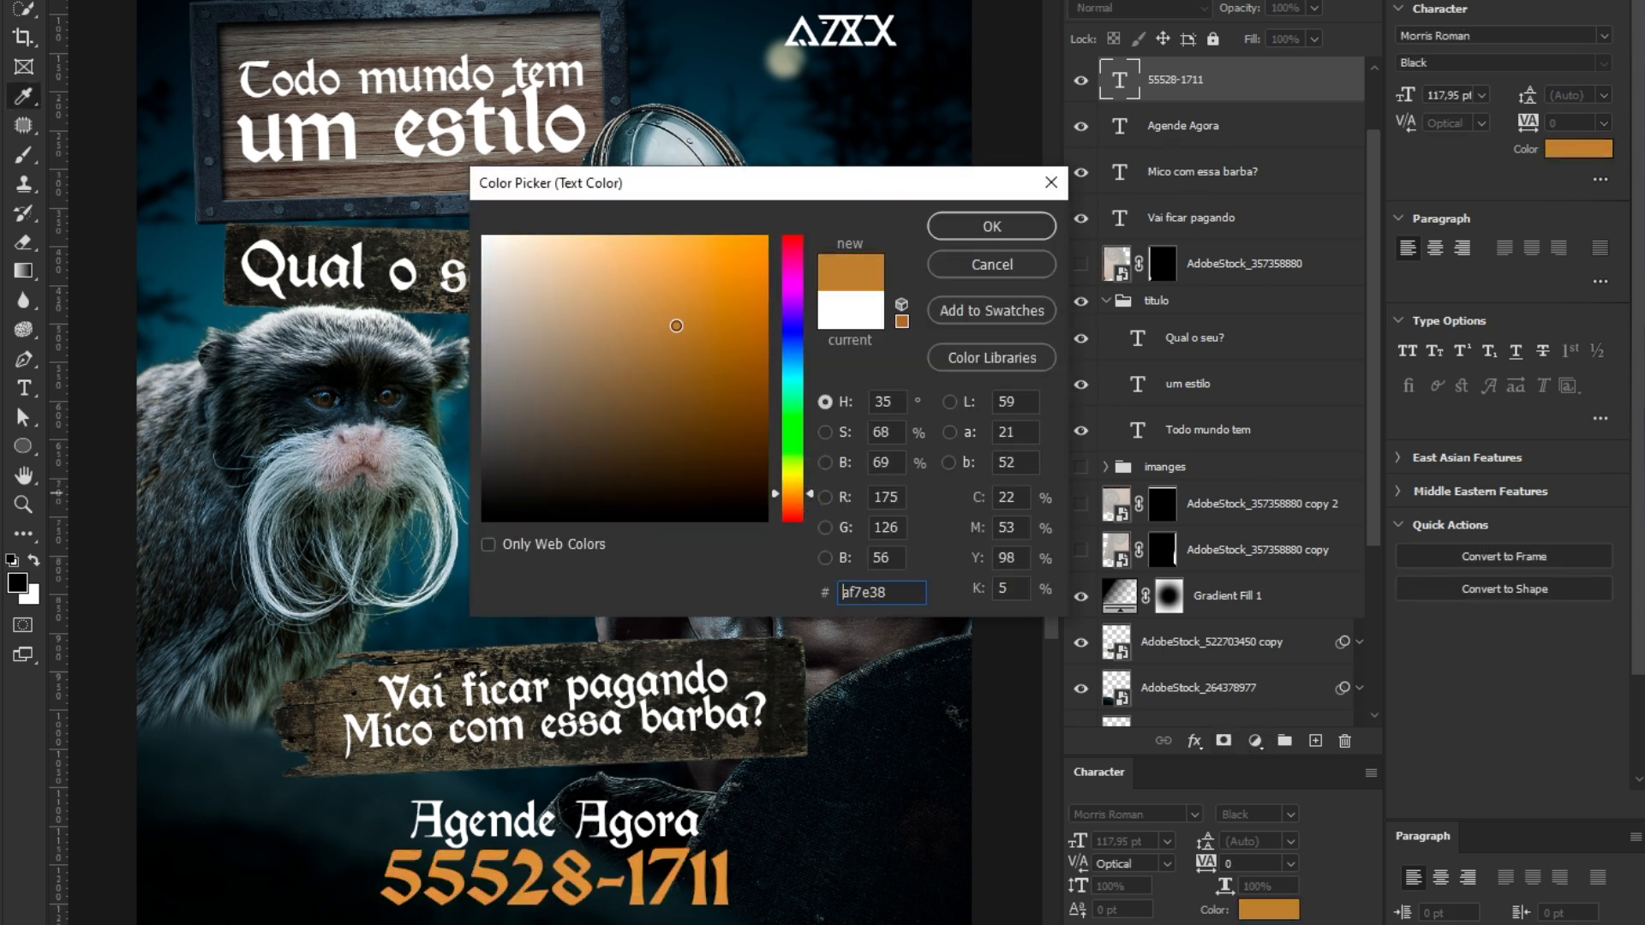
left_click_drag(677, 327, 704, 334)
key("Return")
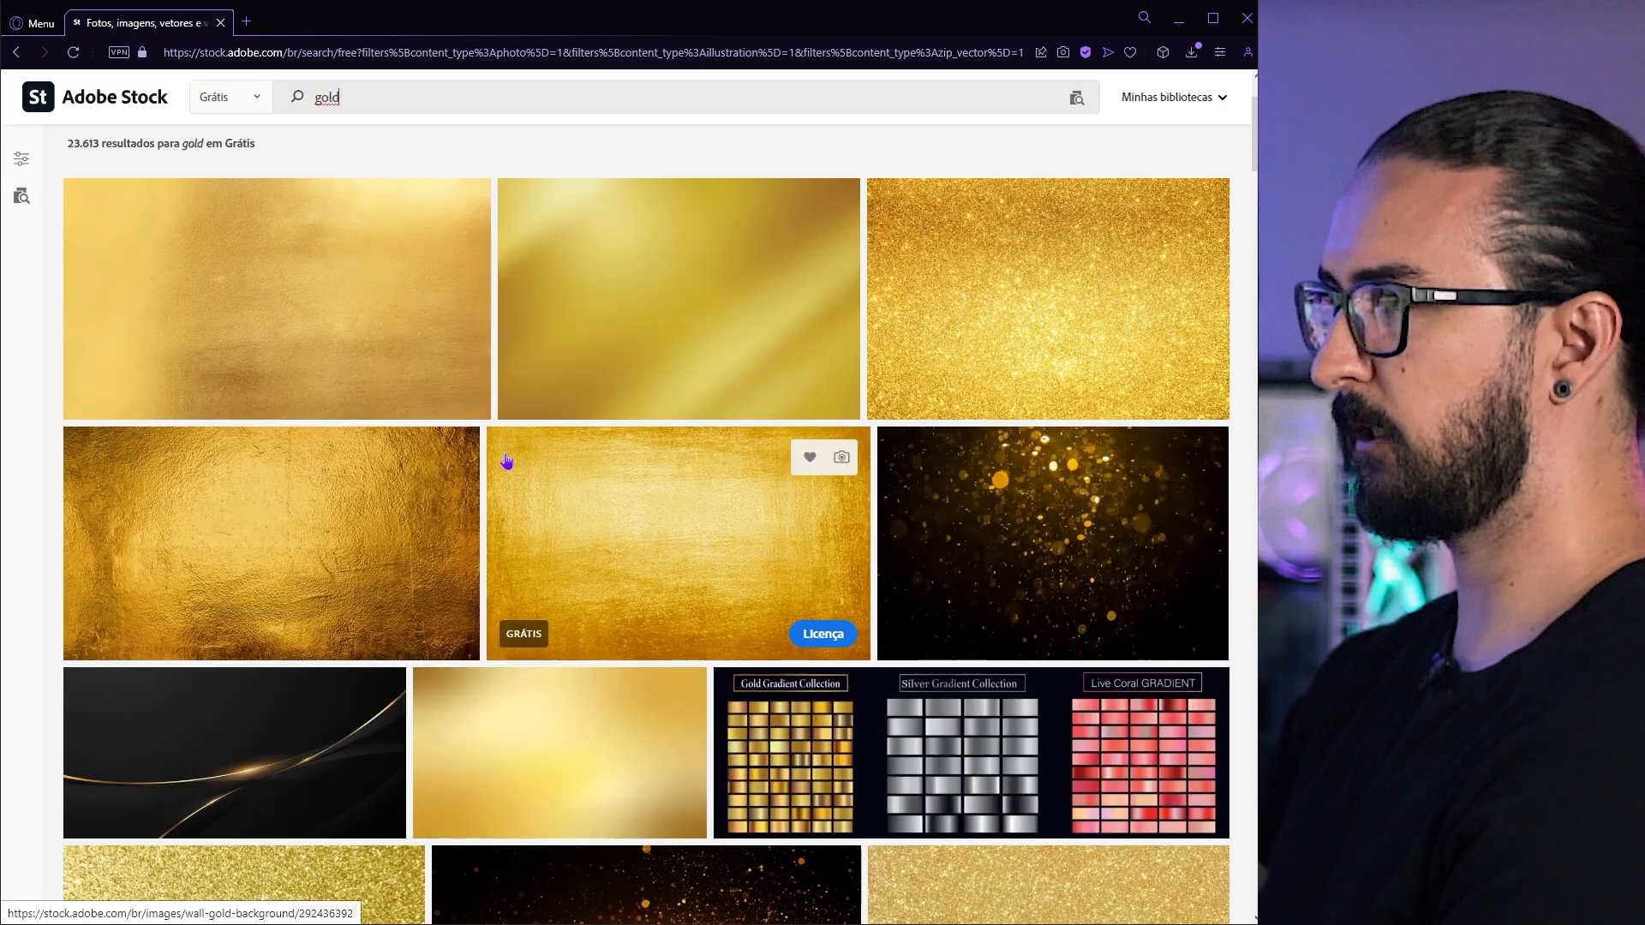
- Place the gold shiny wall texture from the Adobe Stock results into the poster and clip it to the phone number text
scroll(505, 455, "up", 2)
double_click(163, 145)
scroll(315, 419, "down", 1)
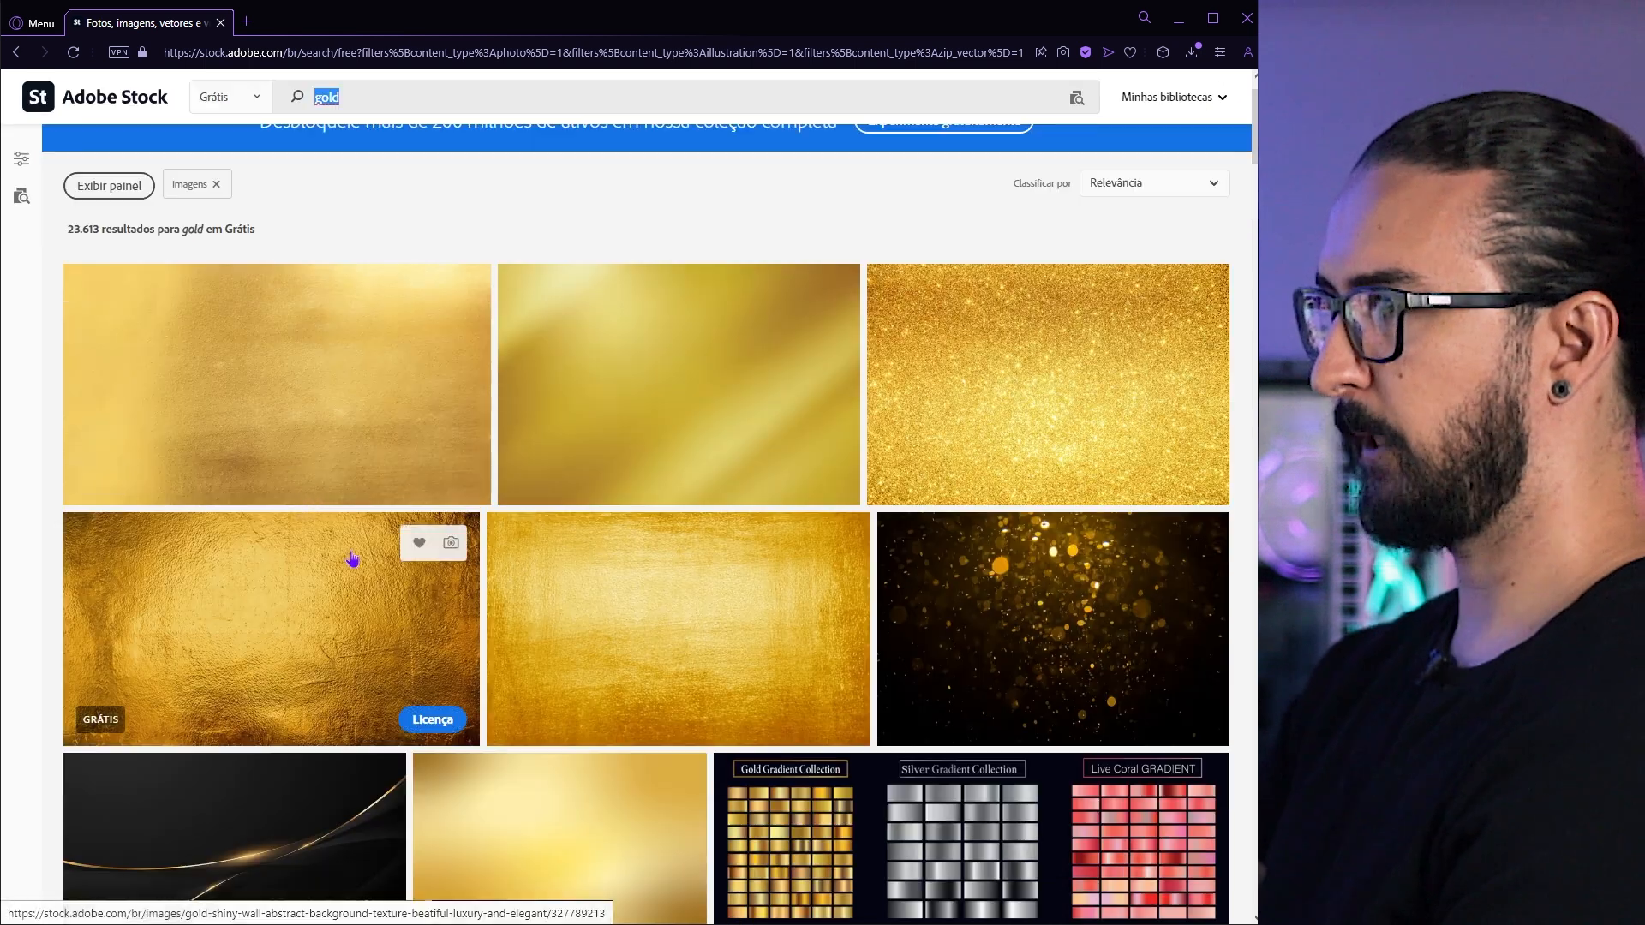
scroll(325, 546, "down", 3)
left_click(437, 470)
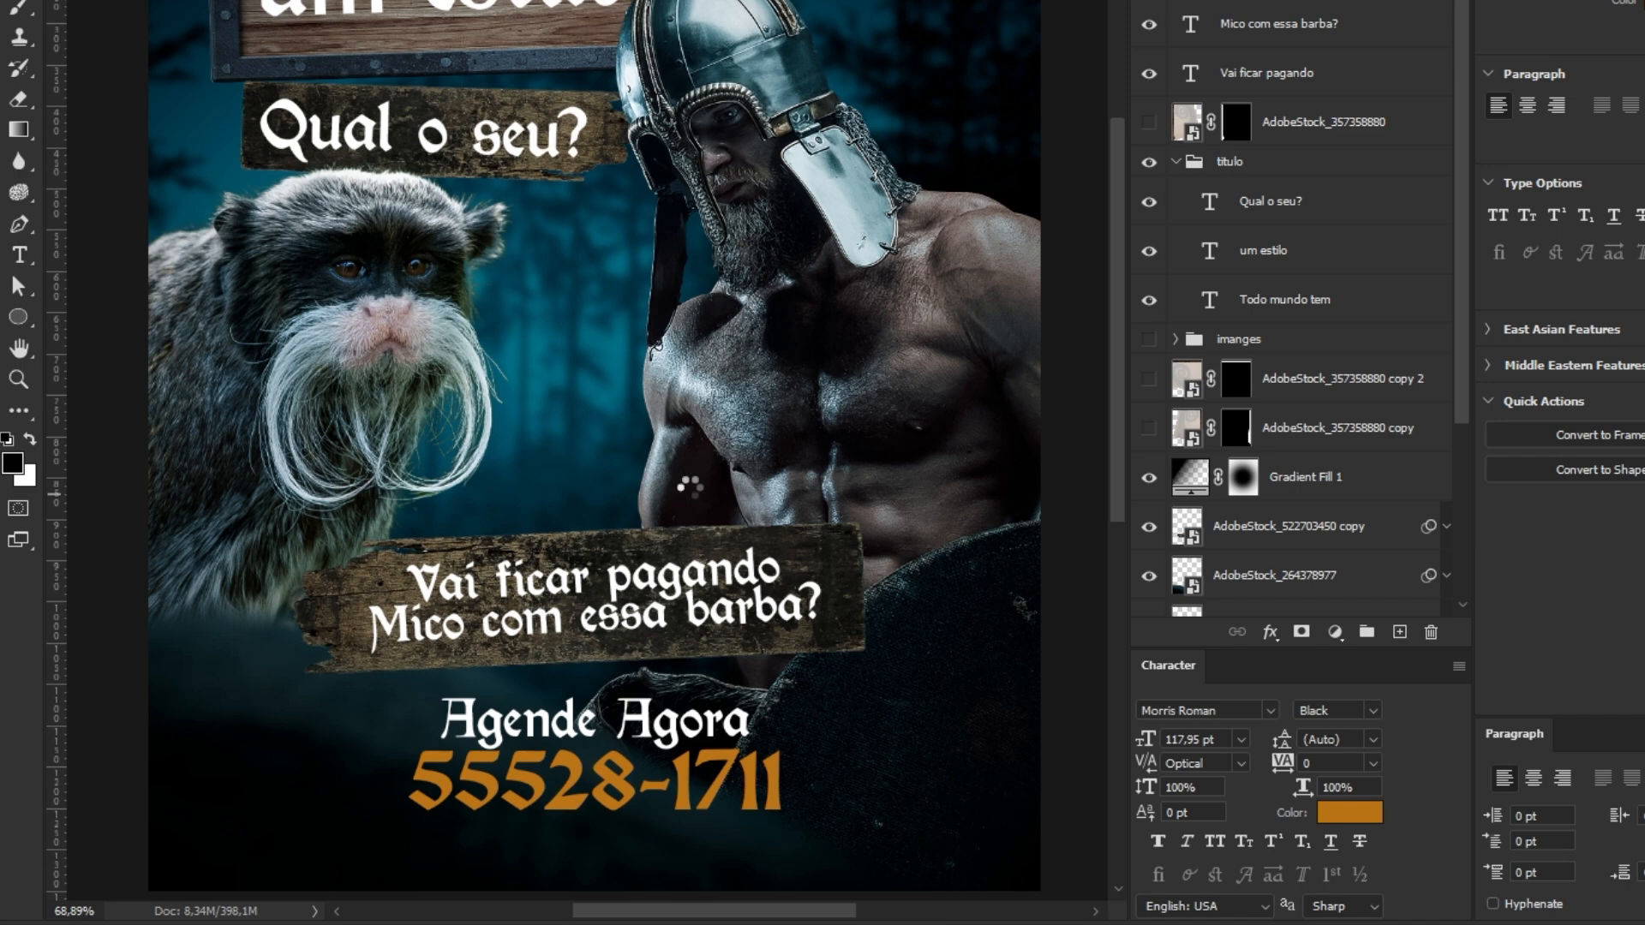
key("Return")
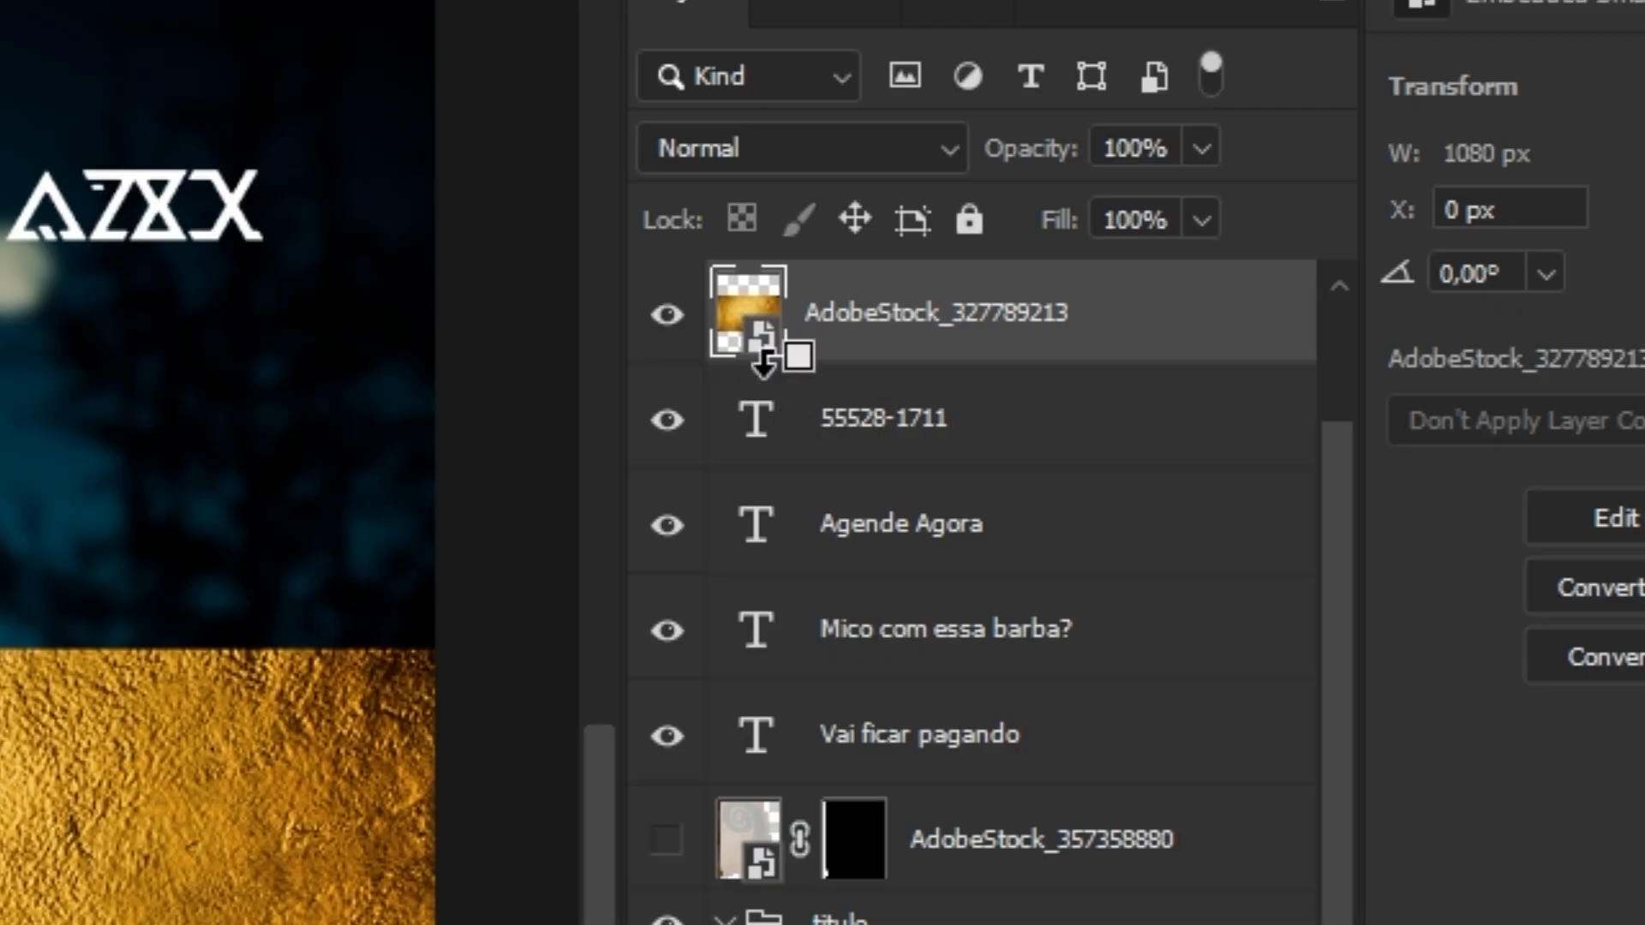
left_click(765, 362, "alt")
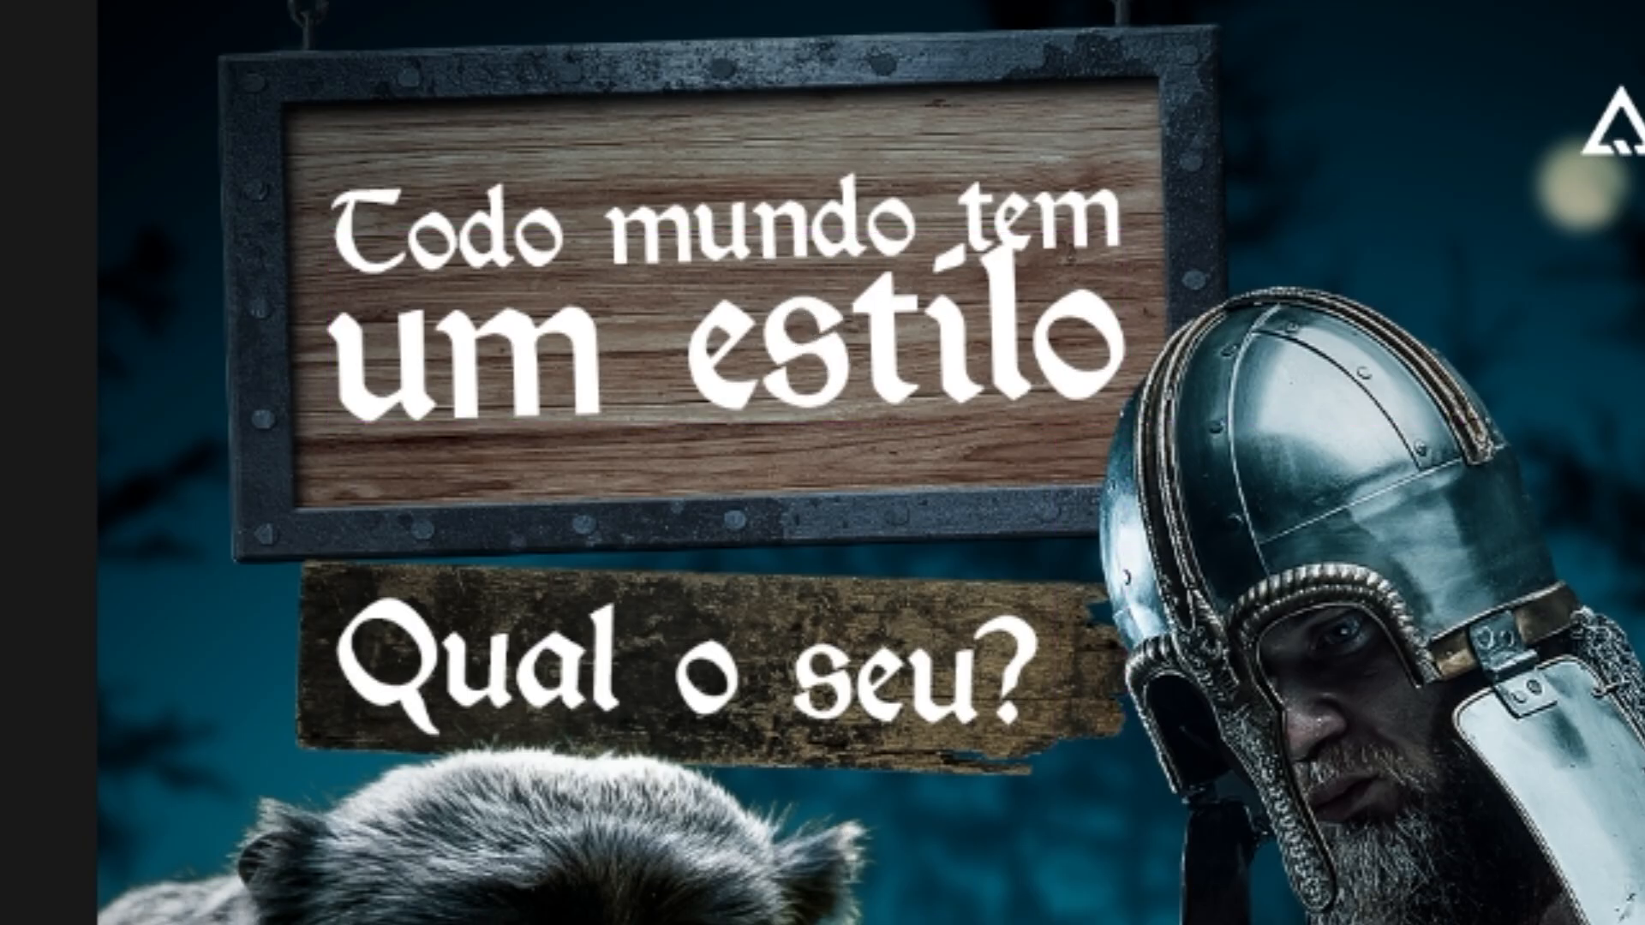
- Add a Multiply Drop Shadow to the titulo group with 100% opacity, 4 px distance and 0 px size
left_click(794, 480)
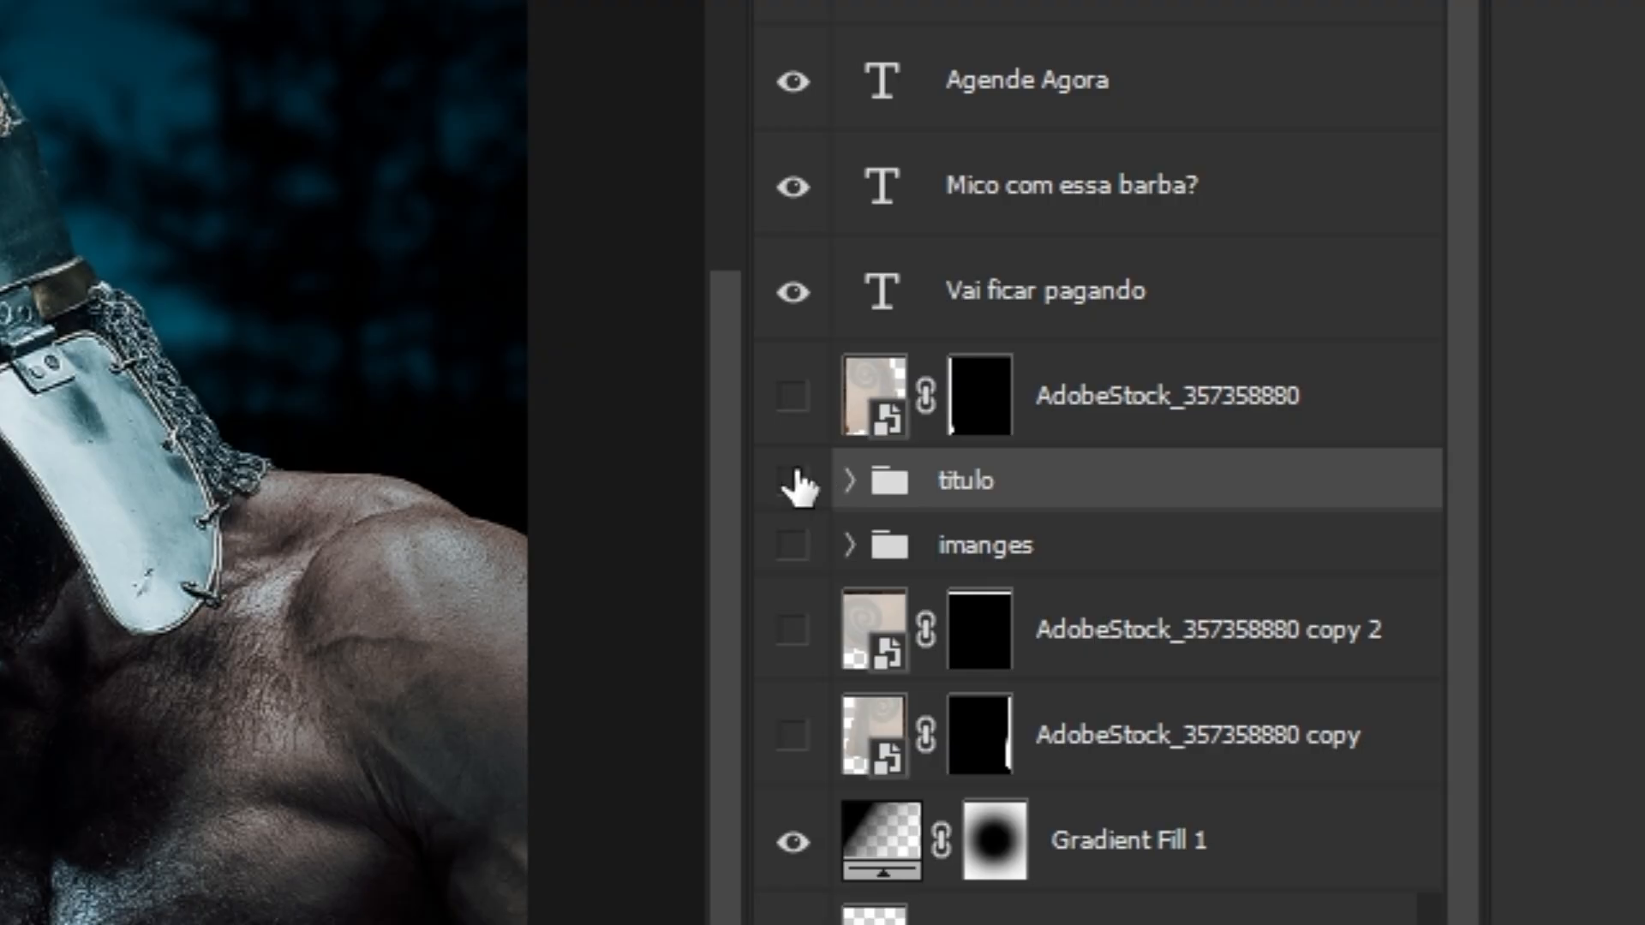
double_click(1199, 487)
left_click(599, 787)
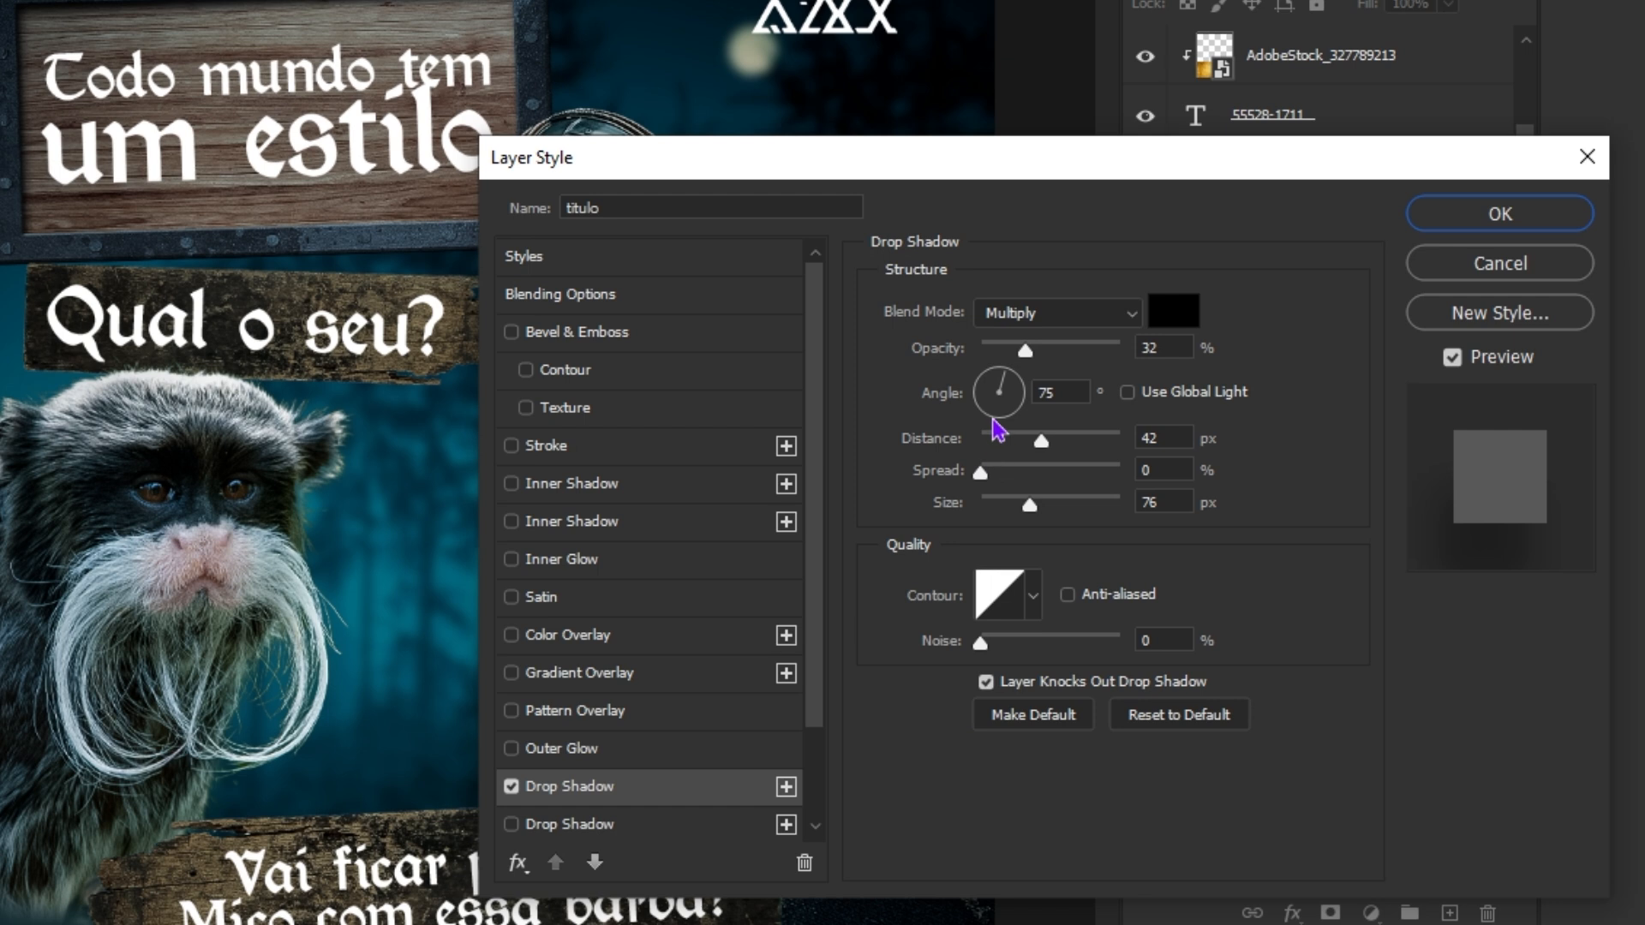
left_click_drag(1030, 353, 1212, 355)
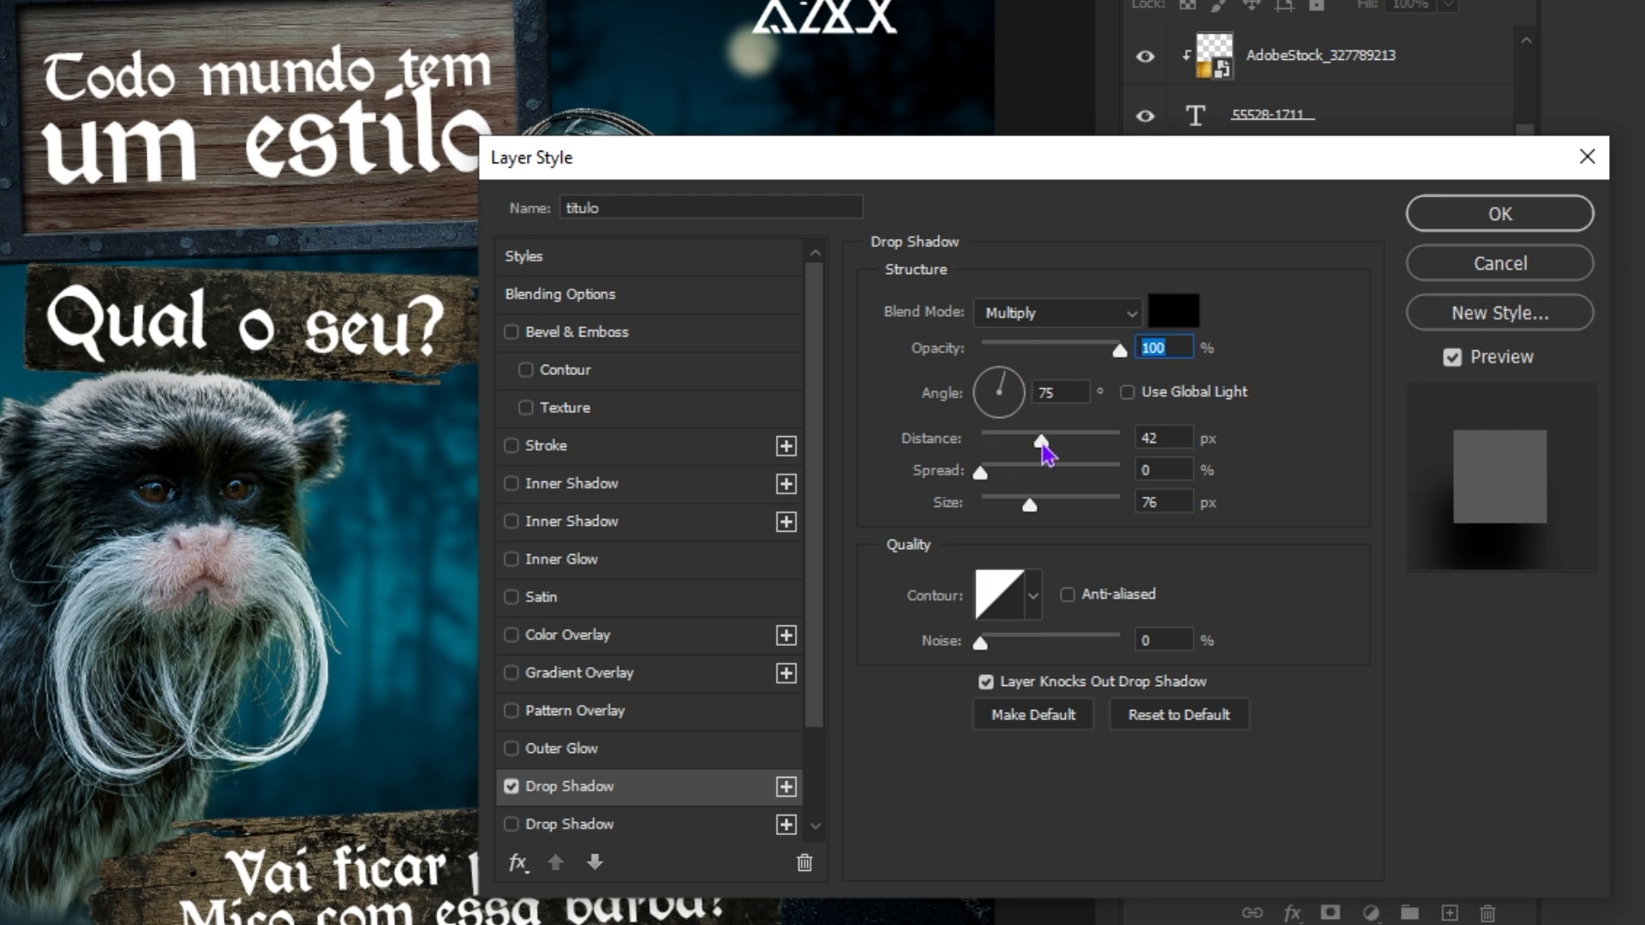
left_click_drag(1042, 442, 962, 445)
left_click_drag(1030, 504, 918, 504)
left_click_drag(983, 452, 991, 451)
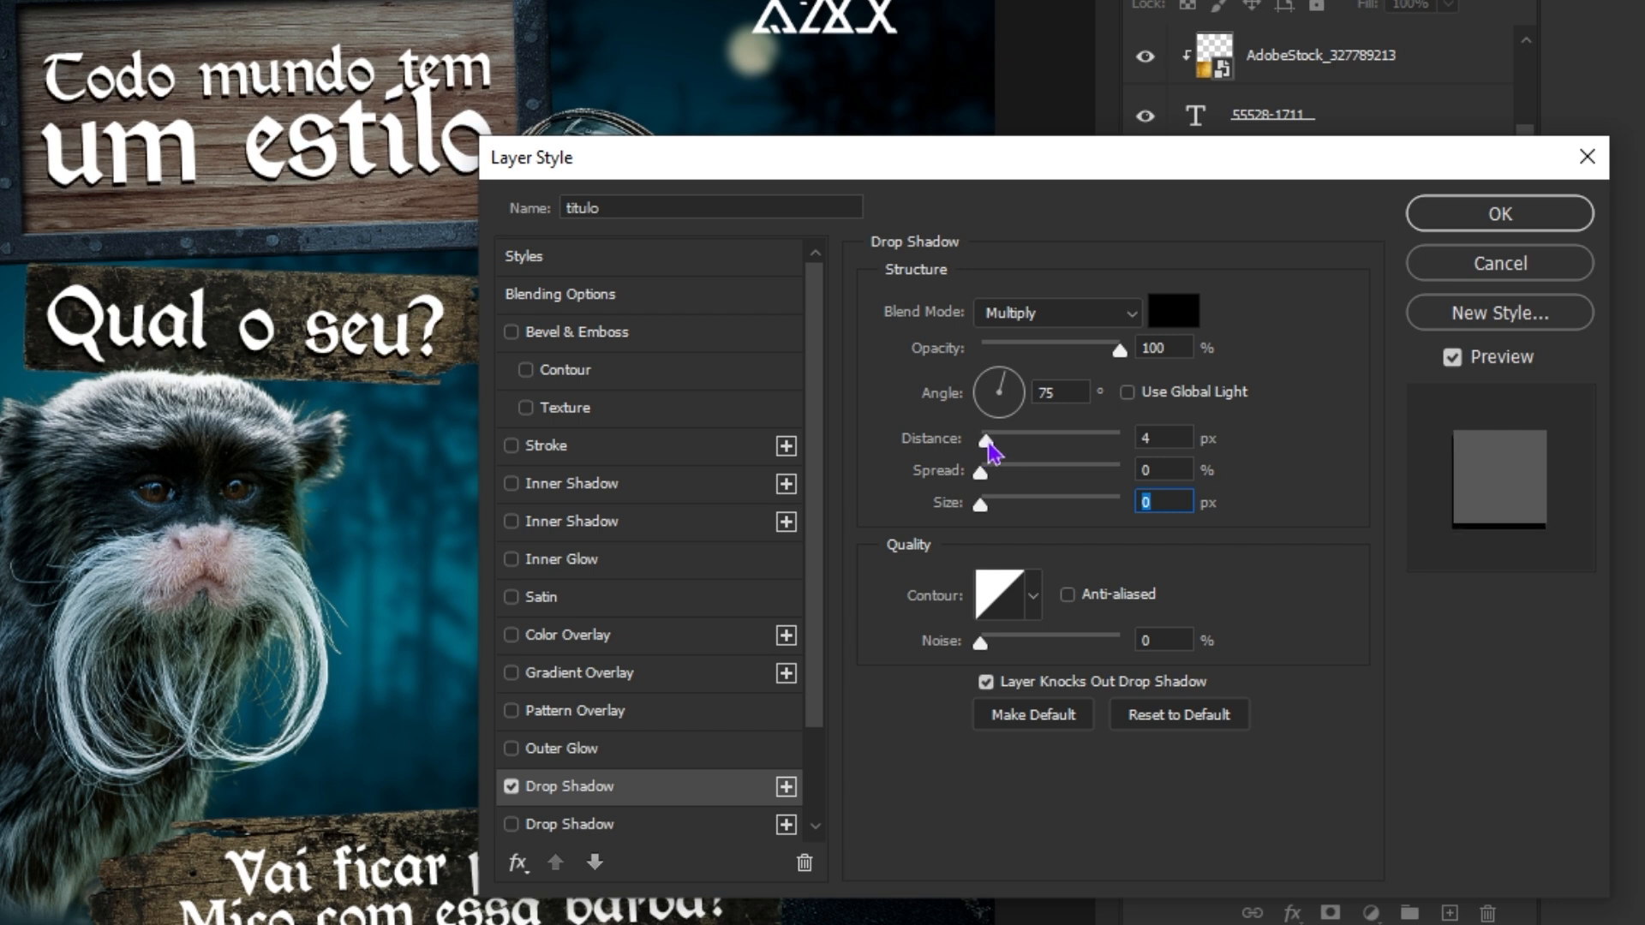
- Set the titulo group's drop shadow to a 45° angle and 10 px size, and apply the layer style
left_click(1017, 378)
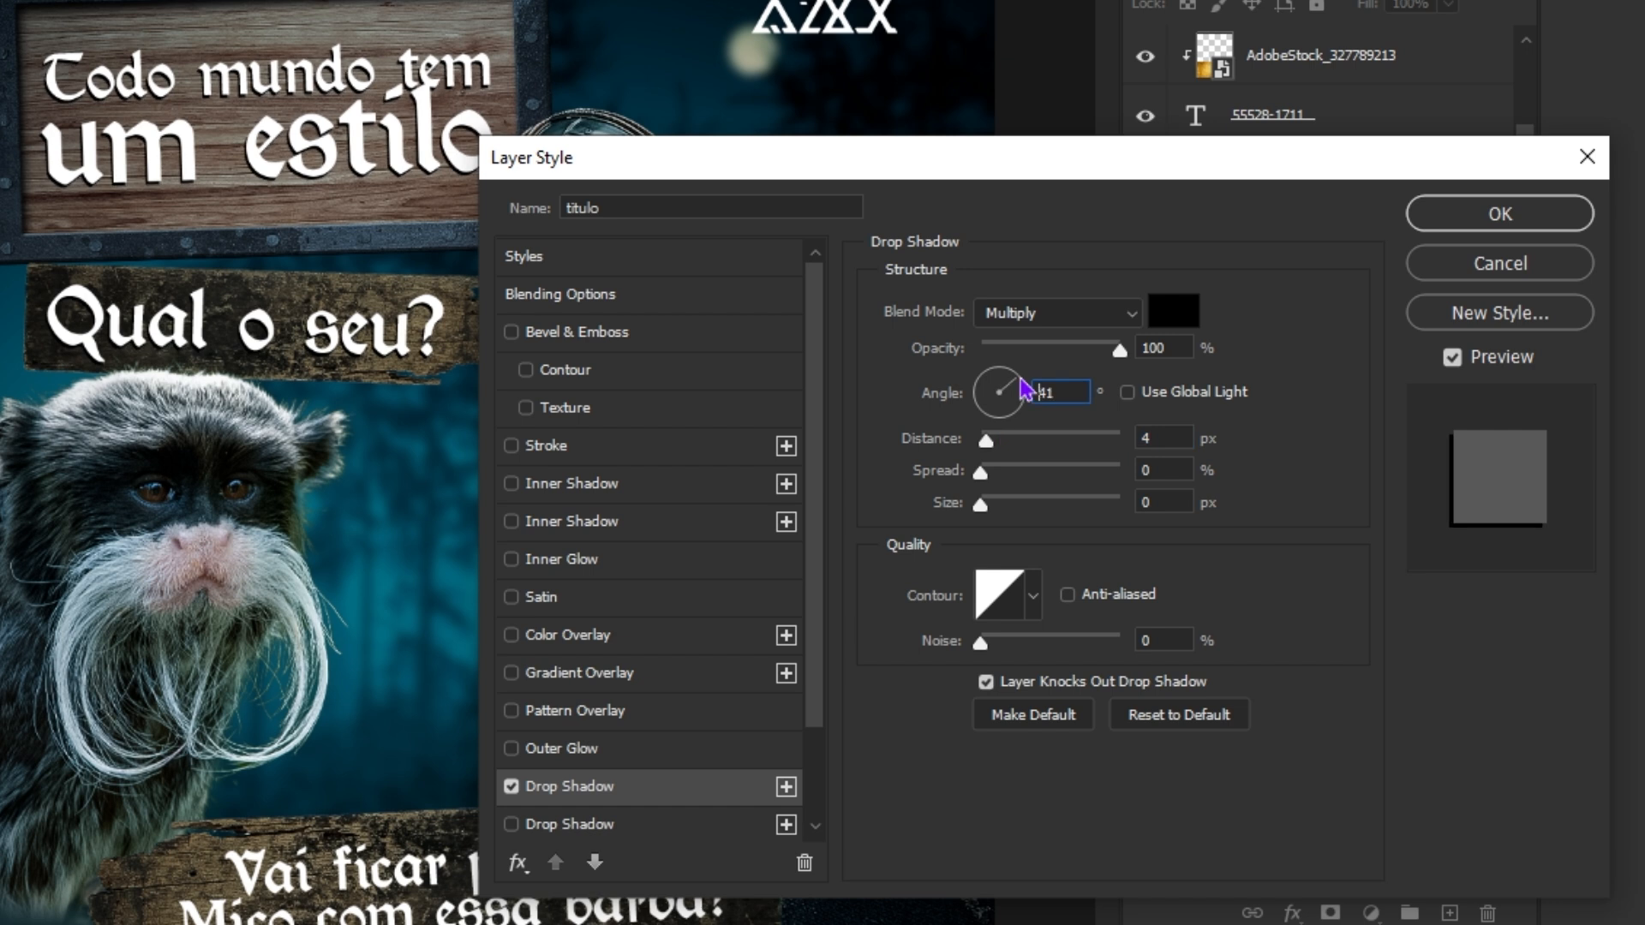
double_click(1042, 392)
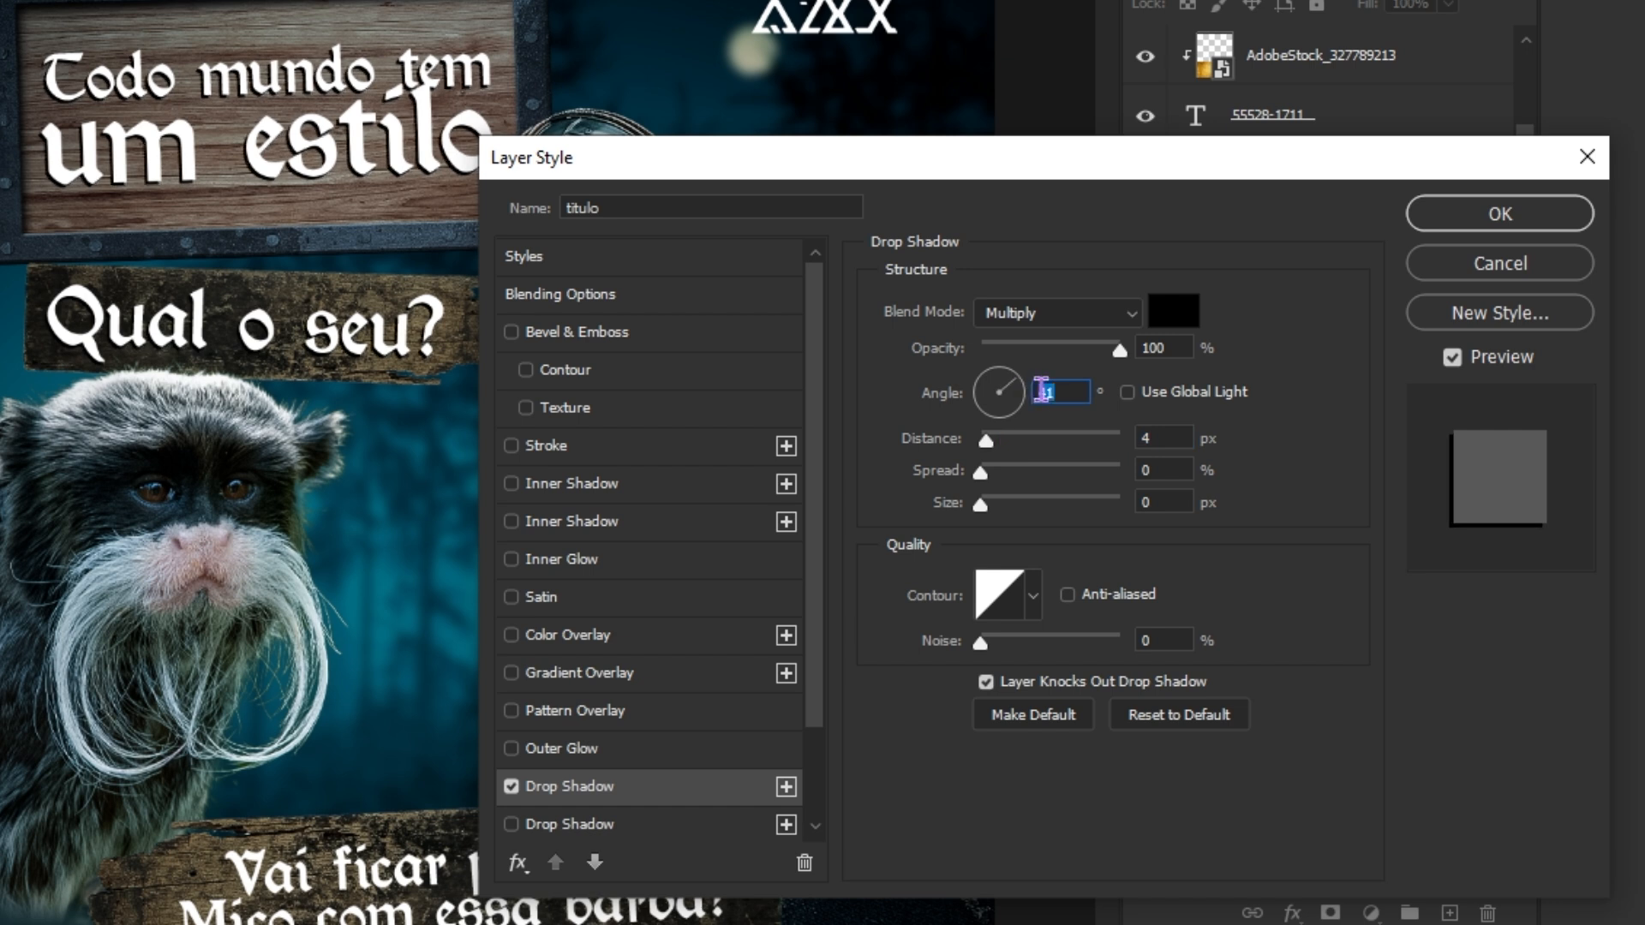
left_click_drag(987, 507, 993, 509)
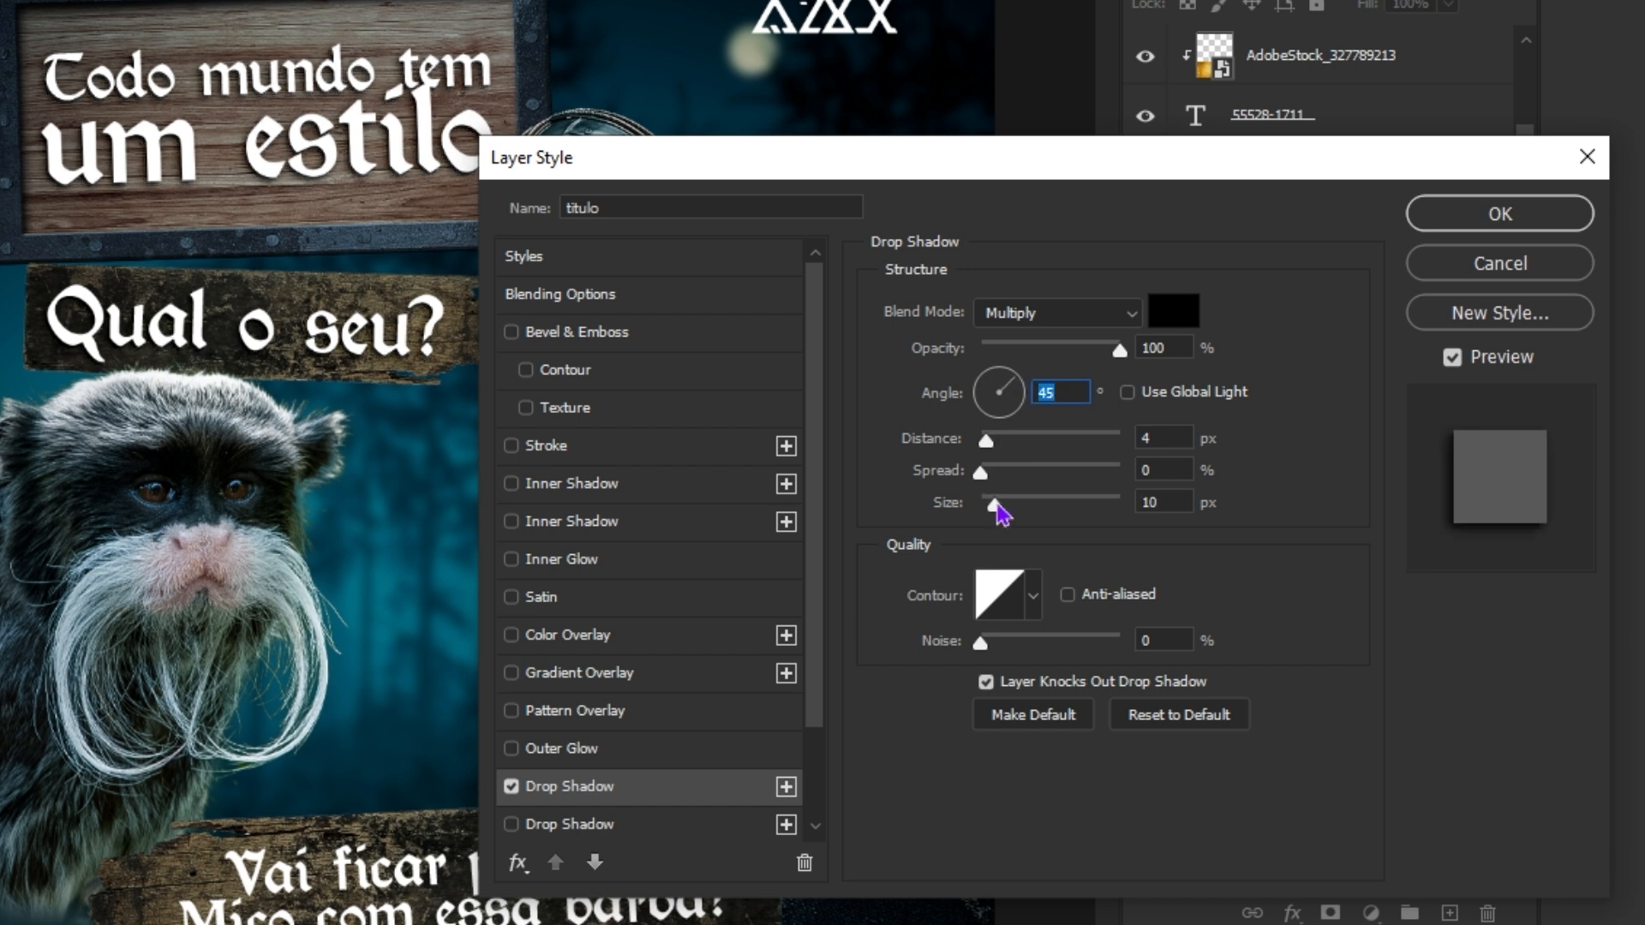
left_click(996, 506)
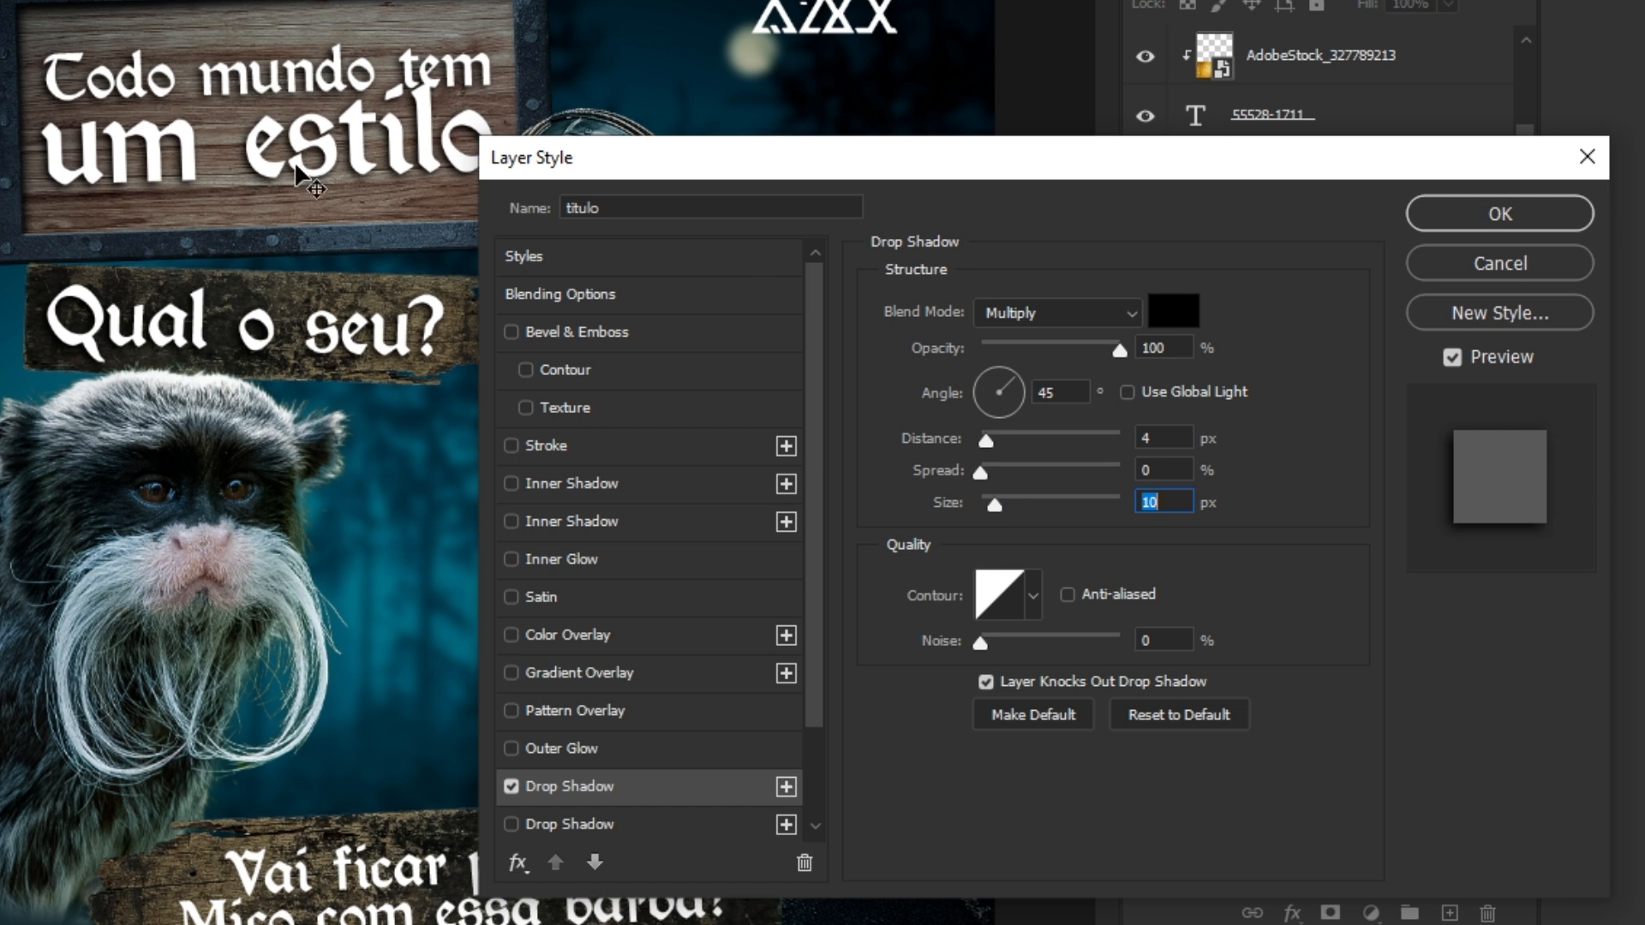
left_click(1468, 219)
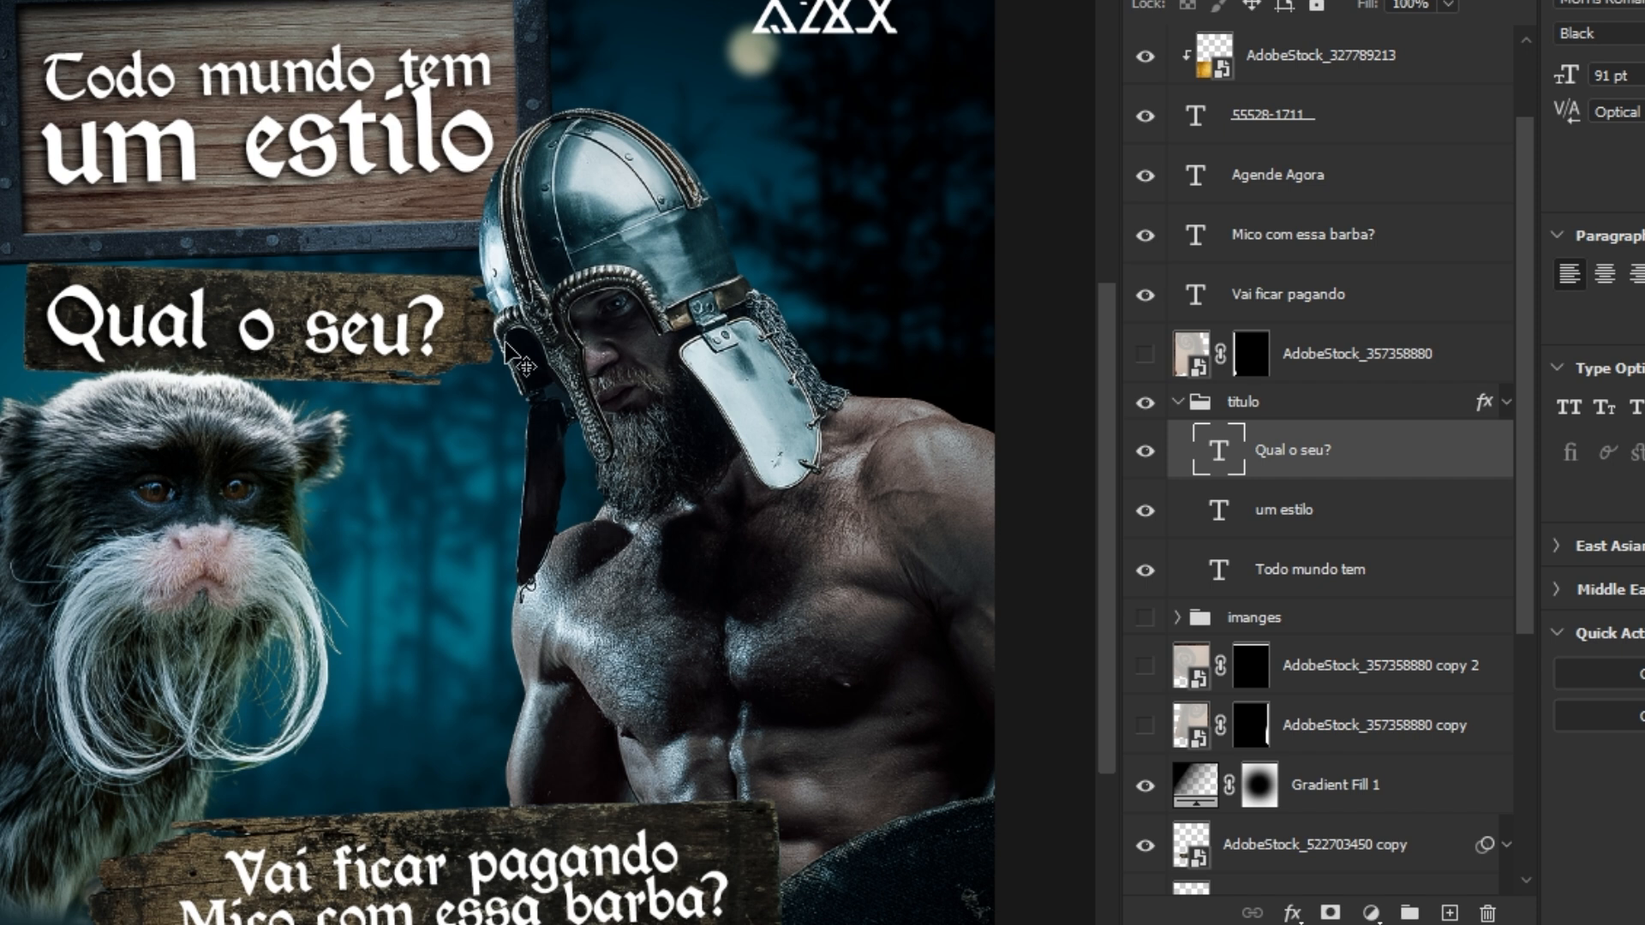
- Duplicate the gold texture above the "Qual o seu?" text, clip it to that text and position it over the letters
left_click(1268, 60)
left_click_drag(1268, 60, 1315, 448, "alt")
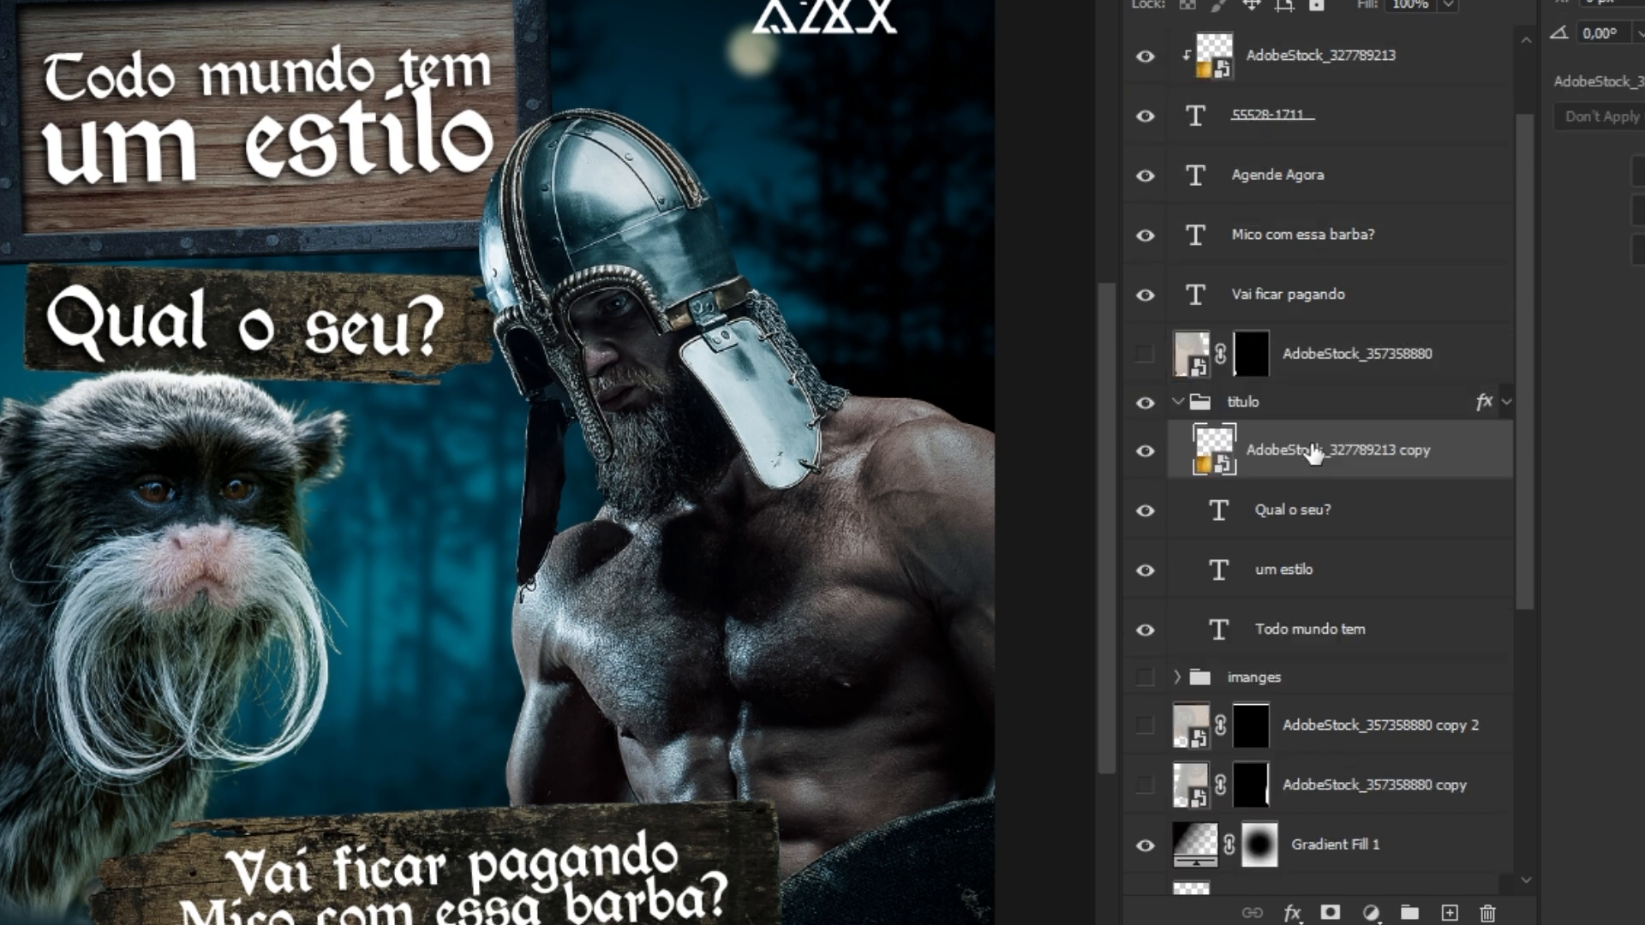
left_click(1239, 478, "alt")
left_click_drag(248, 168, 341, 90)
- Set the black input level of the "Qual o seu?" sign's Levels filter to 36, and collapse the layer's filter list
left_click(368, 370)
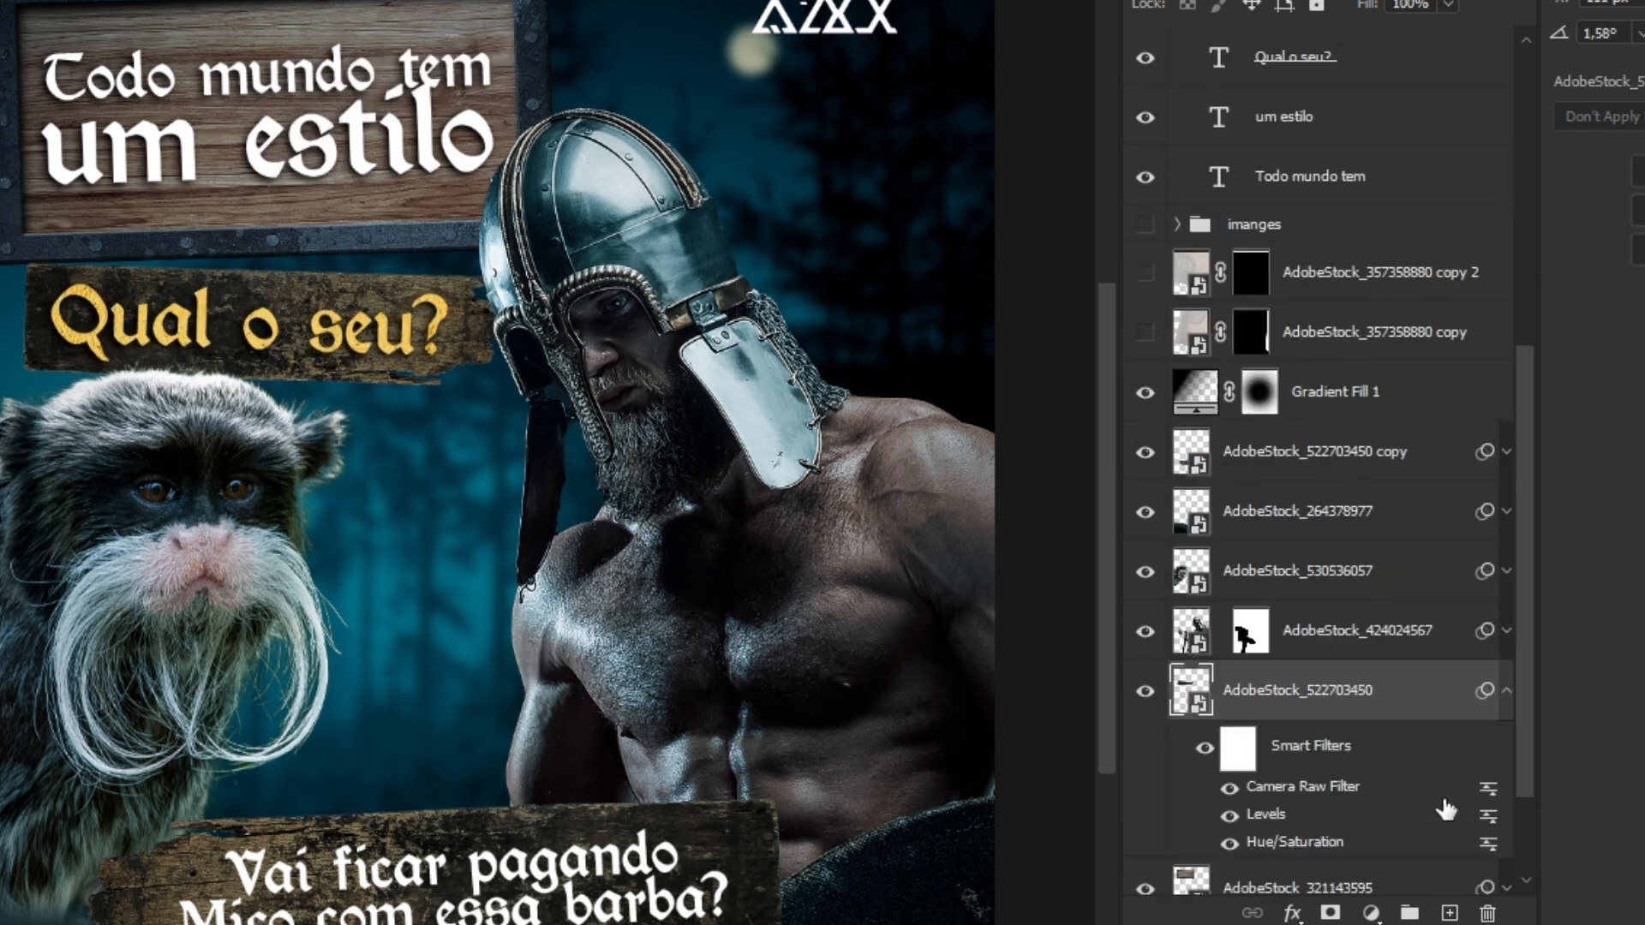
scroll(1447, 810, "down", 3)
double_click(1271, 672)
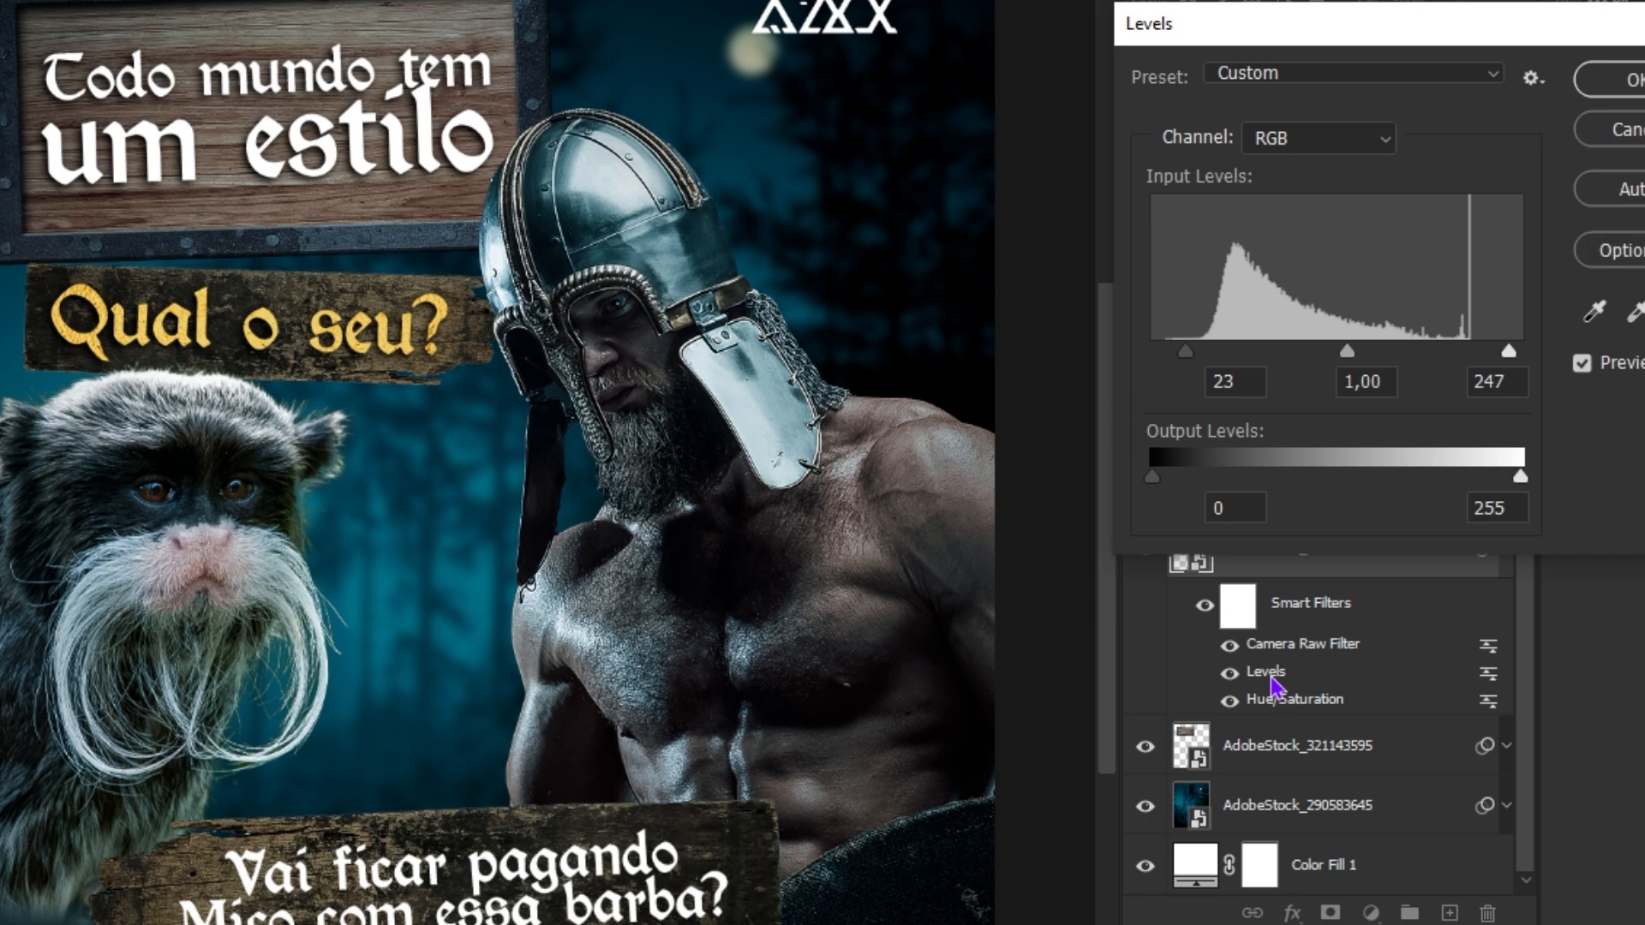
left_click_drag(1189, 360, 1205, 358)
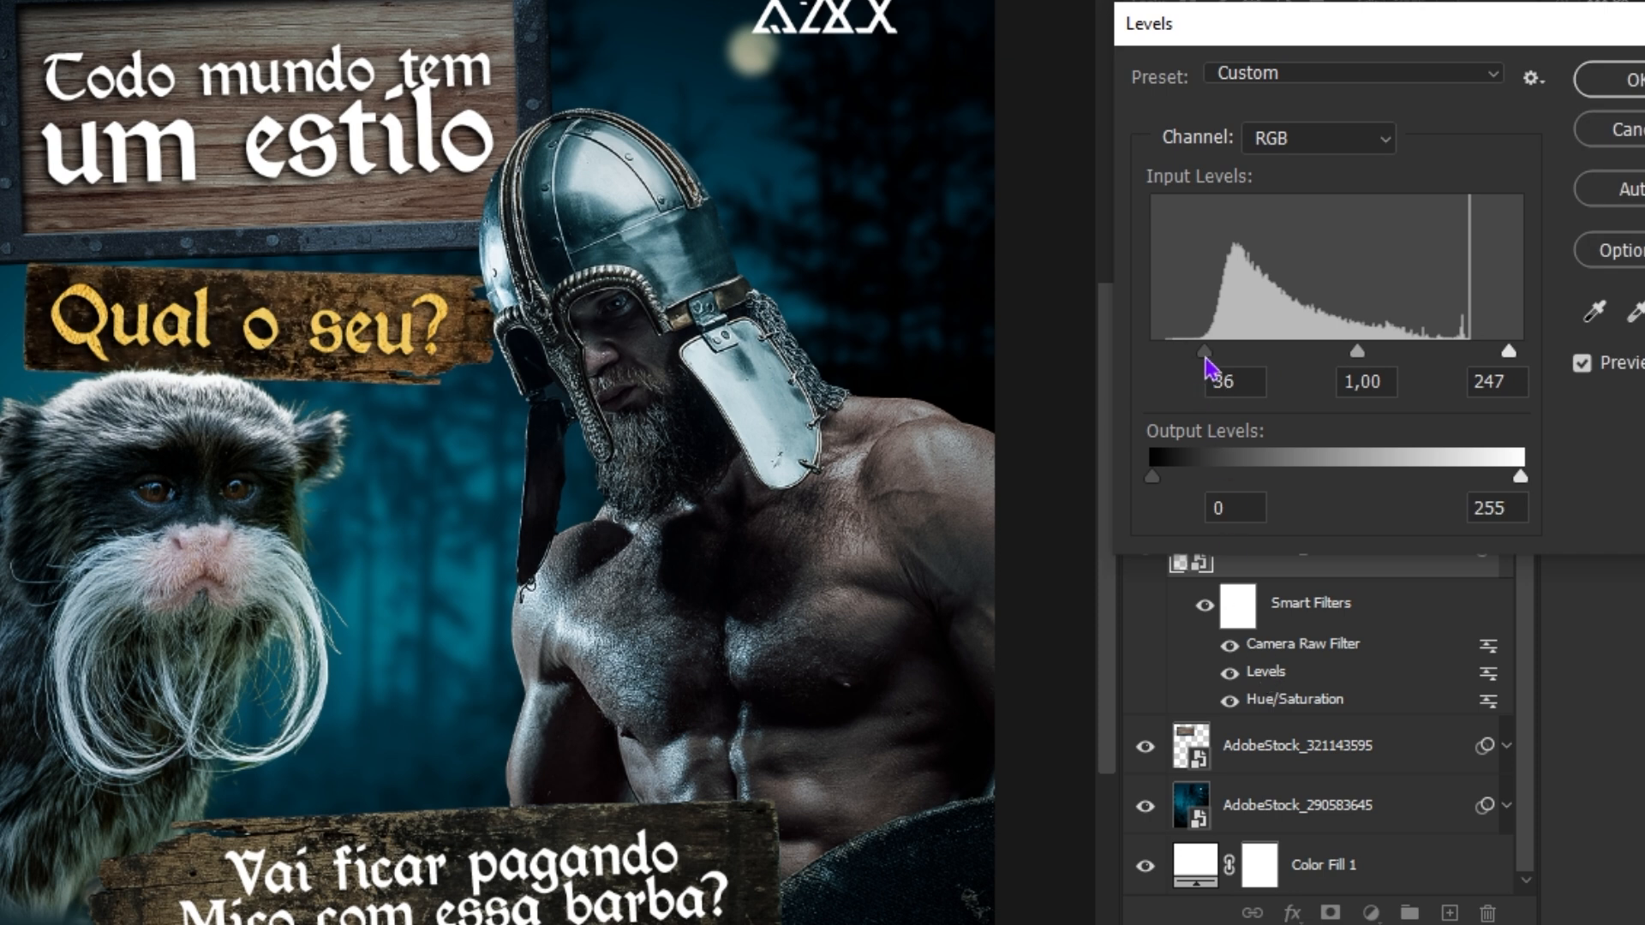
left_click(1610, 80)
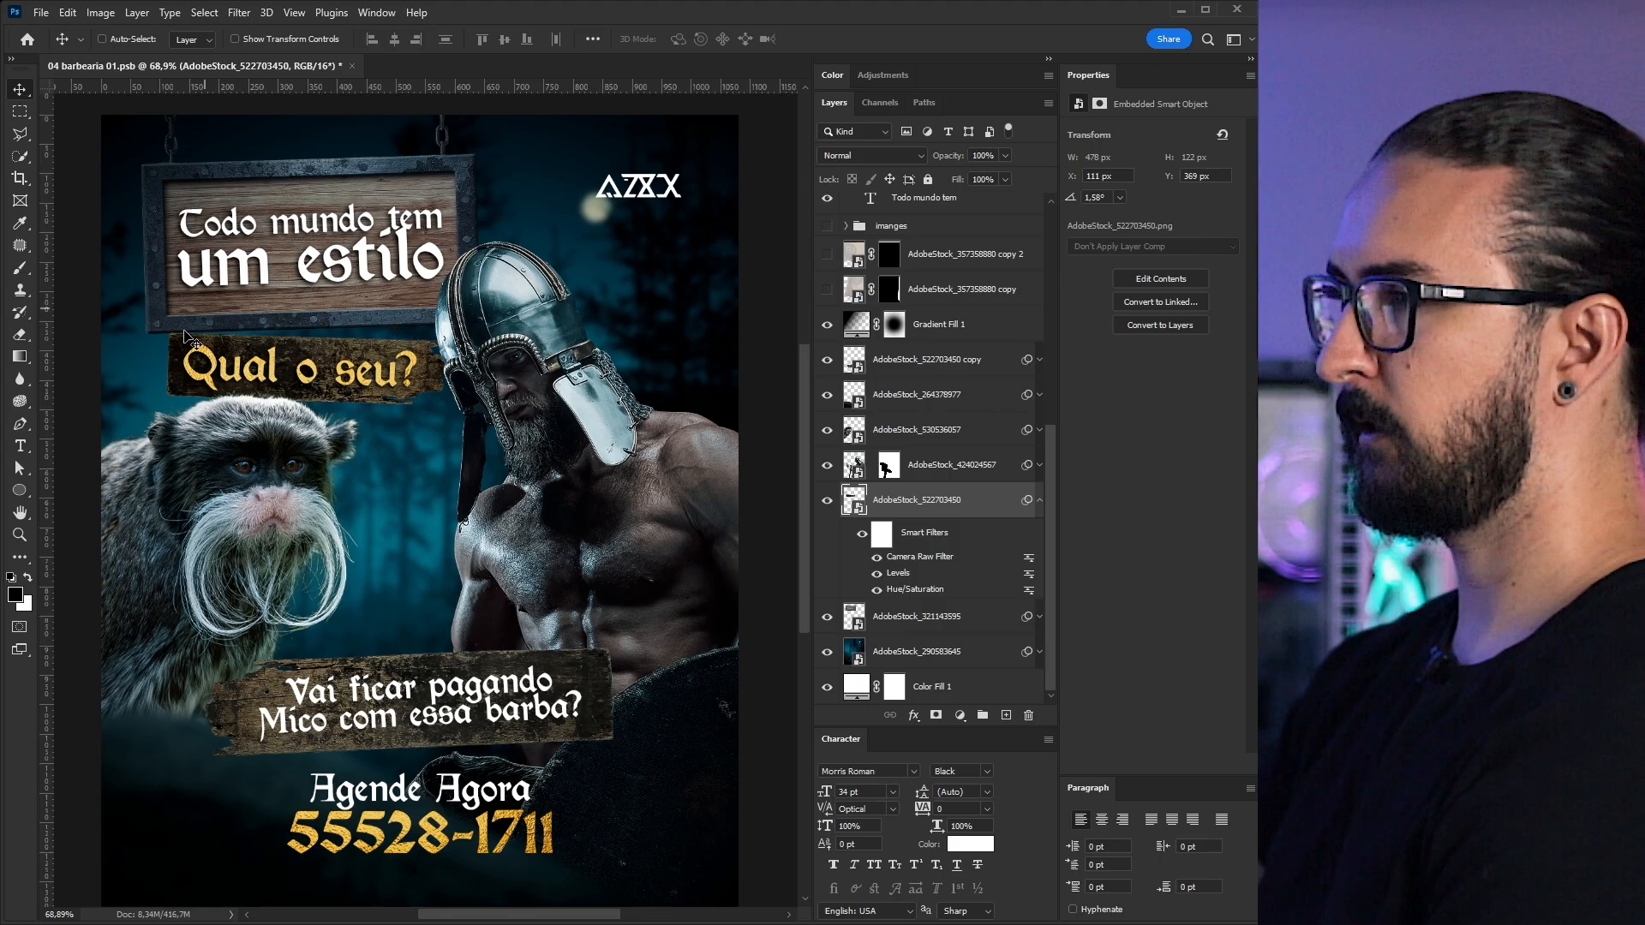
left_click_drag(533, 441, 524, 442)
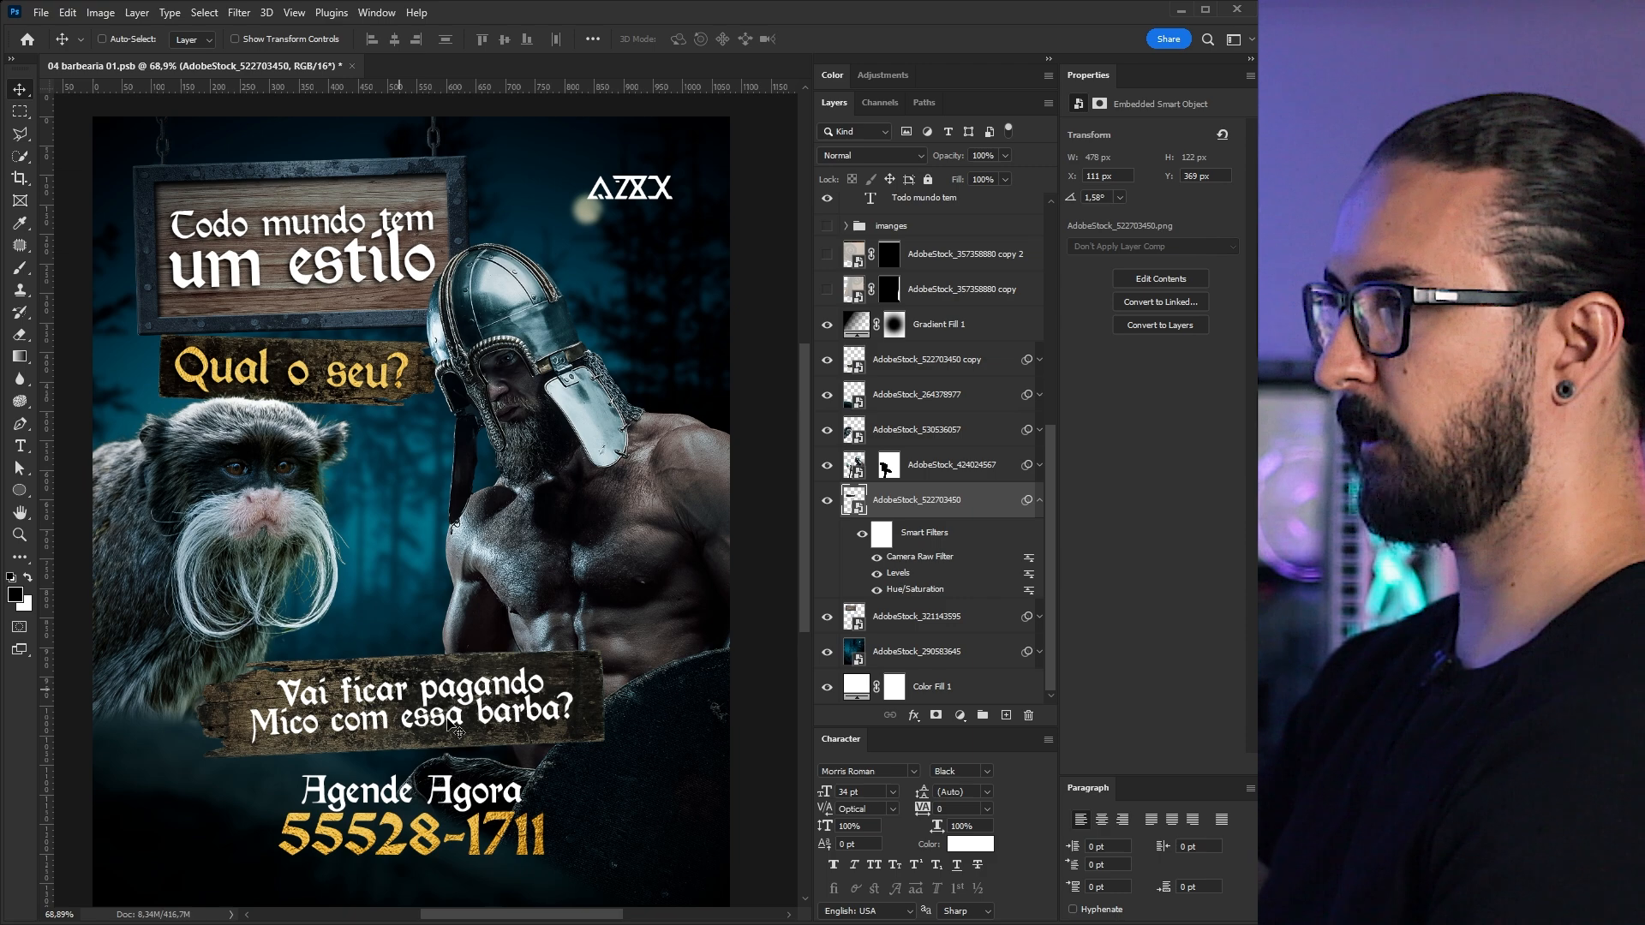
left_click(1039, 499)
- Move the phone number's gold texture and the text layers from the phone number through "Vai ficar pagando" into the titulo group
scroll(1008, 514, "up", 4)
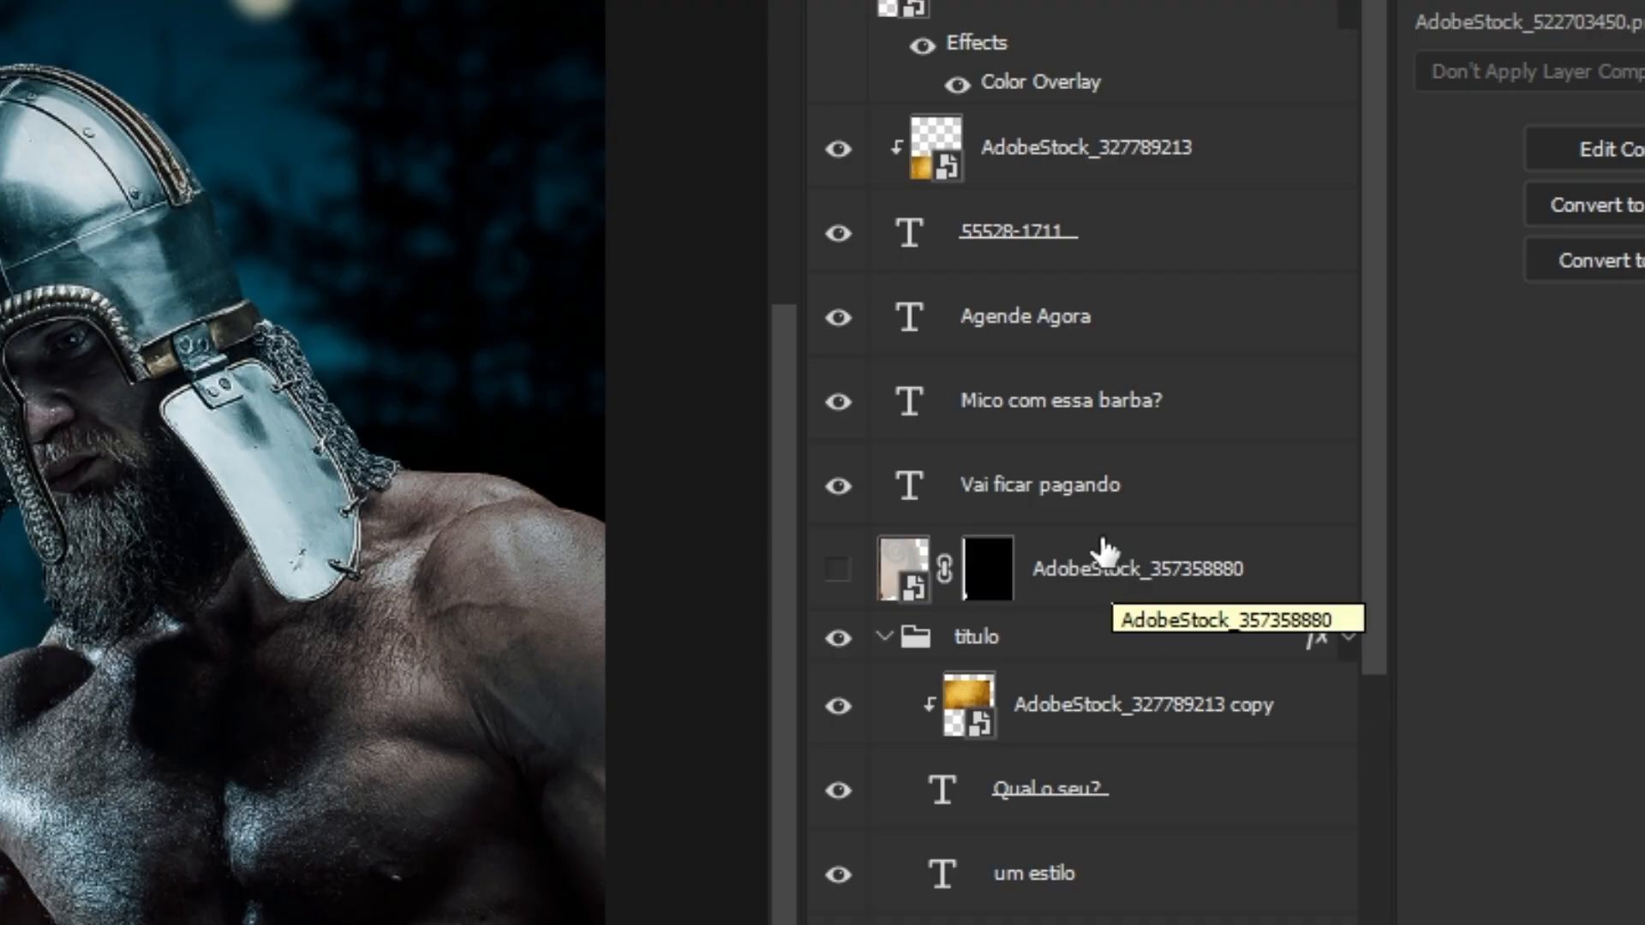
left_click(1073, 506)
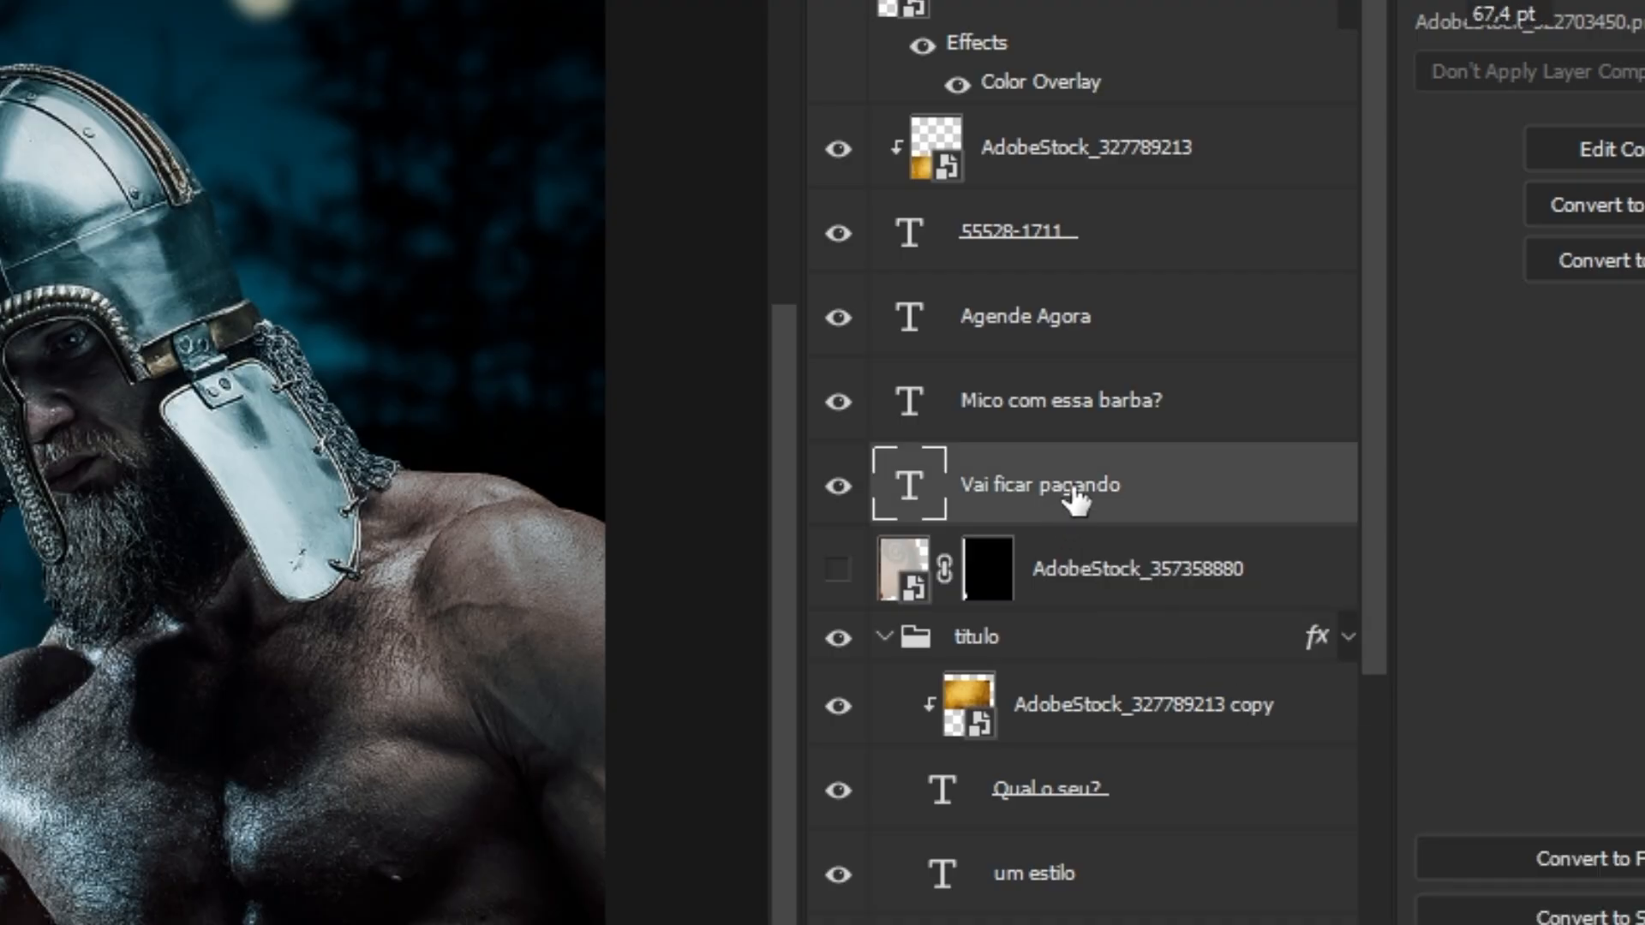
left_click(1075, 181, "shift")
left_click_drag(1059, 504, 1061, 648)
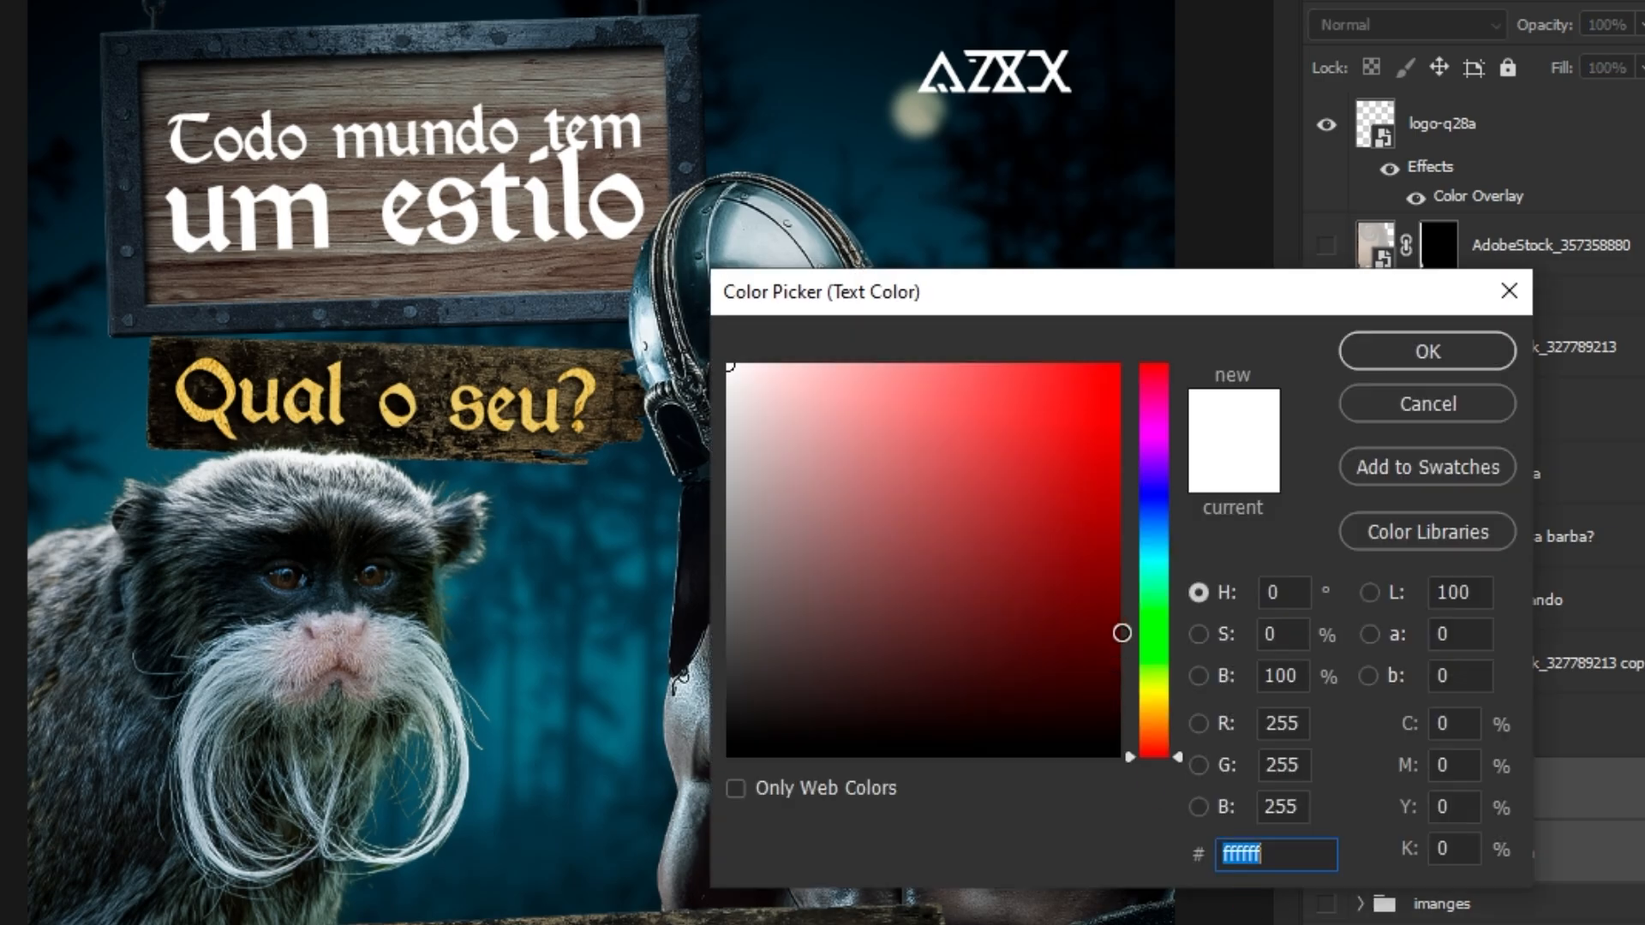
- Recolour the "um estilo" and "Todo mundo tem" texts dark green and set their blend mode to Multiply
left_click_drag(1120, 633, 1164, 583)
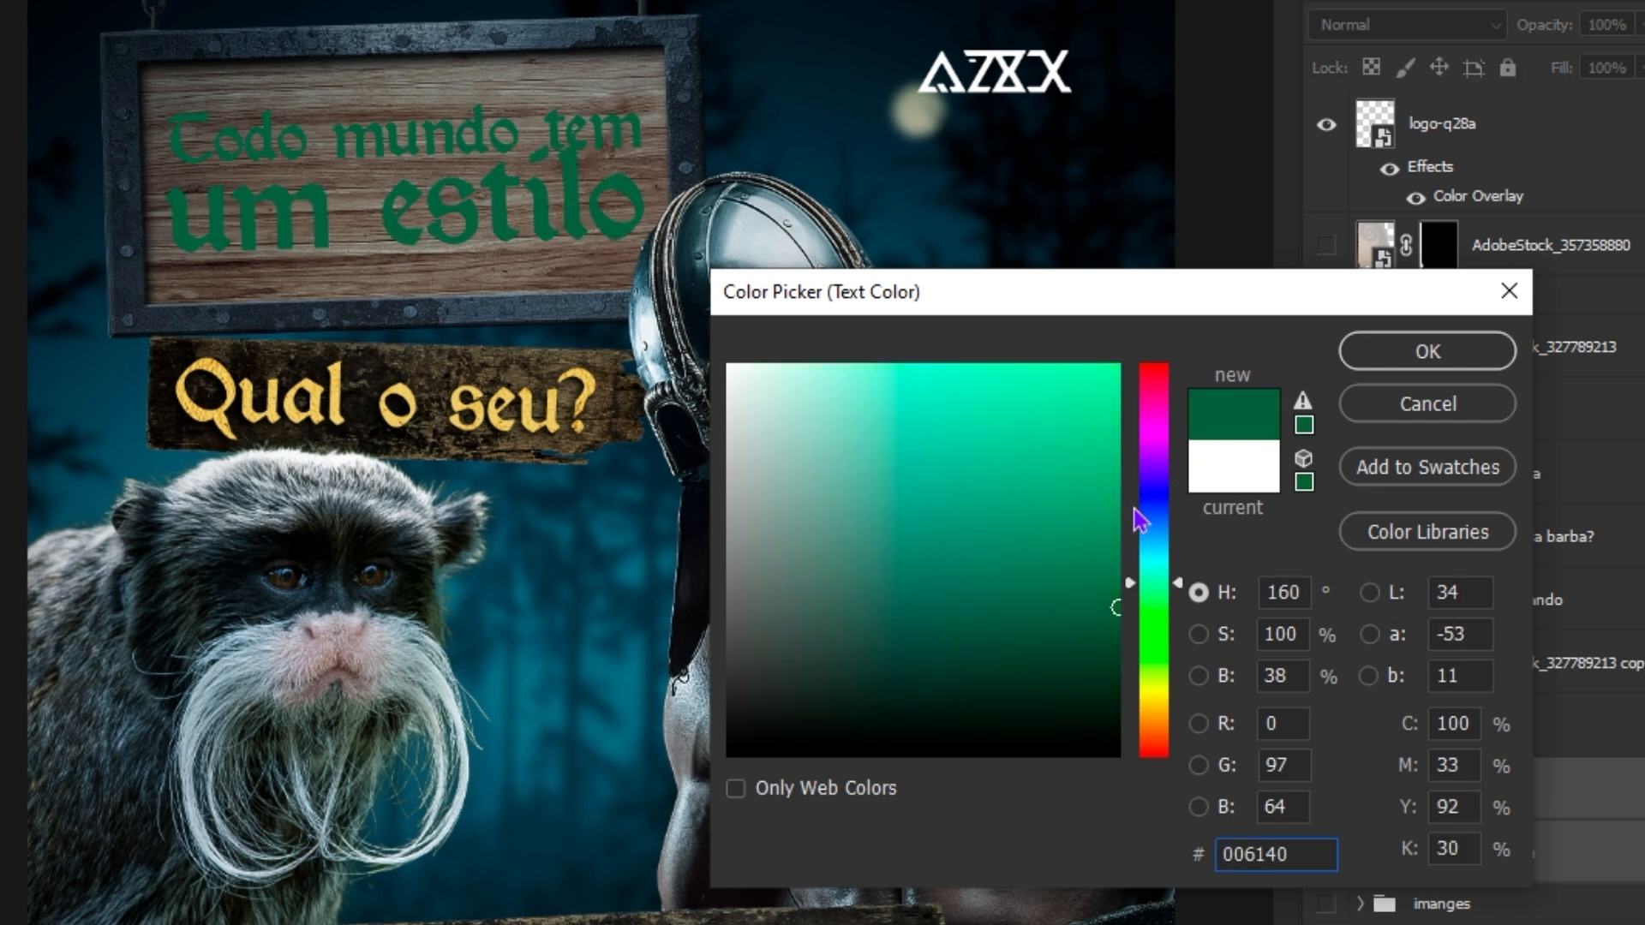
left_click(1373, 370)
left_click(1413, 24)
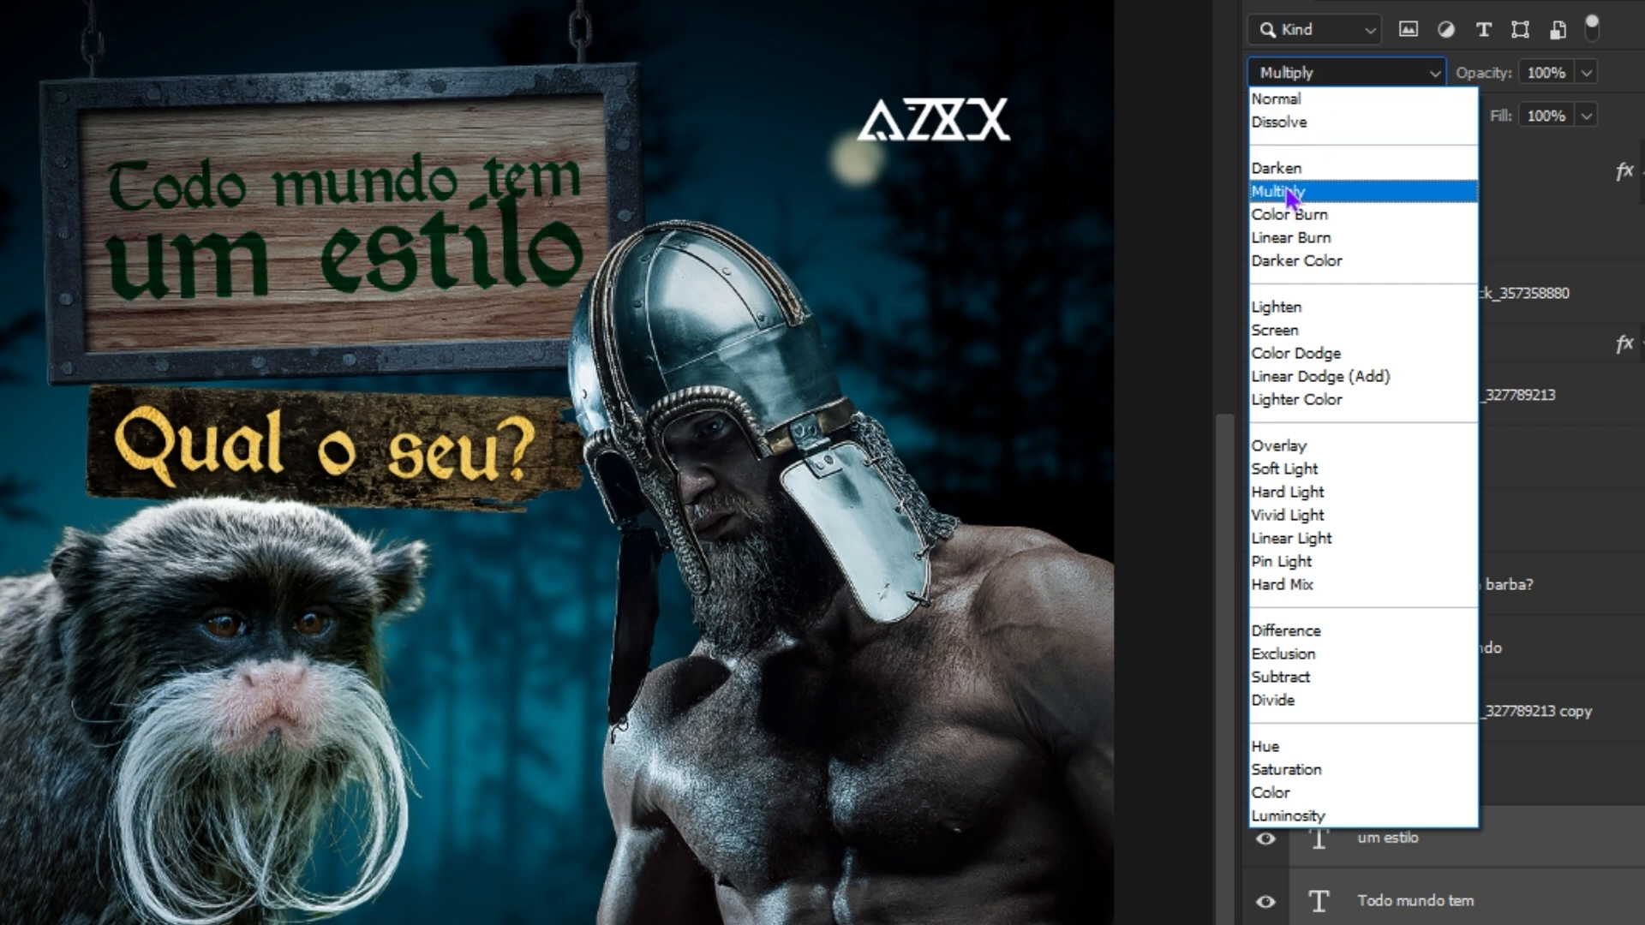
left_click(1289, 196)
left_click(1052, 714)
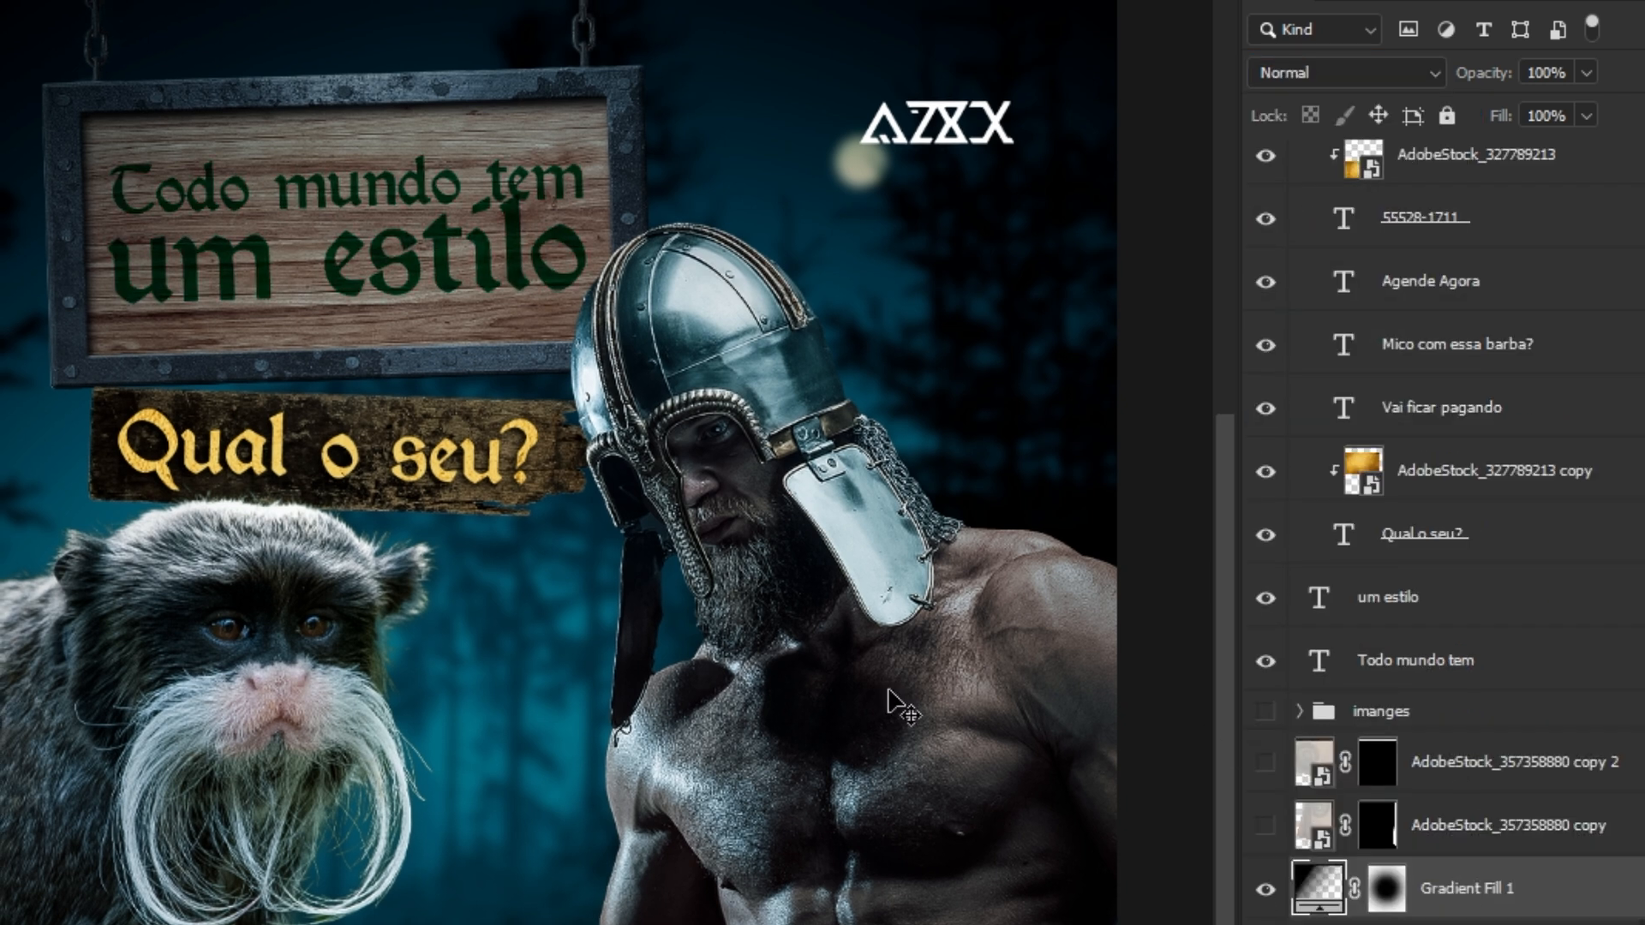
- Group the "um estilo" and "Todo mundo tem" text layers
left_click(1419, 622)
left_click(1491, 659, "shift")
key("ctrl+g")
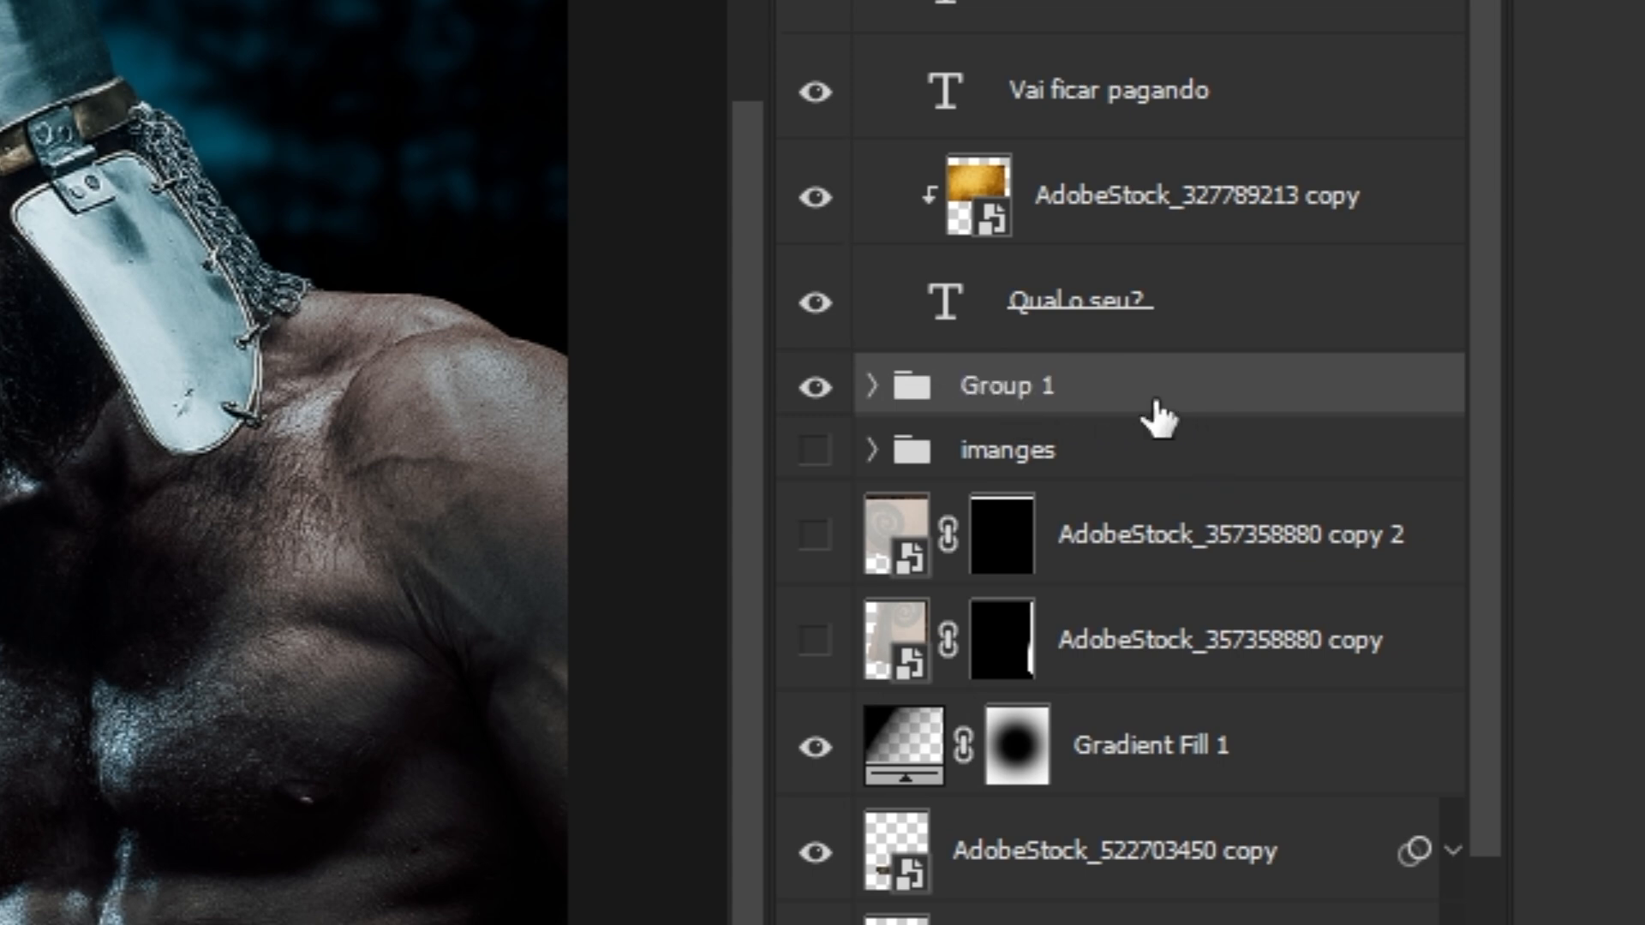
- Add a black Multiply Inner Shadow to Group 1 with a -42° angle, 2 px distance and 0 px size
double_click(1127, 422)
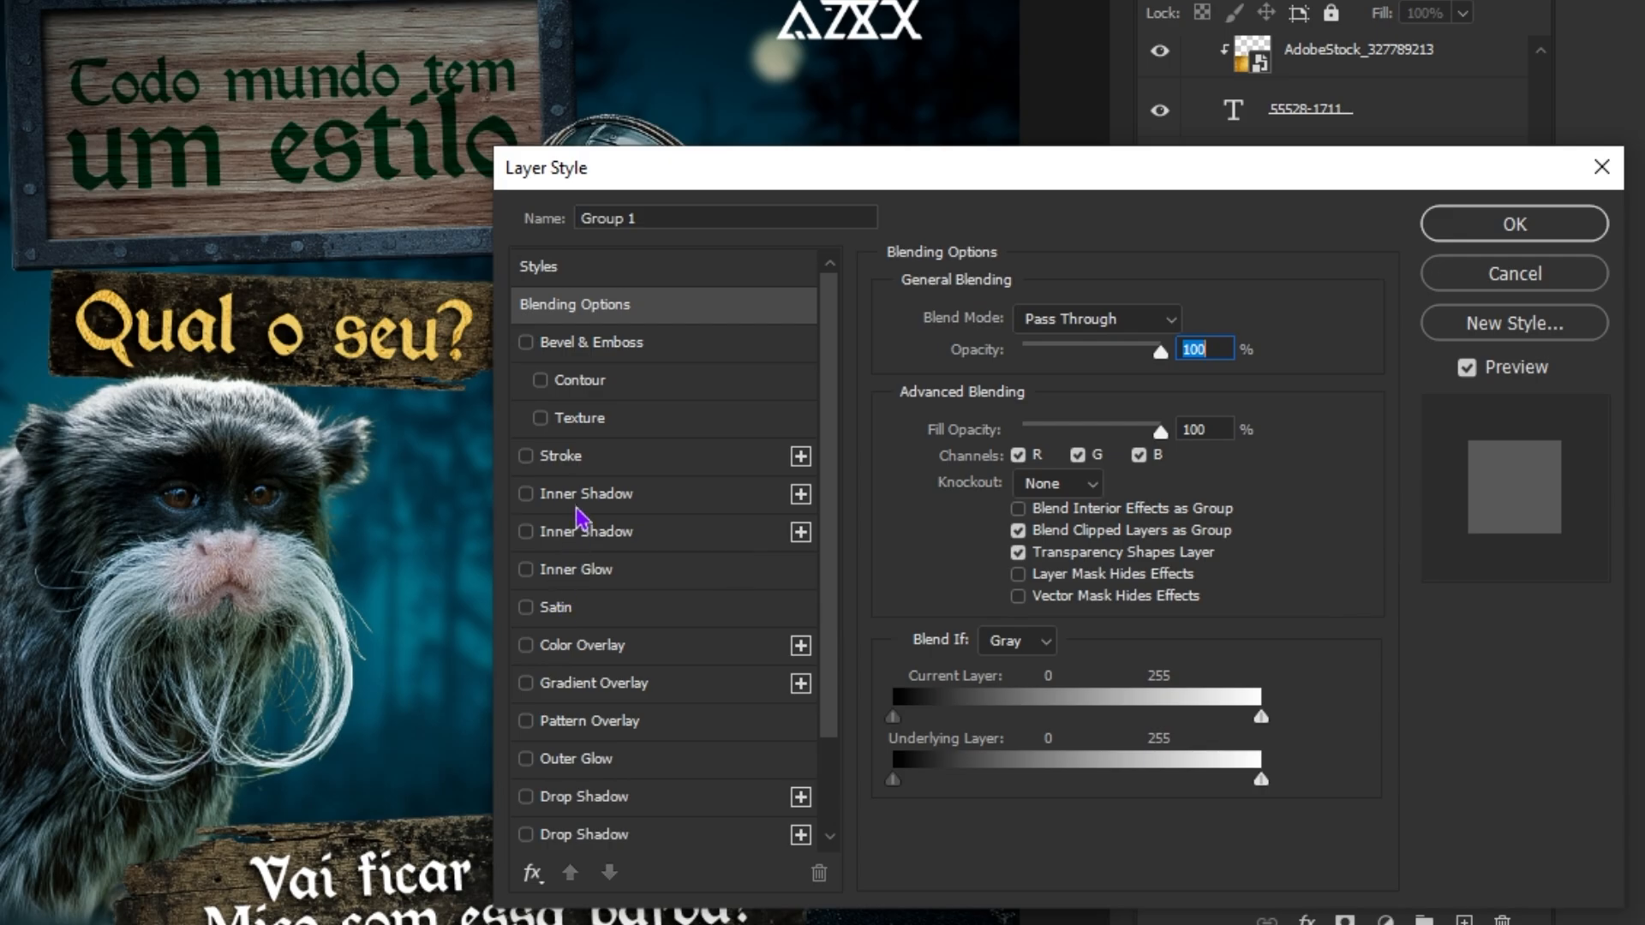
left_click(576, 505)
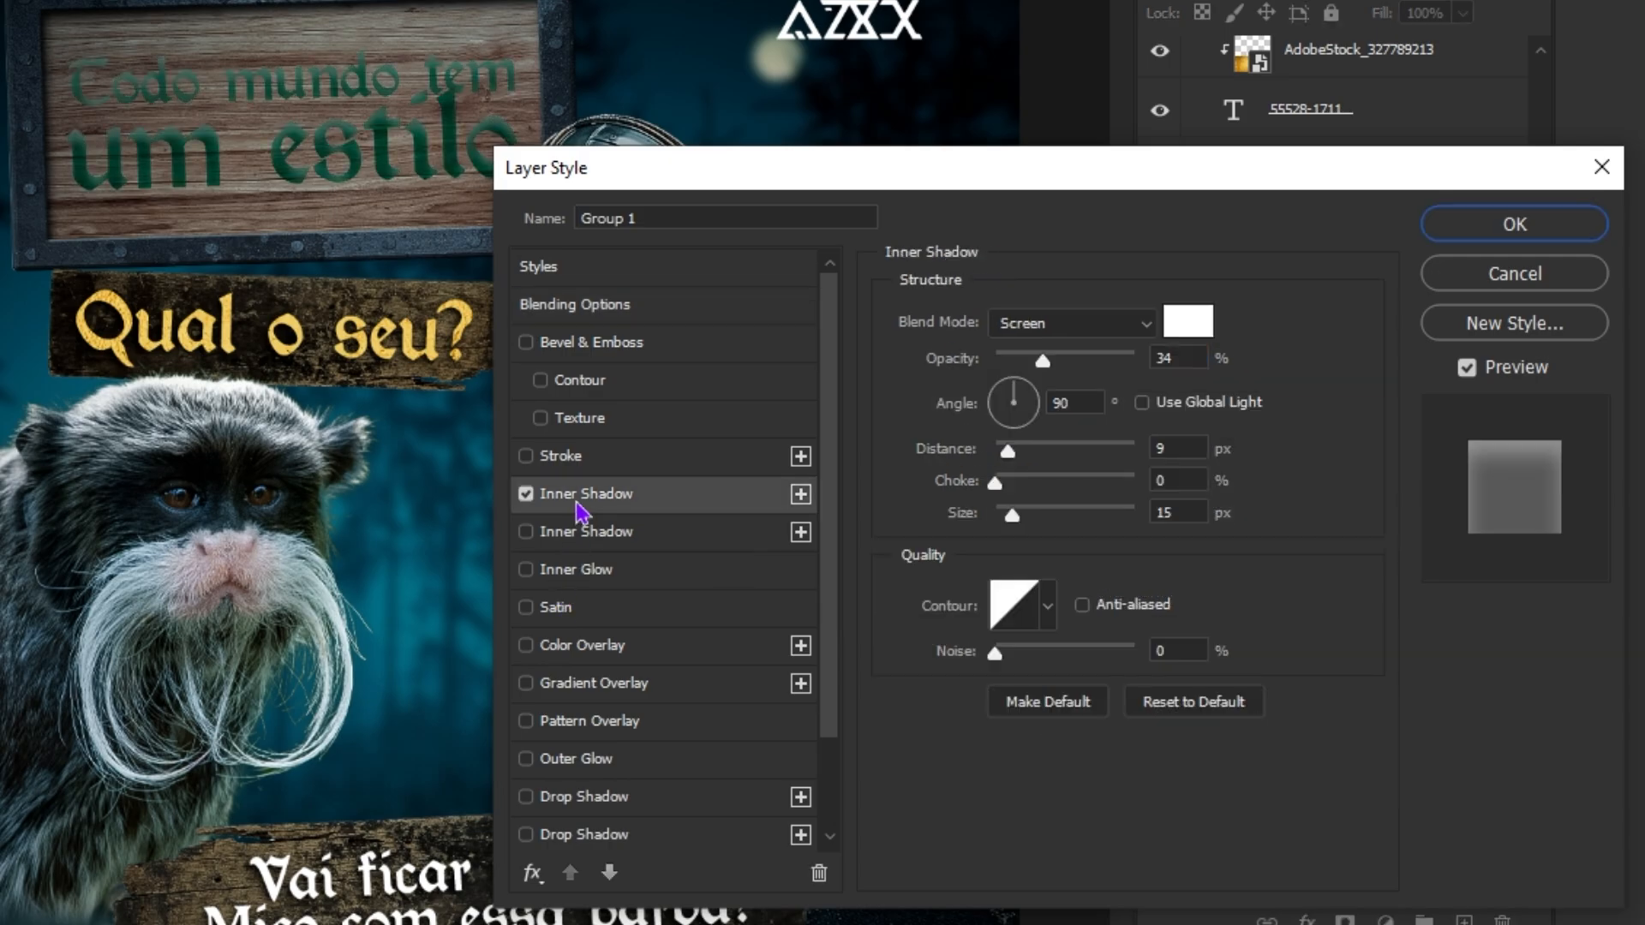
left_click(1081, 343)
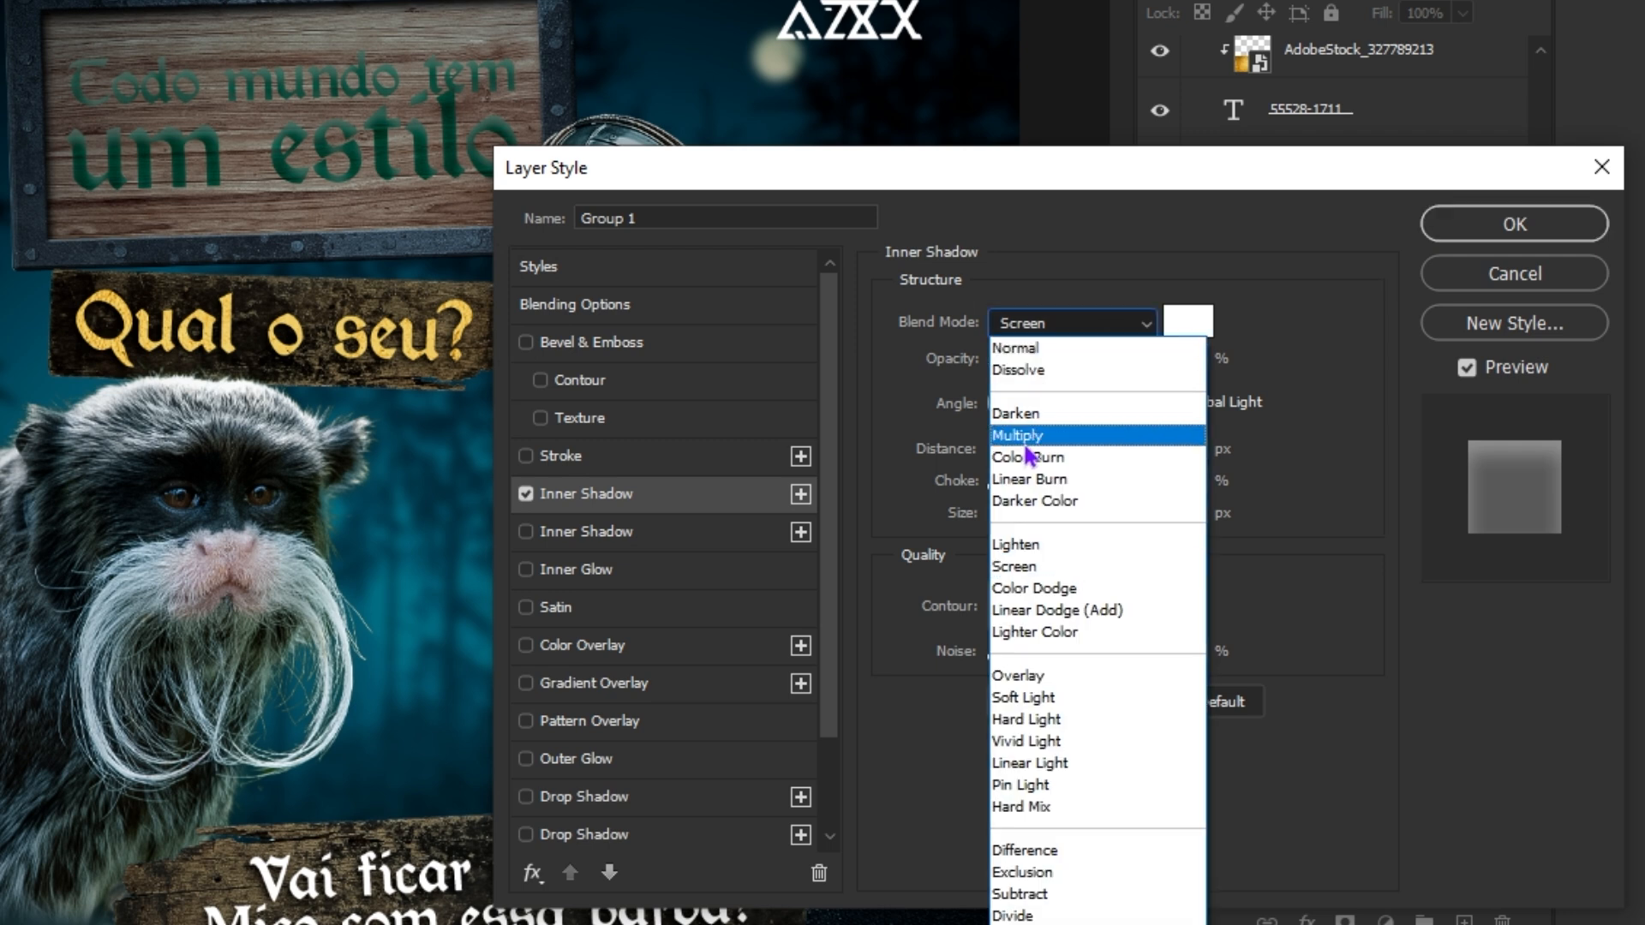
left_click(1141, 433)
left_click(1187, 322)
left_click(1255, 281)
left_click_drag(1013, 448, 969, 461)
left_click_drag(1004, 514, 942, 524)
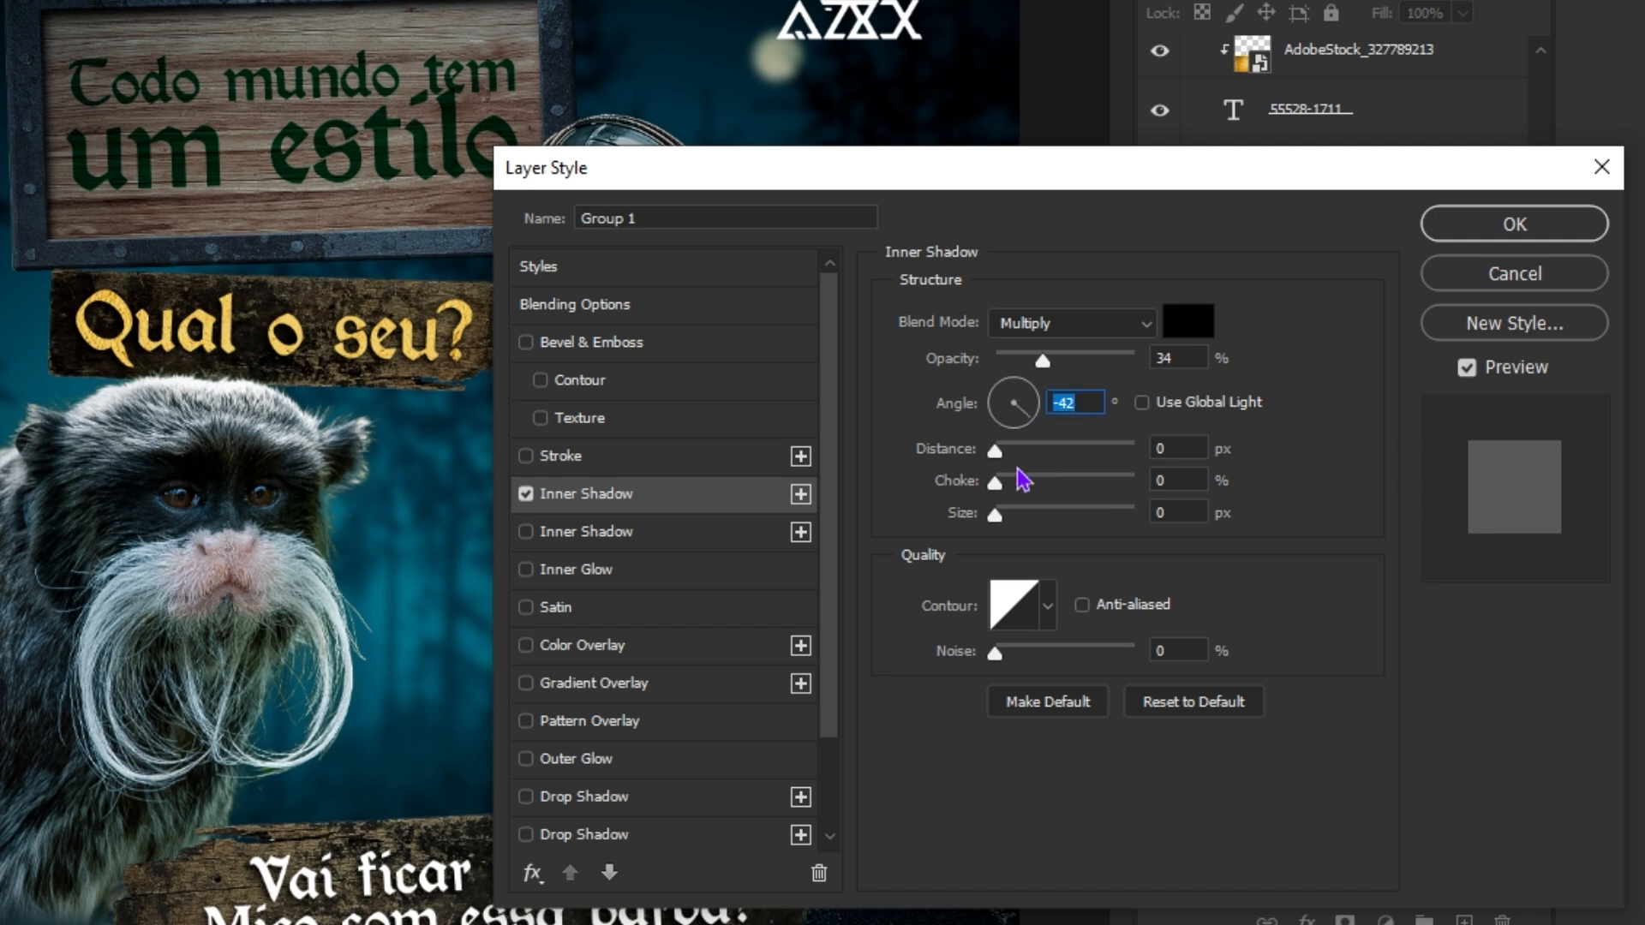
left_click(1155, 448)
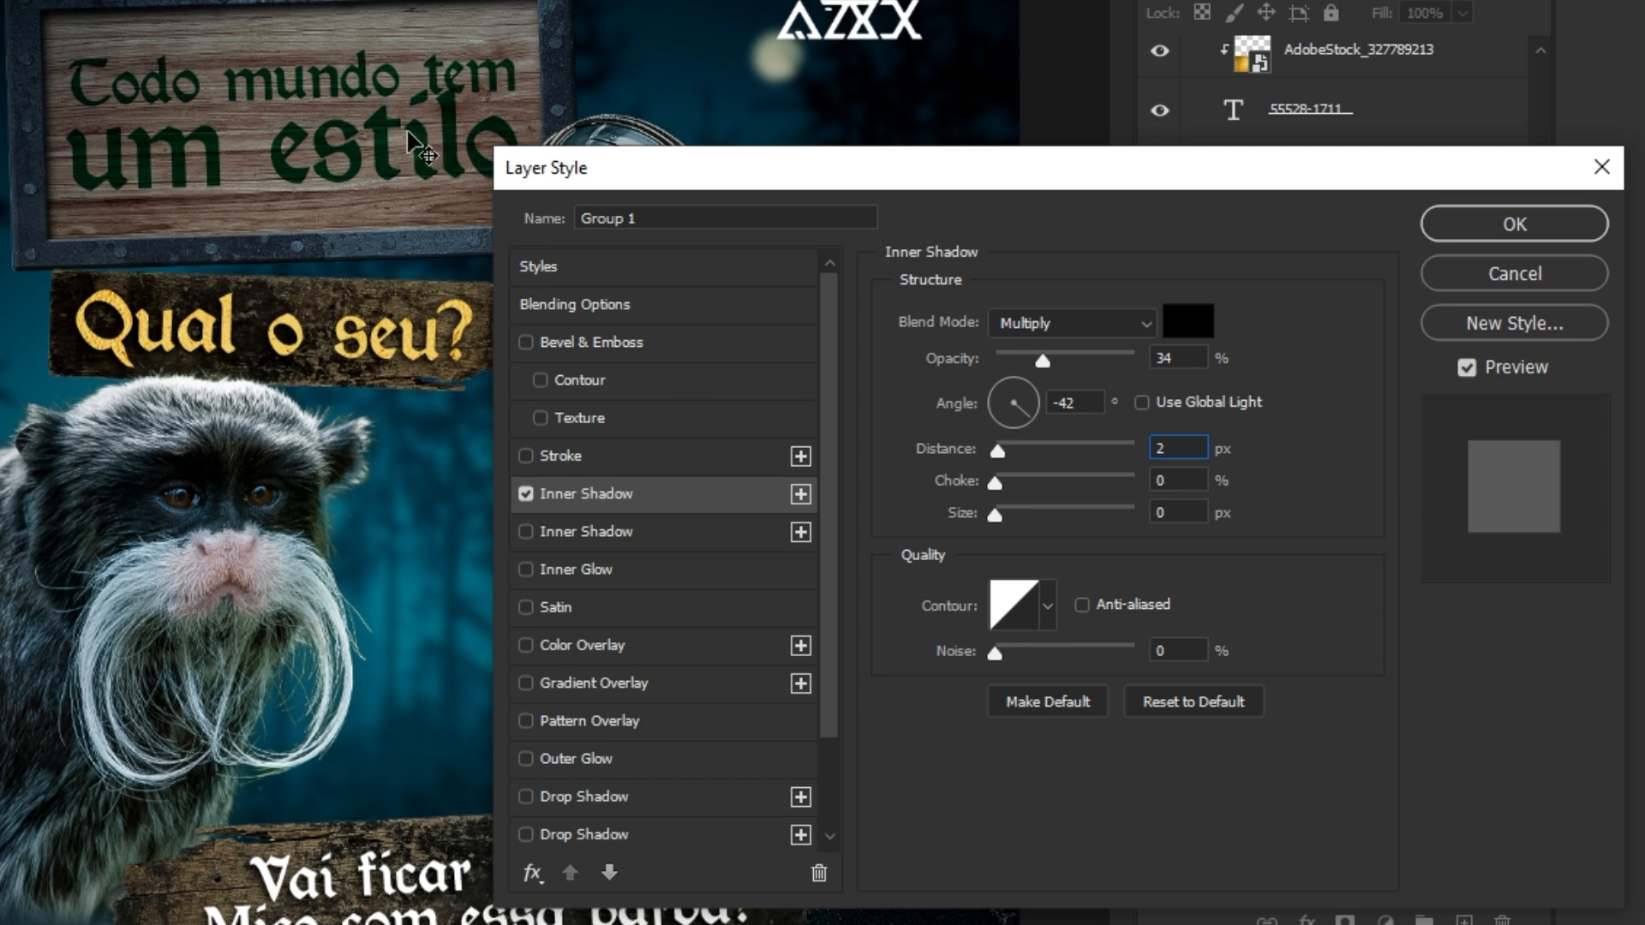
- Add a Drop Shadow to Group 1 with Screen blend mode and white colour
left_click(556, 798)
left_click(1076, 324)
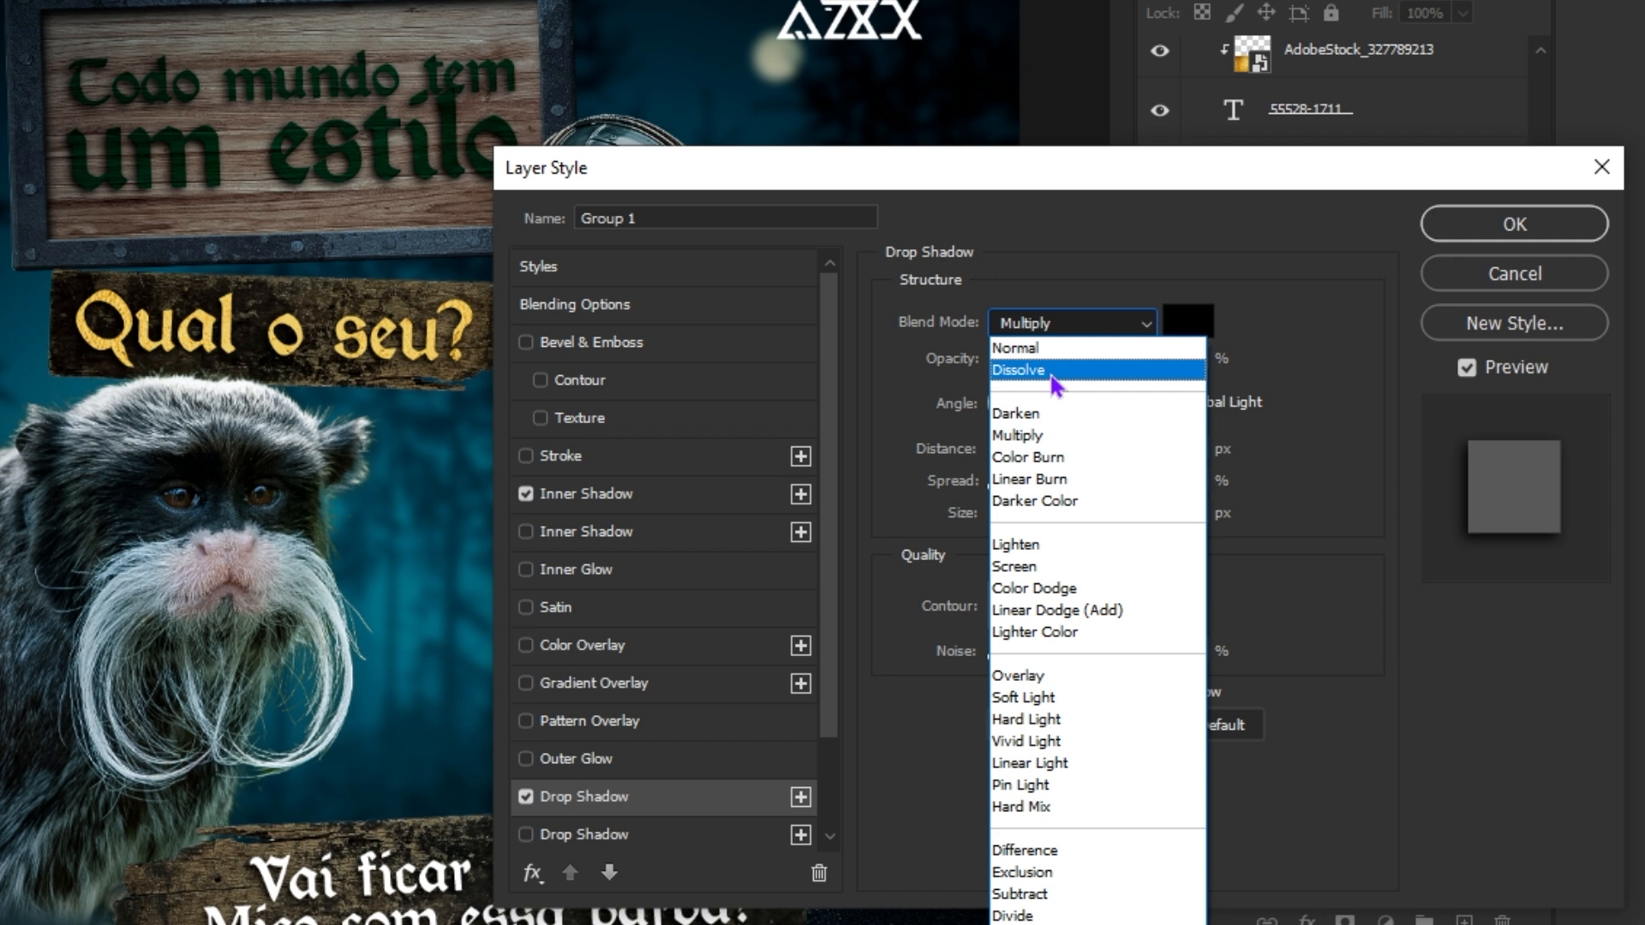
left_click(1062, 563)
left_click(1191, 331)
left_click(593, 294)
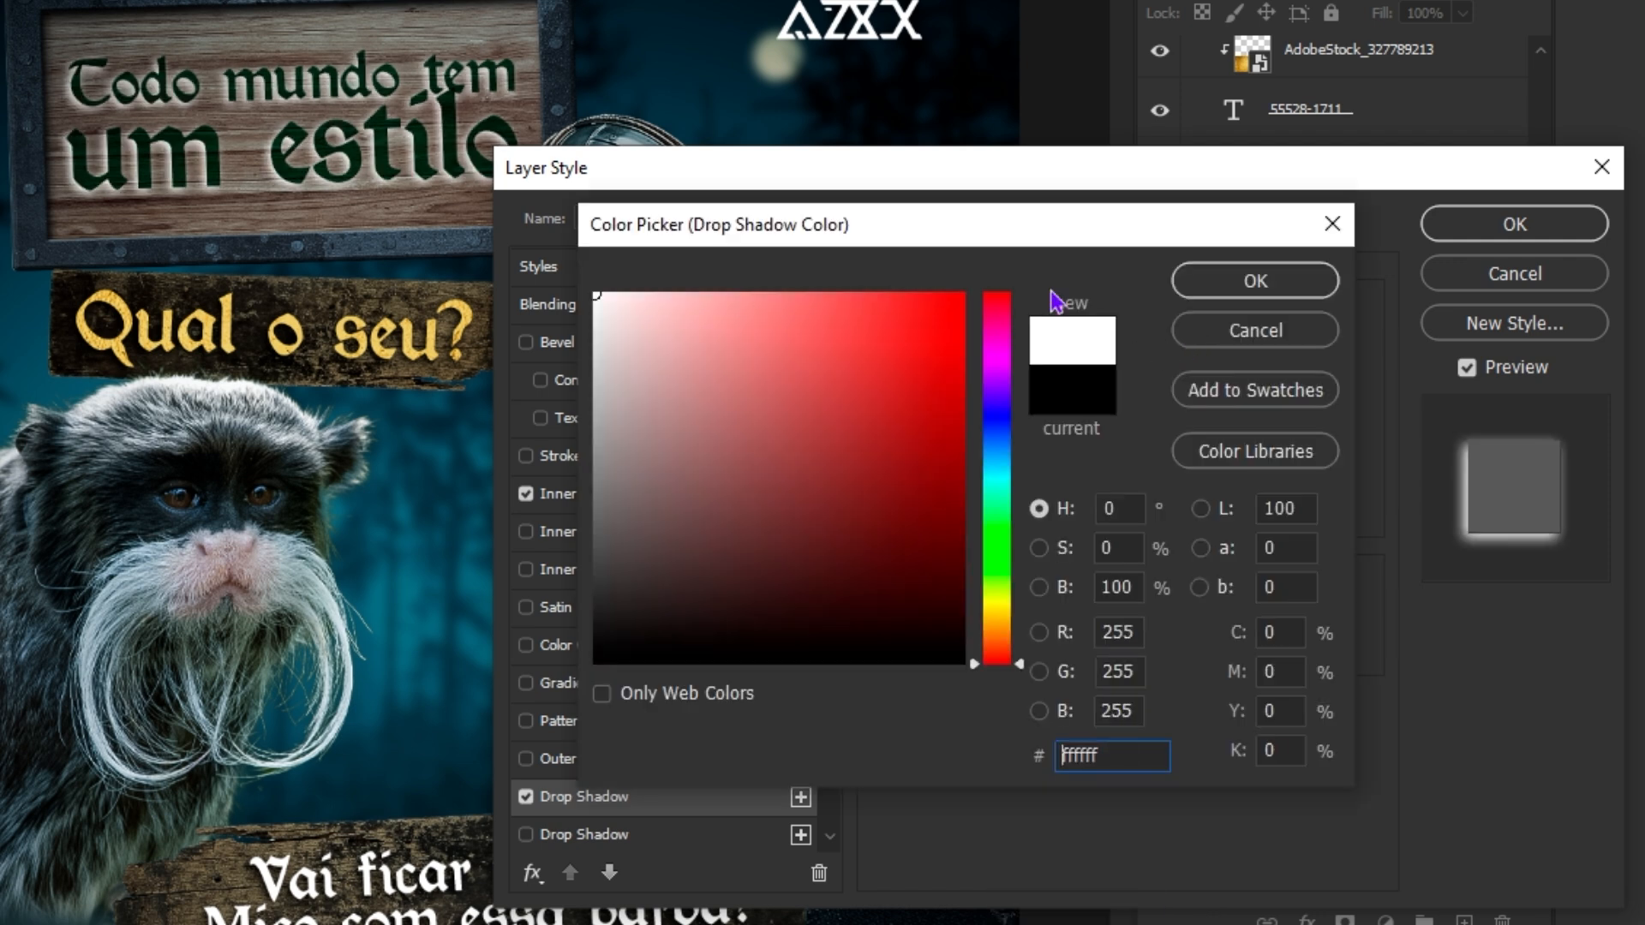
left_click(1226, 279)
- Set Group 1's drop shadow to a -45° angle, 0 px size and 1 px distance
type("-45")
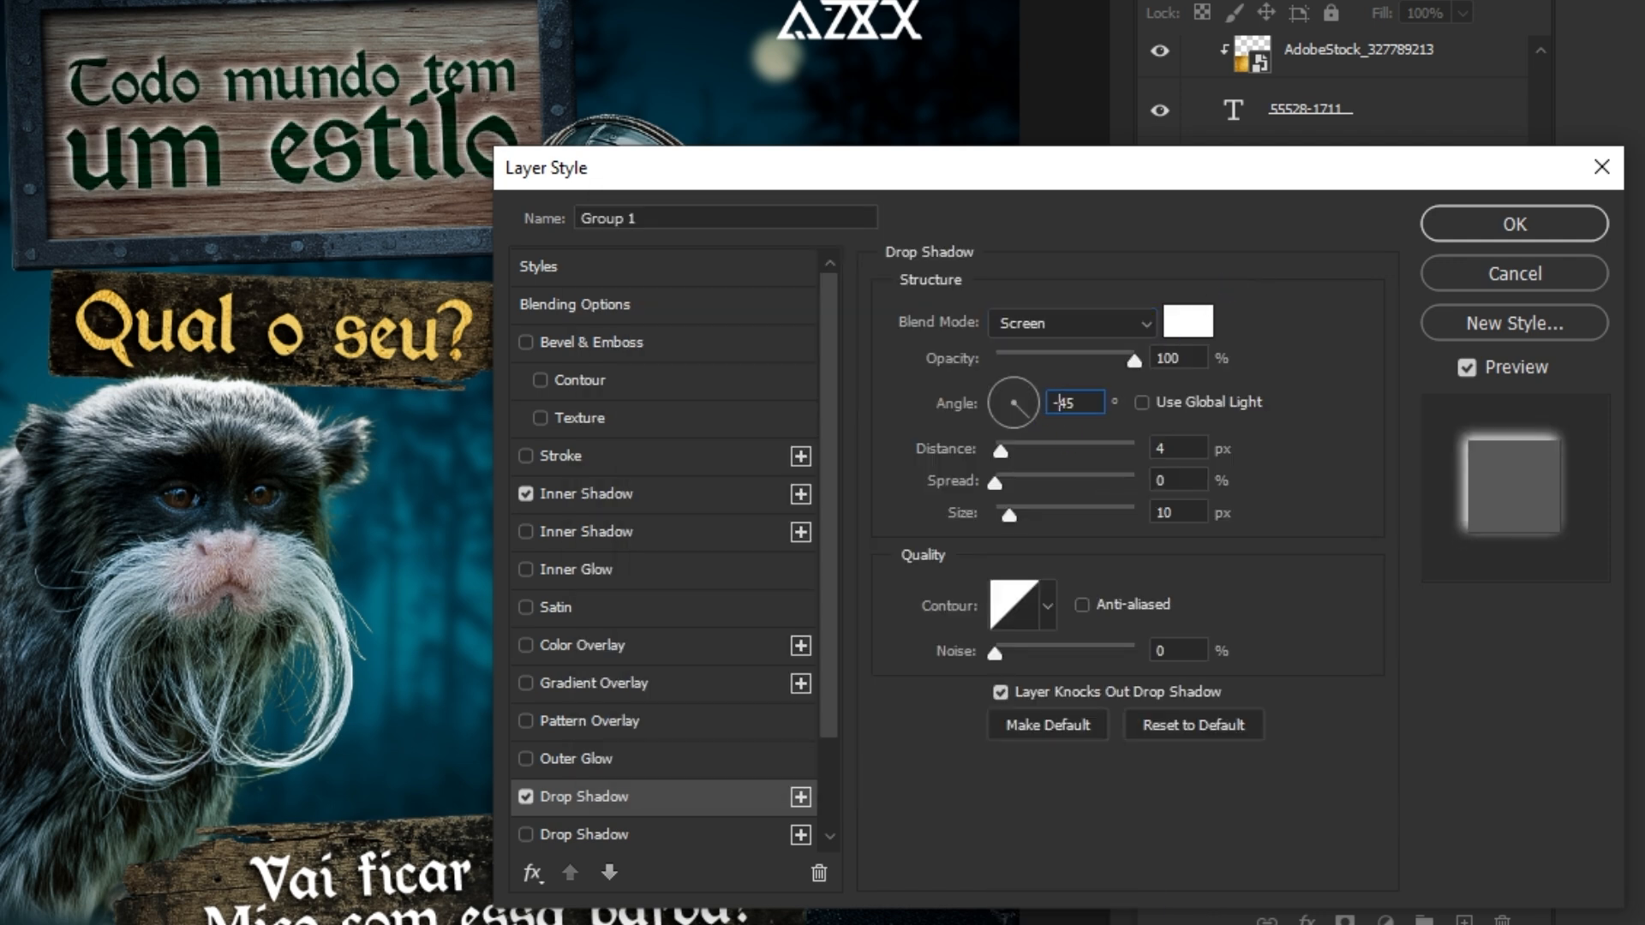
mouse_move(1025, 520)
left_mouse_down()
mouse_move(951, 523)
mouse_move(994, 527)
left_mouse_up()
double_click(1178, 451)
type("1")
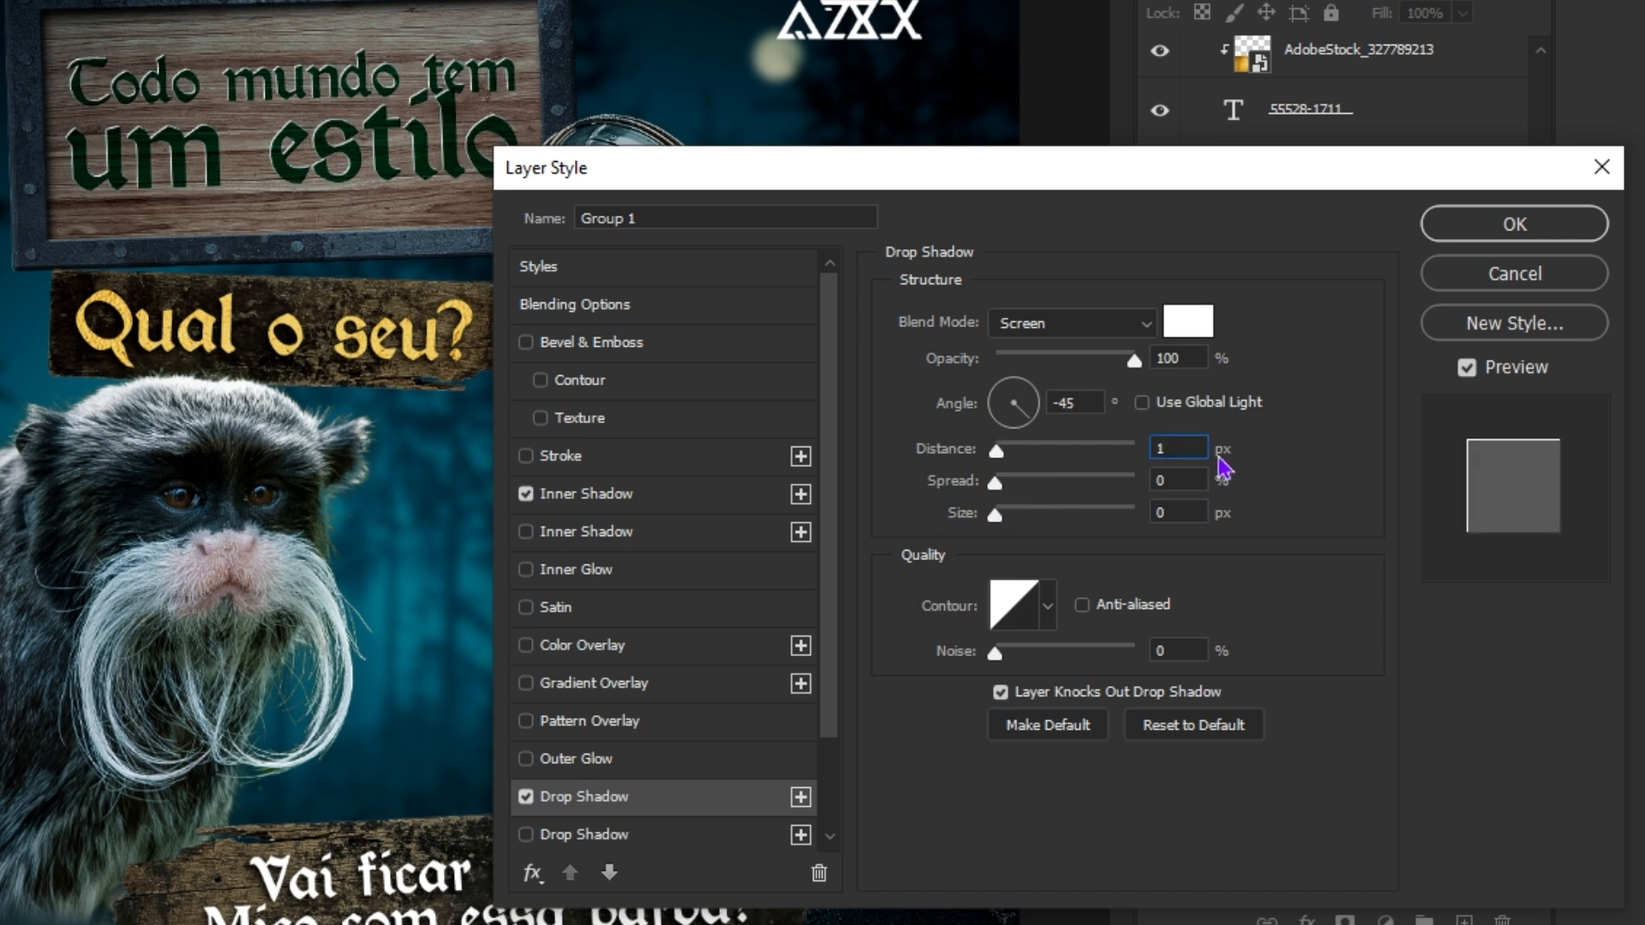
- Lower the opacity of Group 1's white drop shadow to 39%
left_click_drag(1076, 358, 1064, 360)
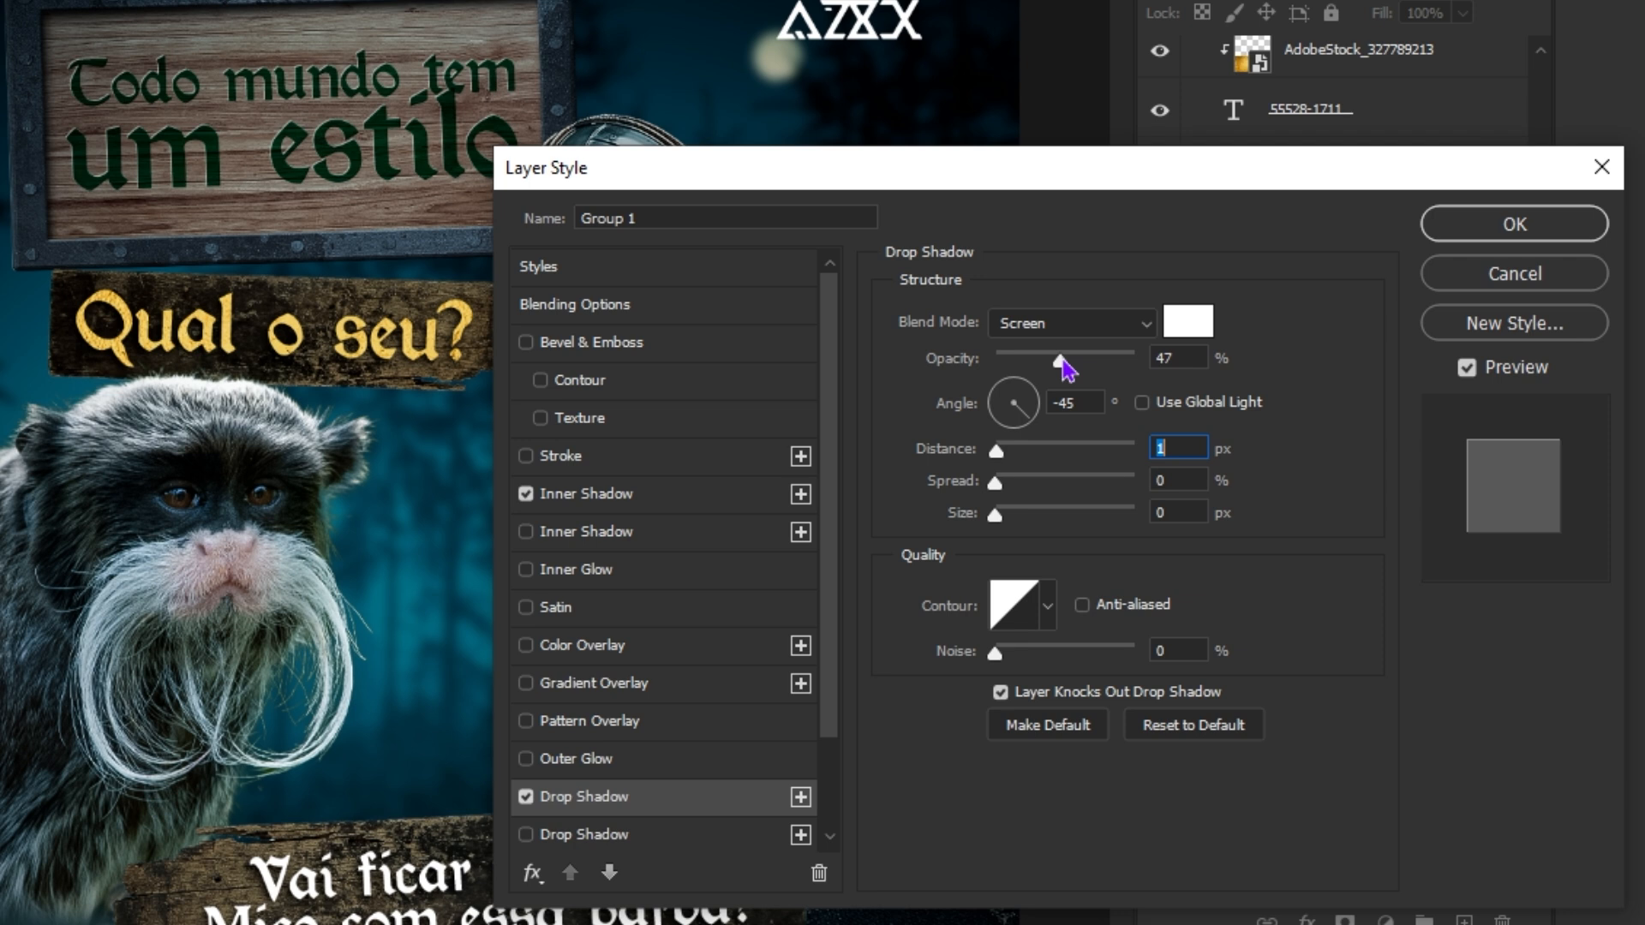
left_click_drag(1054, 364, 1052, 362)
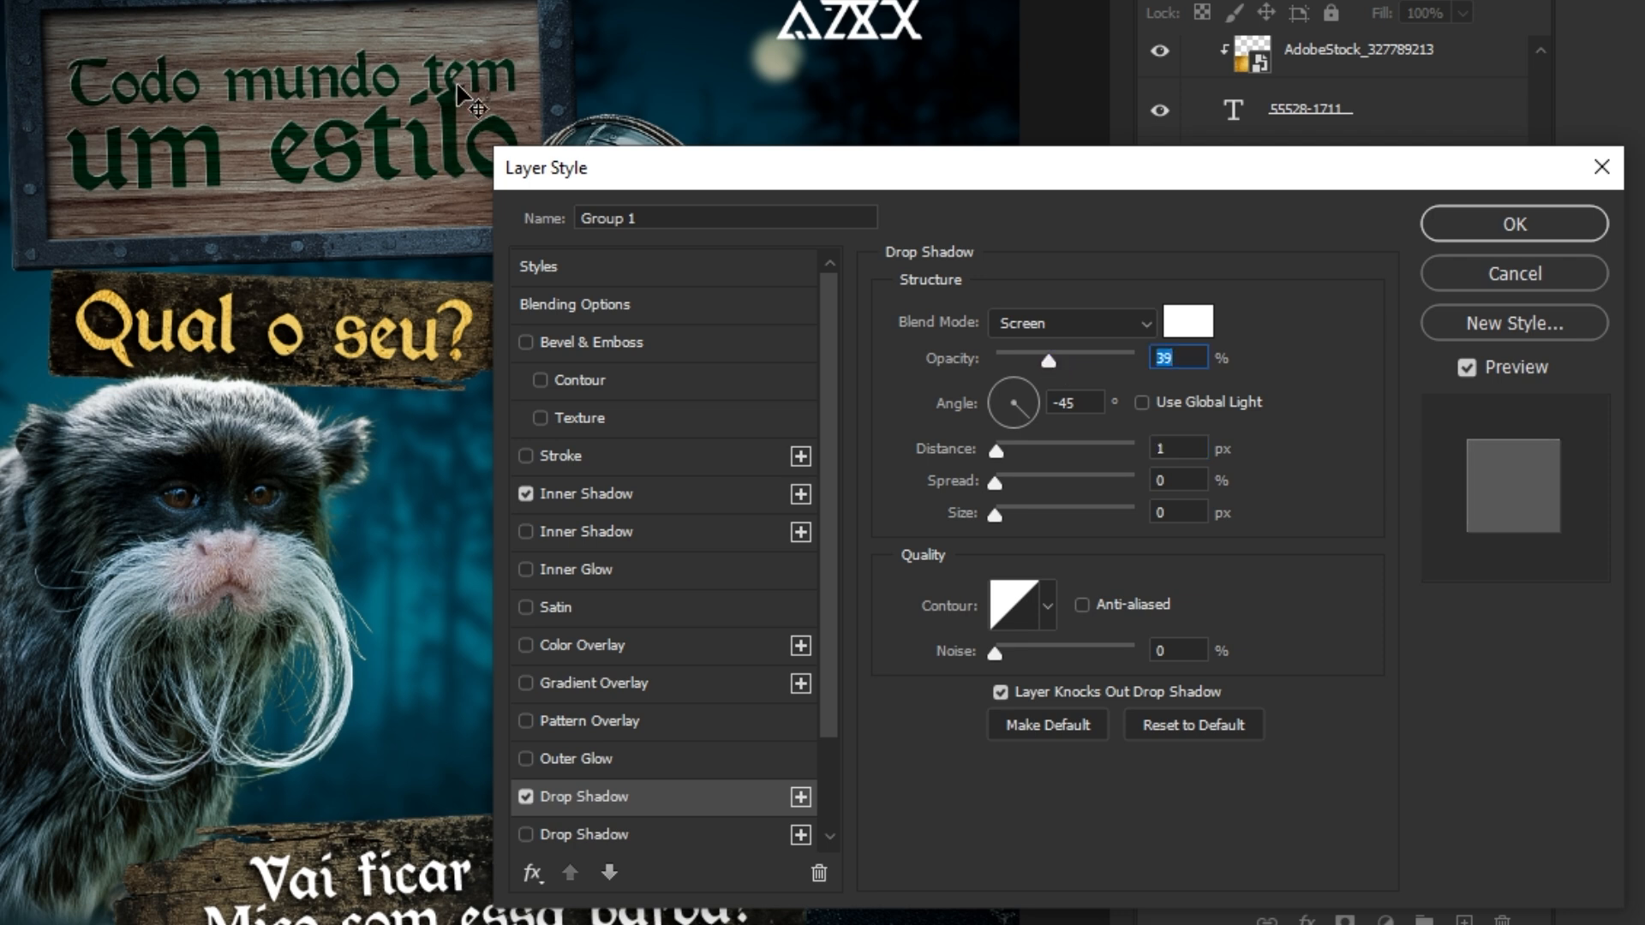
key("Tab")
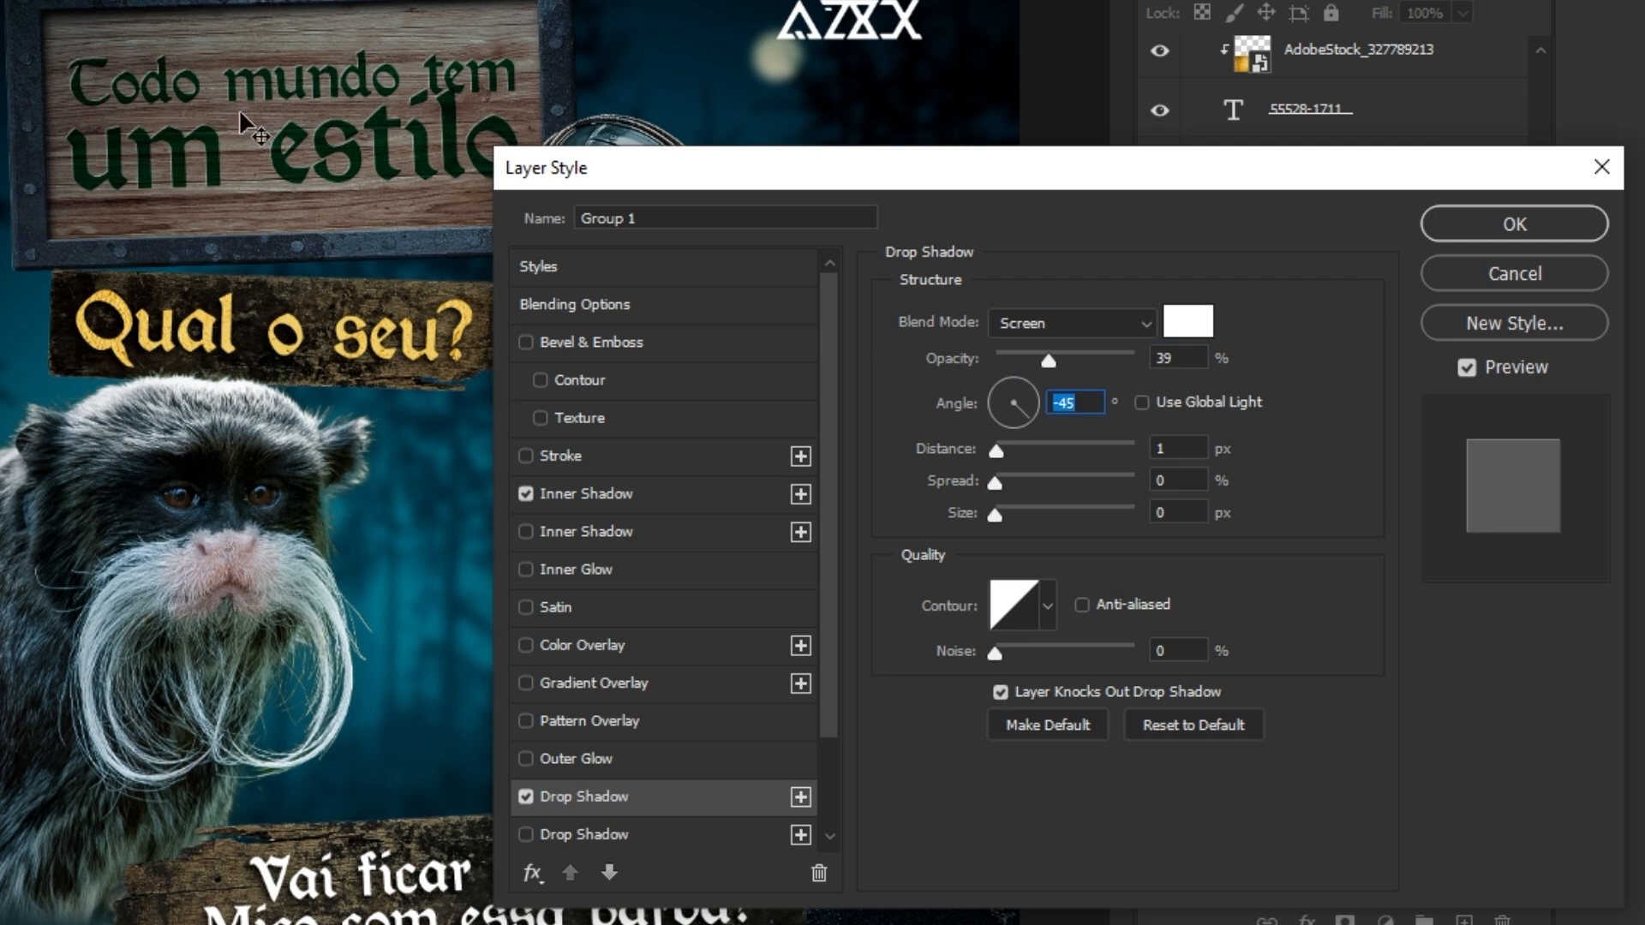
- Set Group 1's inner shadow to a 135° angle and 100% opacity, and apply the layer style
mouse_move(1026, 408)
left_mouse_down()
mouse_move(1001, 388)
mouse_move(1016, 403)
left_mouse_up()
type("135")
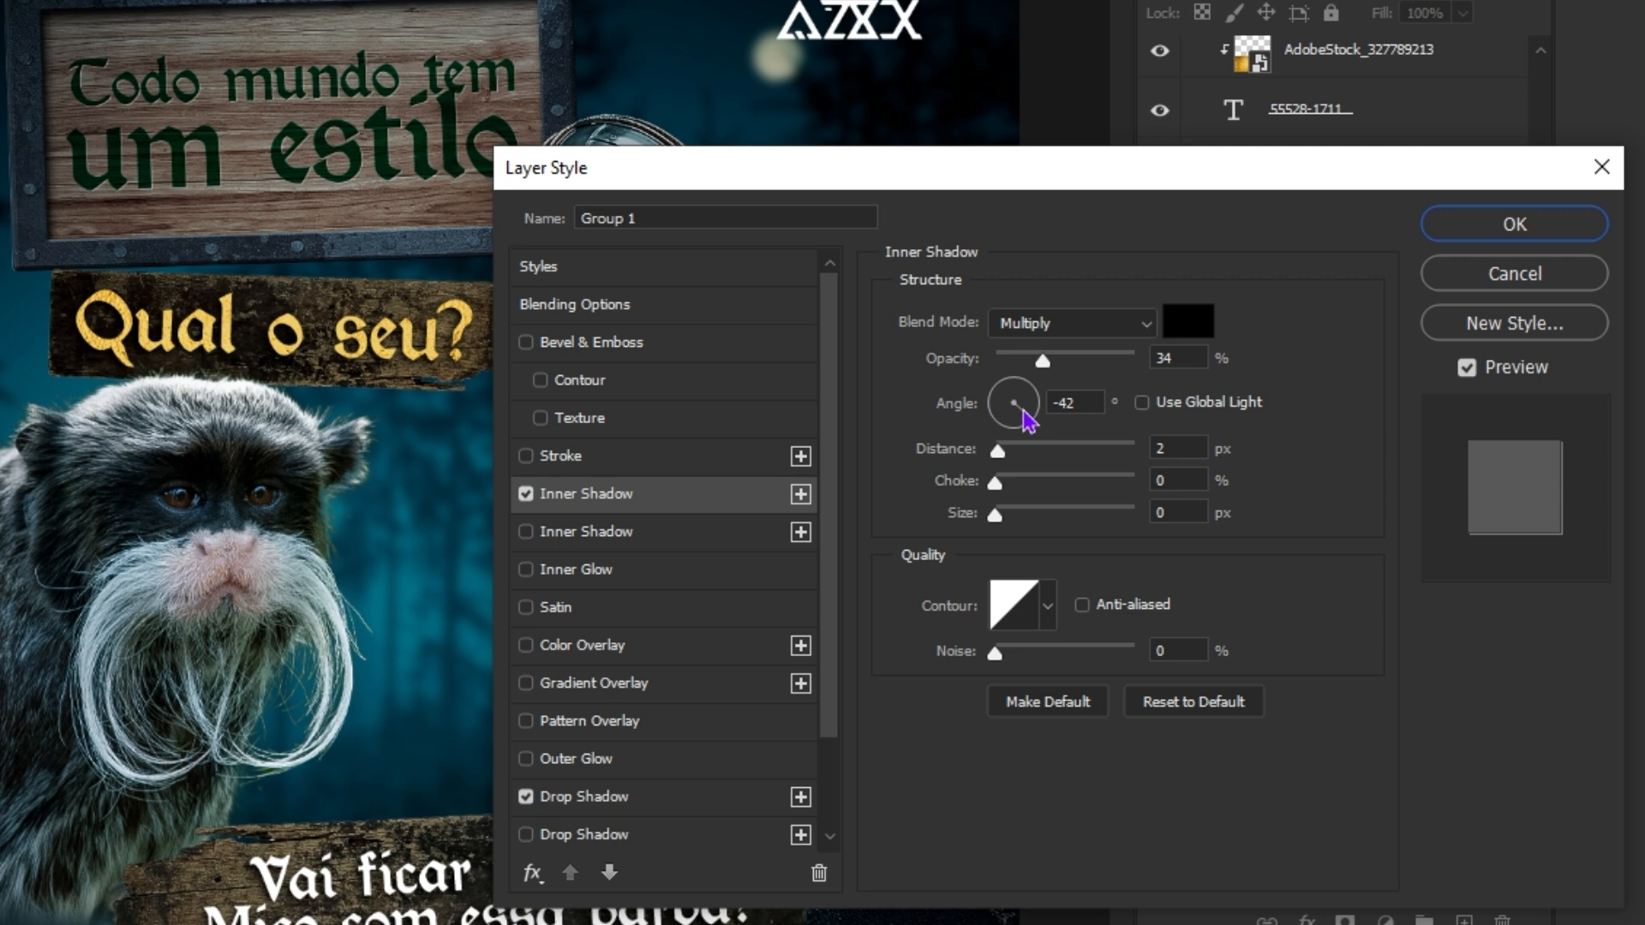
left_click_drag(1023, 411, 1005, 385)
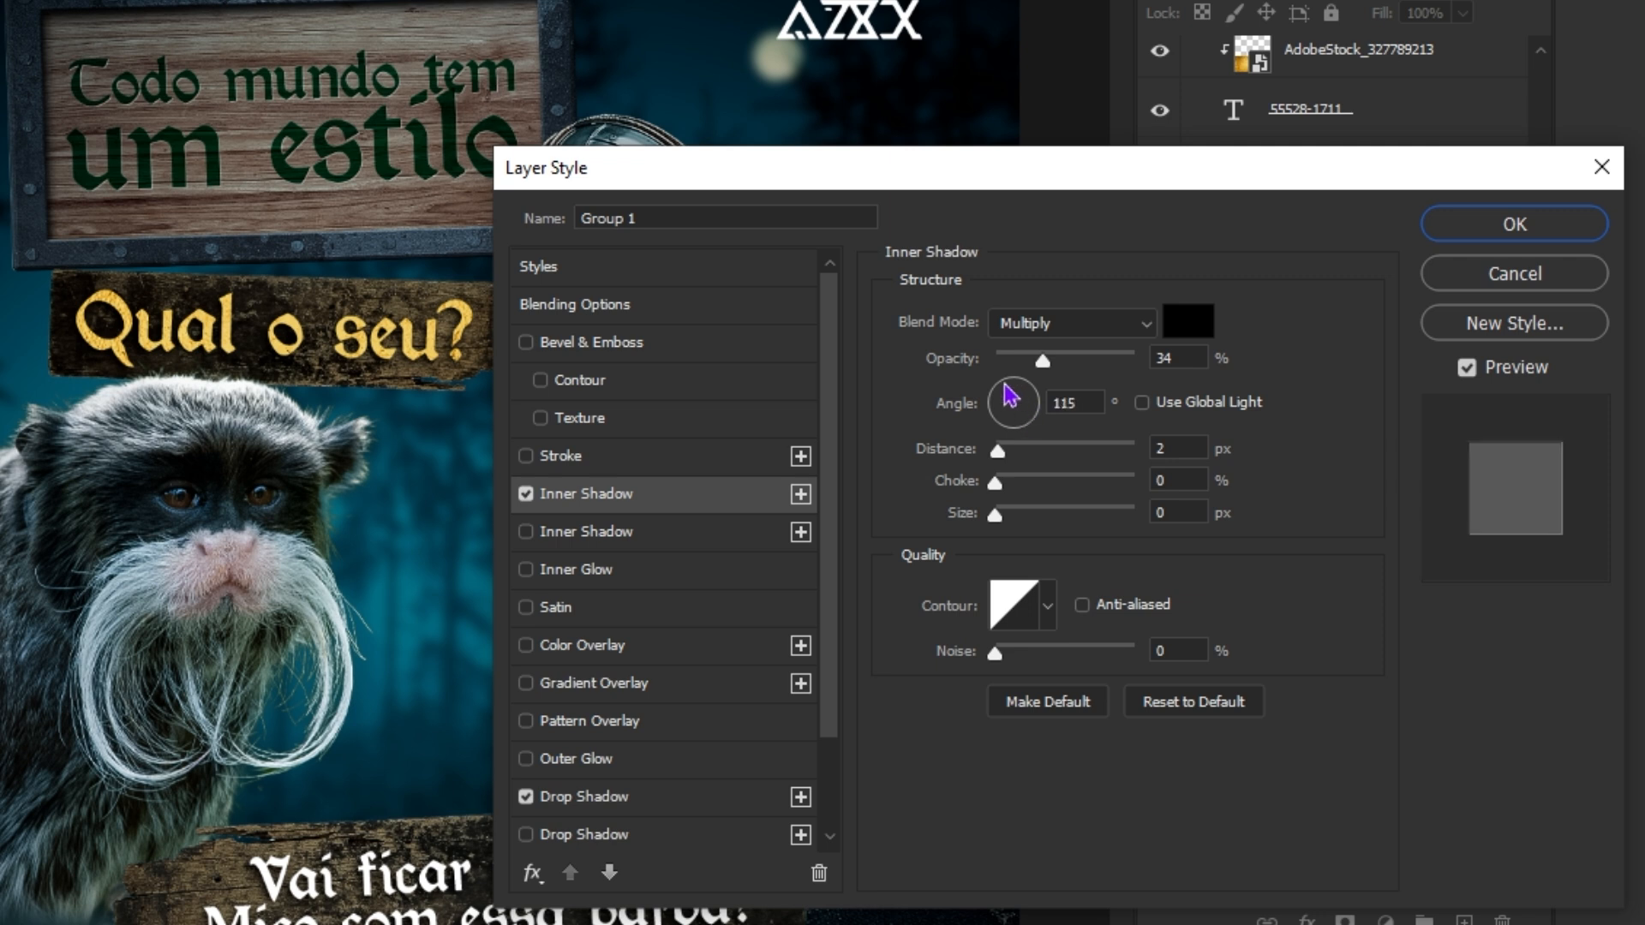
double_click(1071, 401)
type("135")
left_click_drag(1103, 364, 1235, 362)
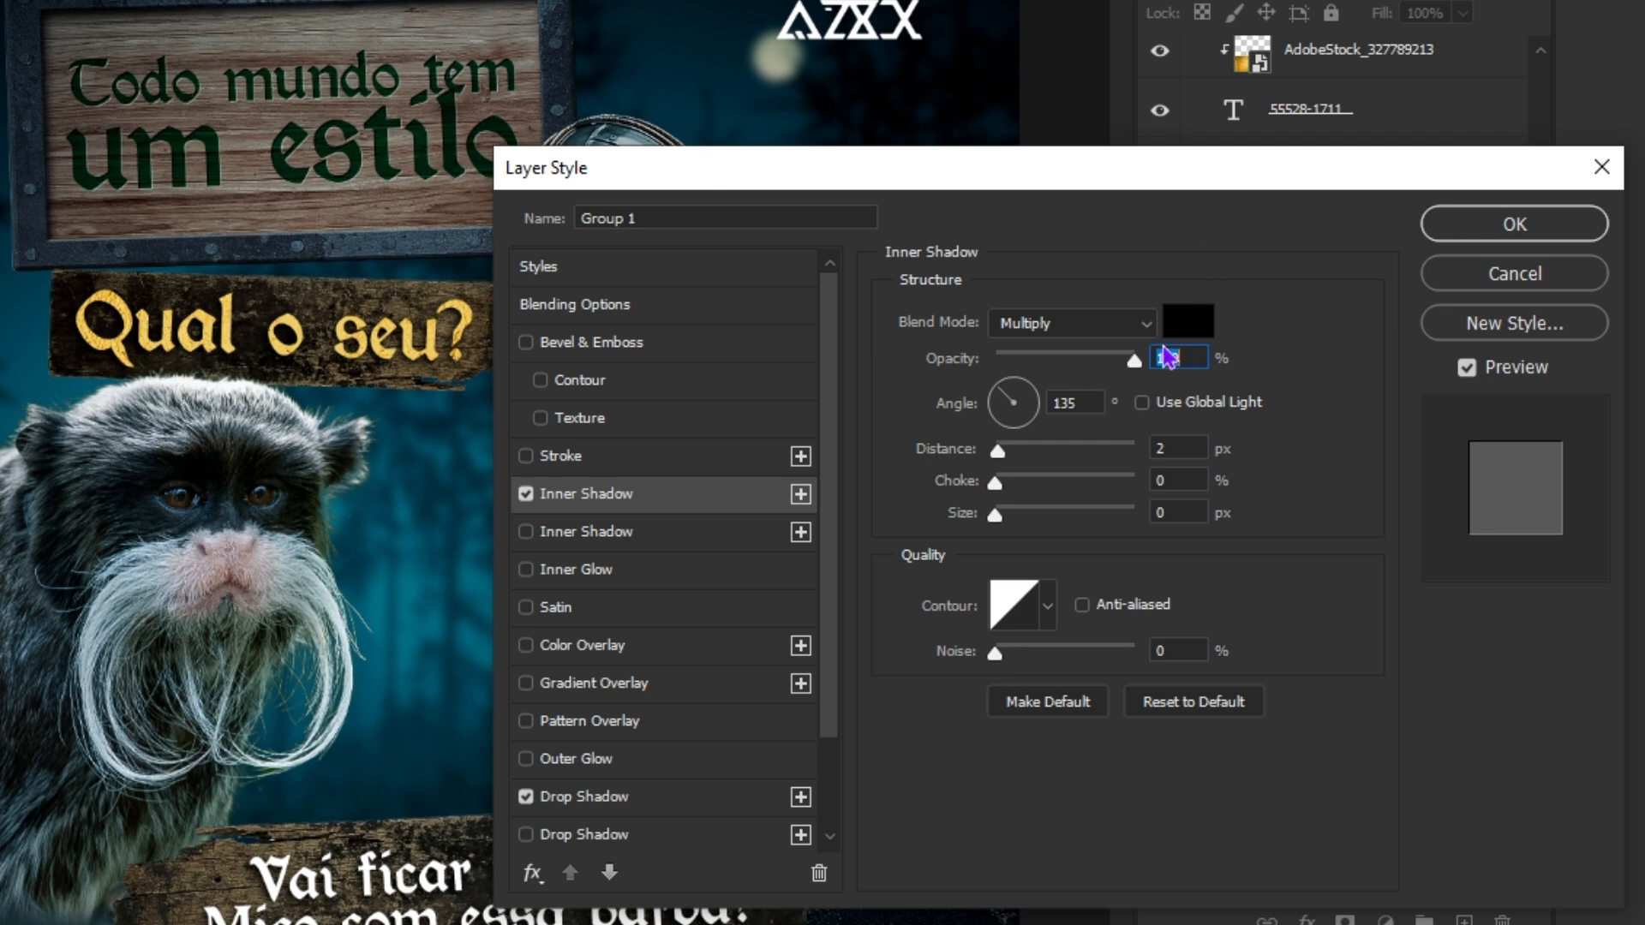
key("Return")
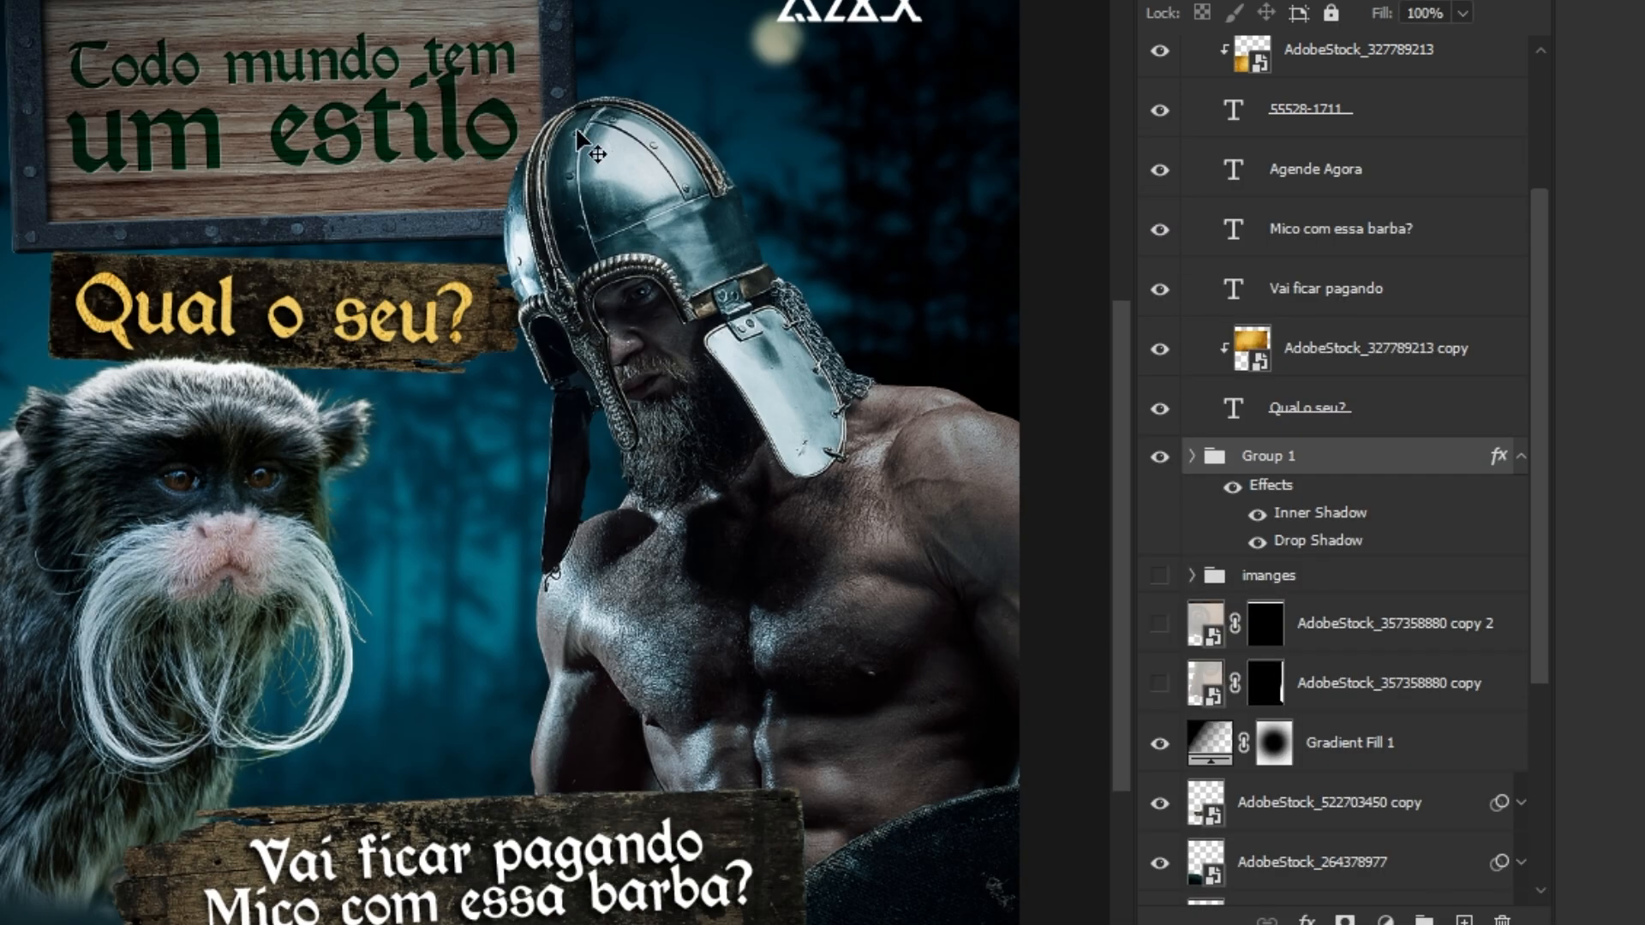
- Paint the Gradient Fill 1 mask over the "Todo mundo tem um estilo" sign to remove the gradient's darkening there
left_click(1522, 457)
left_click(1274, 661)
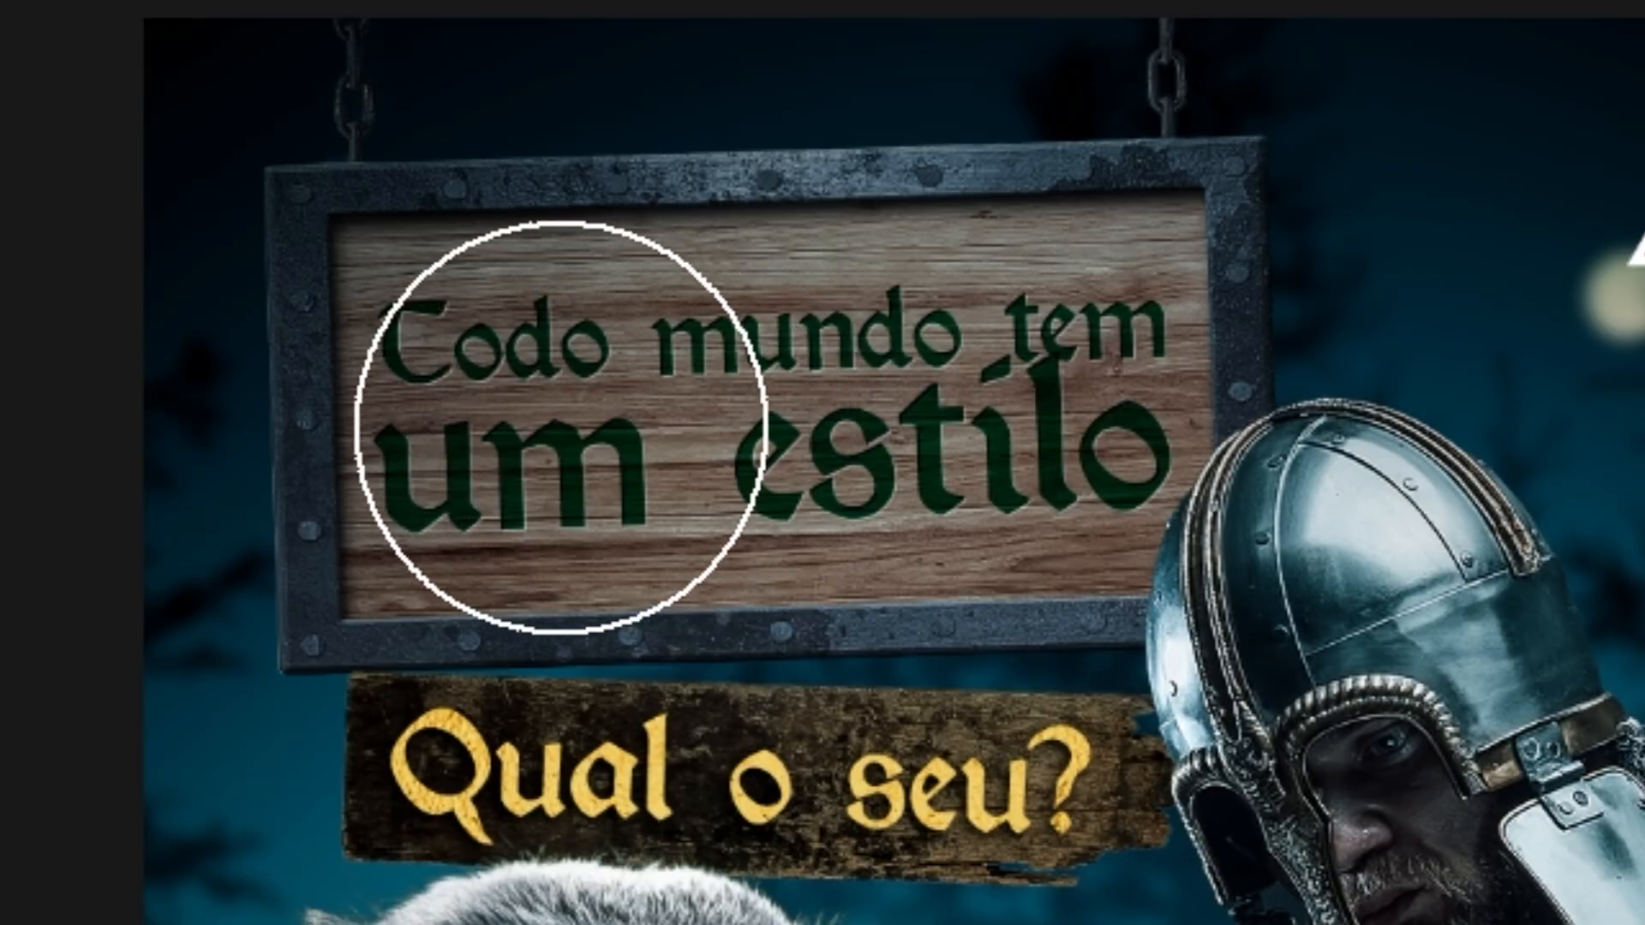
left_click_drag(561, 428, 1047, 407)
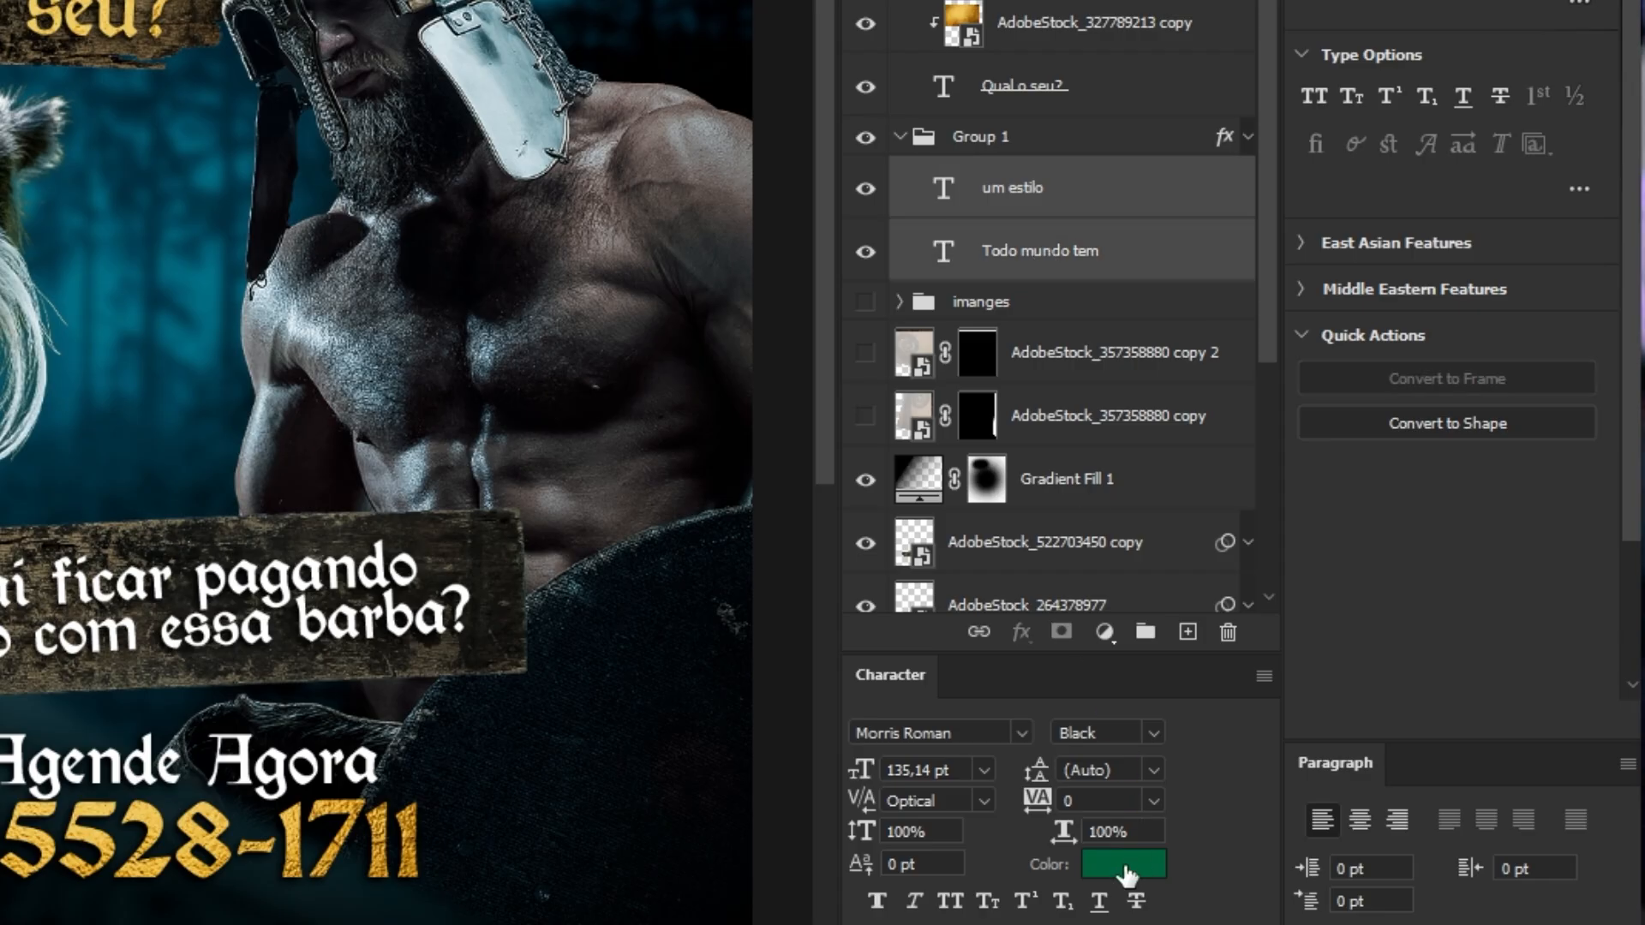
- Change the text colour of "um estilo" and "Todo mundo tem" to a dark red
left_click(1124, 867)
left_click_drag(1141, 531, 1139, 379)
mouse_move(1056, 592)
left_mouse_down()
mouse_move(1028, 566)
mouse_move(1091, 518)
left_mouse_up()
left_click(1082, 589)
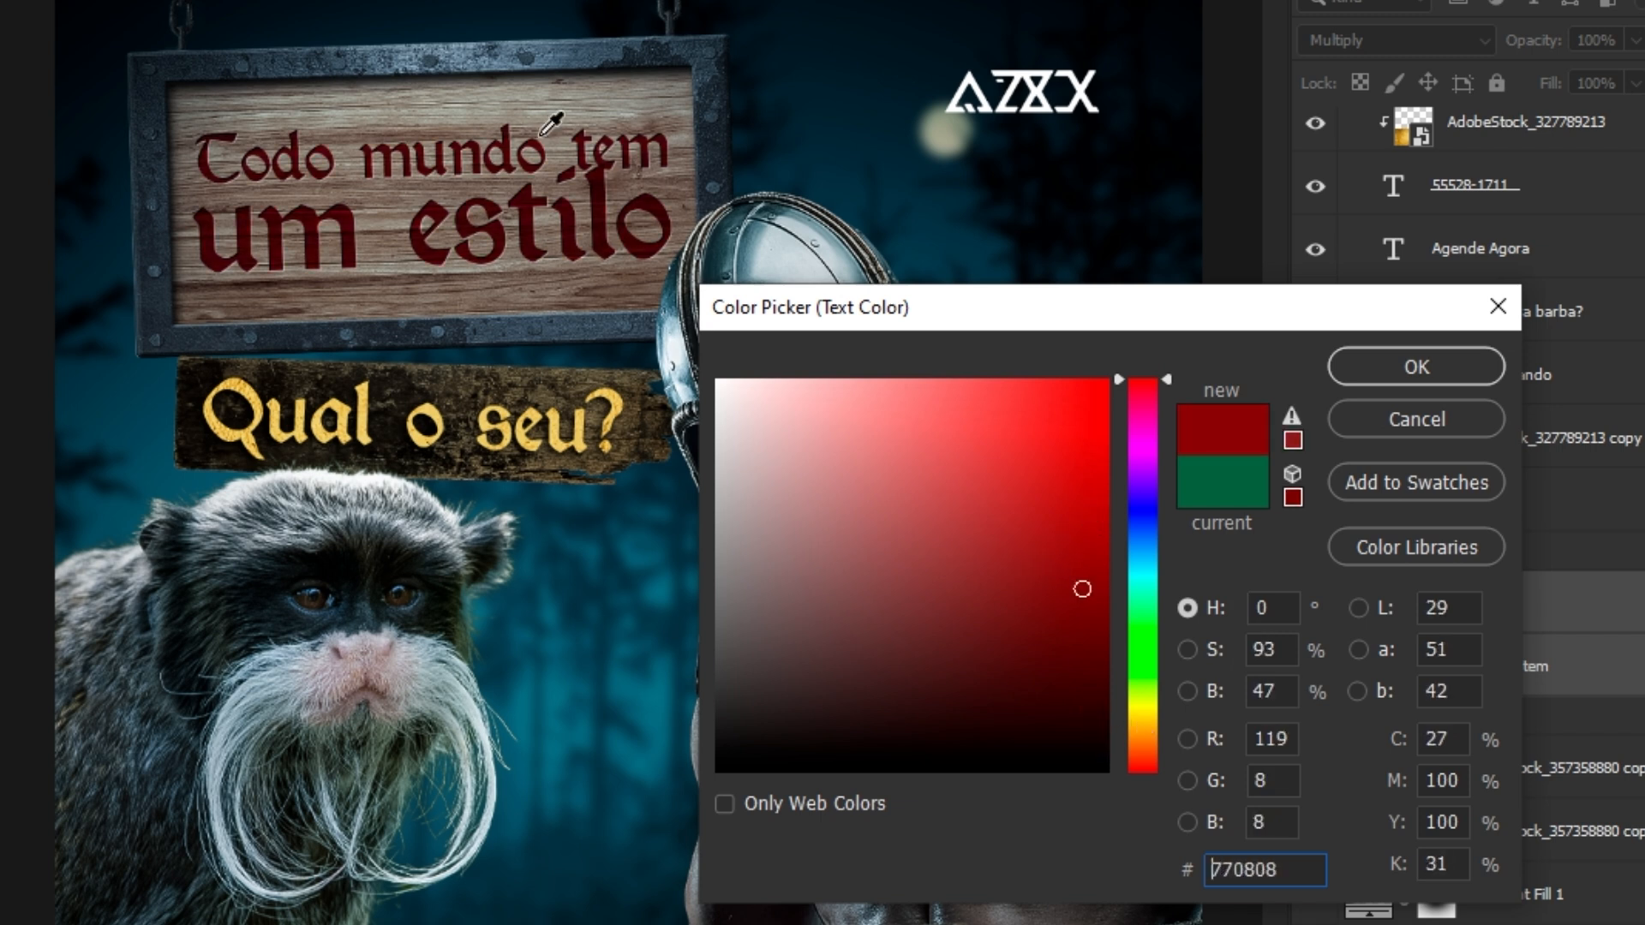
left_click_drag(1082, 588, 1105, 551)
left_click(1105, 591)
left_click(1363, 377)
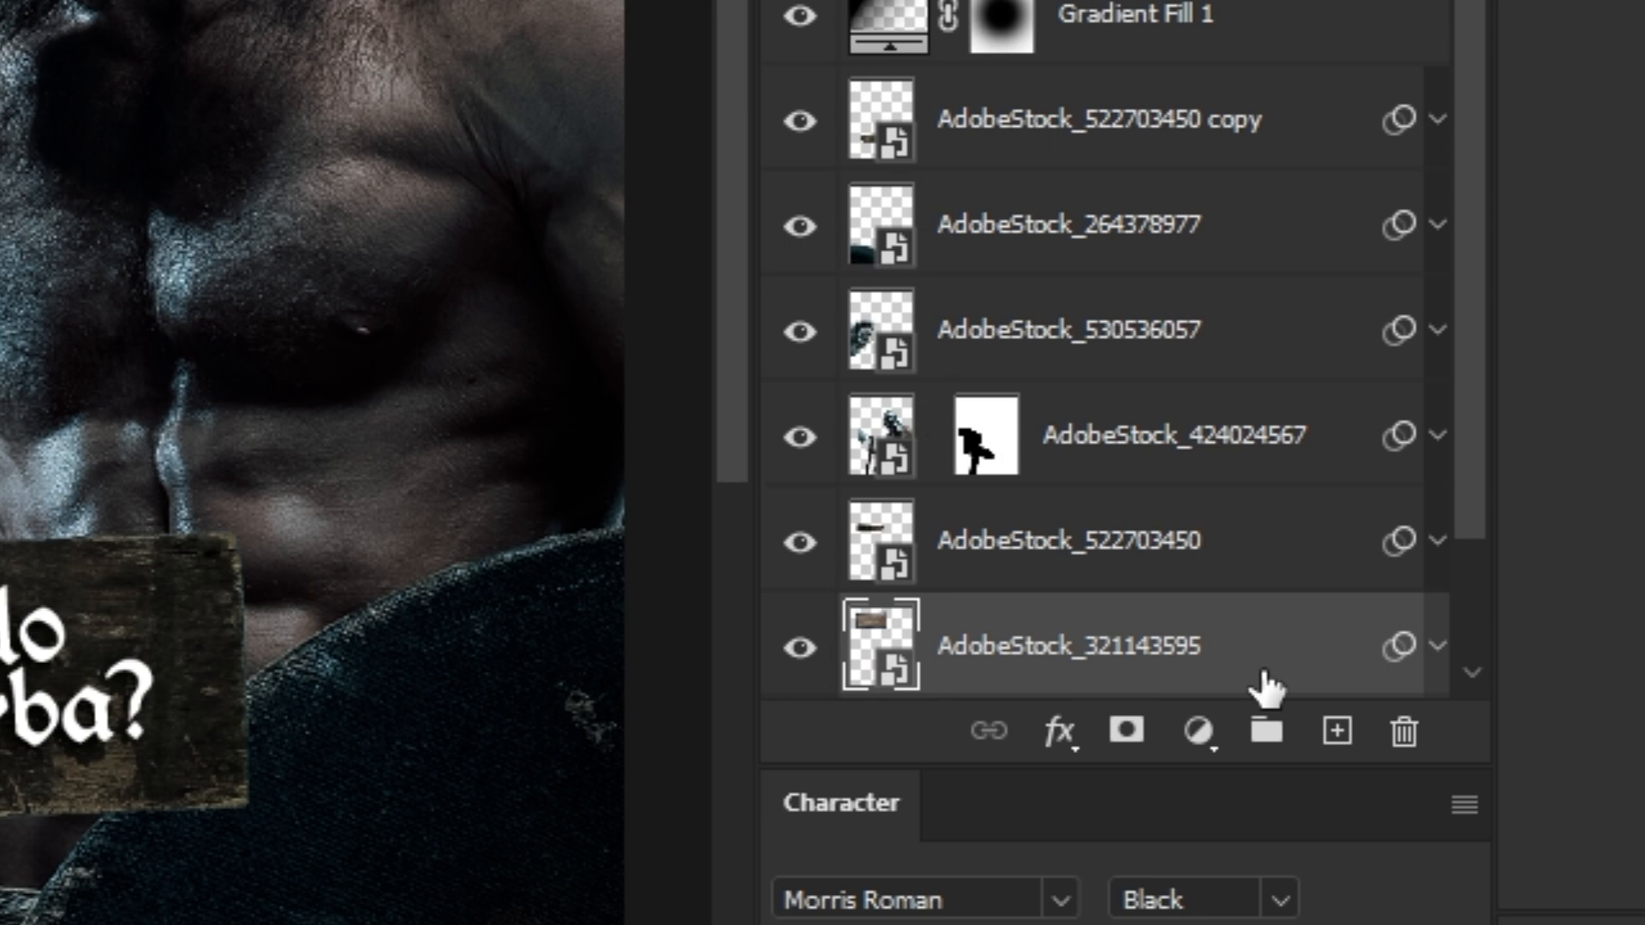
- Add a lighting layer clipped to the sign layer AdobeStock_321143595, change its blend mode and duplicate it
left_click(1336, 732)
scroll(1032, 664, "down", 3)
left_click(918, 377, "alt")
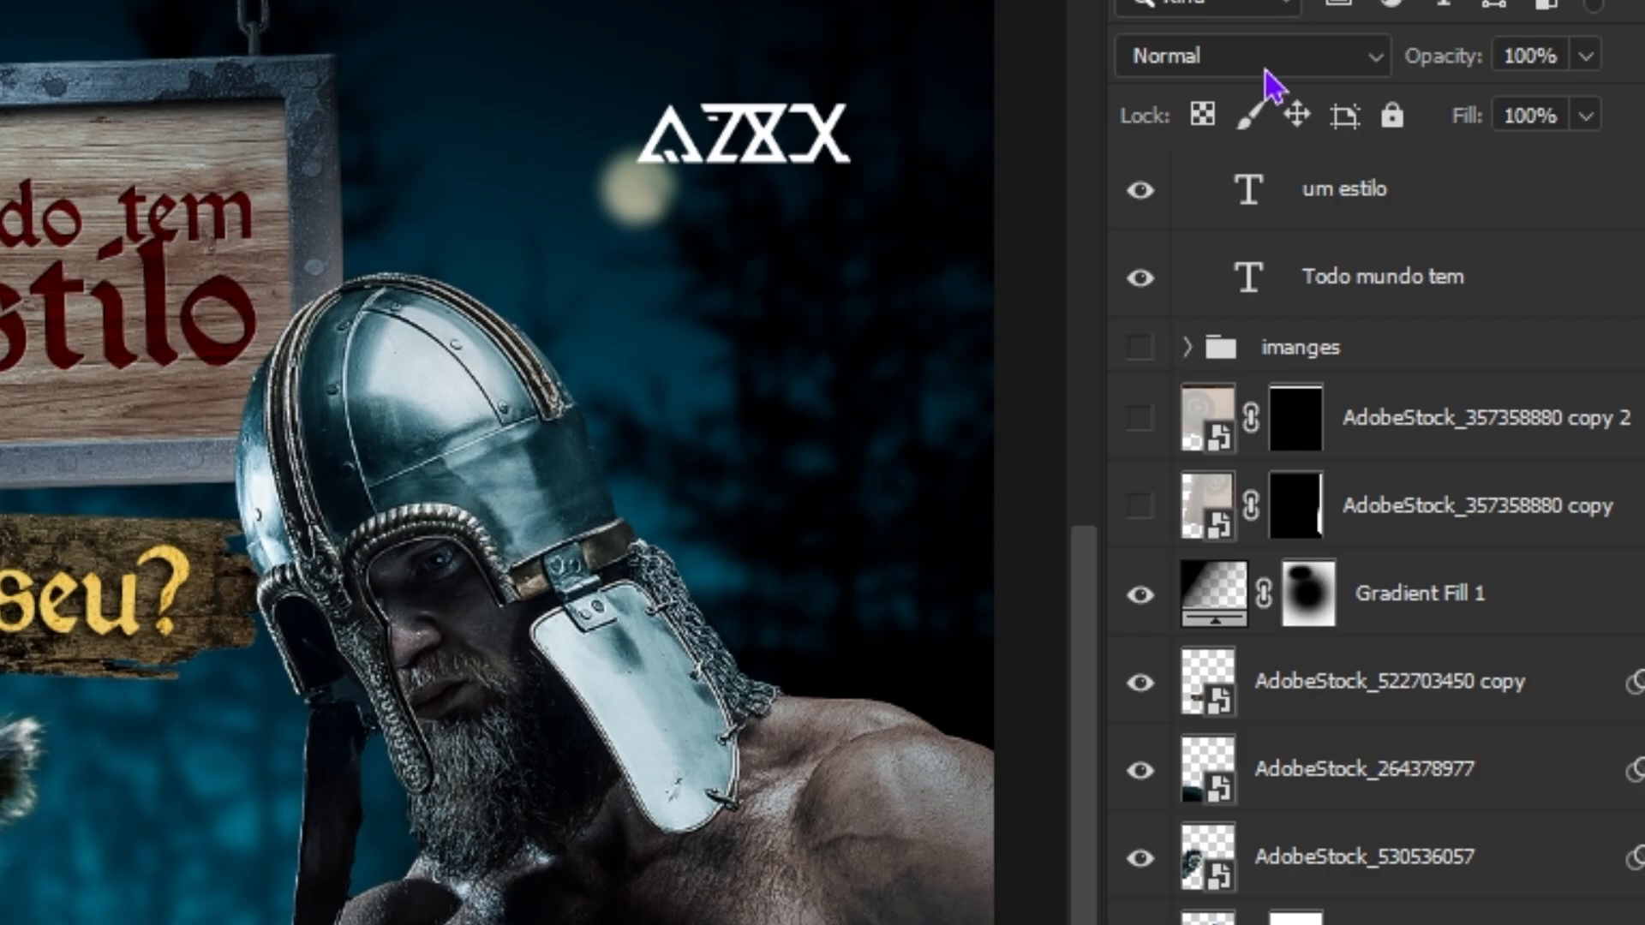
left_click(1265, 70)
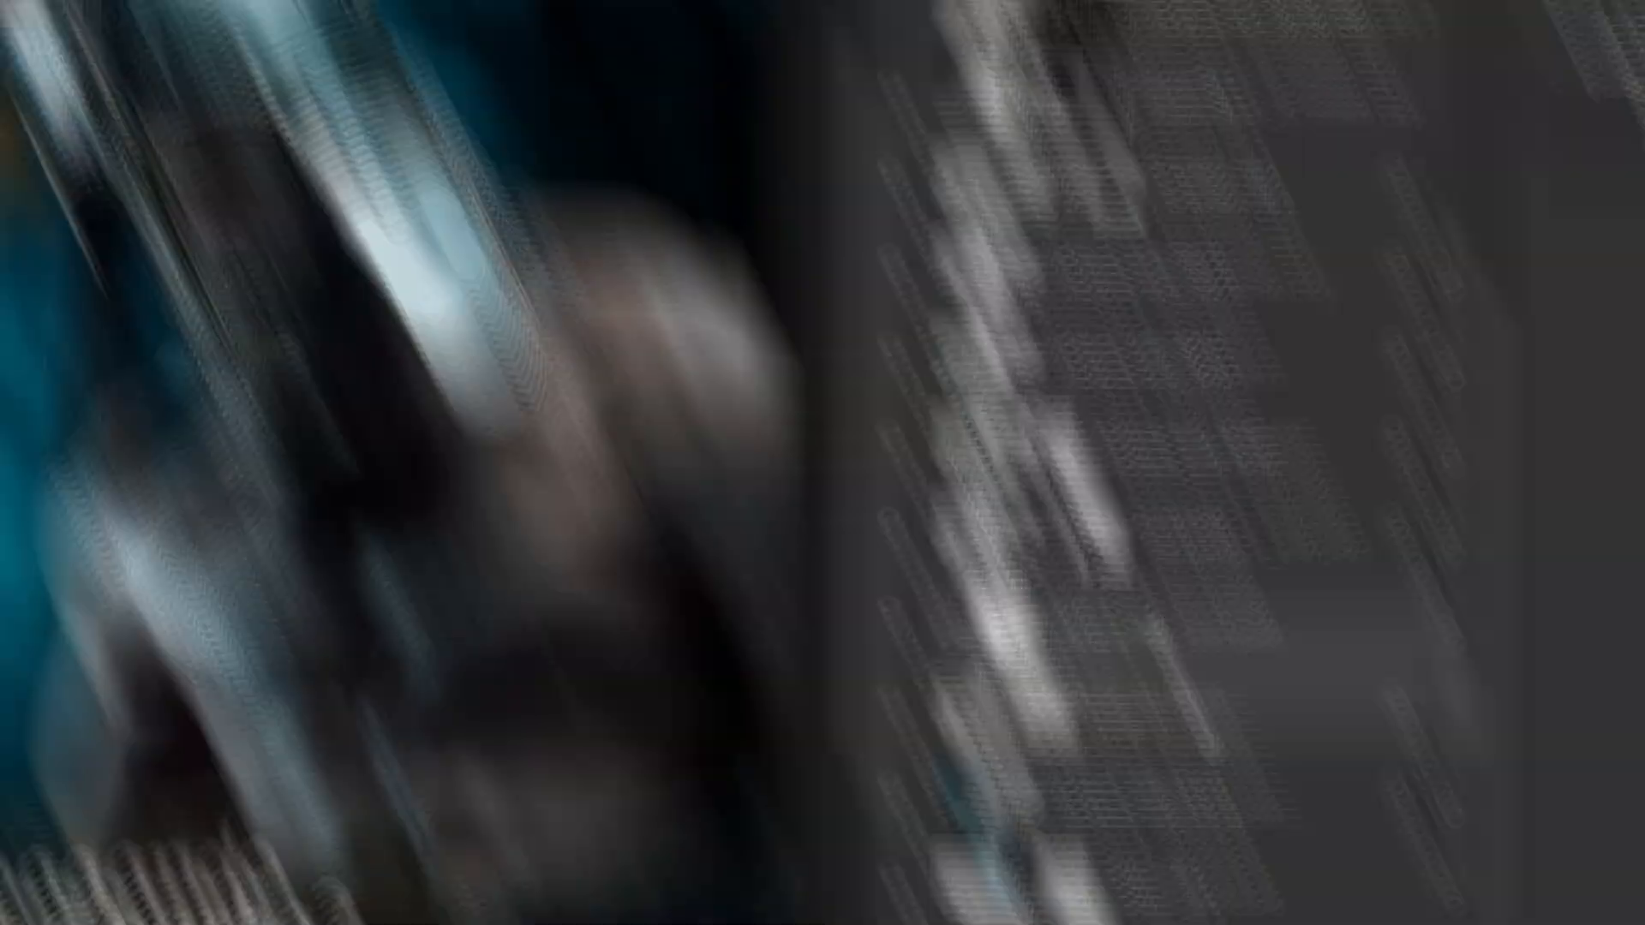
left_click_drag(1096, 480, 1101, 525)
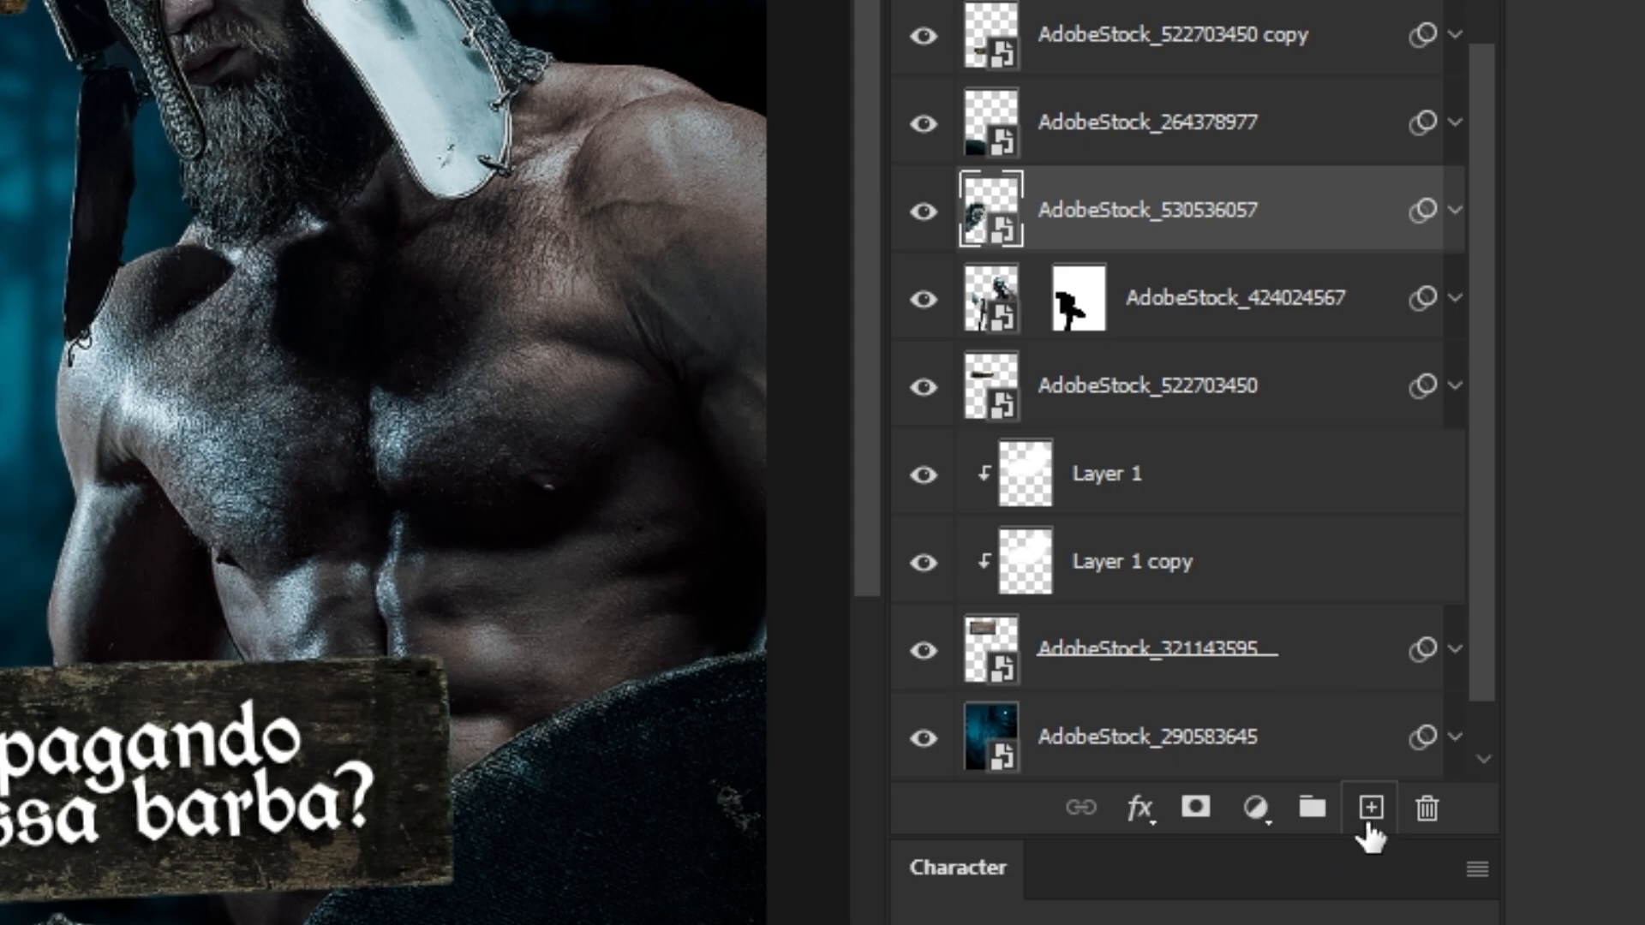
- Shade the monkey's back with a large black brush on a new layer clipped to AdobeStock_530536057, and change that layer's blend mode
left_click(1368, 828)
left_click(1028, 247, "alt")
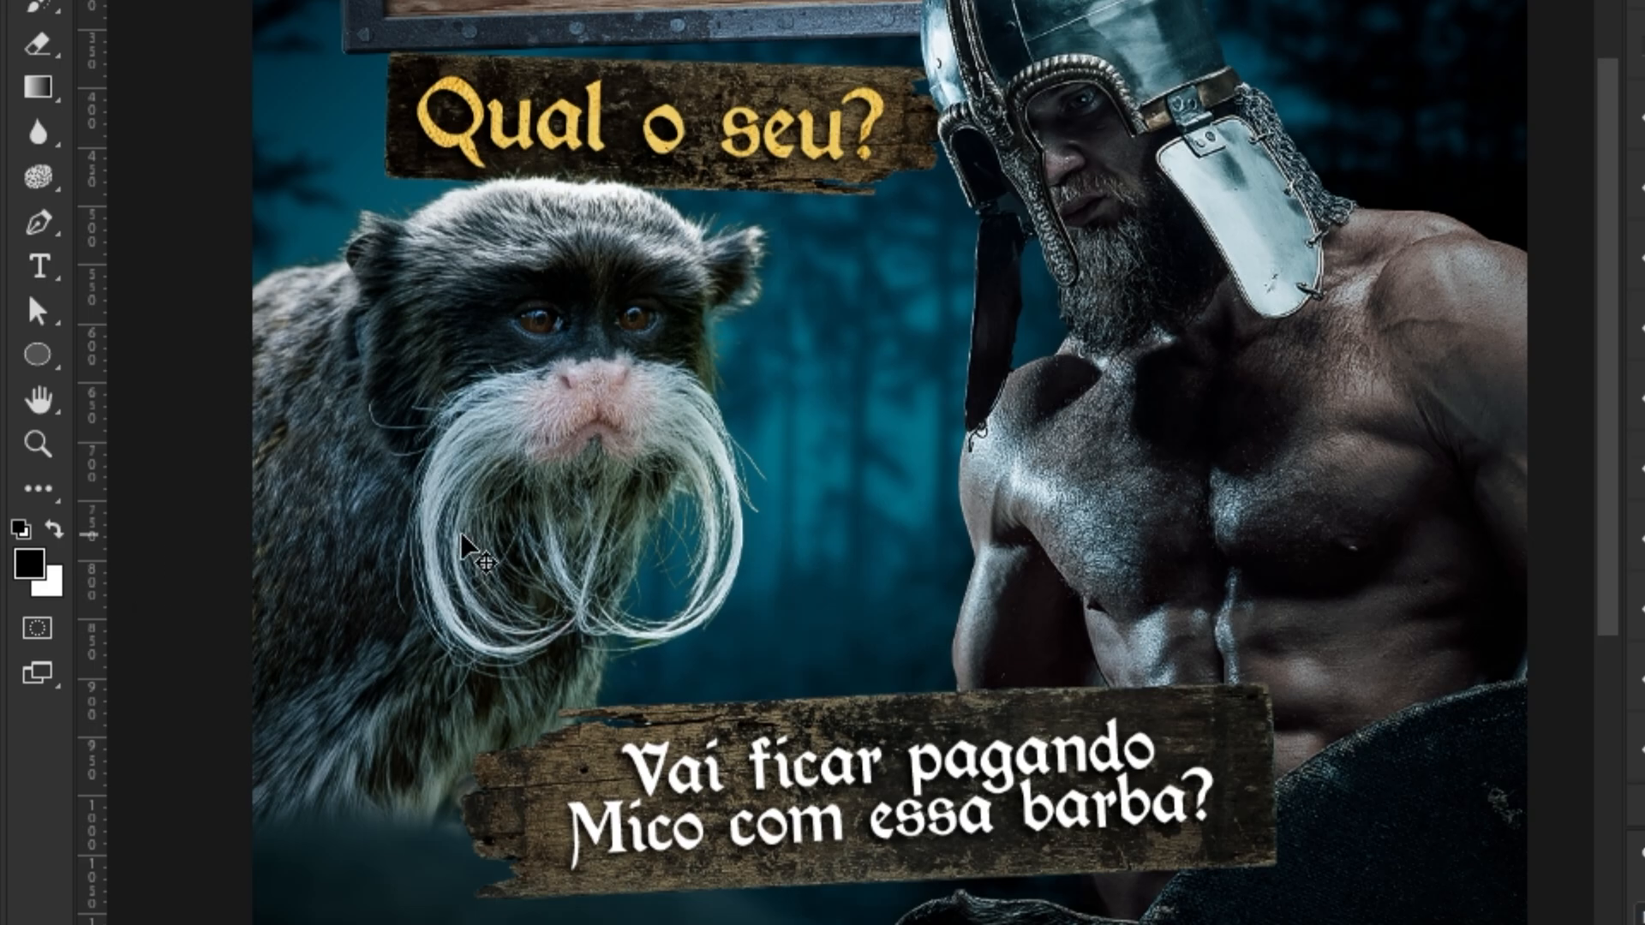
left_click_drag(538, 608, 845, 580)
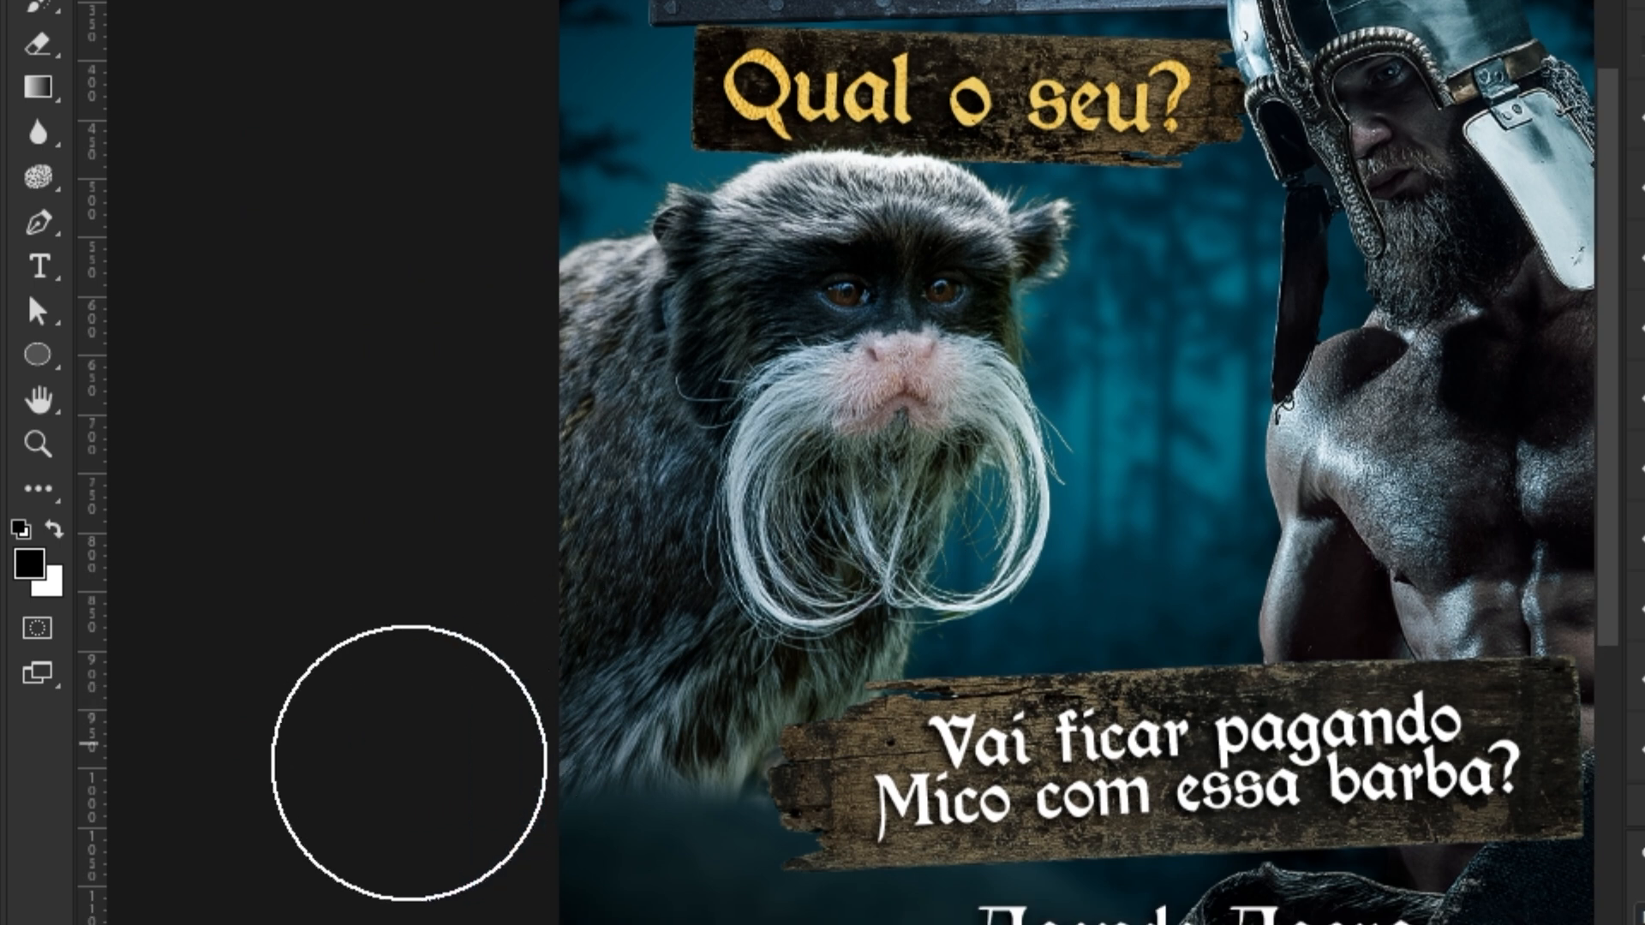
key("bracketright")
key("bracketright")
key("bracketright")
key("bracketright")
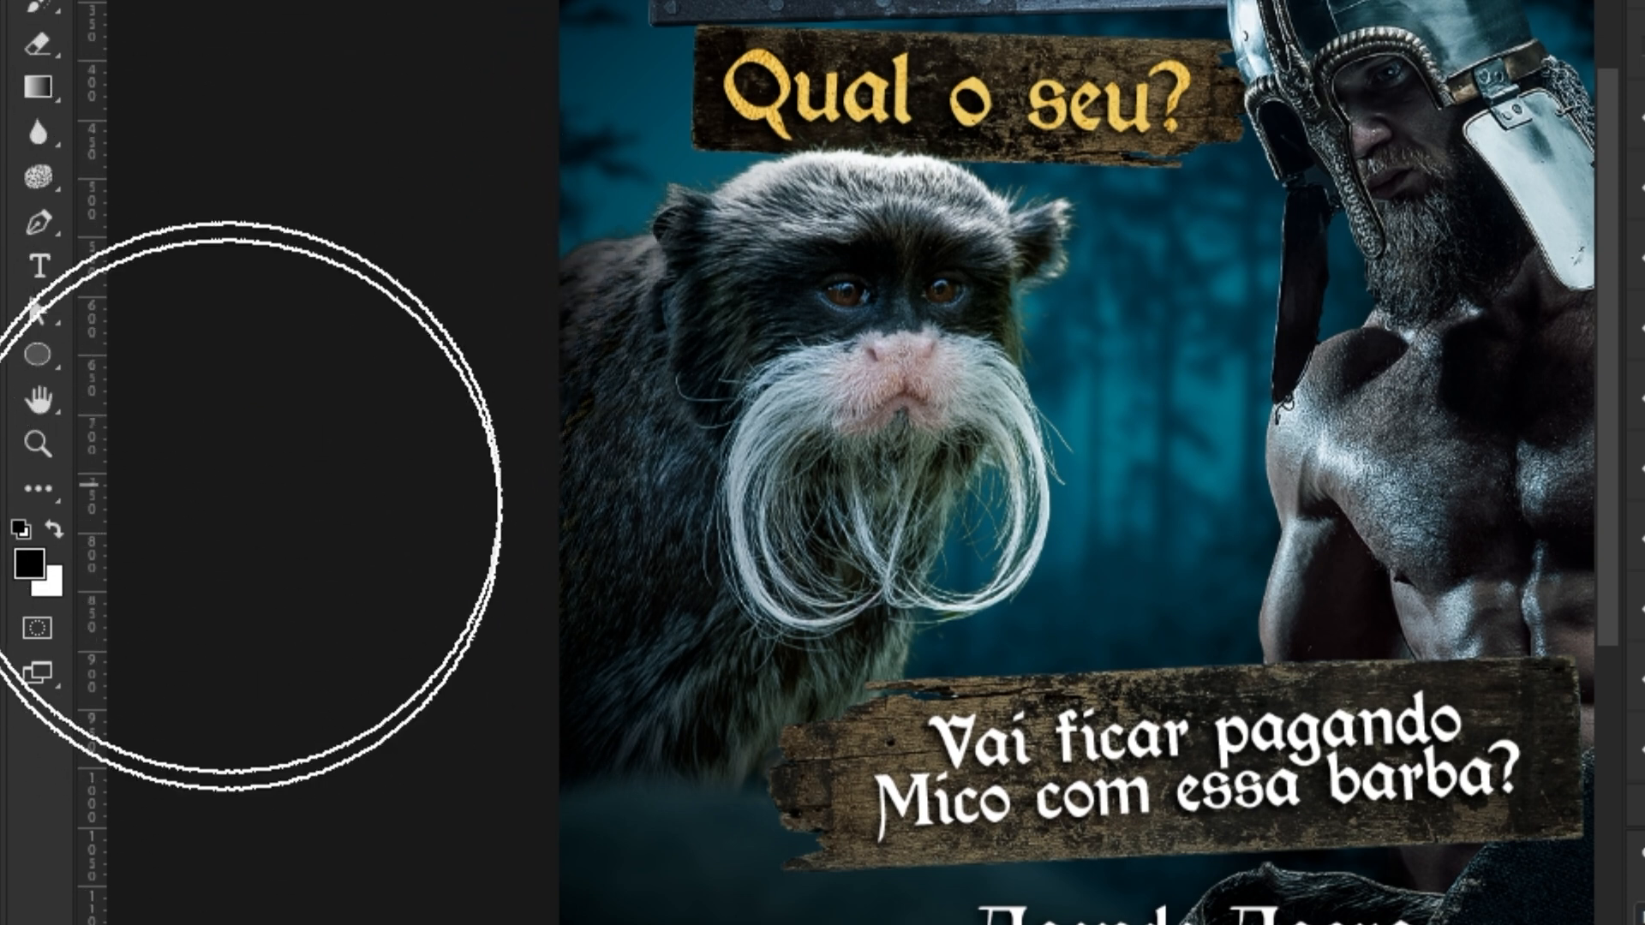
key("v")
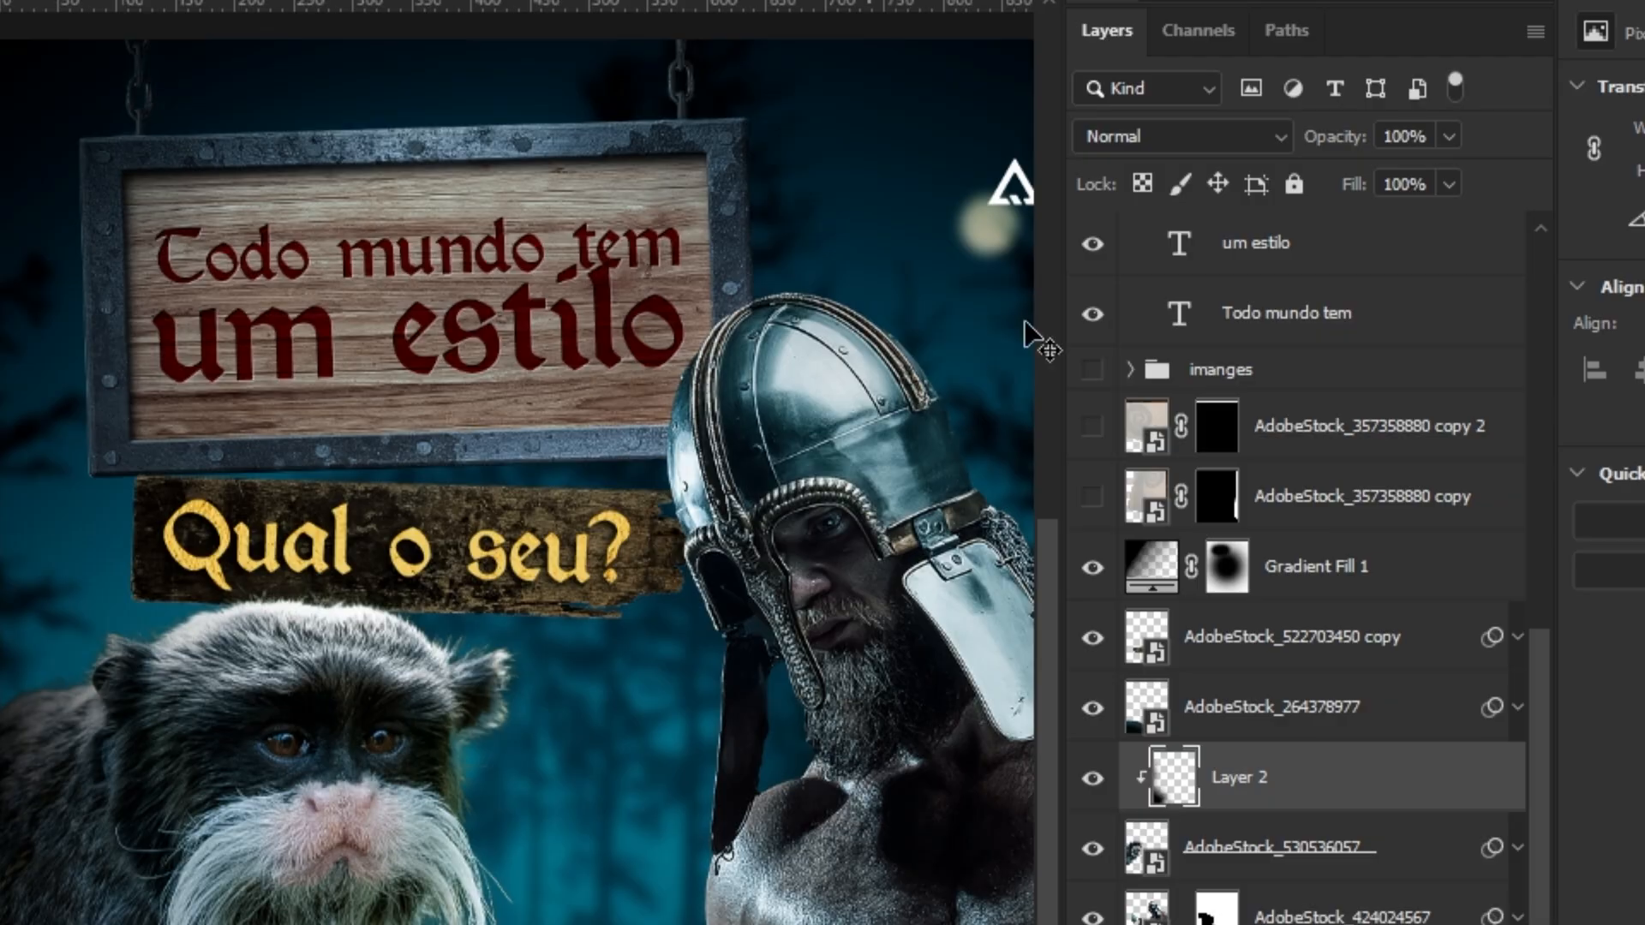
left_click(1195, 153)
left_click(1166, 269)
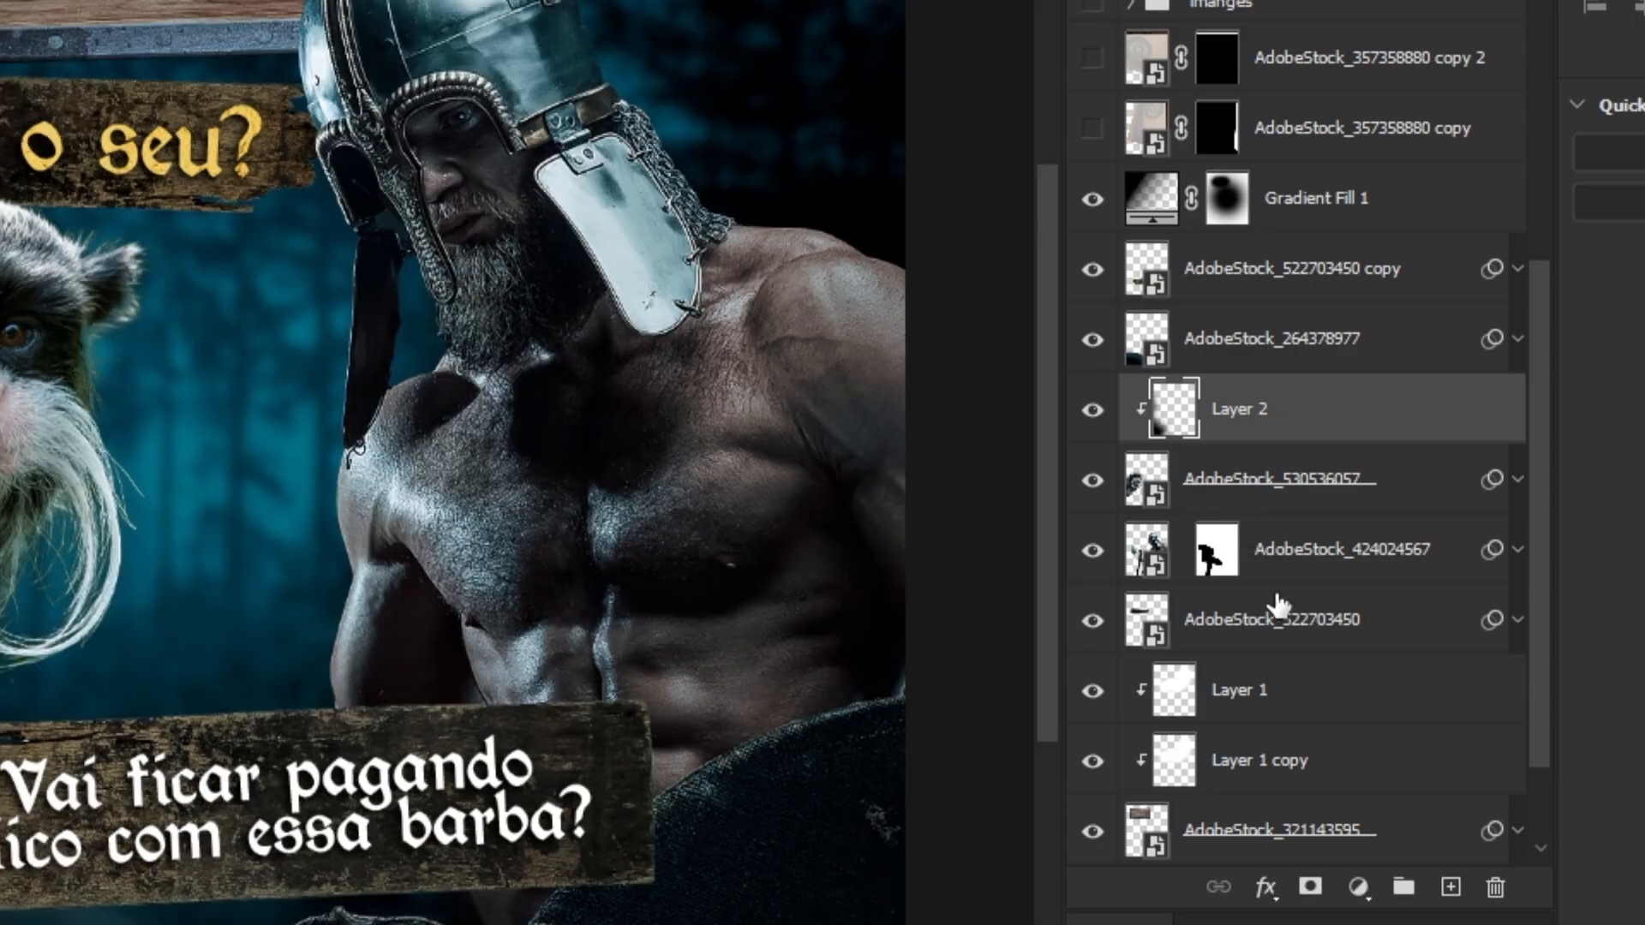
- Add a new layer clipped to the viking layer AdobeStock_424024567 and brush shading onto the viking
left_click(1298, 557)
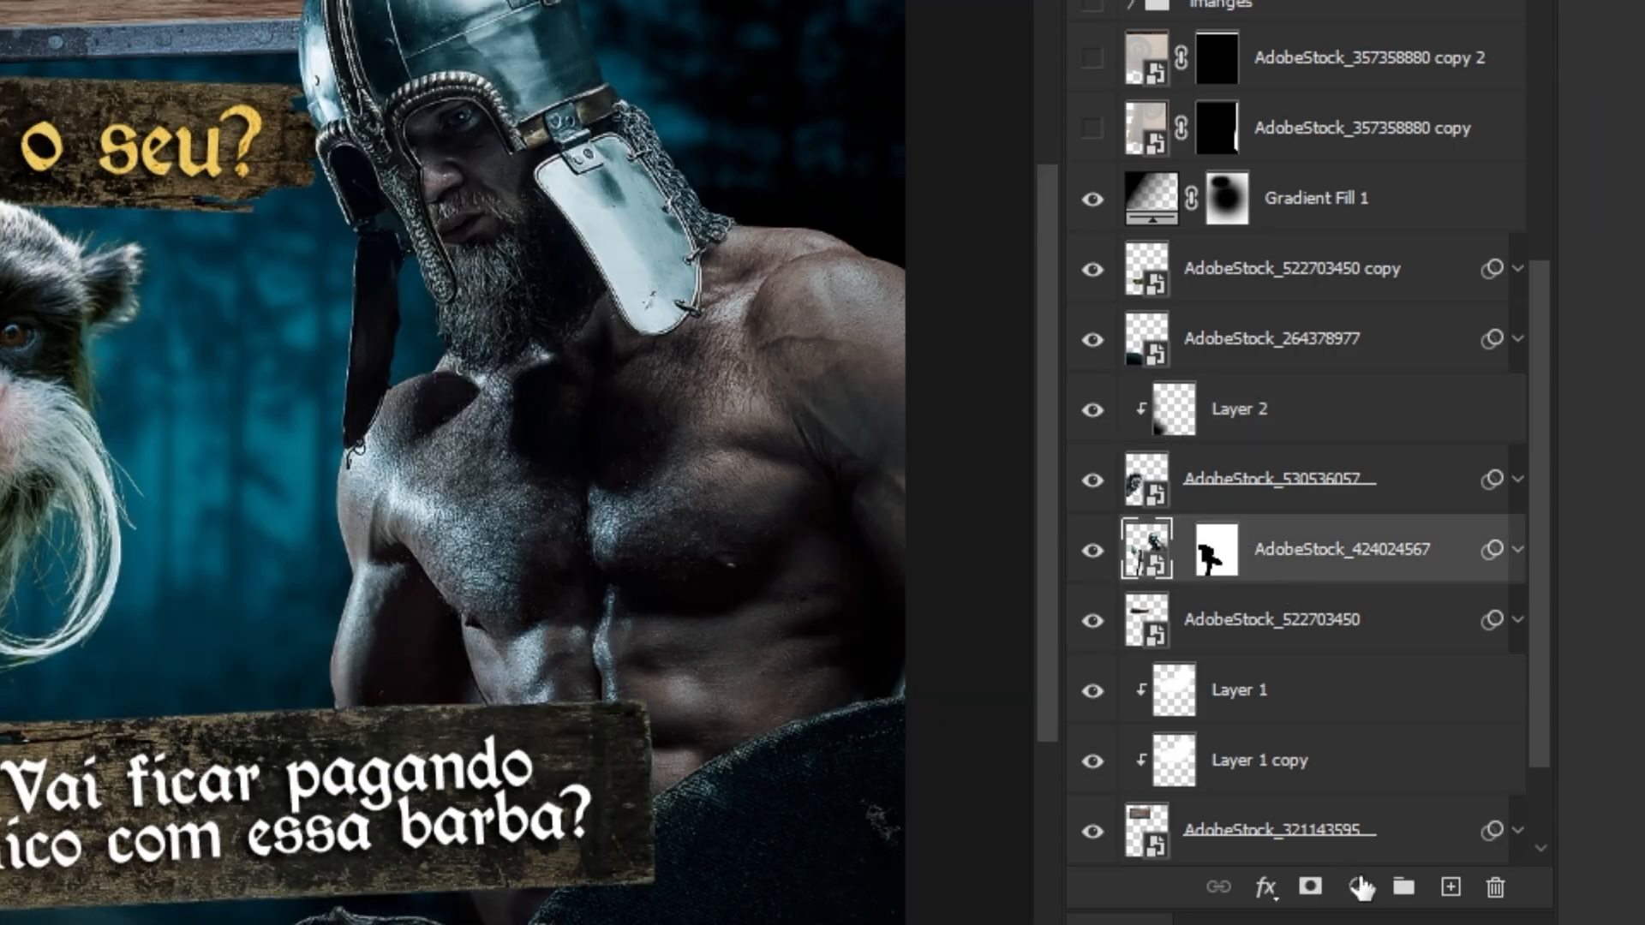
left_click(1451, 887)
left_click_drag(857, 412, 664, 397)
scroll(653, 411, "down", 3)
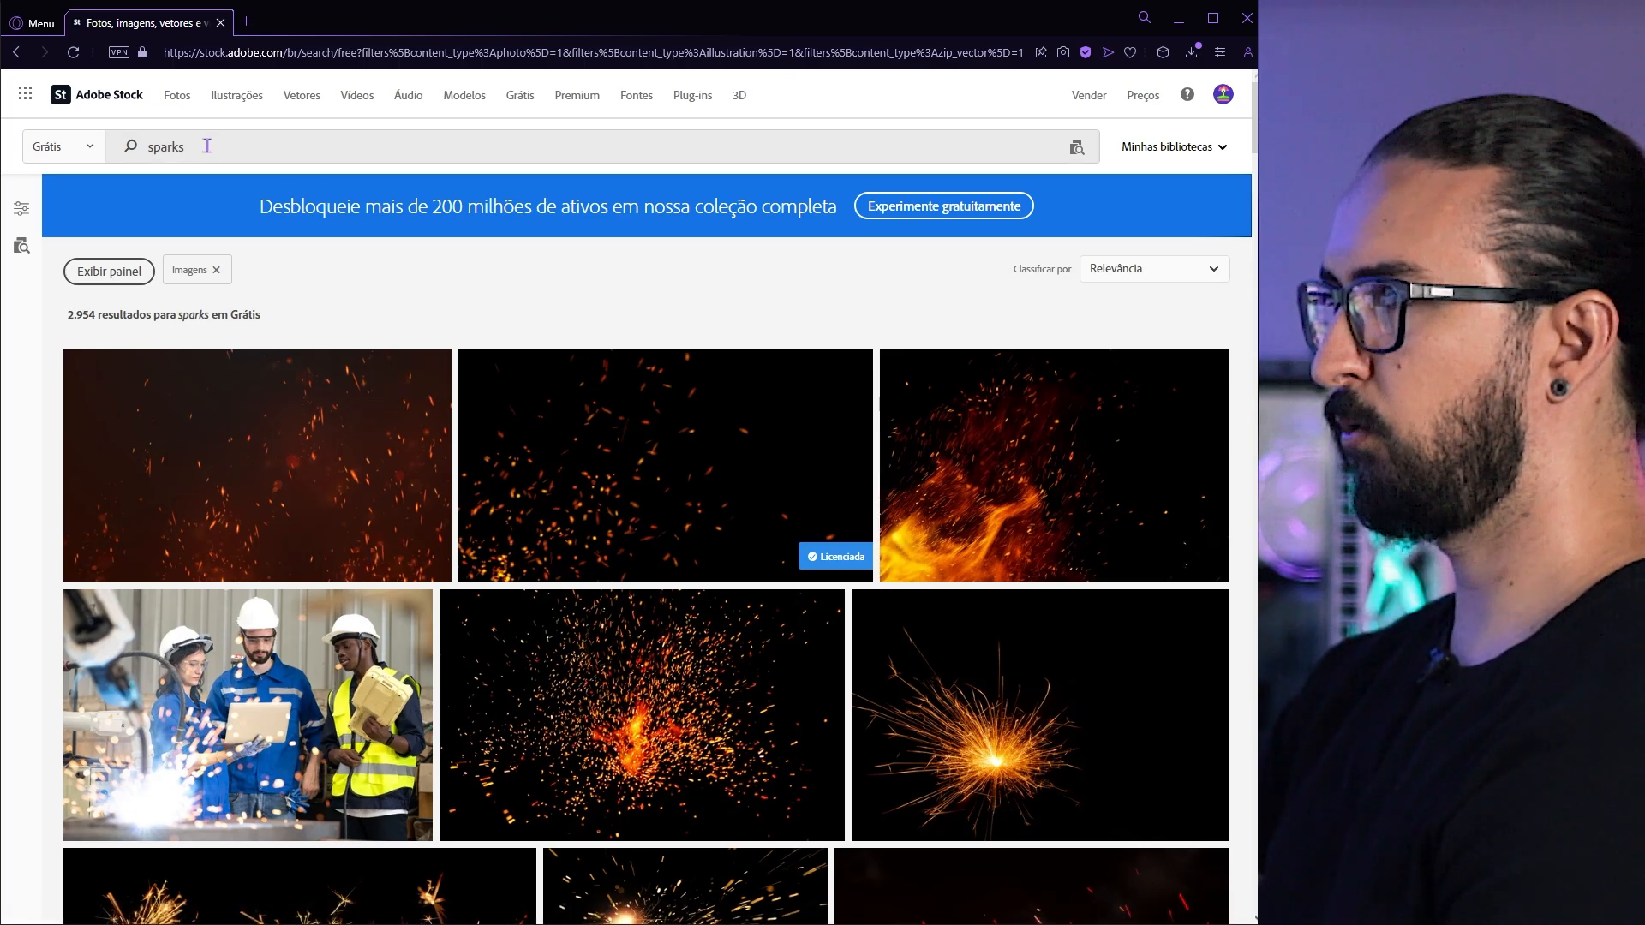
- License the first free sparks image on Adobe Stock and place it in the Photoshop poster
left_click(207, 146)
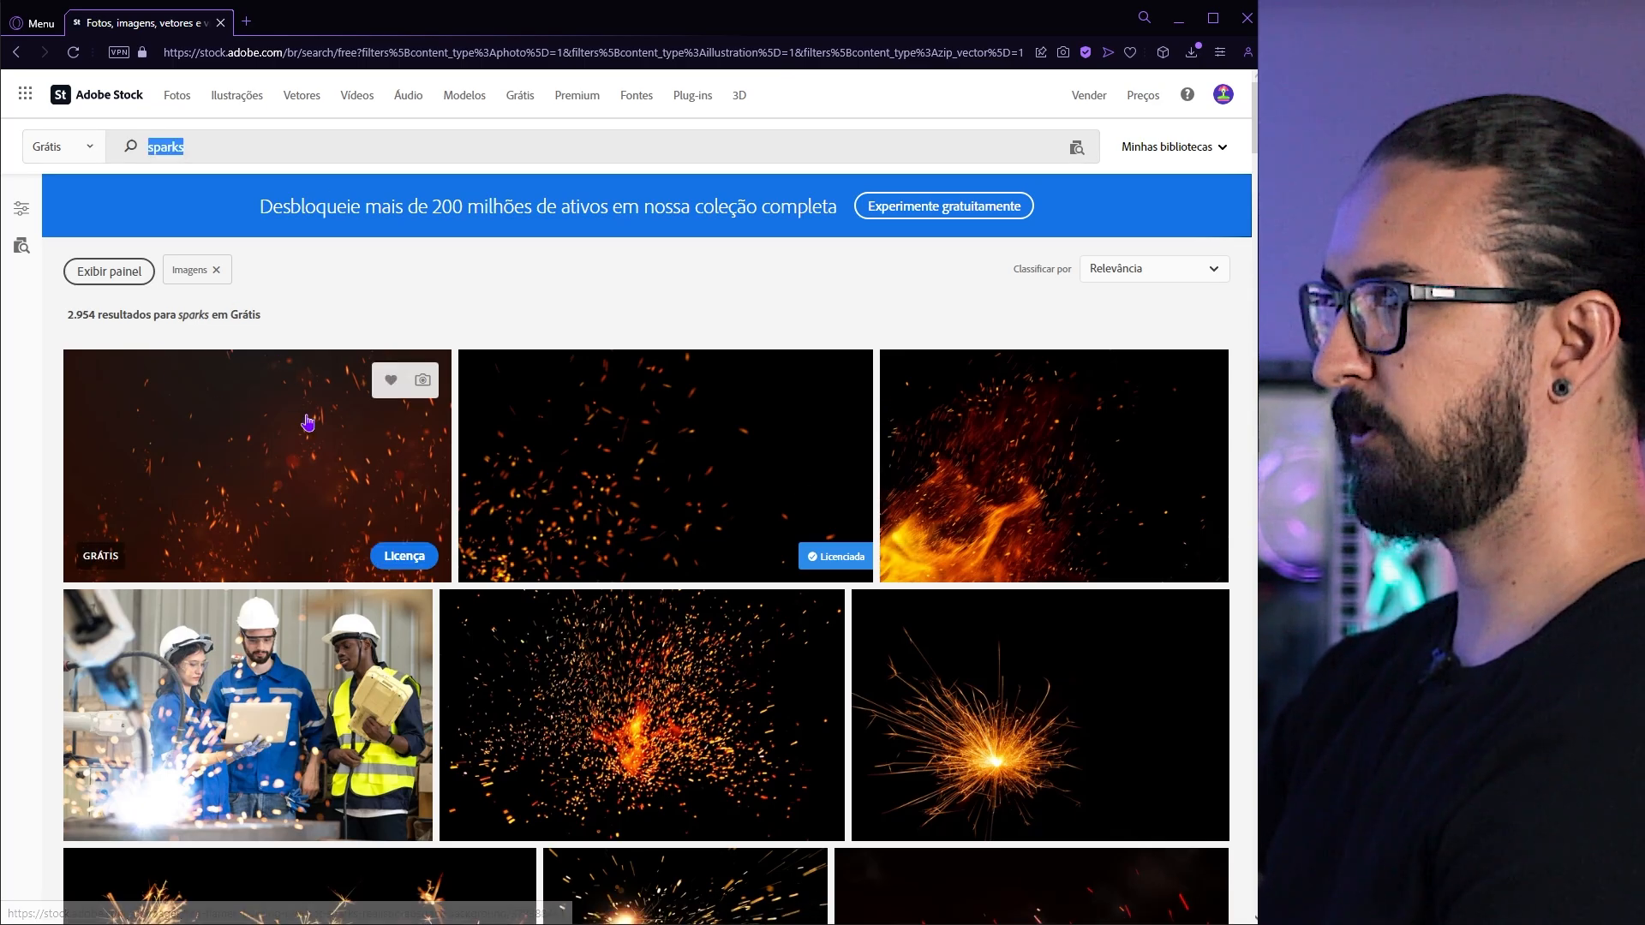
left_click(415, 558)
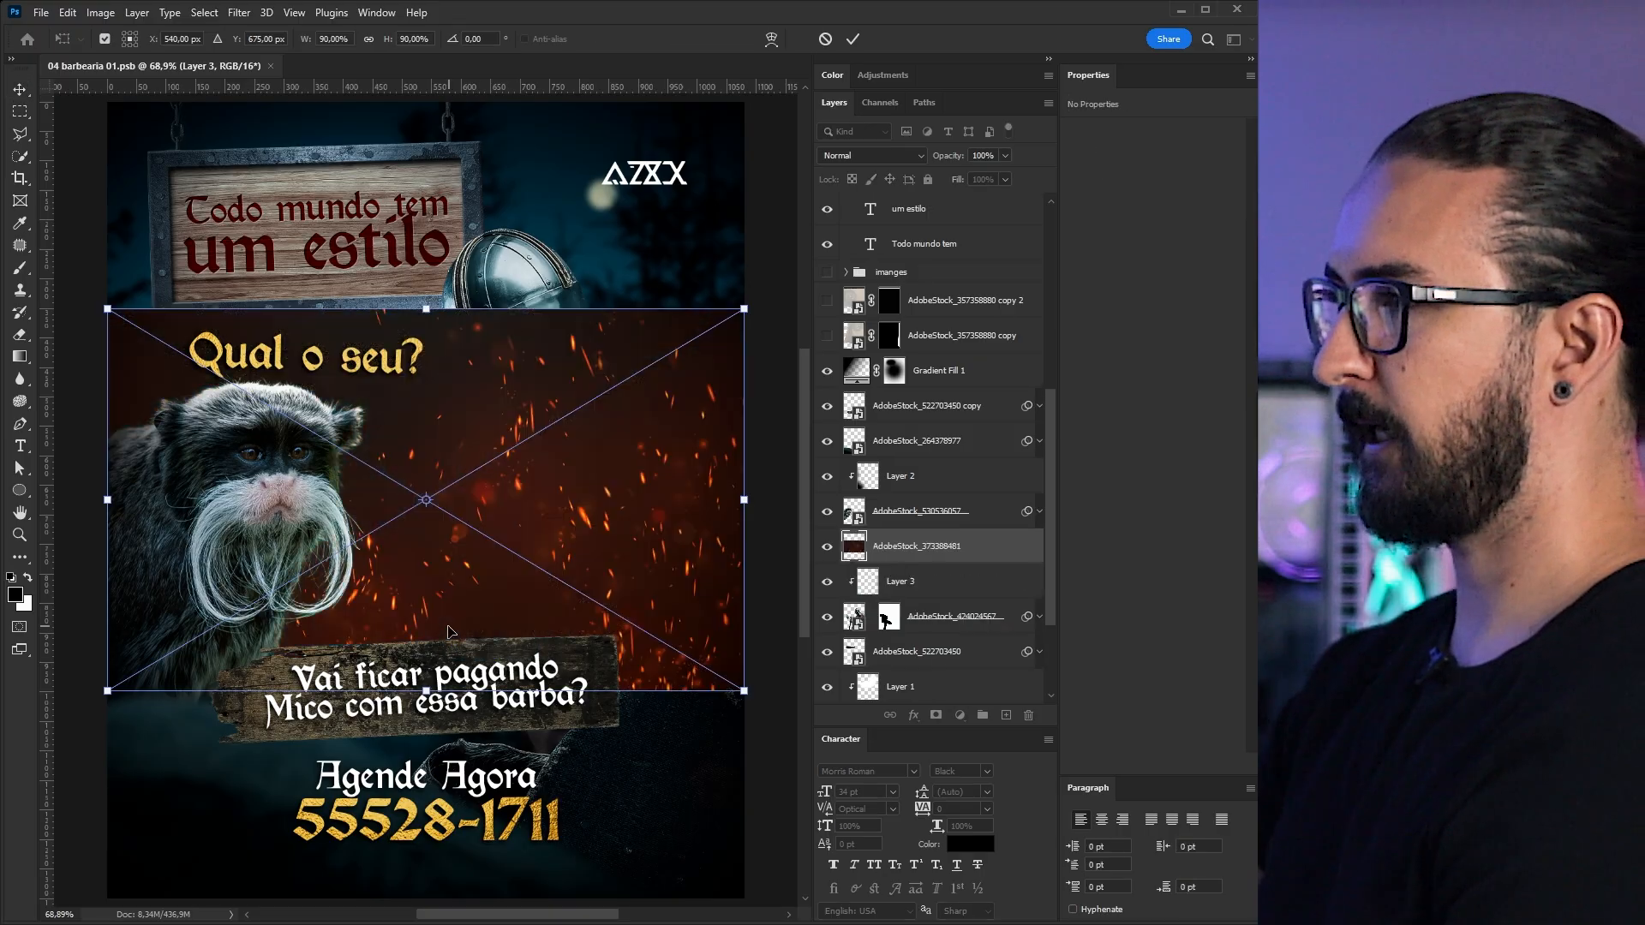
key("Return")
- Move the sparks image behind the viking in the layer order and change its blend mode
left_click_drag(951, 549, 932, 672)
left_click_drag(1232, 732, 1226, 672)
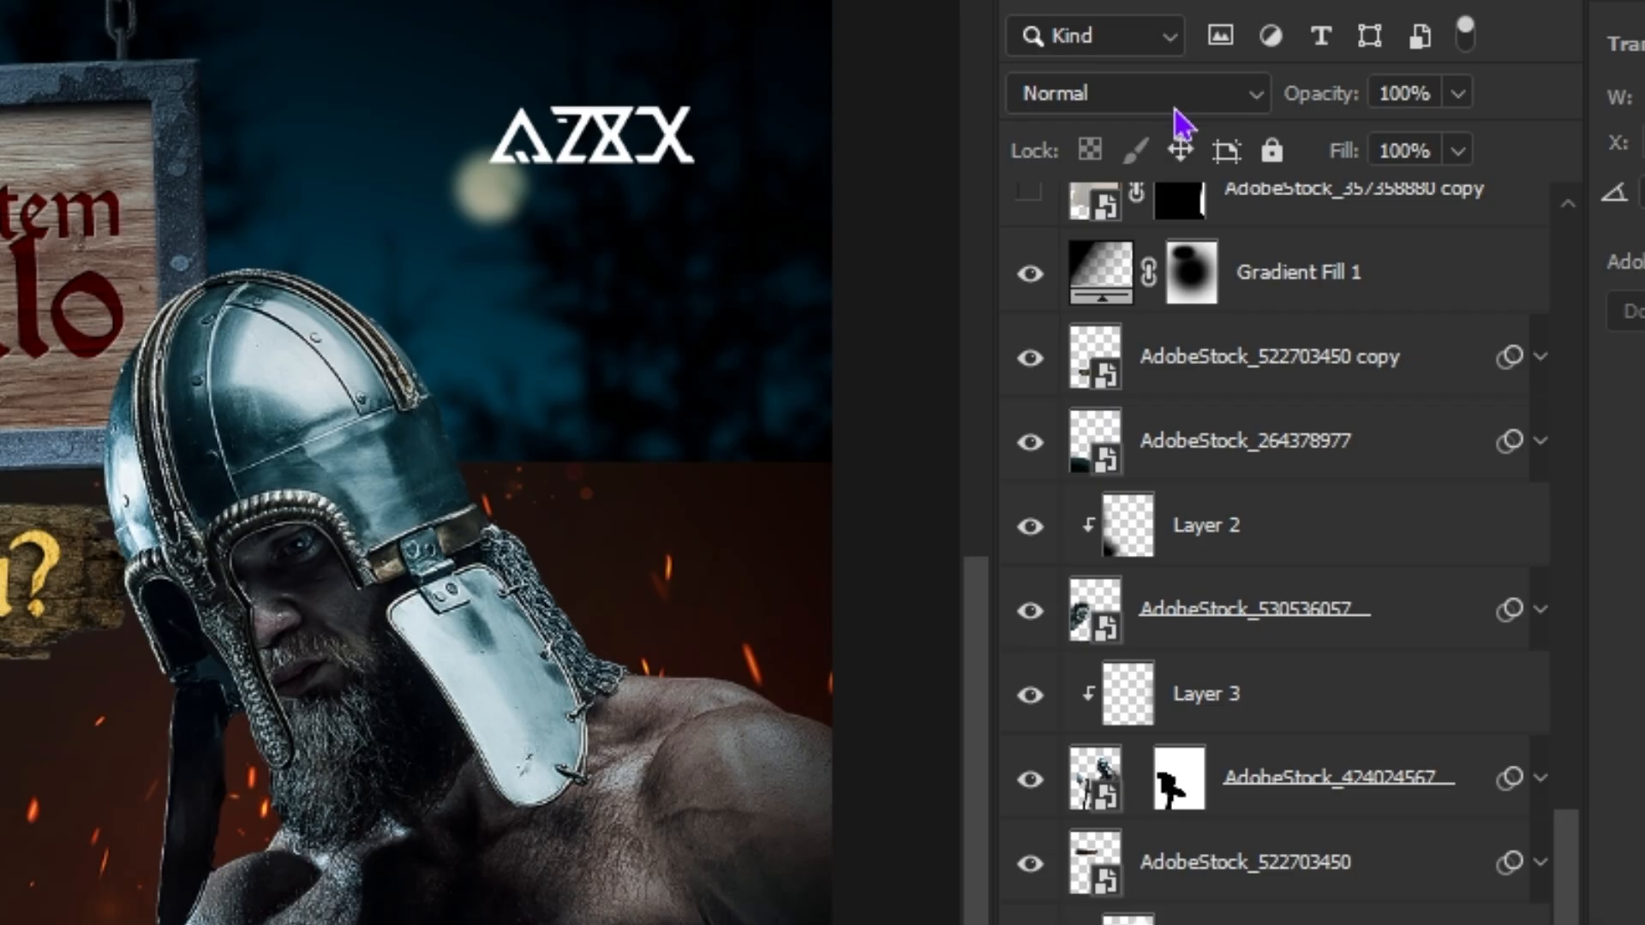
left_click(1156, 94)
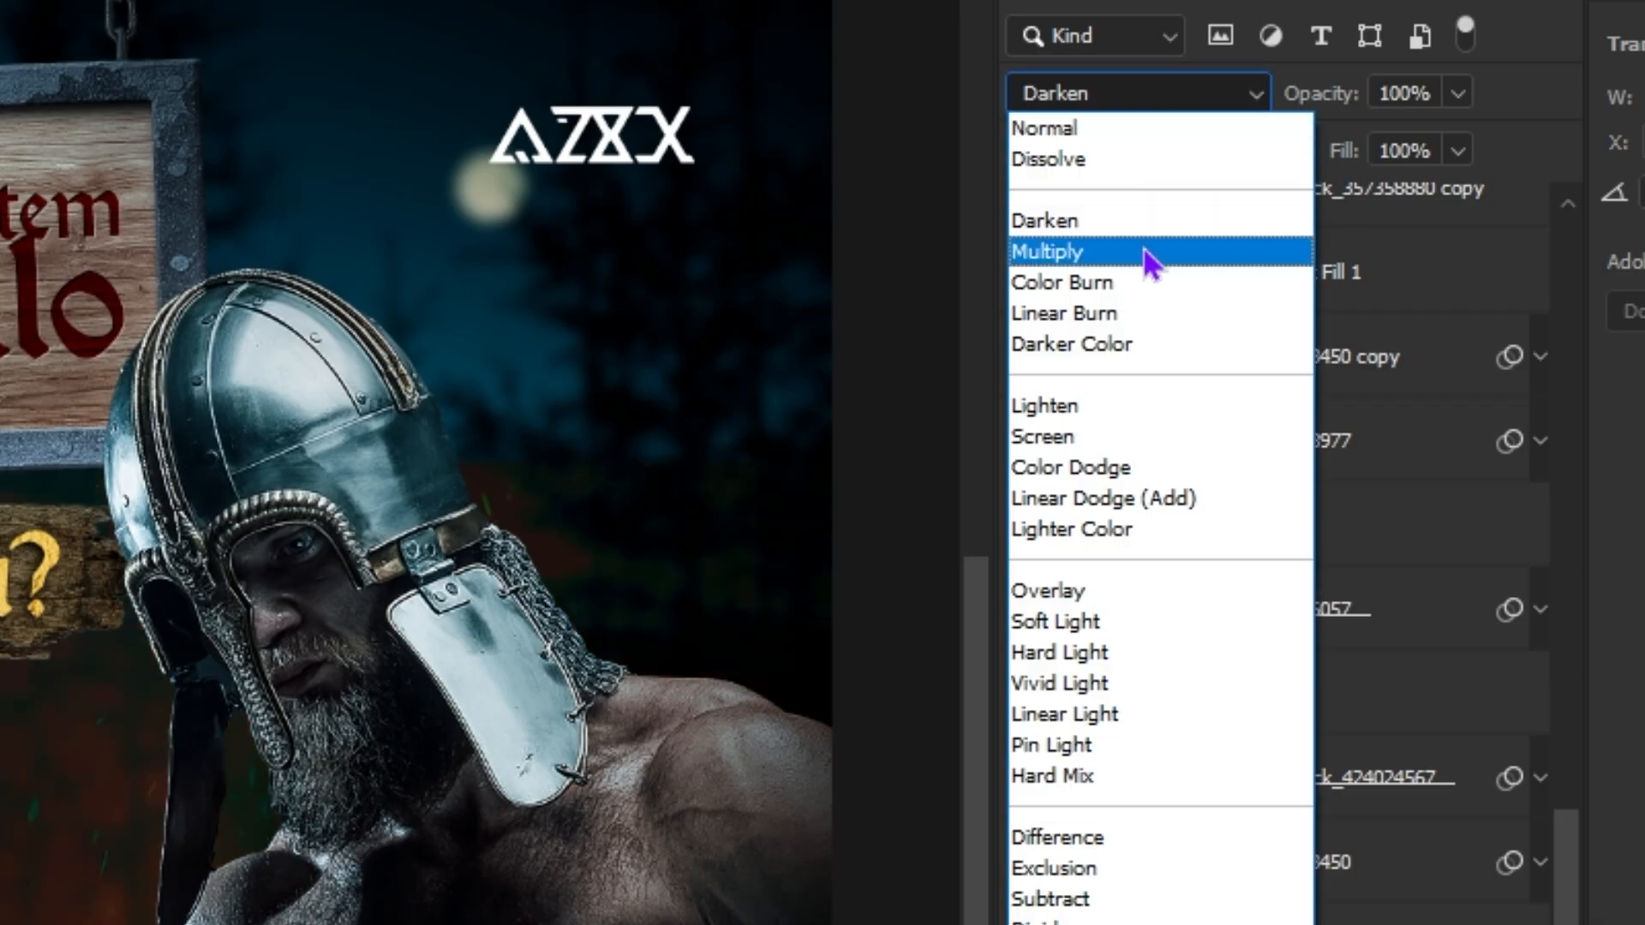